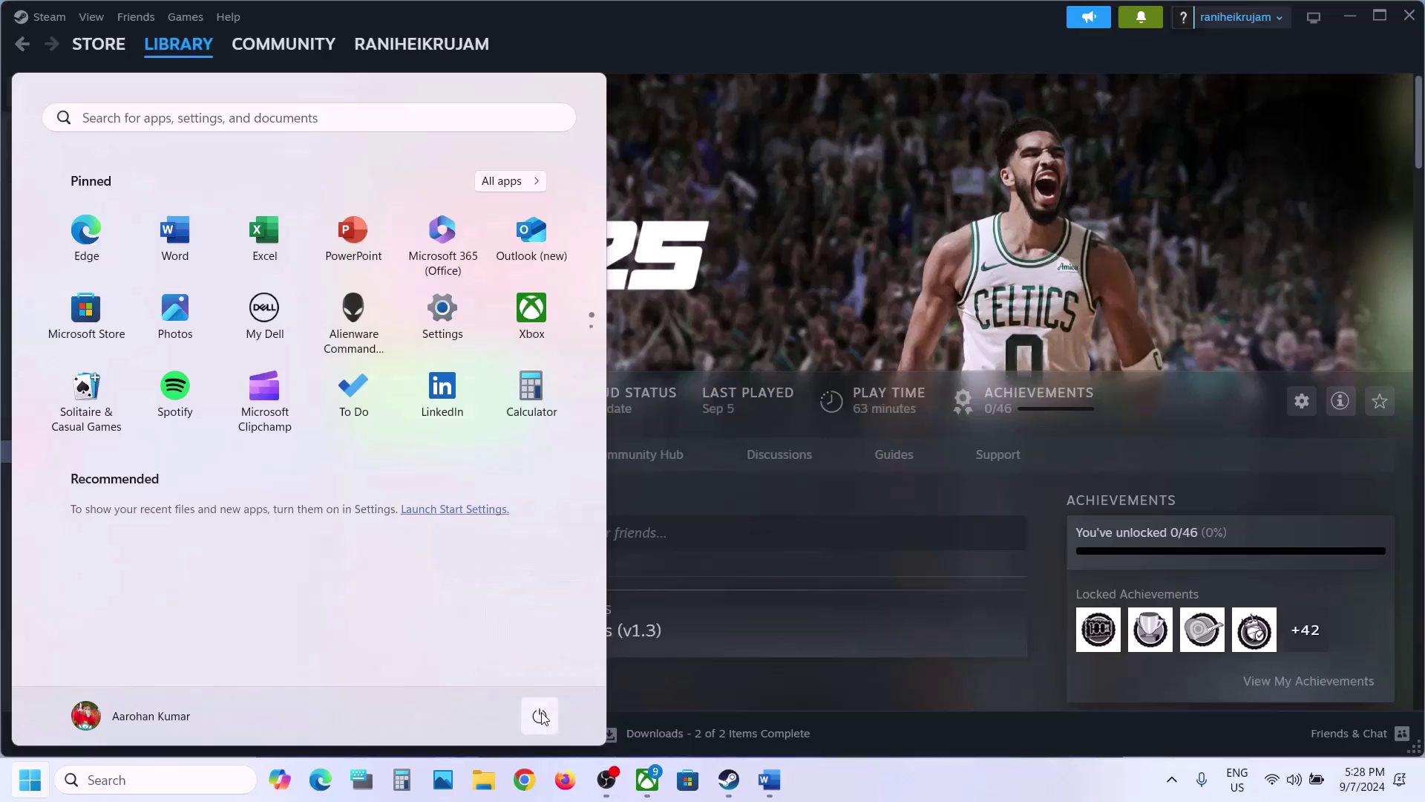
# Step: Dismiss the Start menu's power options and highlight "Disable overlay" in Step 2 of the open Word document
pyautogui.click(539, 716)
pyautogui.click(823, 792)
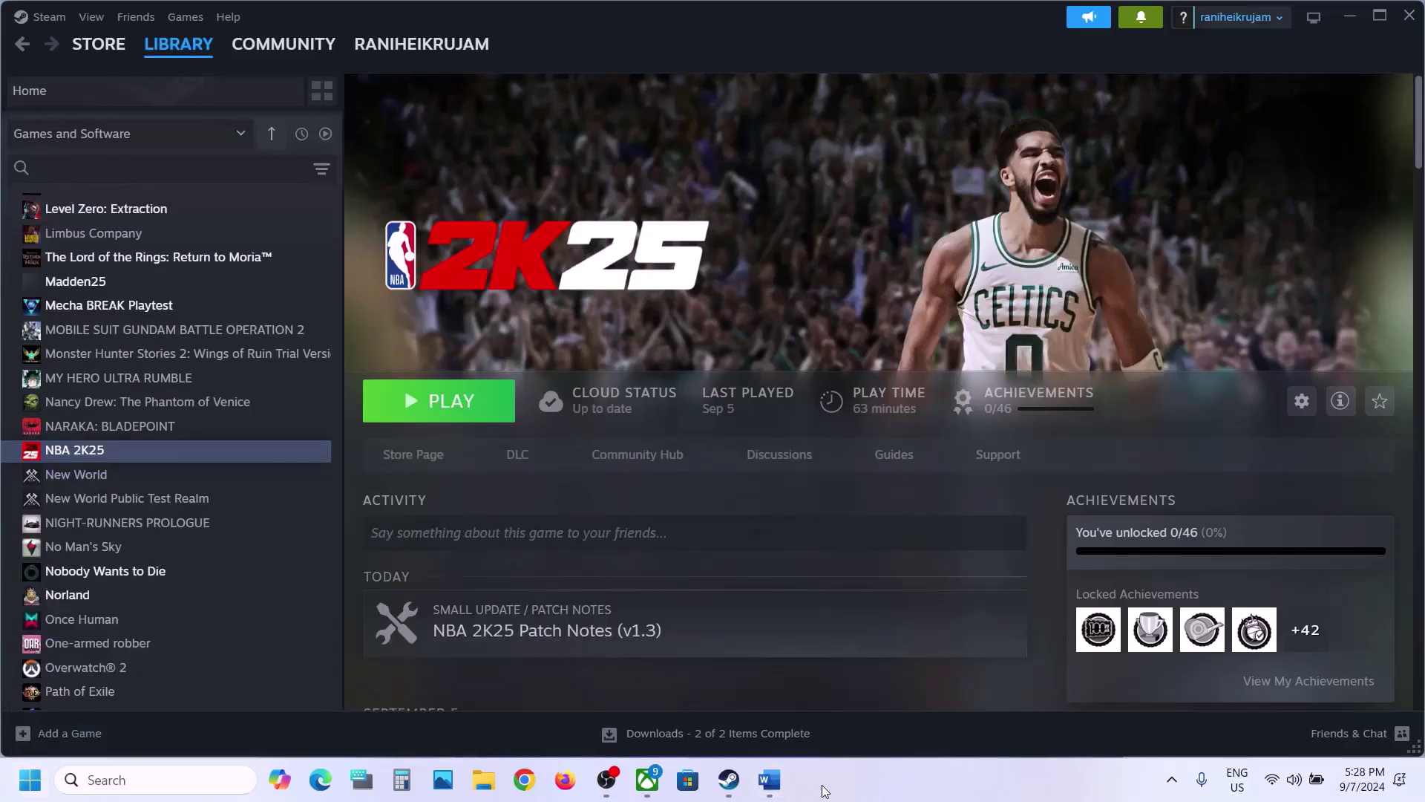
pyautogui.click(778, 788)
pyautogui.scroll(-3, 216, 322)
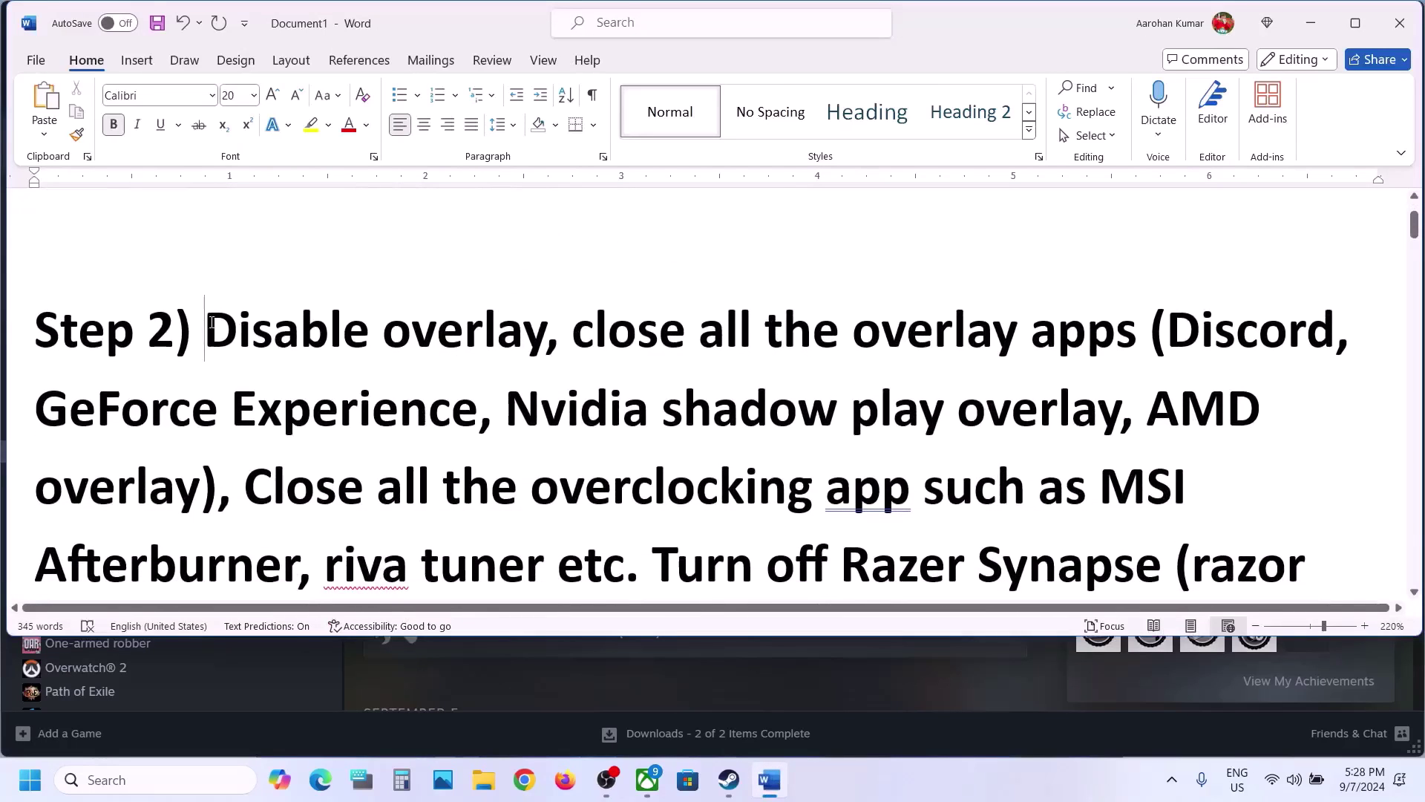
pyautogui.moveTo(212, 322); pyautogui.dragTo(544, 335)
# Step: Switch to Steam, turn on the in-game Steam Overlay in the NBA 2K25 properties and close them
pyautogui.hotkey('alt', 'Tab')
pyautogui.moveTo(99, 46)
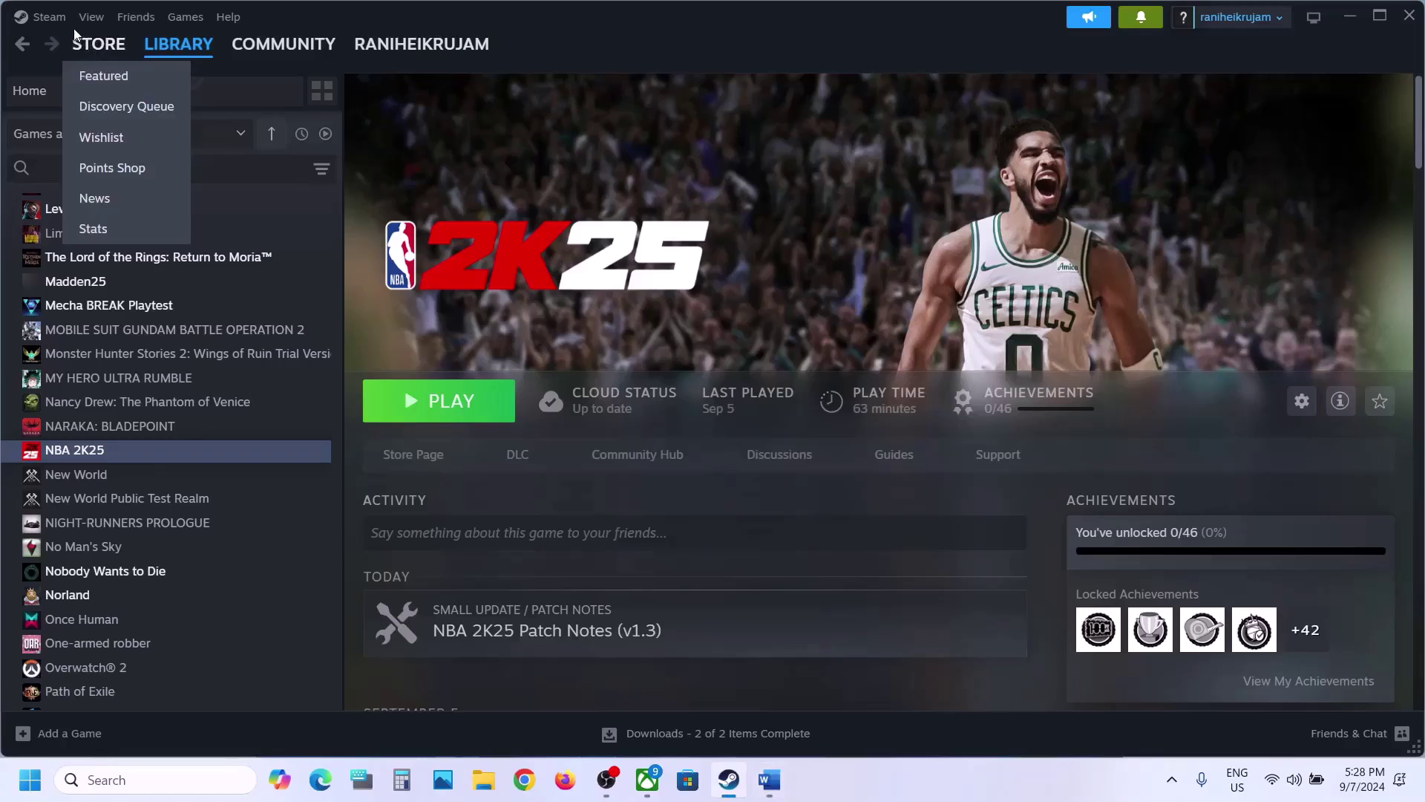
pyautogui.rightClick(100, 450)
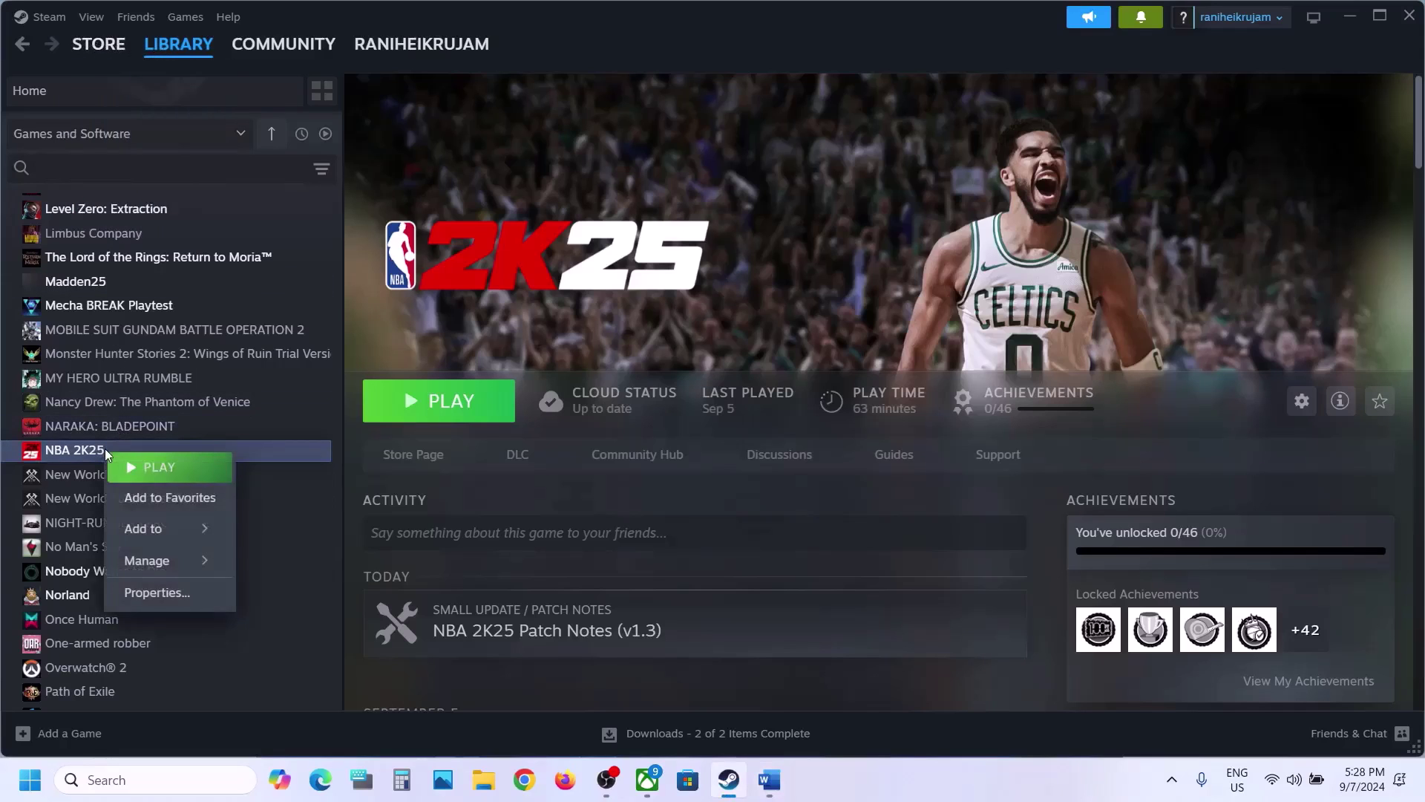
pyautogui.click(172, 591)
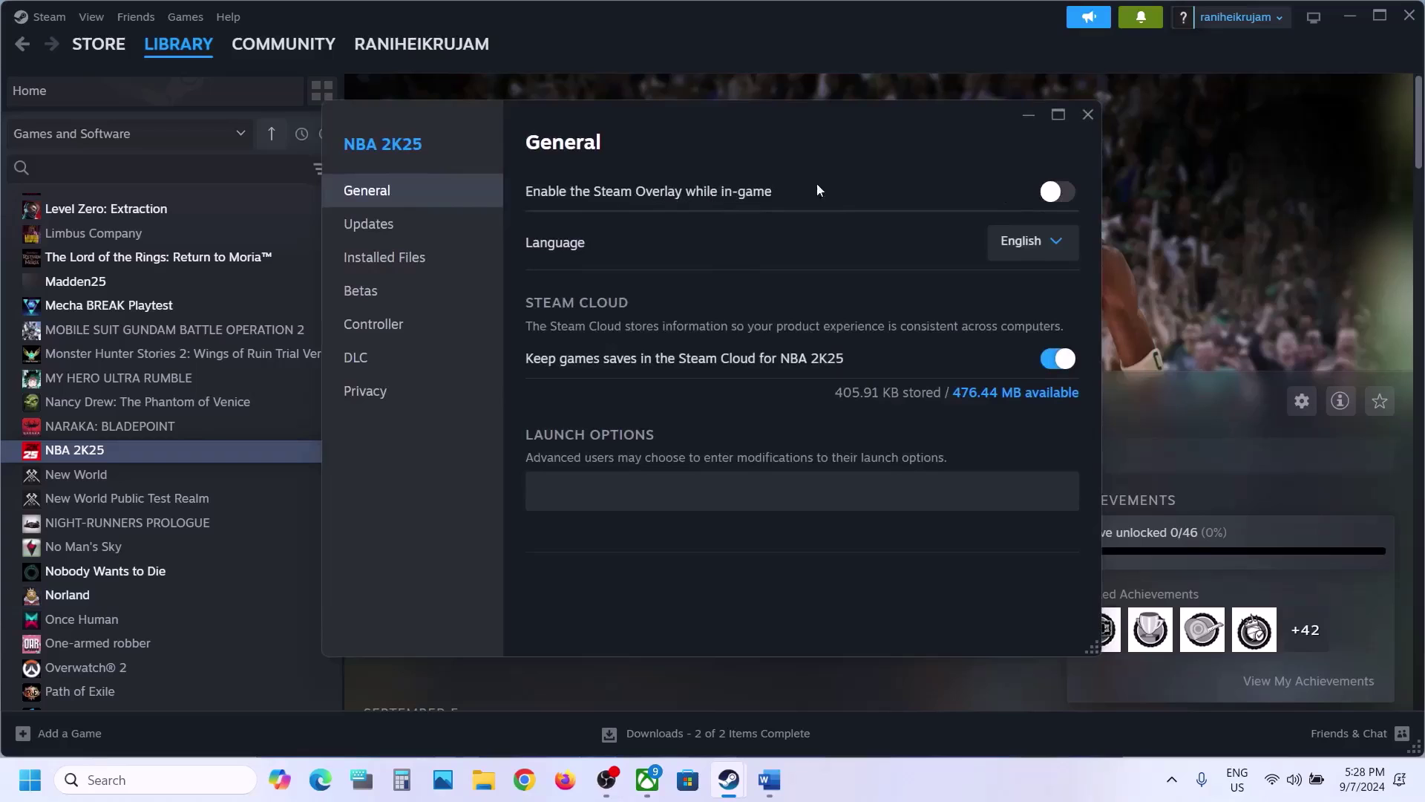
pyautogui.click(1067, 195)
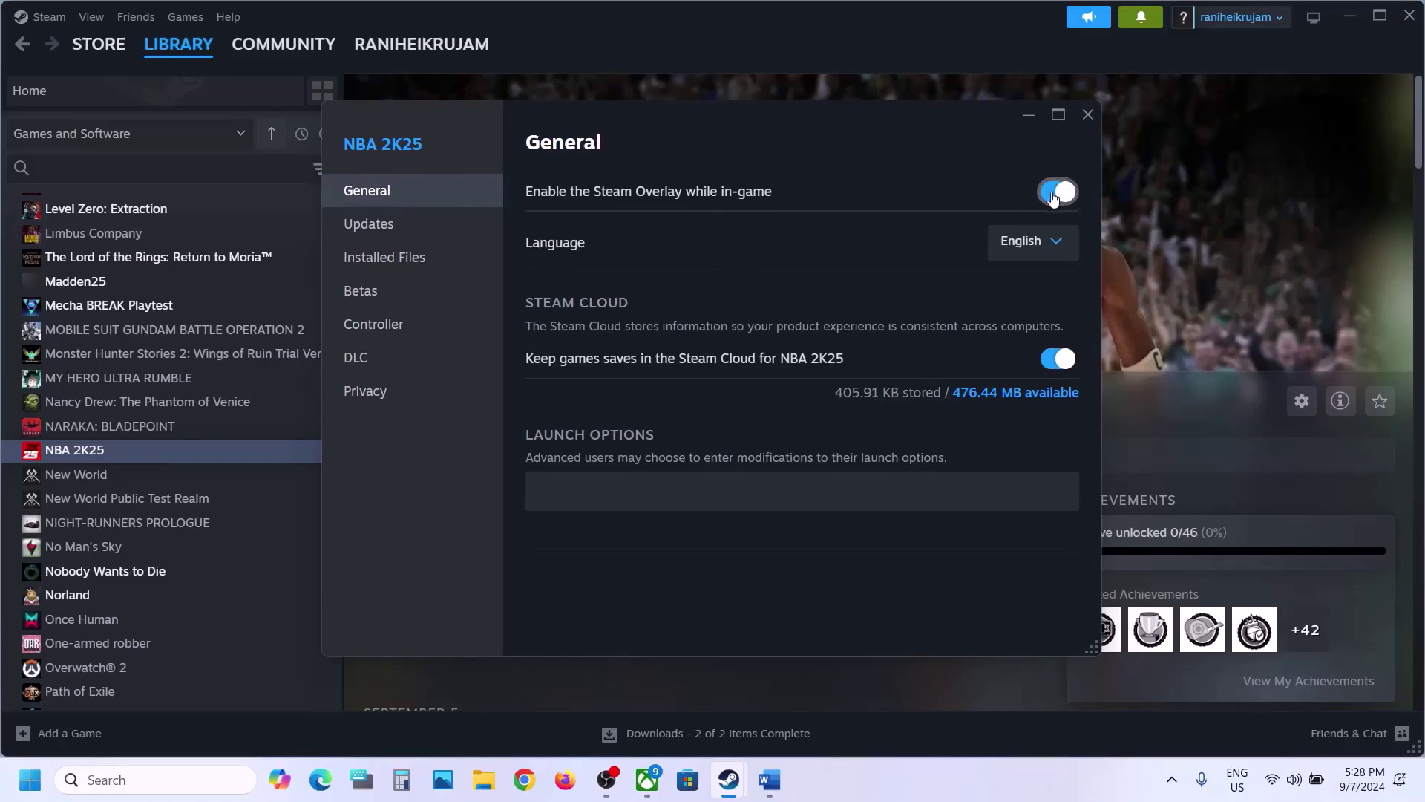
pyautogui.click(1088, 114)
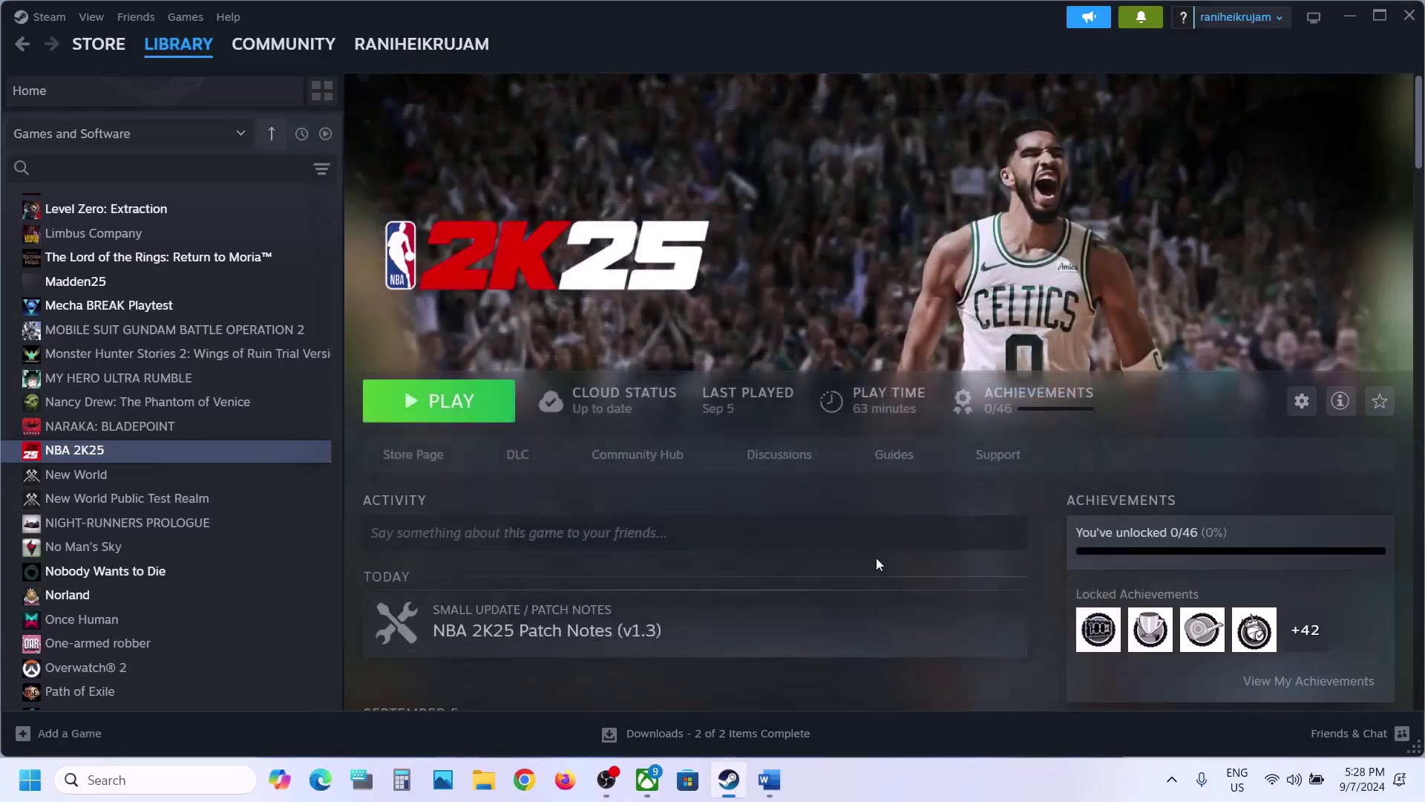
# Step: Switch to Word and highlight the Step 2 text about closing overlay apps, from Discord and GeForce Experience to the AMD overlay
pyautogui.click(769, 780)
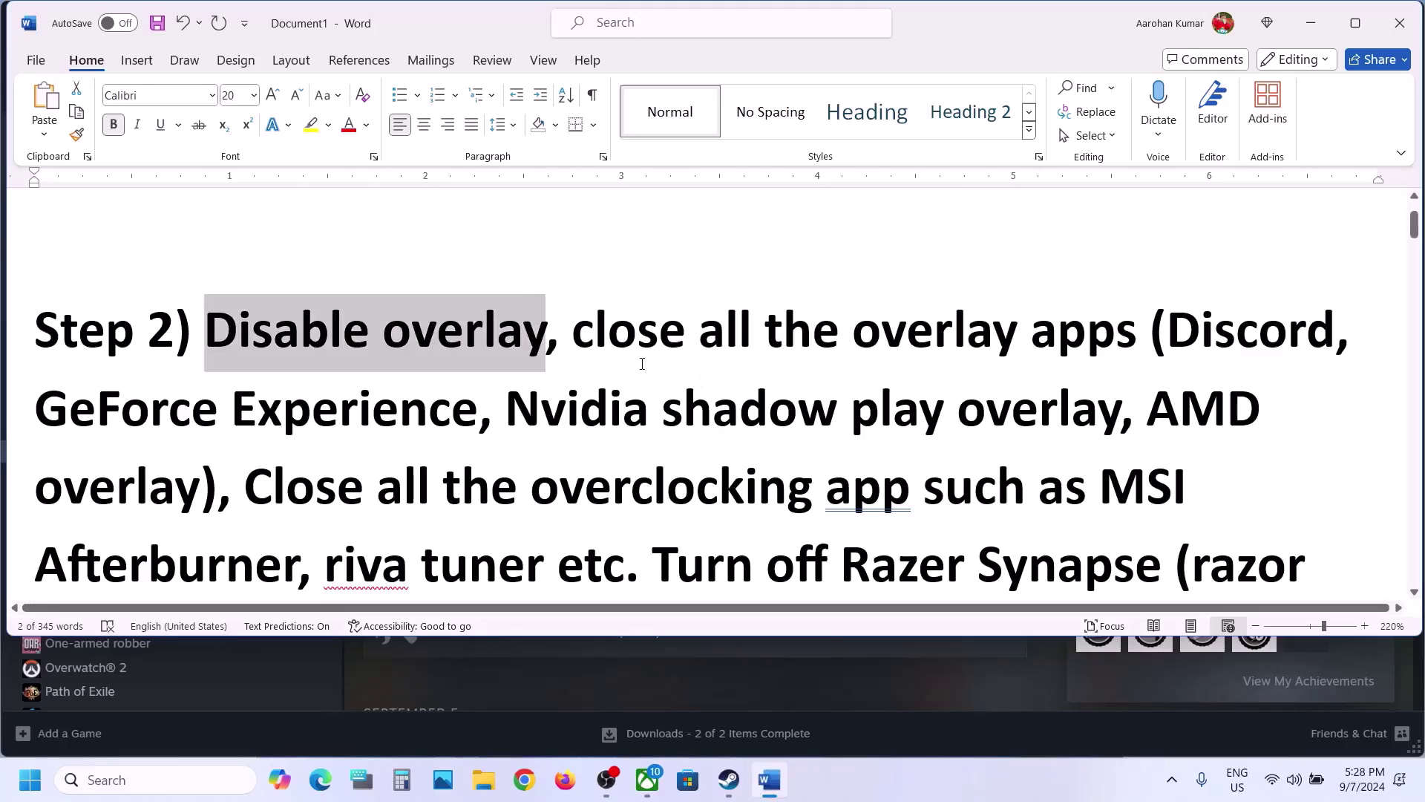
pyautogui.moveTo(600, 339); pyautogui.dragTo(1171, 338)
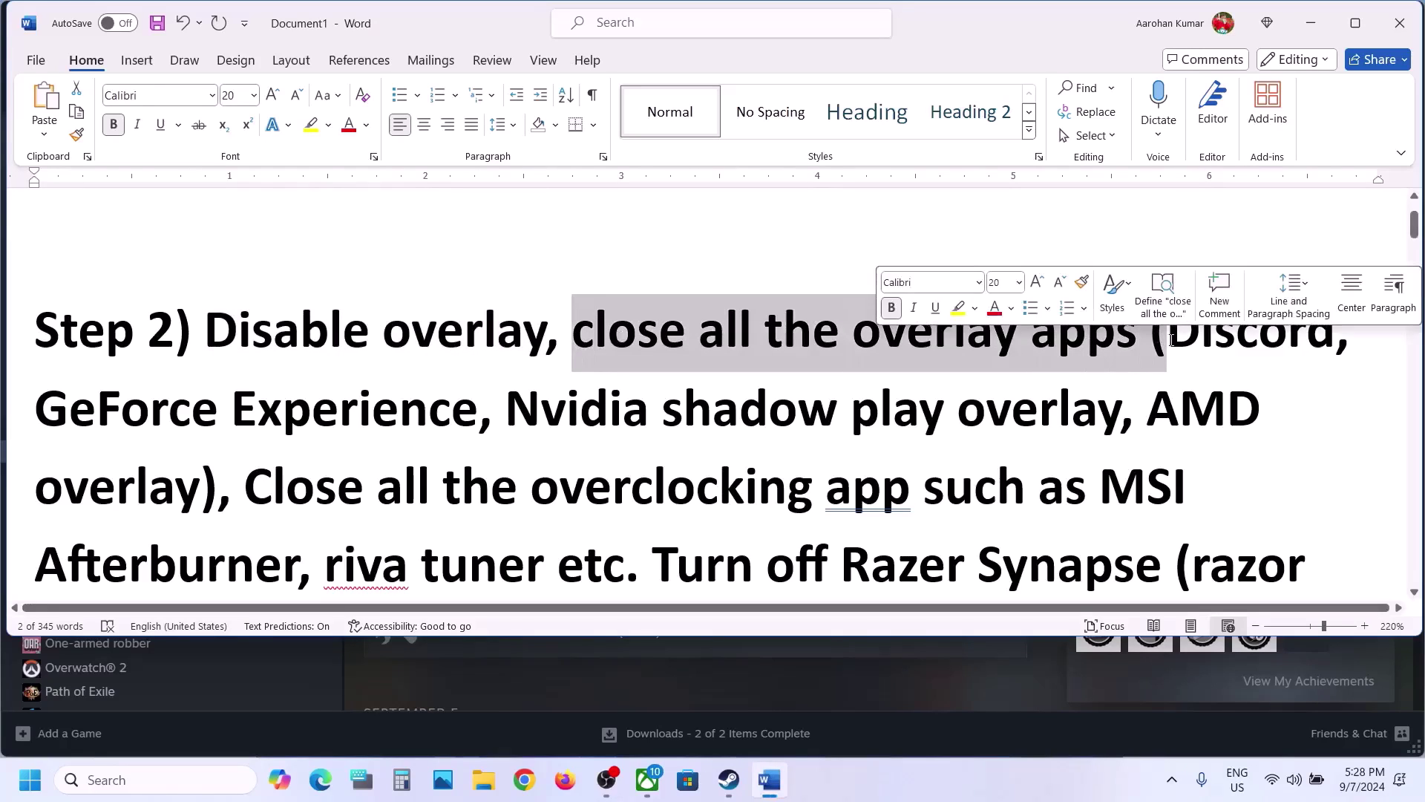
pyautogui.click(1169, 339)
pyautogui.moveTo(1256, 325); pyautogui.dragTo(1328, 329)
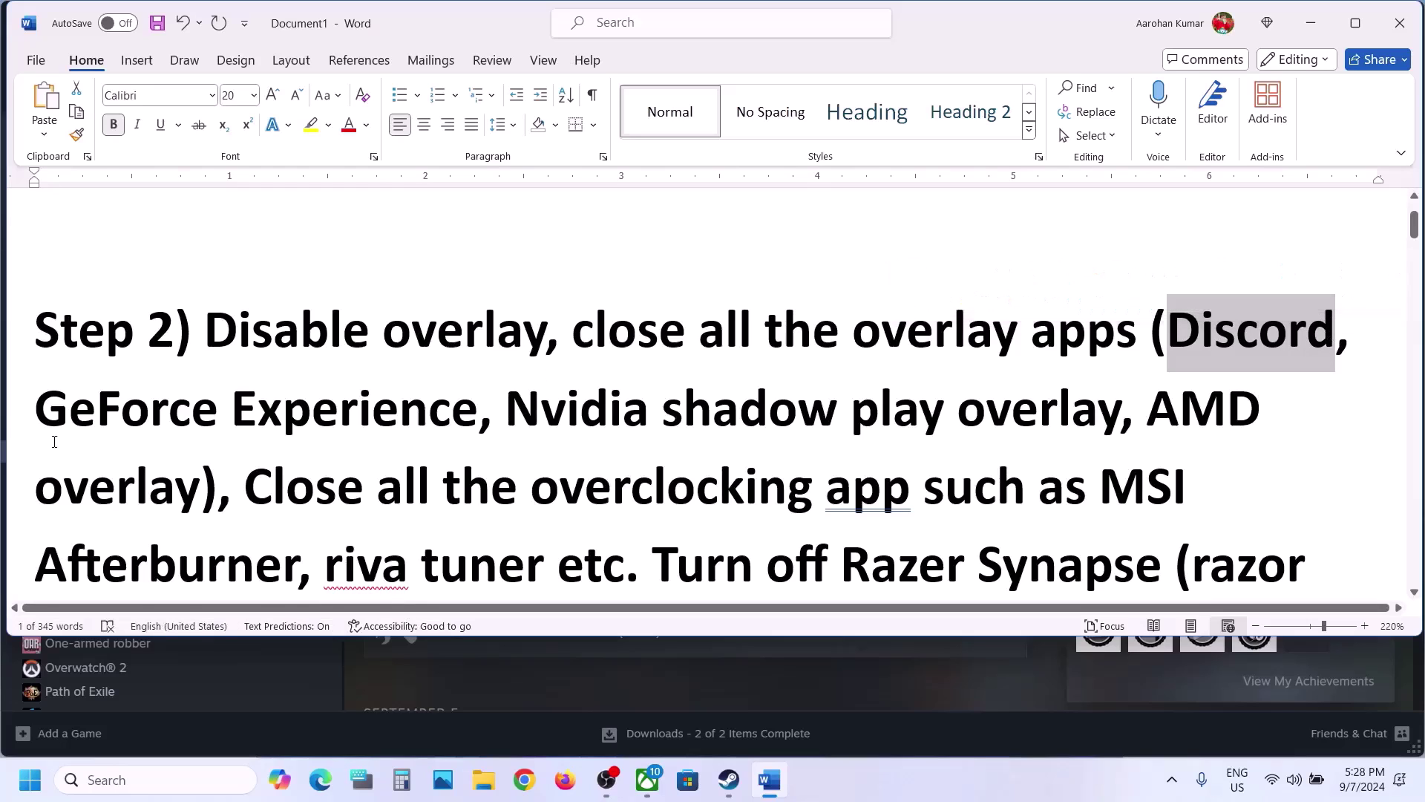
pyautogui.moveTo(93, 407); pyautogui.dragTo(444, 411)
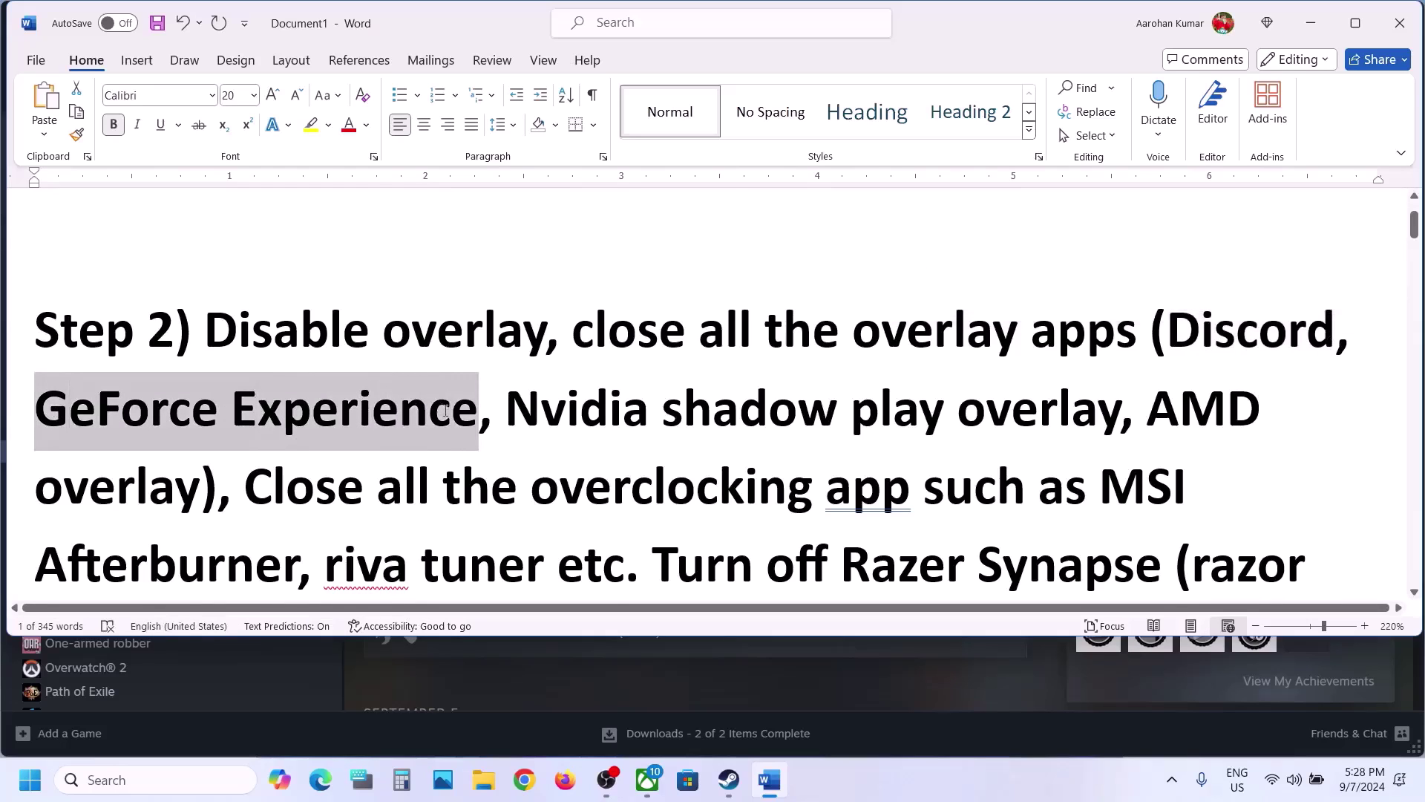
pyautogui.scroll(-2, 581, 284)
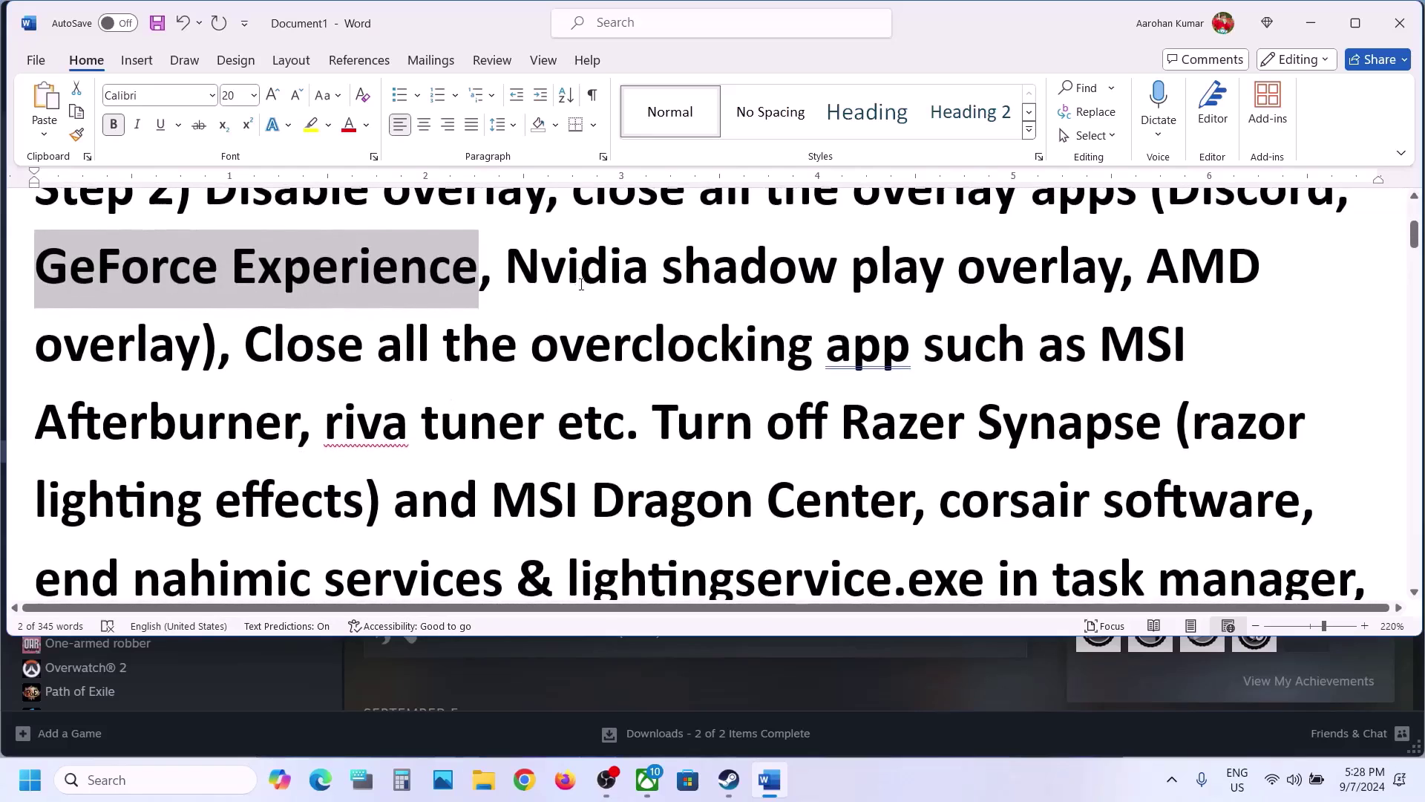
pyautogui.scroll(3, 493, 271)
pyautogui.moveTo(562, 393); pyautogui.dragTo(241, 553)
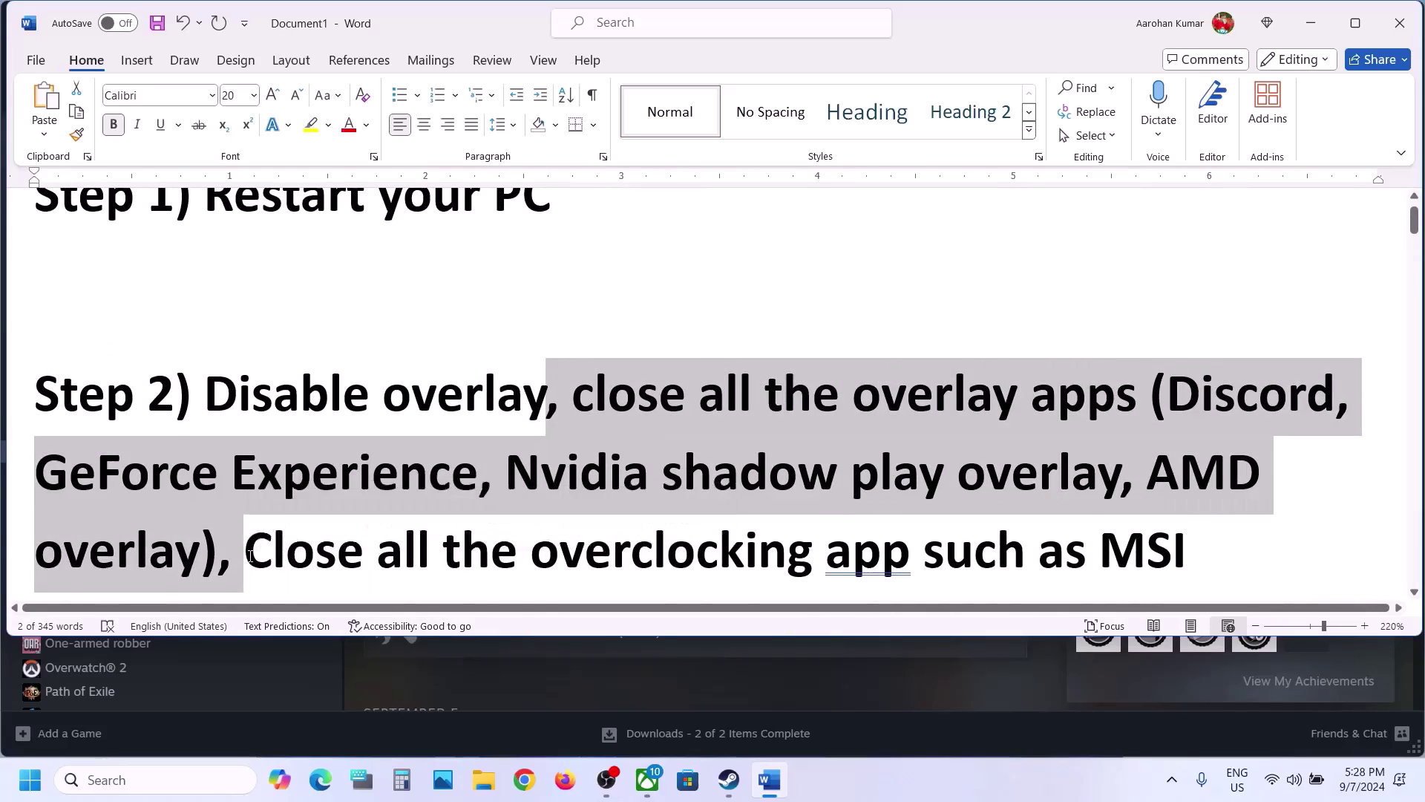
# Step: Highlight the rest of Step 2 covering overclocking apps, Razer Synapse, task manager services and the Firefox/chrome browser
pyautogui.scroll(-2, 362, 332)
pyautogui.moveTo(245, 397); pyautogui.dragTo(659, 401)
pyautogui.moveTo(430, 446); pyautogui.dragTo(622, 464)
pyautogui.scroll(-1, 556, 389)
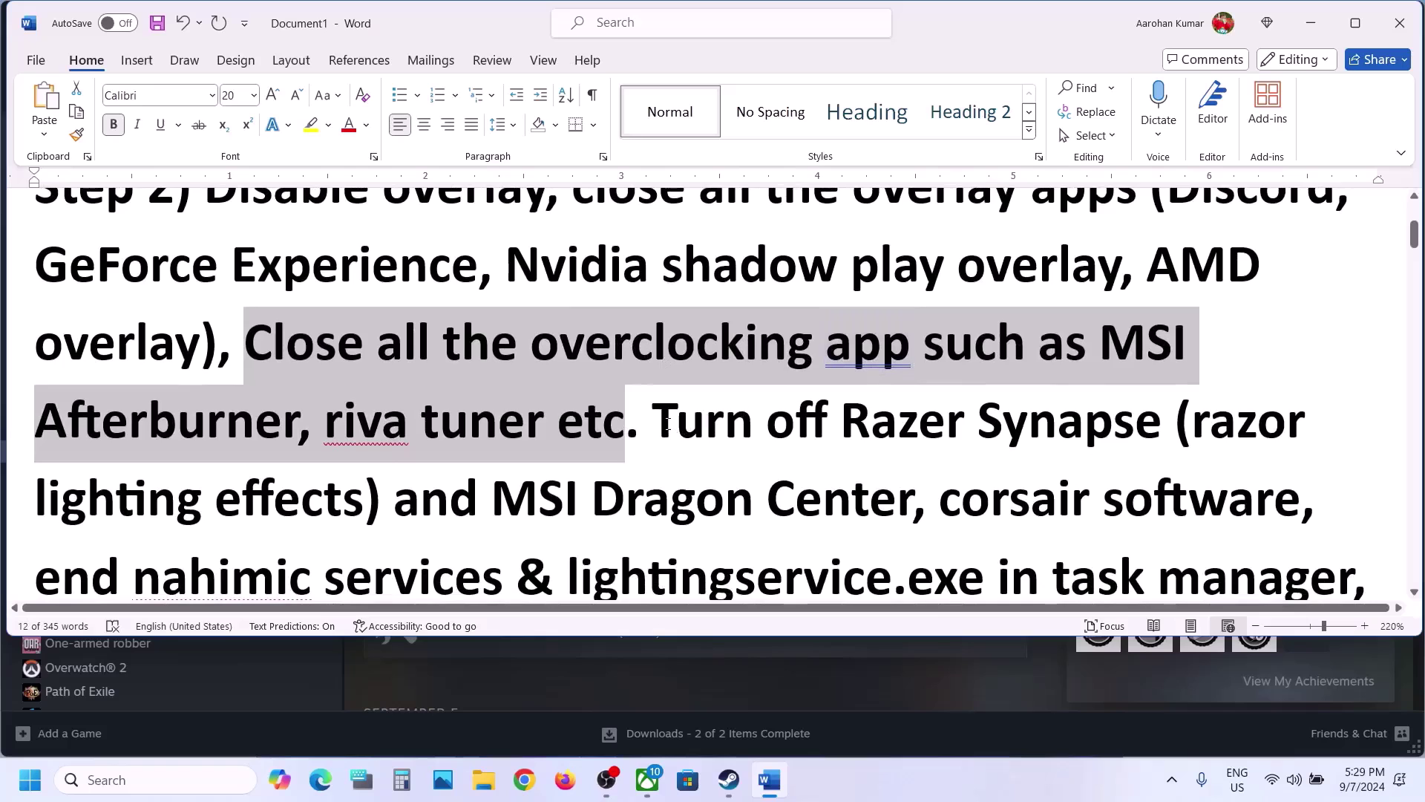
pyautogui.scroll(-2, 668, 424)
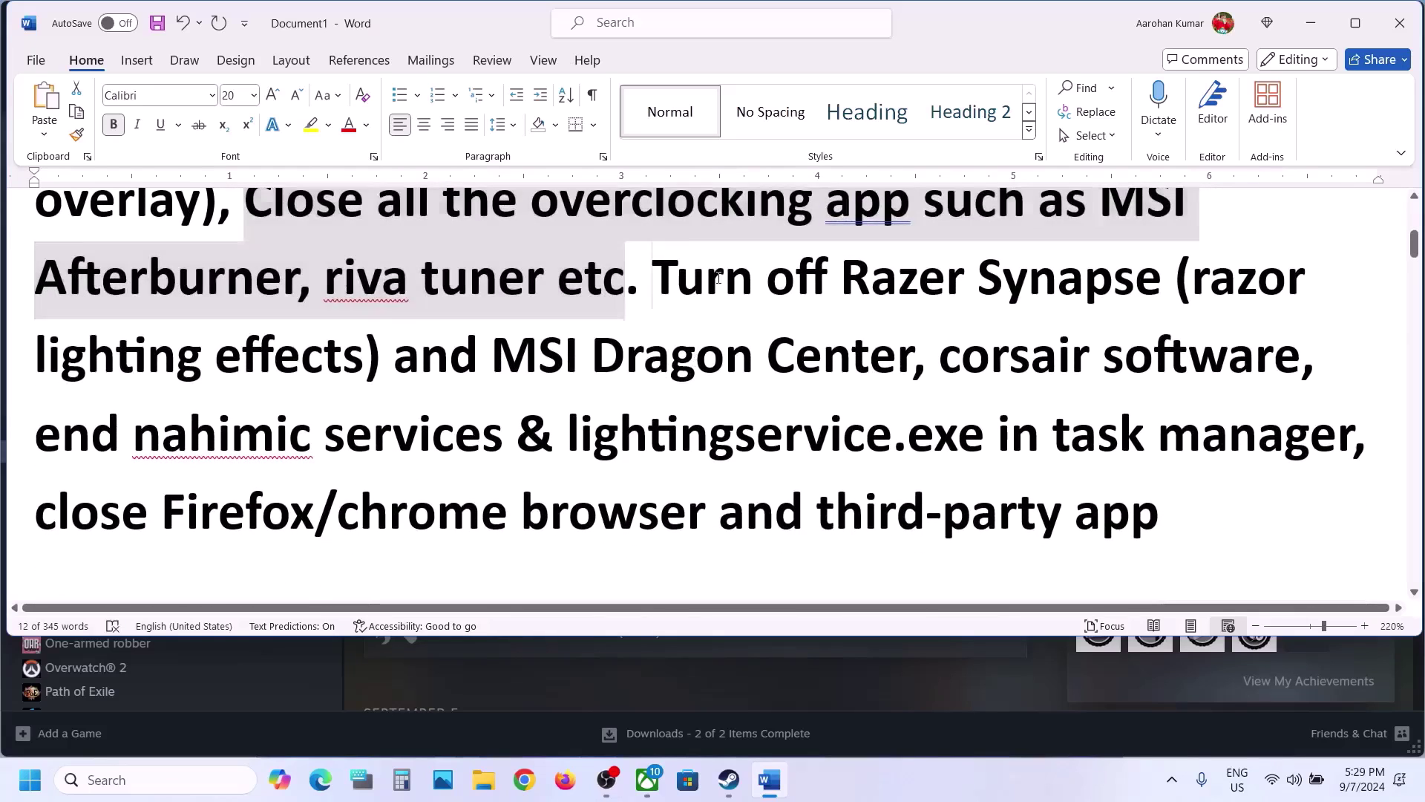
pyautogui.moveTo(719, 278); pyautogui.dragTo(1317, 448)
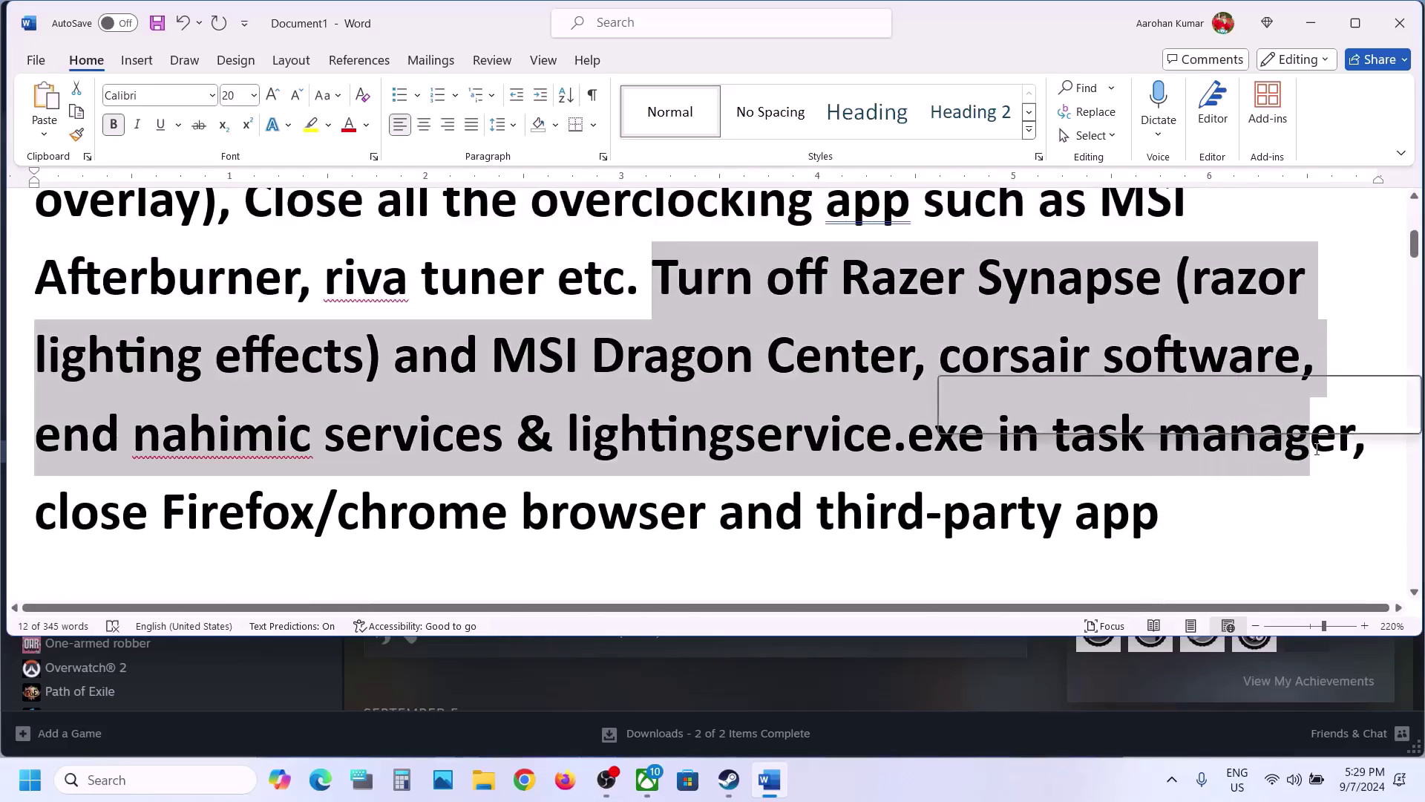
pyautogui.moveTo(162, 512); pyautogui.dragTo(705, 520)
pyautogui.scroll(-1, 699, 475)
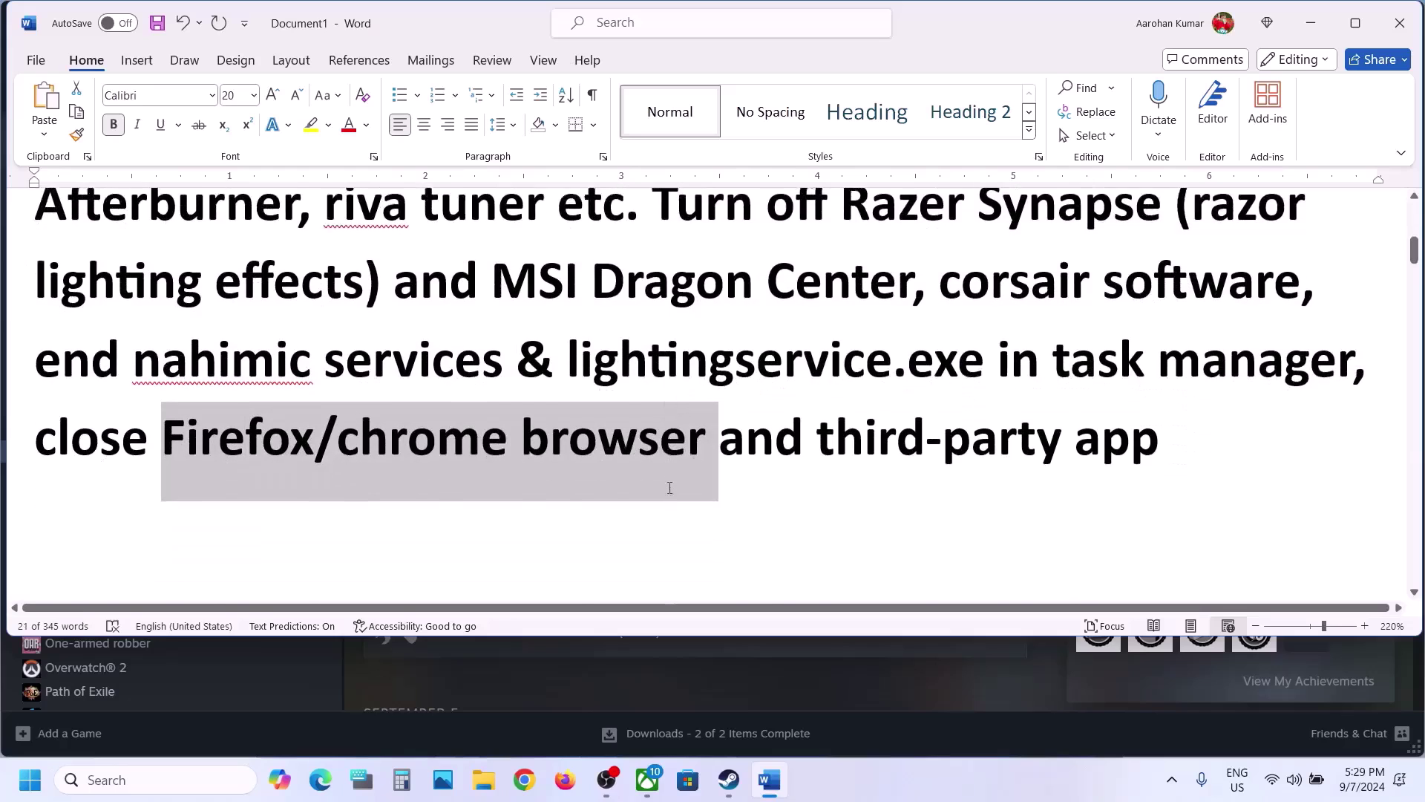
# Step: Highlight the Step 3 text about unplugging peripherals and disconnecting USB adapters, additional joystick/controllers and multiple monitors
pyautogui.scroll(-3, 699, 474)
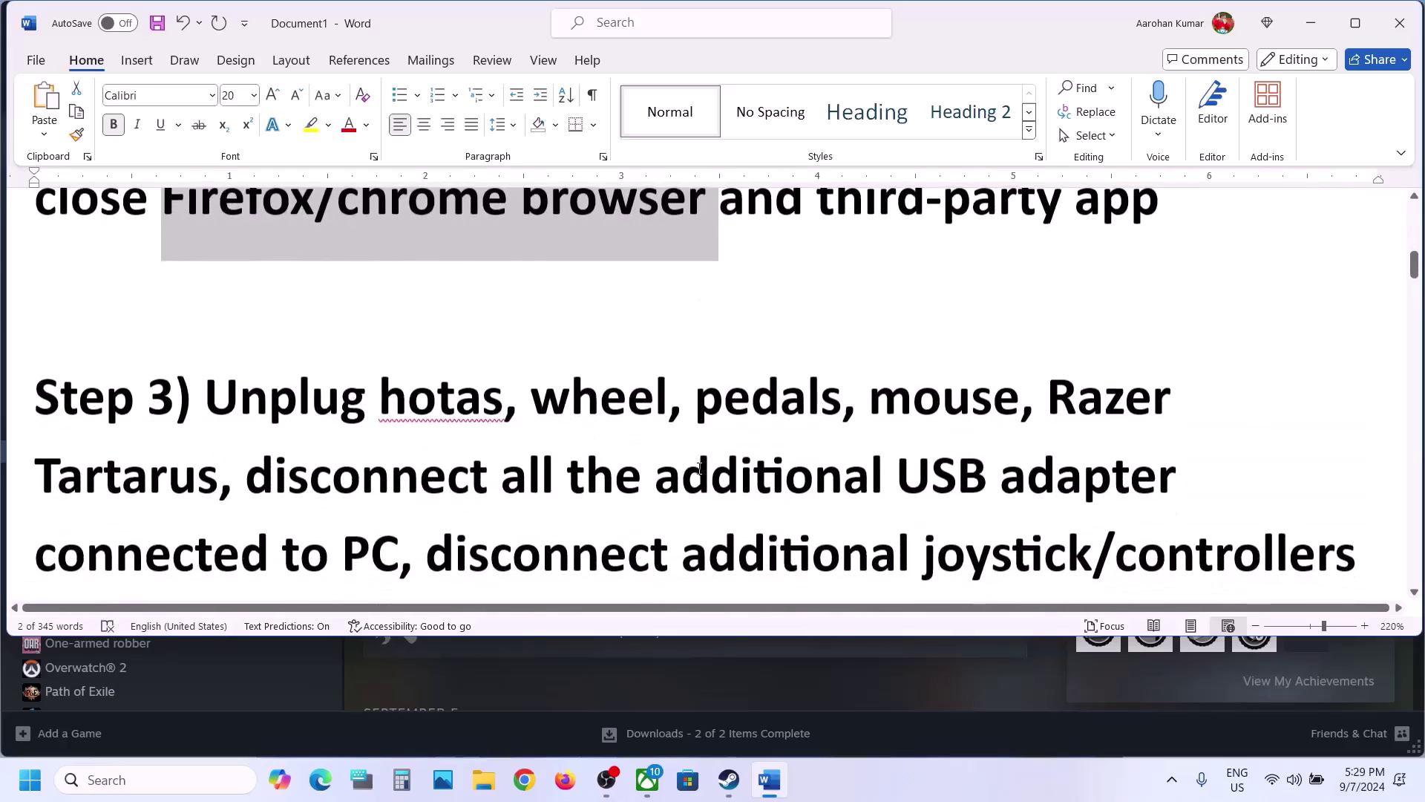
pyautogui.moveTo(214, 294); pyautogui.dragTo(1141, 282)
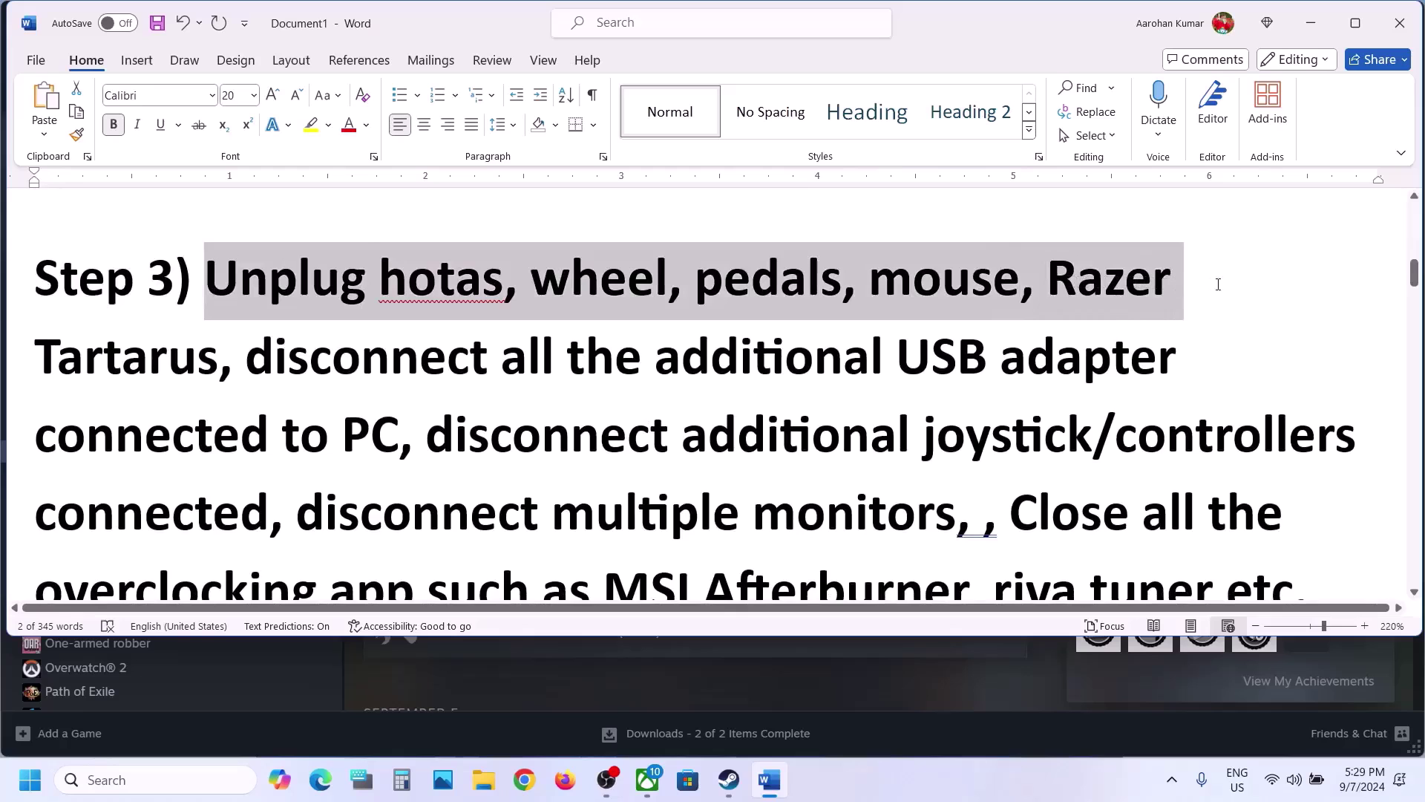
pyautogui.moveTo(995, 285); pyautogui.dragTo(401, 443)
pyautogui.scroll(-1, 441, 357)
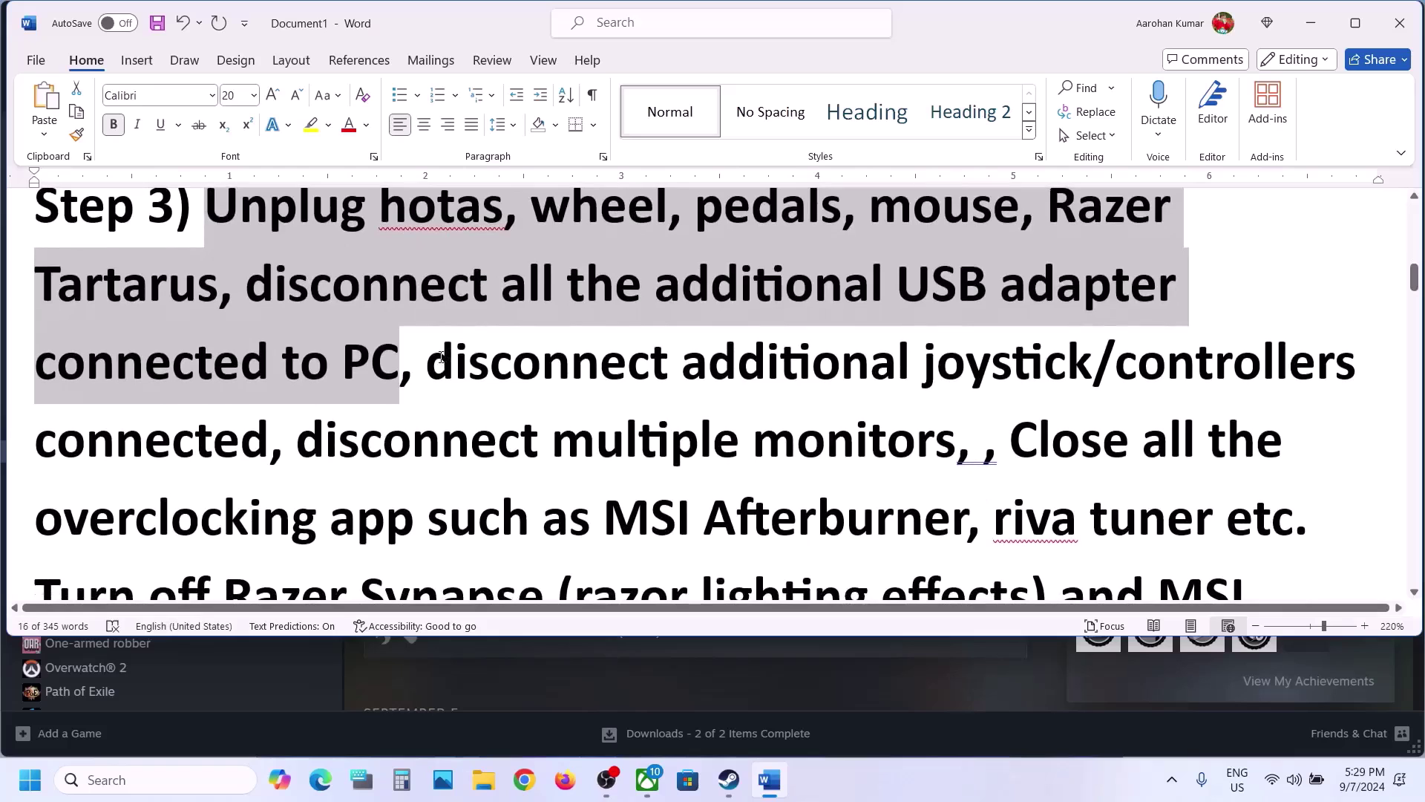
pyautogui.moveTo(441, 358); pyautogui.dragTo(906, 410)
pyautogui.scroll(-1, 905, 410)
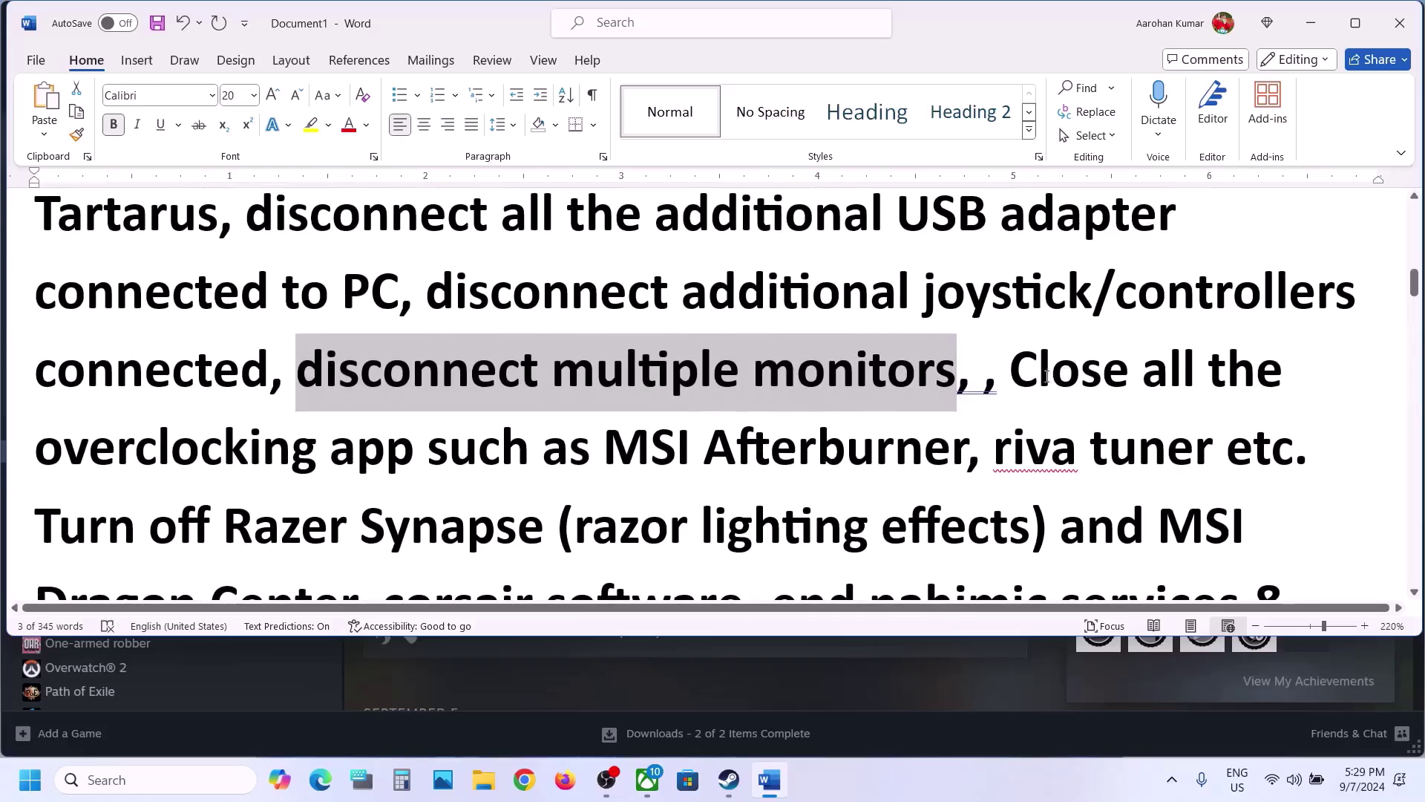
# Step: Delete the Step 3 passage from "Close all the overclocking app" through "third-party app," and highlight "remove the undervolt"
pyautogui.moveTo(1012, 370); pyautogui.dragTo(691, 407)
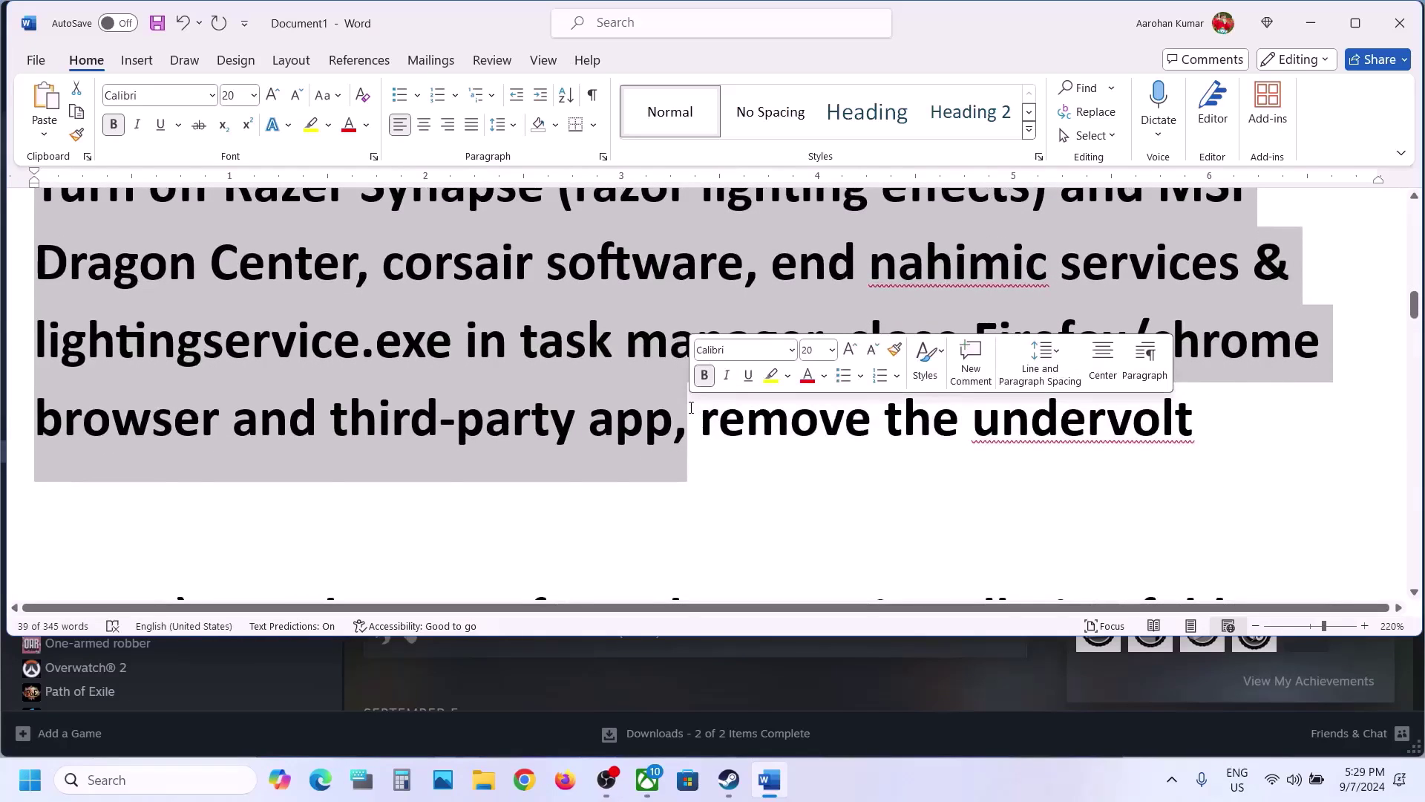
pyautogui.press('Delete')
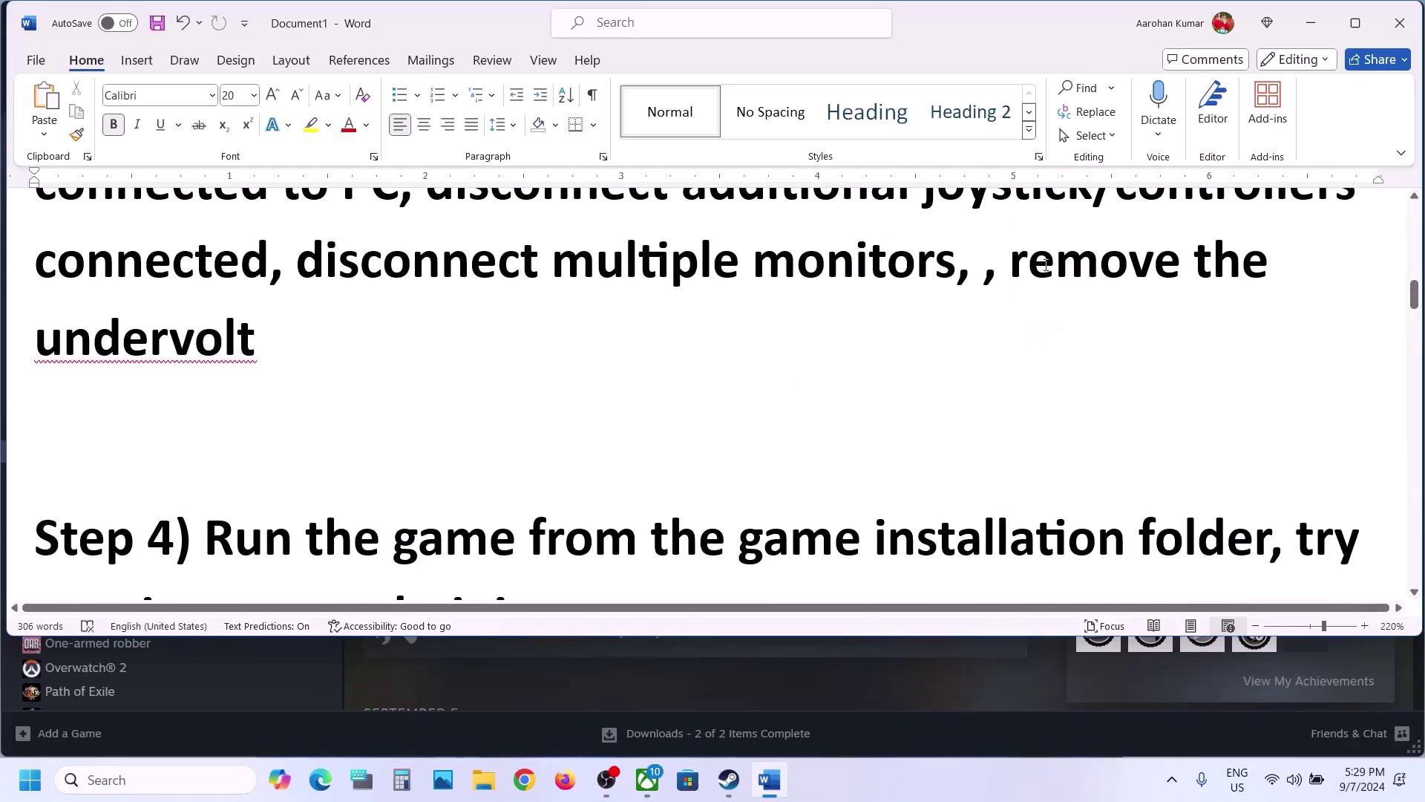
pyautogui.moveTo(1017, 266); pyautogui.dragTo(1205, 309)
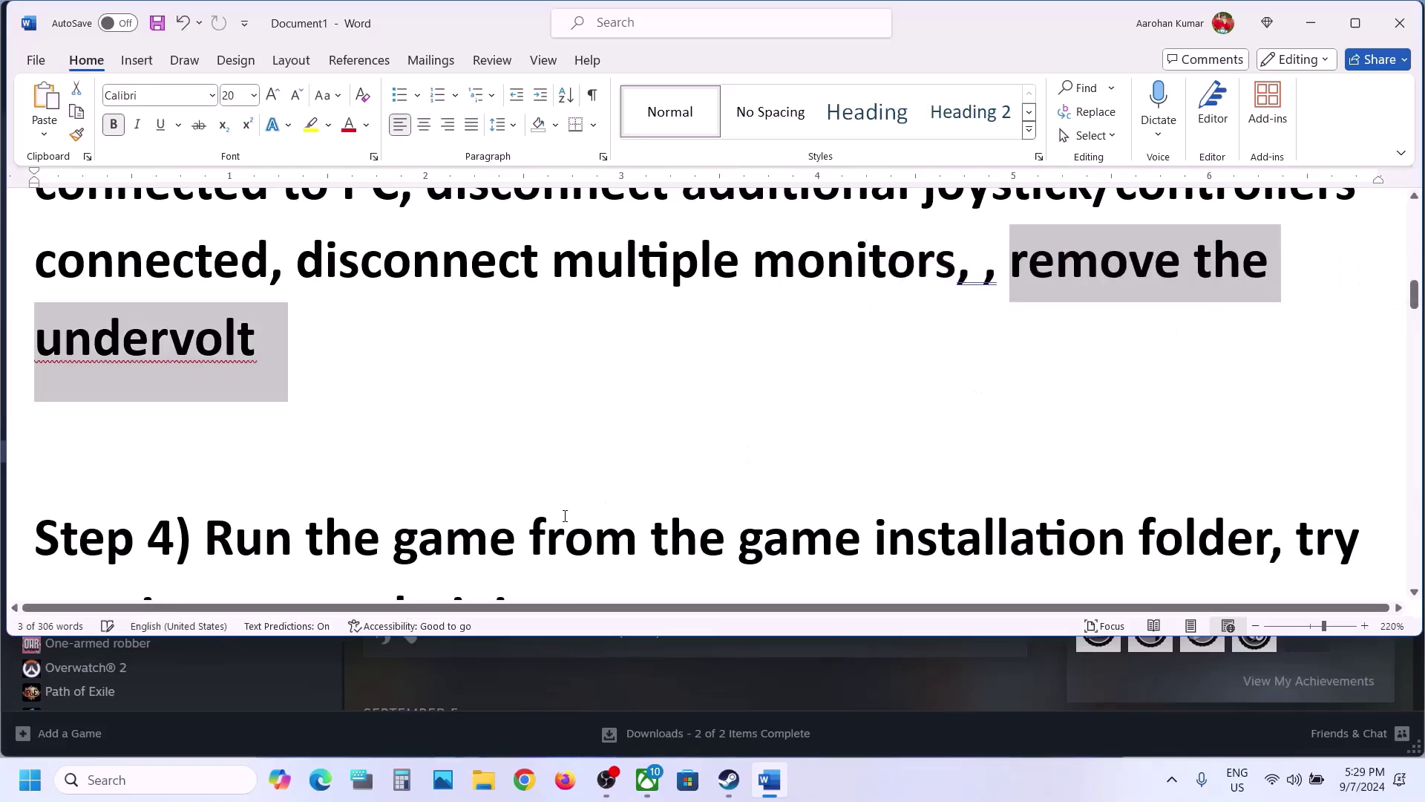
# Step: Highlight "Run the game from the game installation folder" in Step 4 of the document
pyautogui.scroll(-2, 564, 518)
pyautogui.scroll(-1, 564, 517)
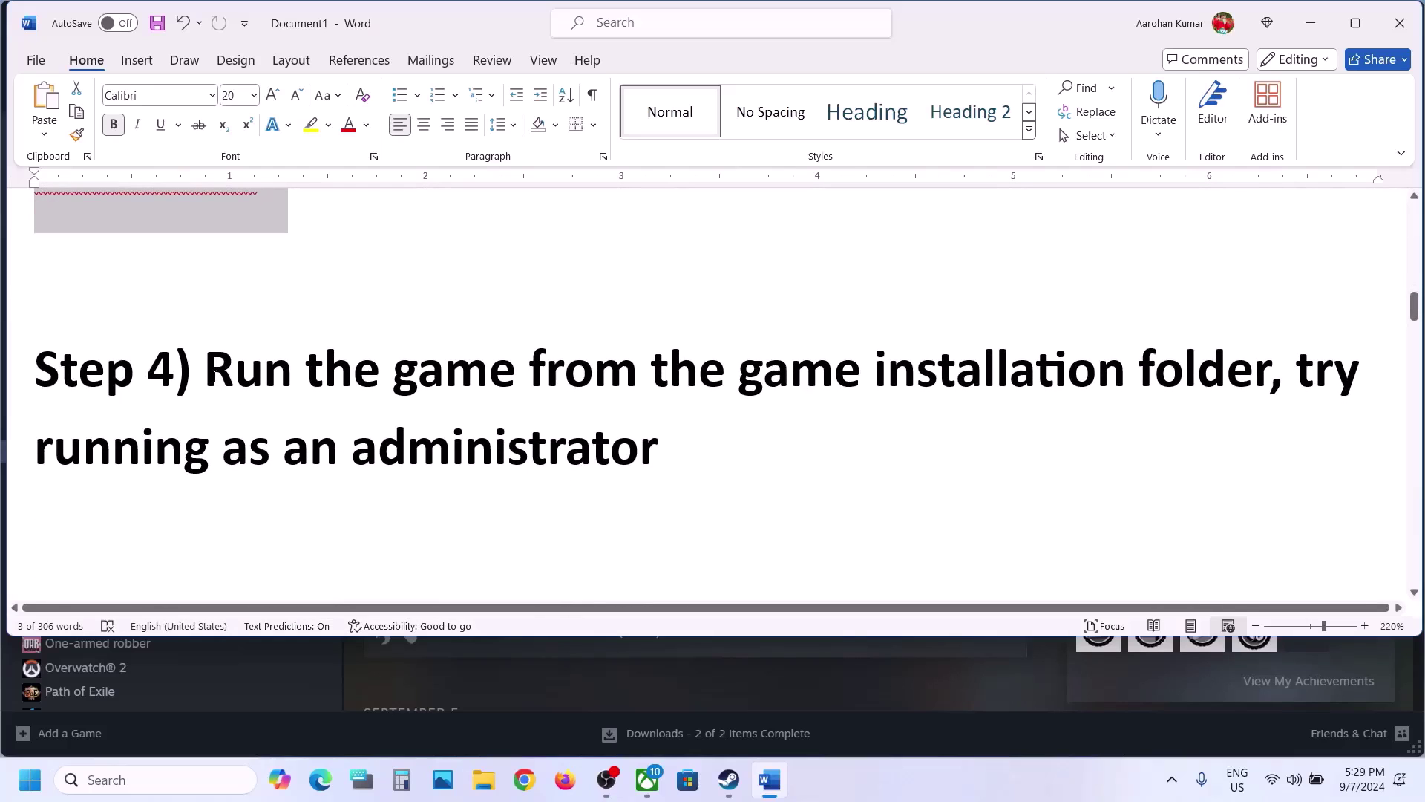
pyautogui.moveTo(214, 375); pyautogui.dragTo(1142, 386)
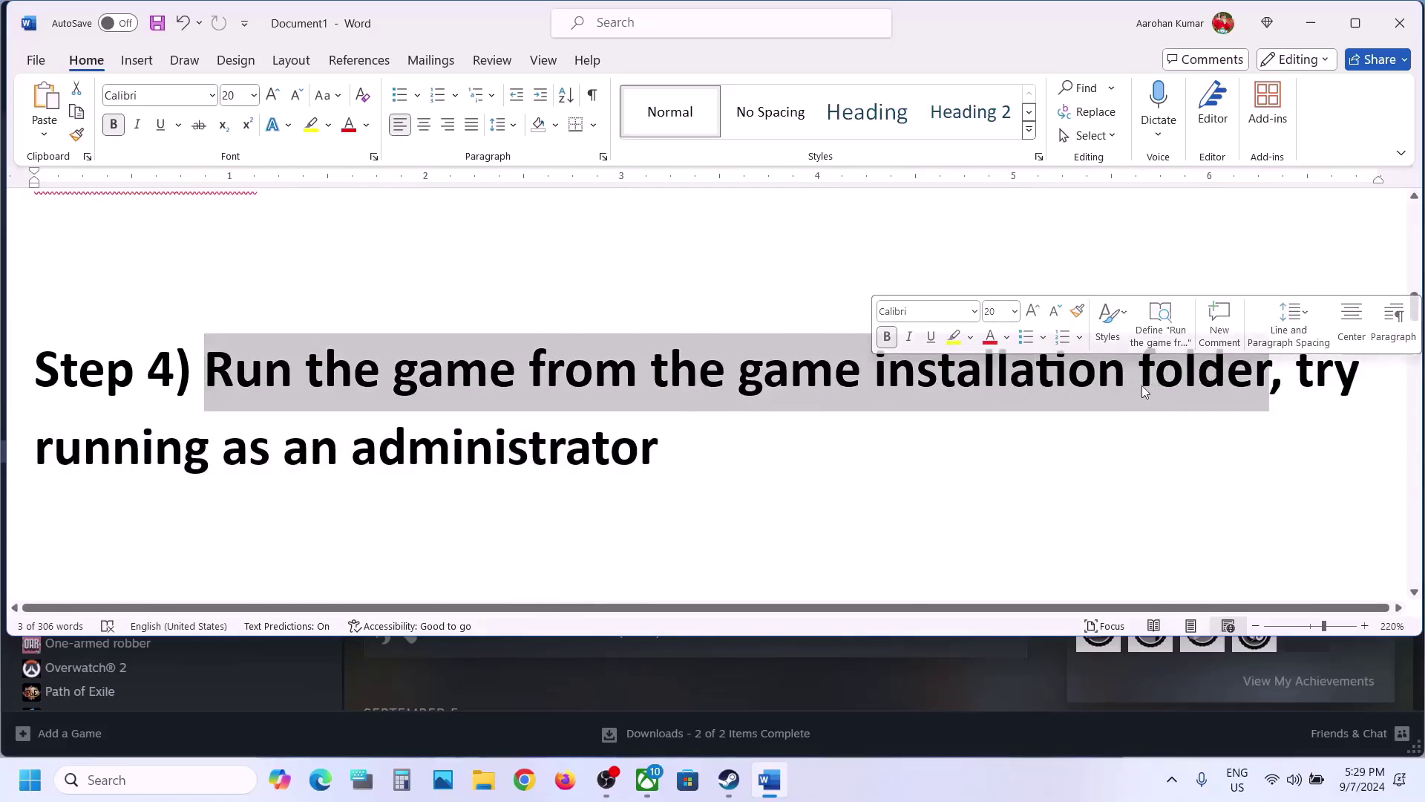
# Step: Switch to Steam and browse the local files of NBA 2K25 to open its installation folder
pyautogui.click(880, 700)
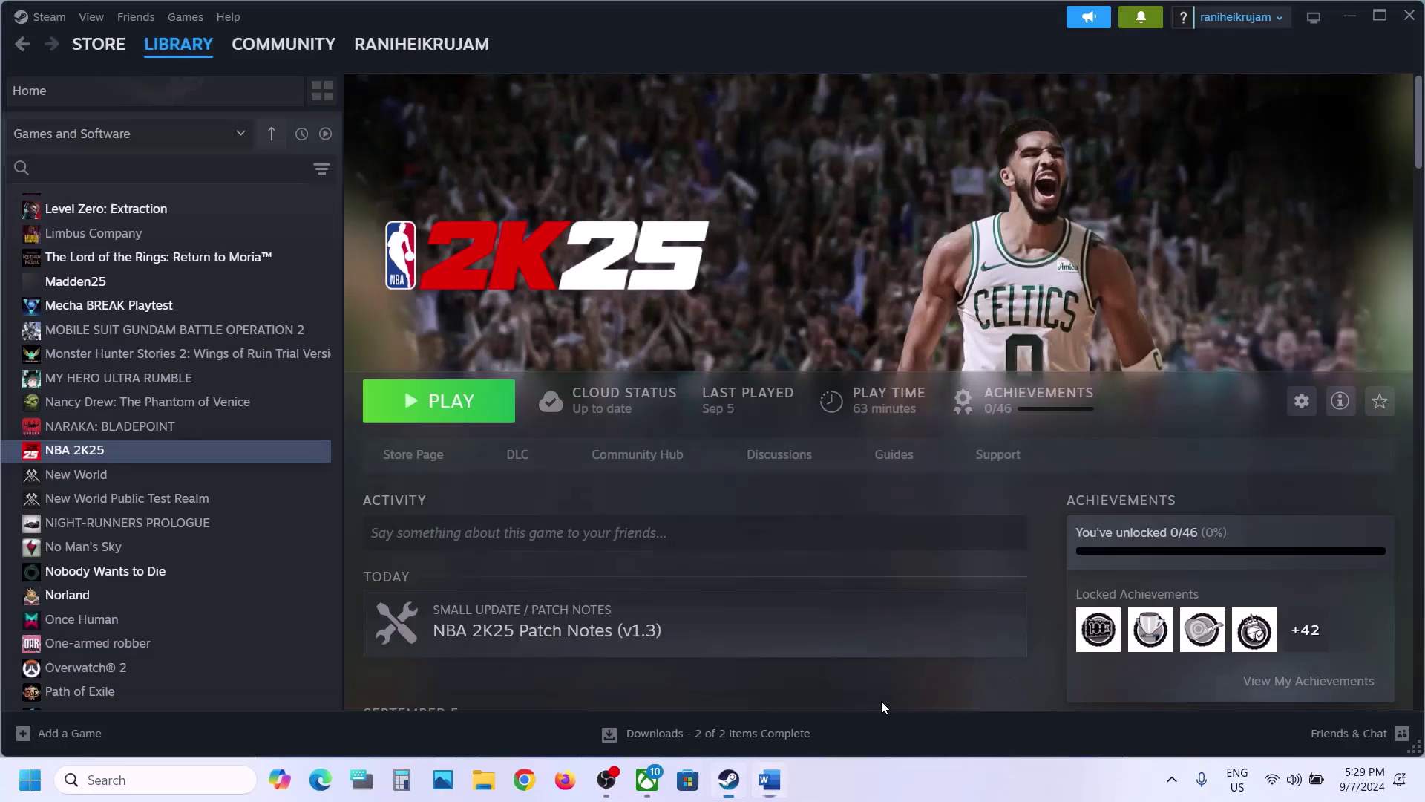
pyautogui.rightClick(177, 456)
pyautogui.moveTo(245, 568)
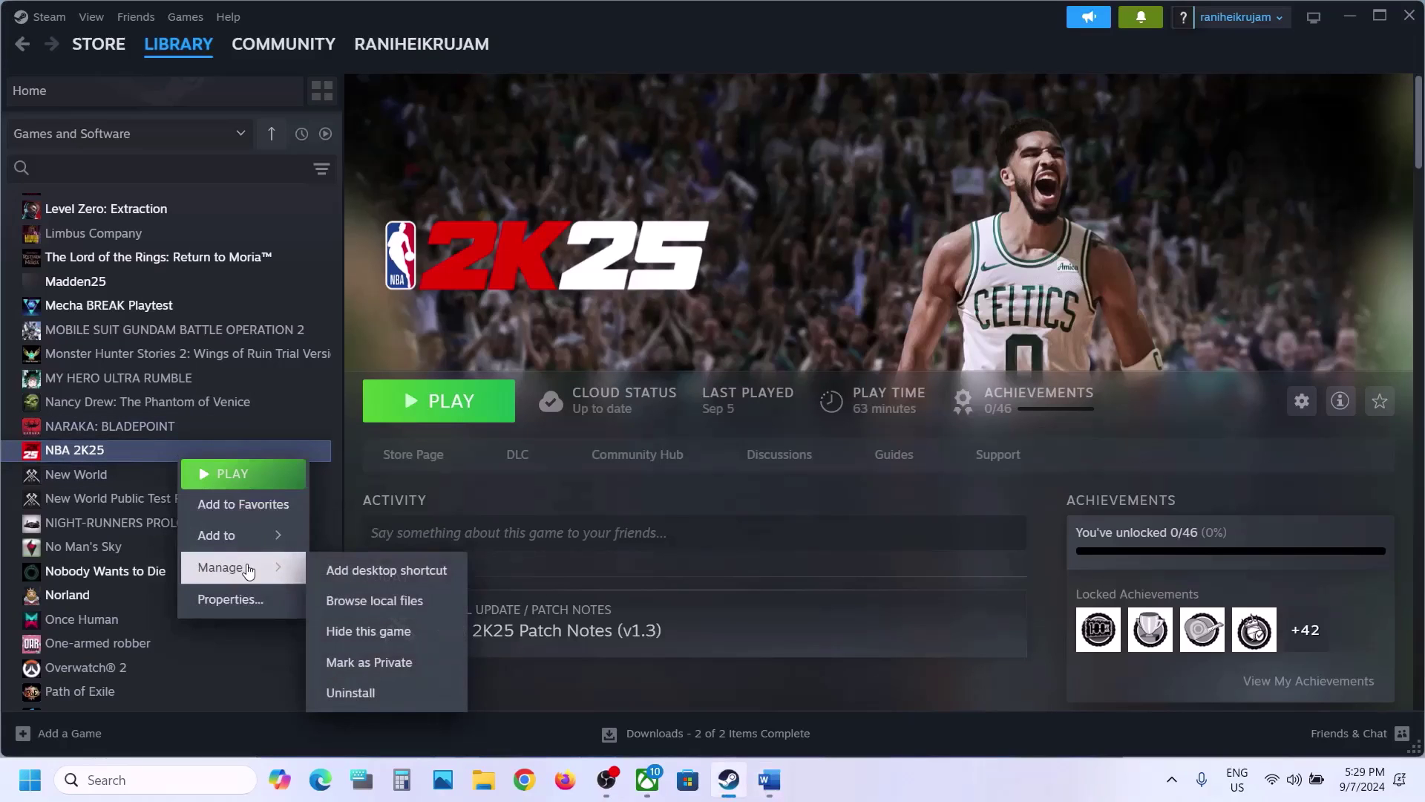
pyautogui.click(397, 600)
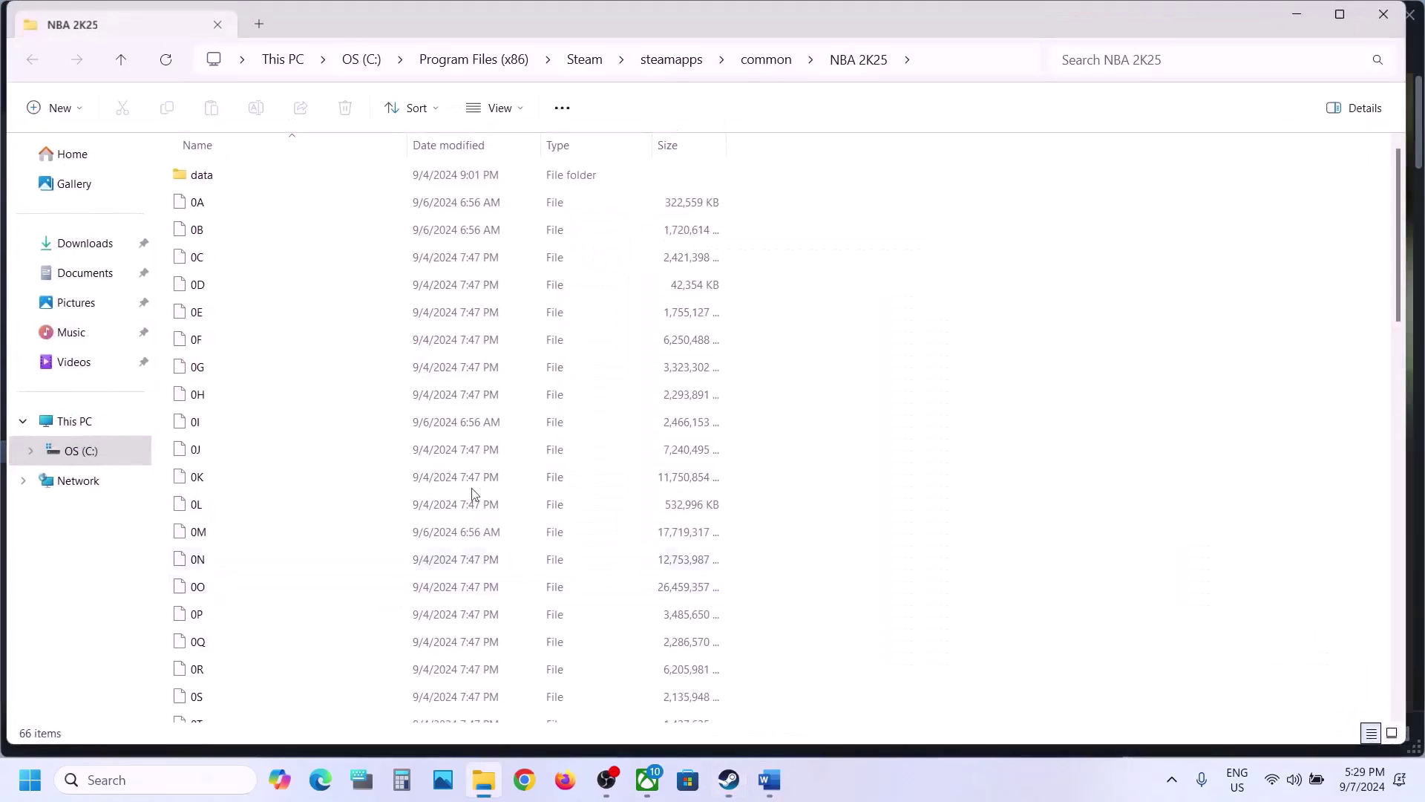
# Step: Apply "Run this program as an administrator" in the compatibility properties of the NBA2K25 application and close them
pyautogui.scroll(-12, 471, 500)
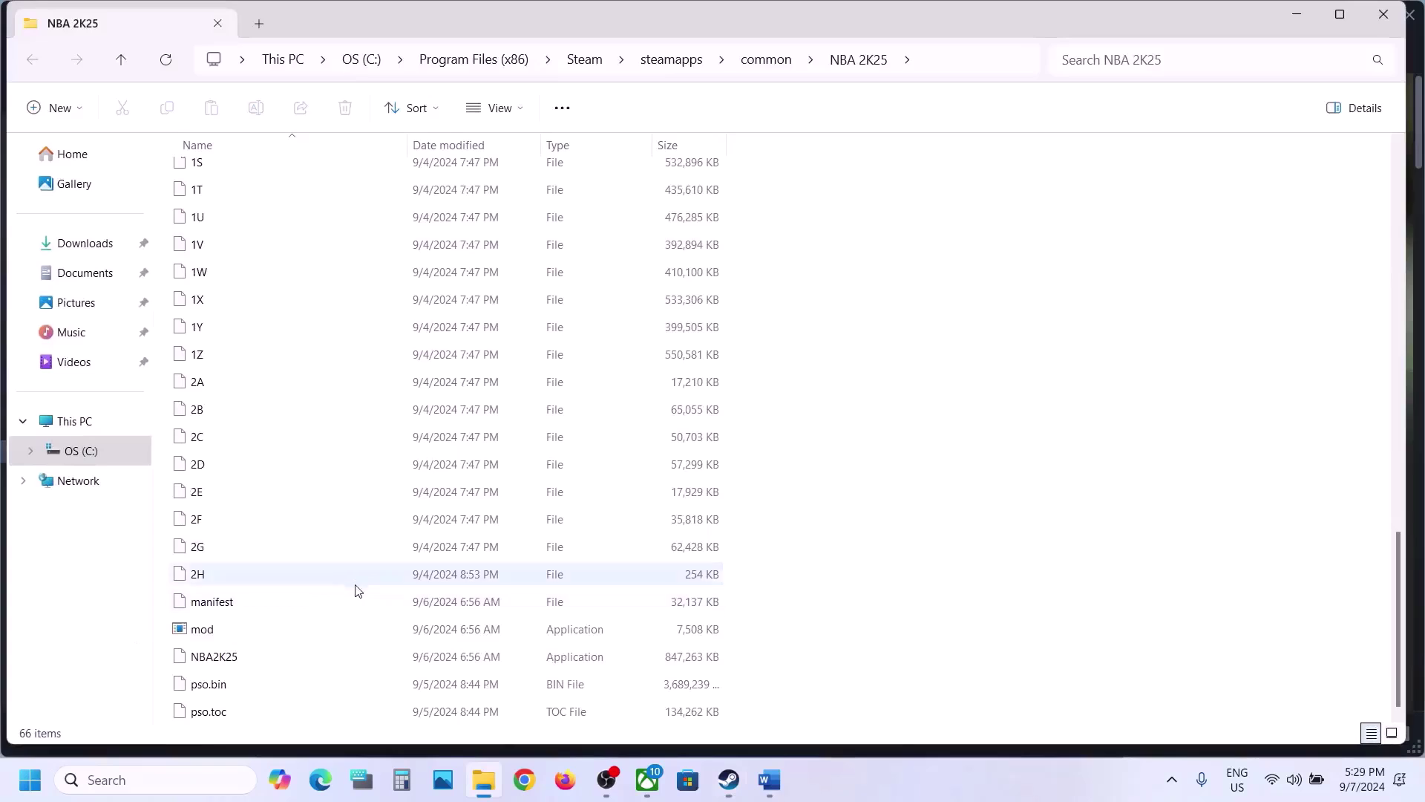
pyautogui.click(260, 663)
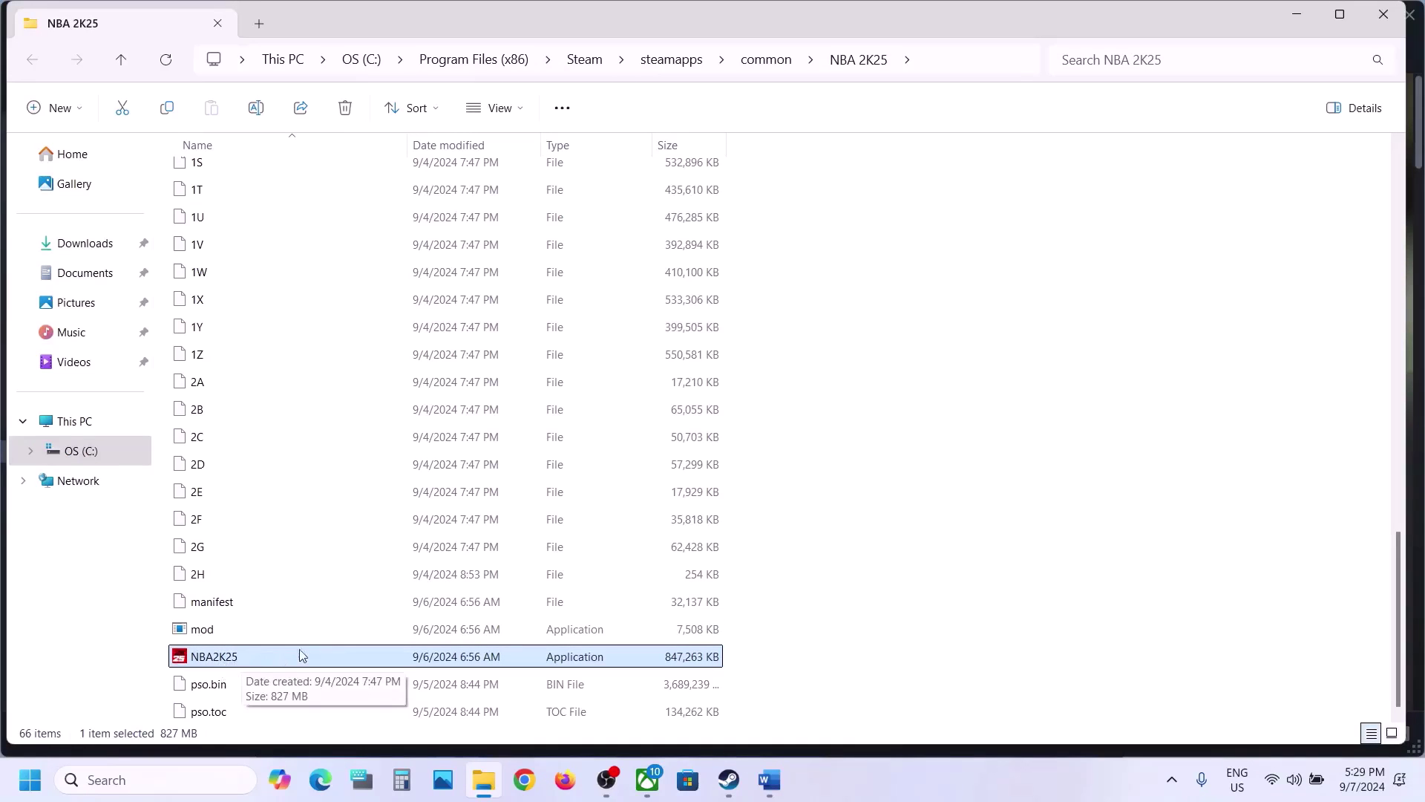
pyautogui.rightClick(250, 661)
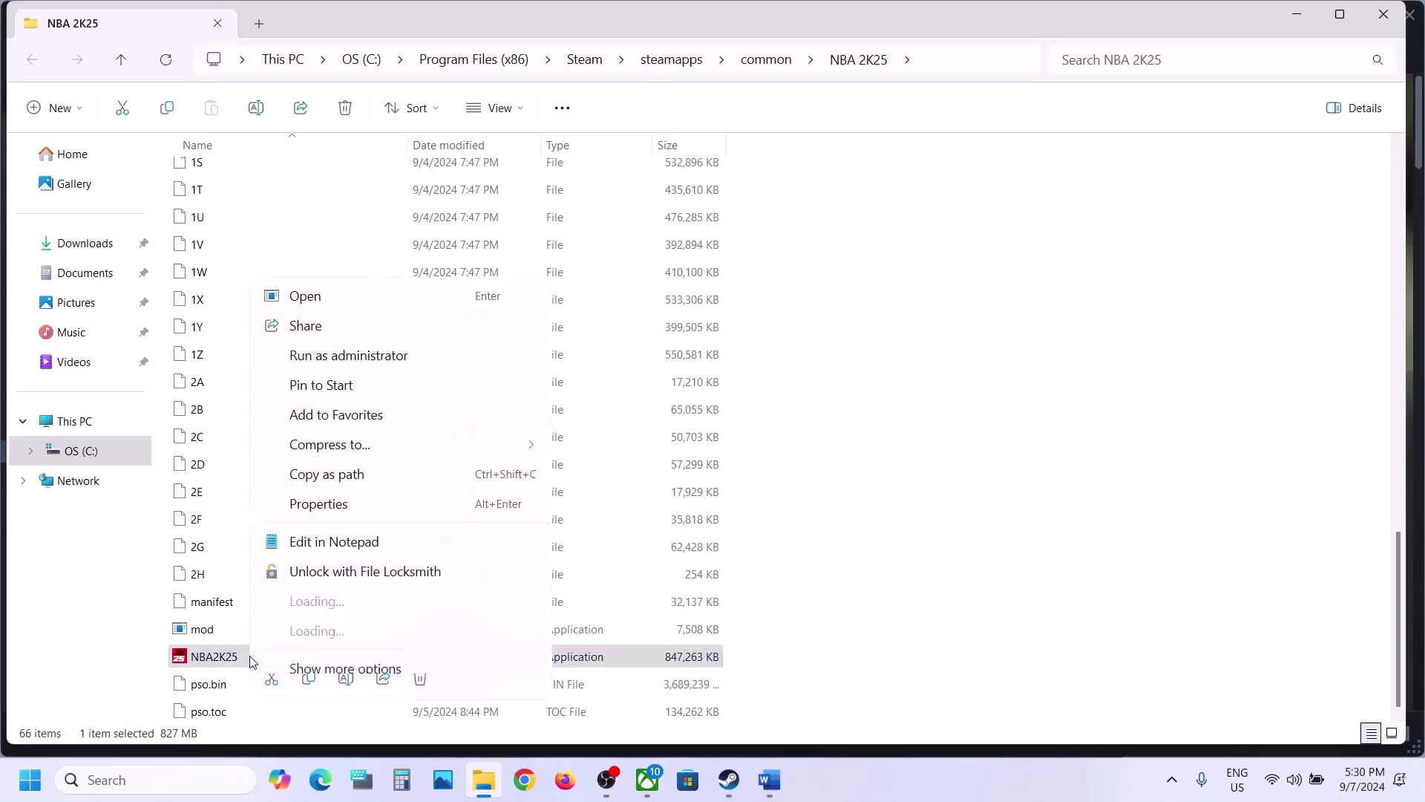
pyautogui.click(328, 512)
pyautogui.click(405, 297)
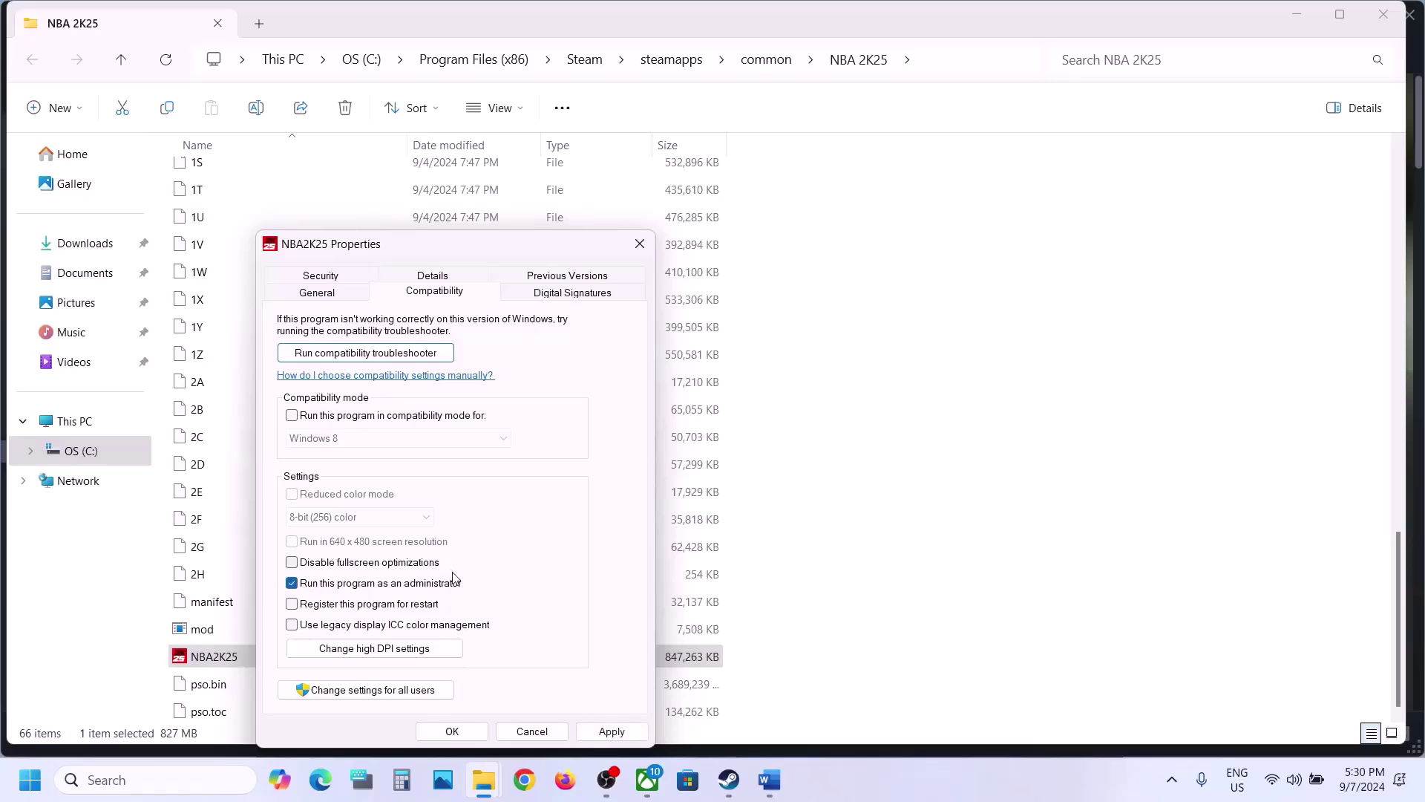
pyautogui.click(611, 731)
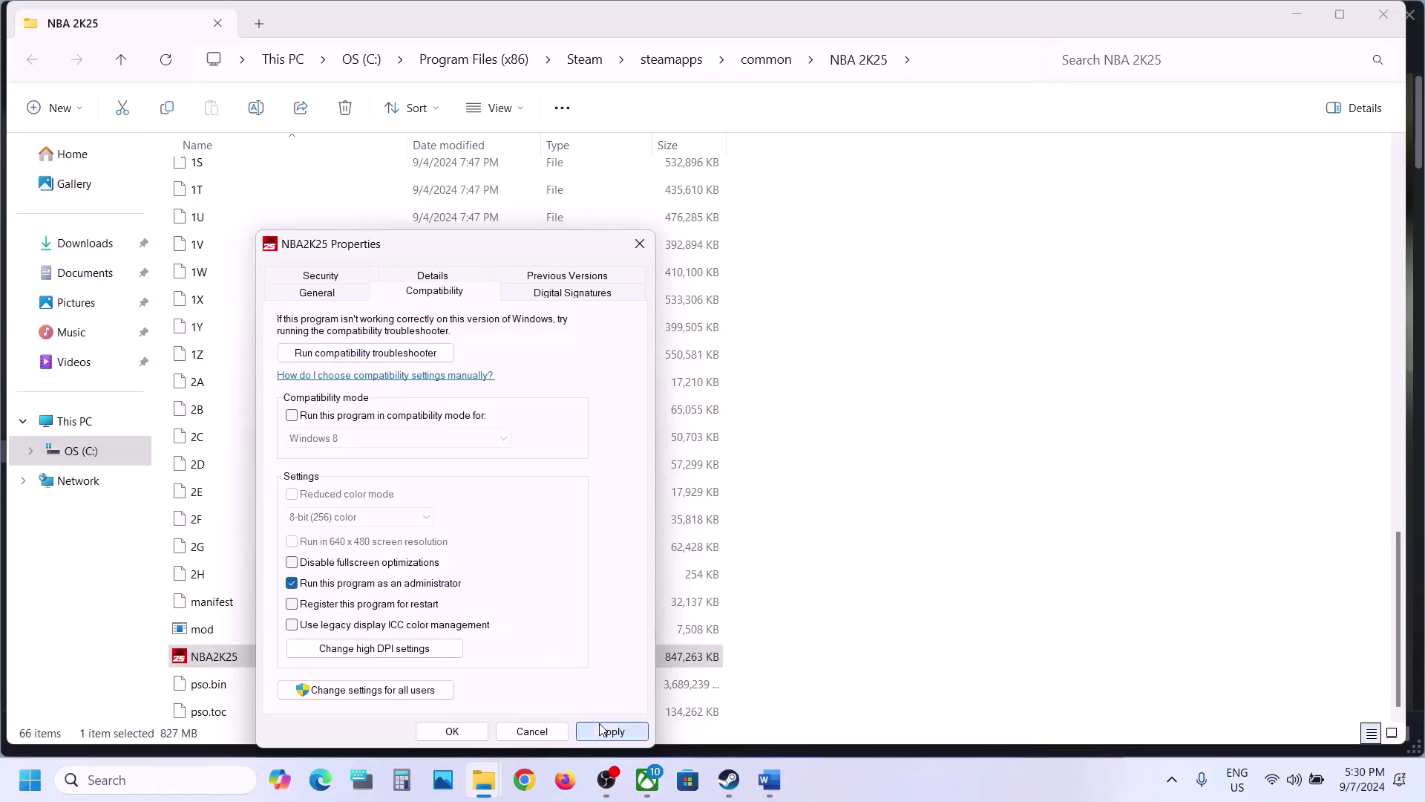
pyautogui.click(452, 731)
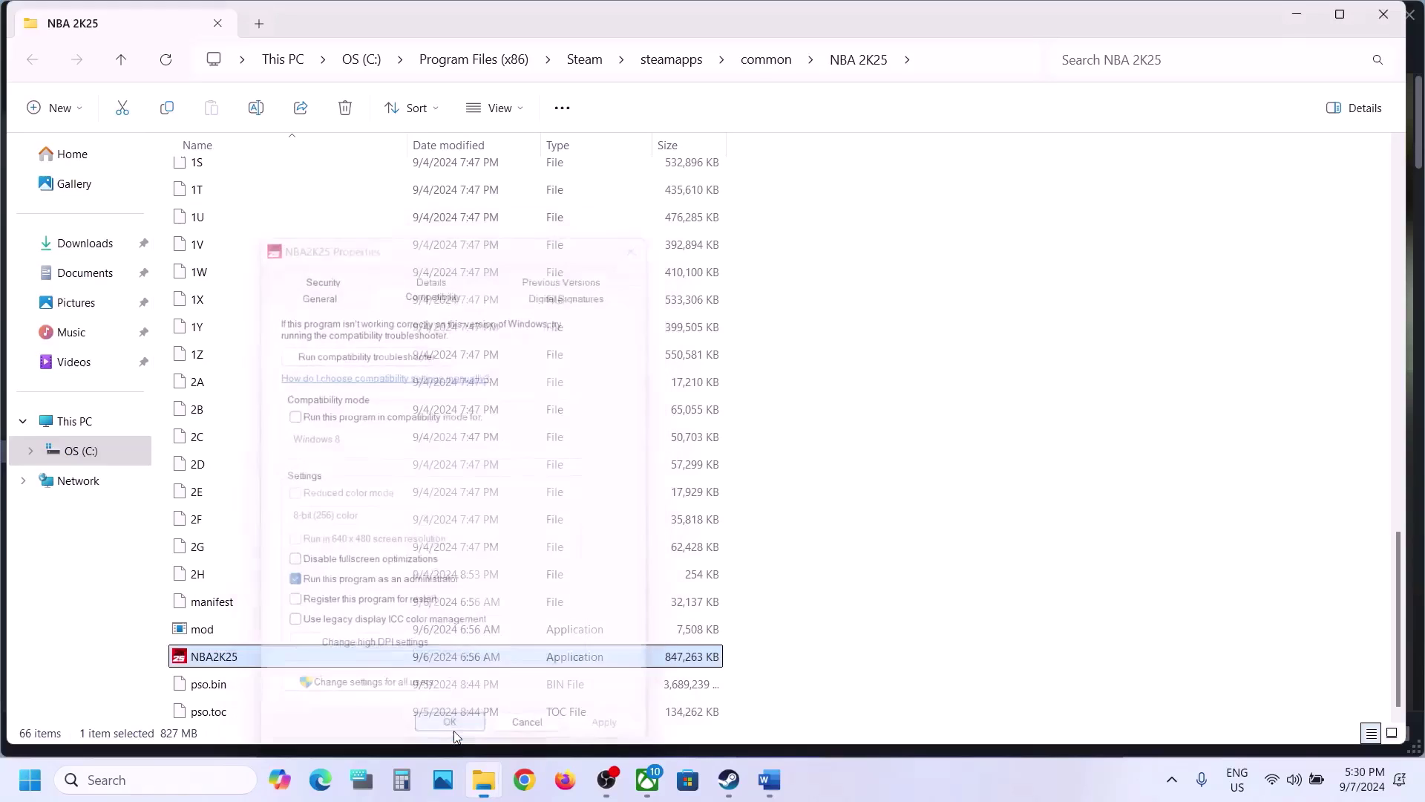
# Step: Enable "Disable fullscreen optimizations" alongside running as administrator in the NBA2K25 application's compatibility properties, and apply
pyautogui.rightClick(251, 665)
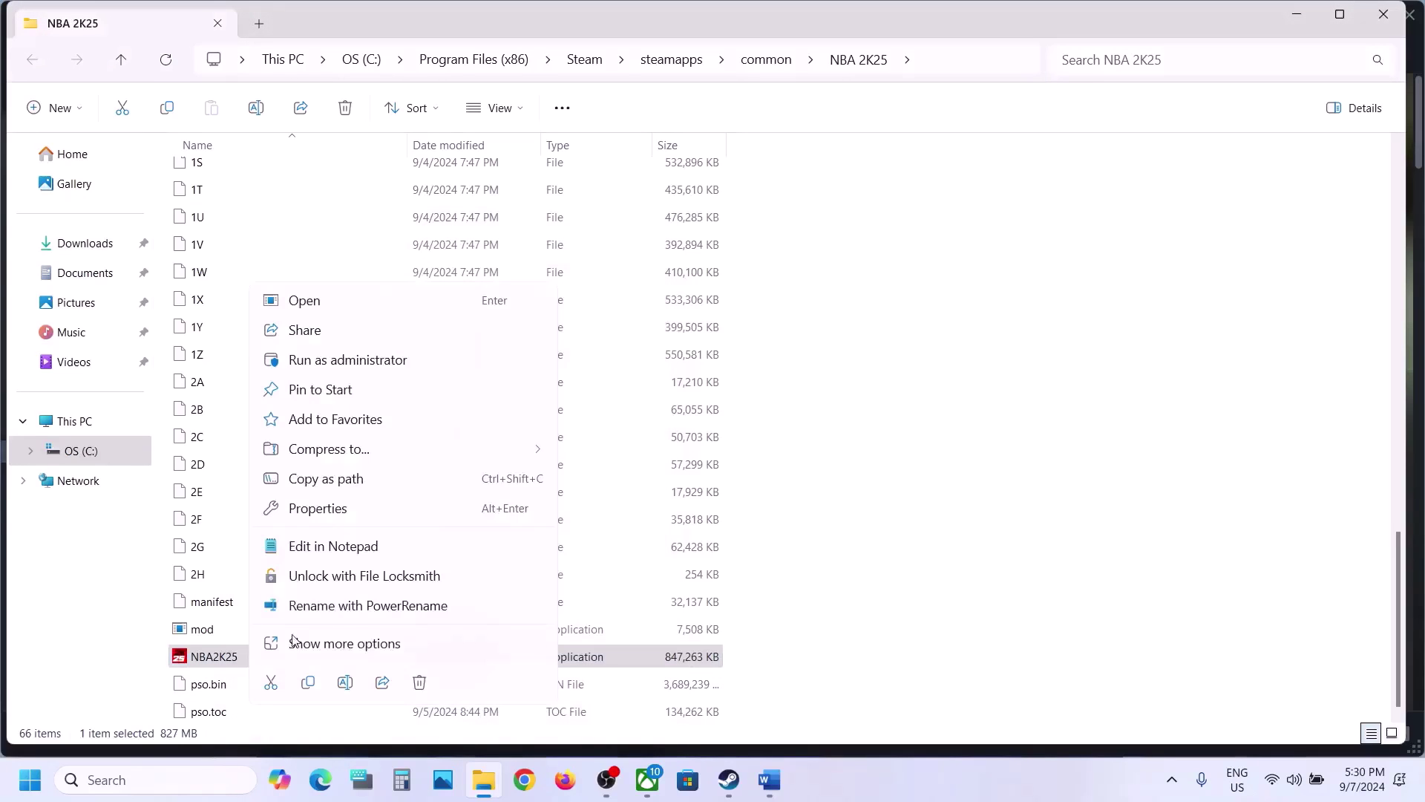
pyautogui.click(312, 509)
pyautogui.click(409, 295)
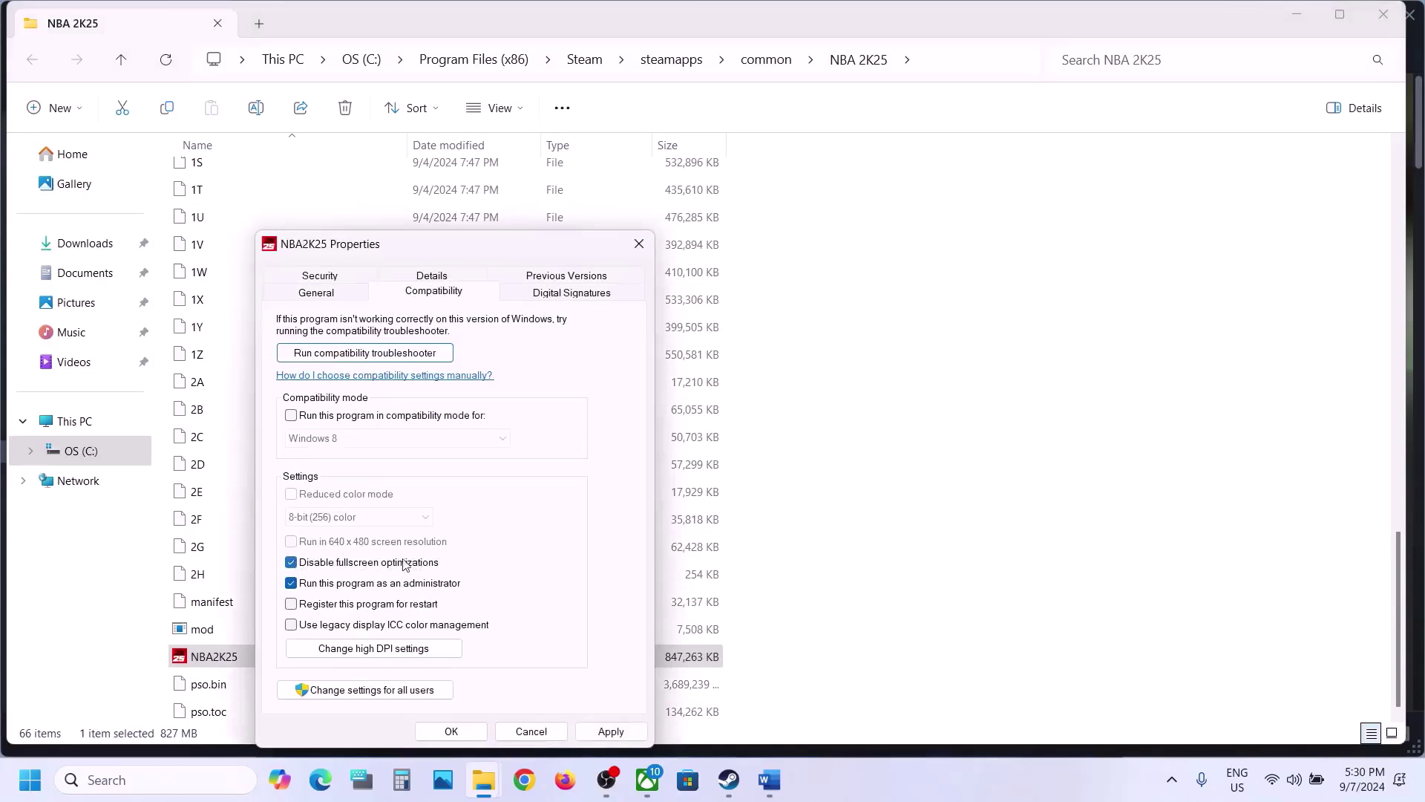
pyautogui.click(607, 732)
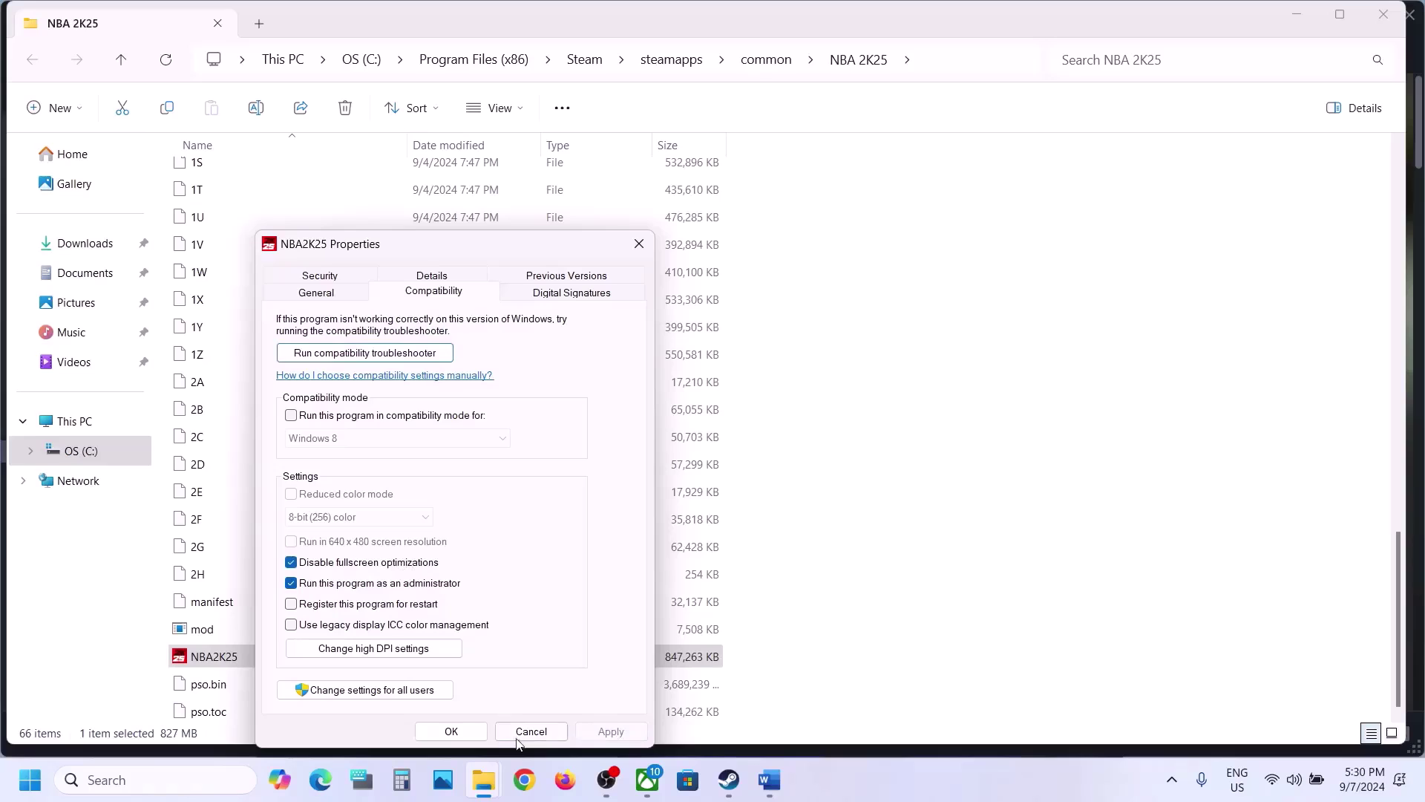
pyautogui.click(475, 733)
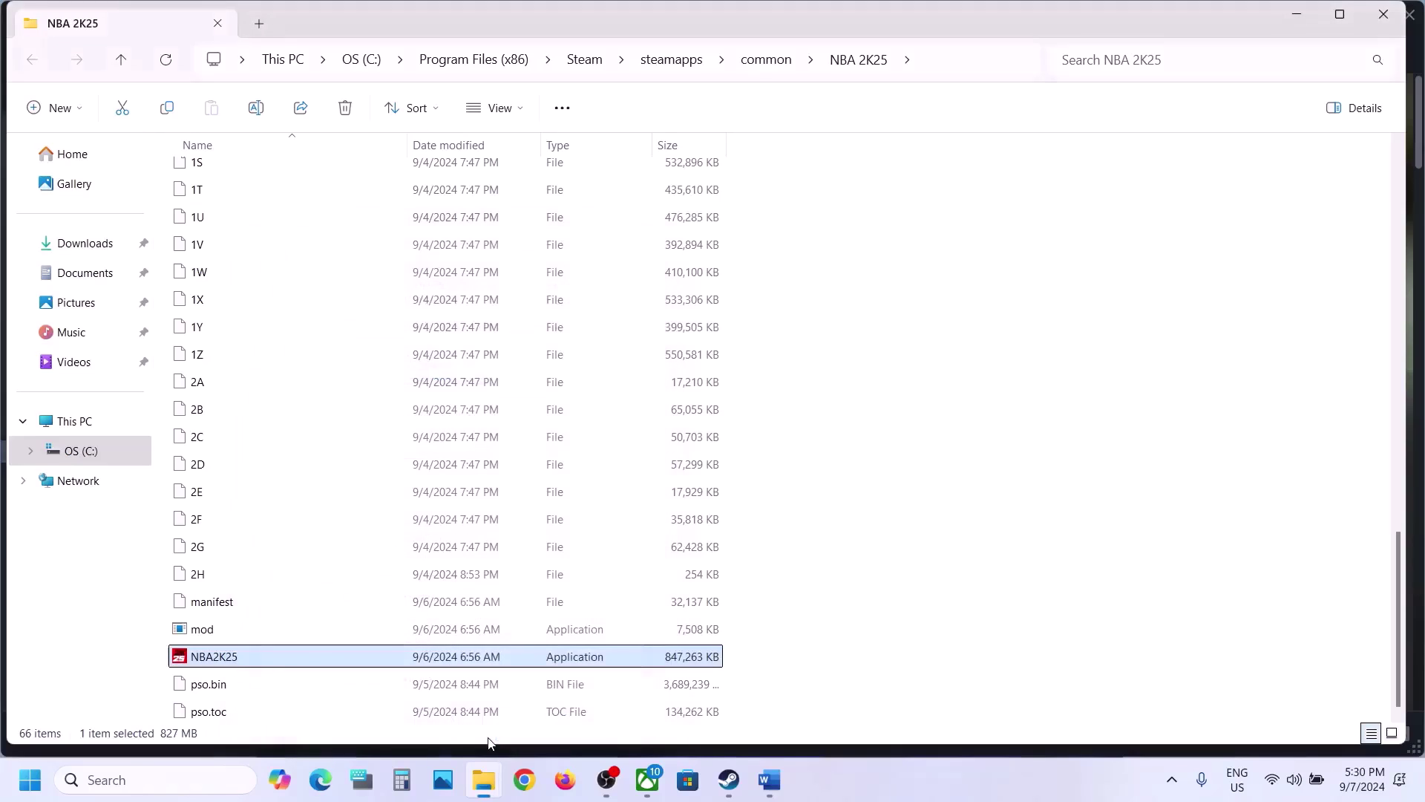
# Step: Clear "Disable fullscreen optimizations" and "Run this program as an administrator" in the NBA2K25 compatibility properties and apply
pyautogui.rightClick(220, 664)
pyautogui.click(295, 512)
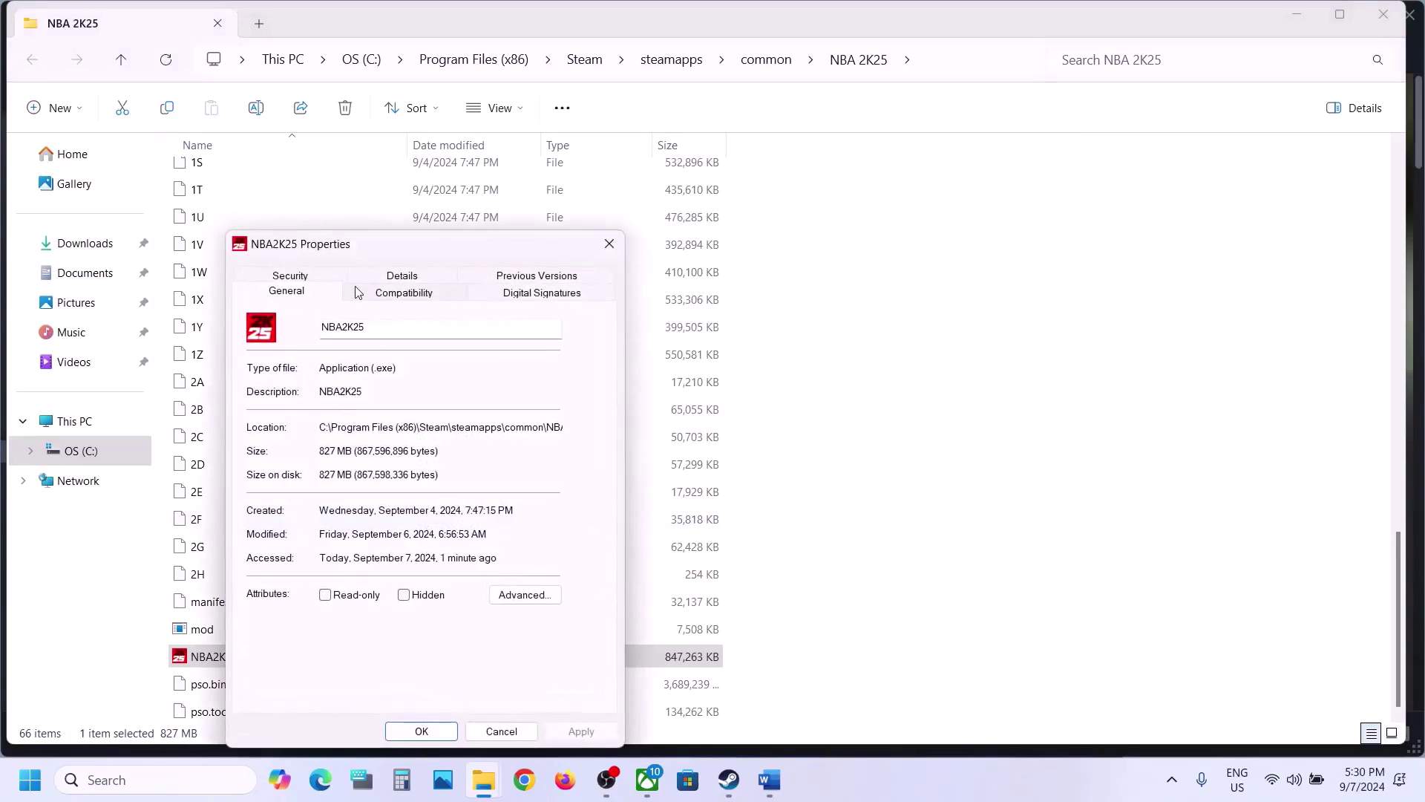
pyautogui.click(356, 295)
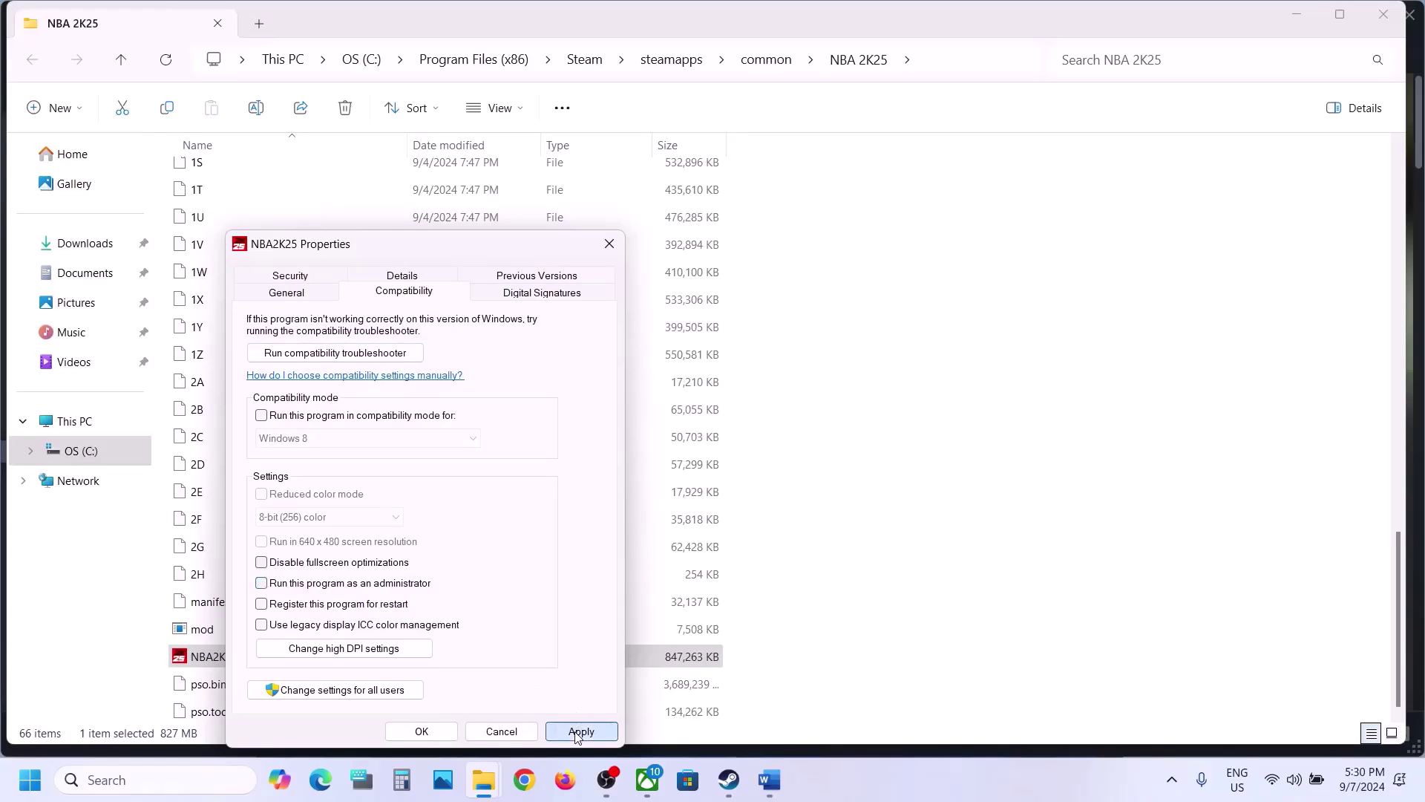
pyautogui.click(420, 731)
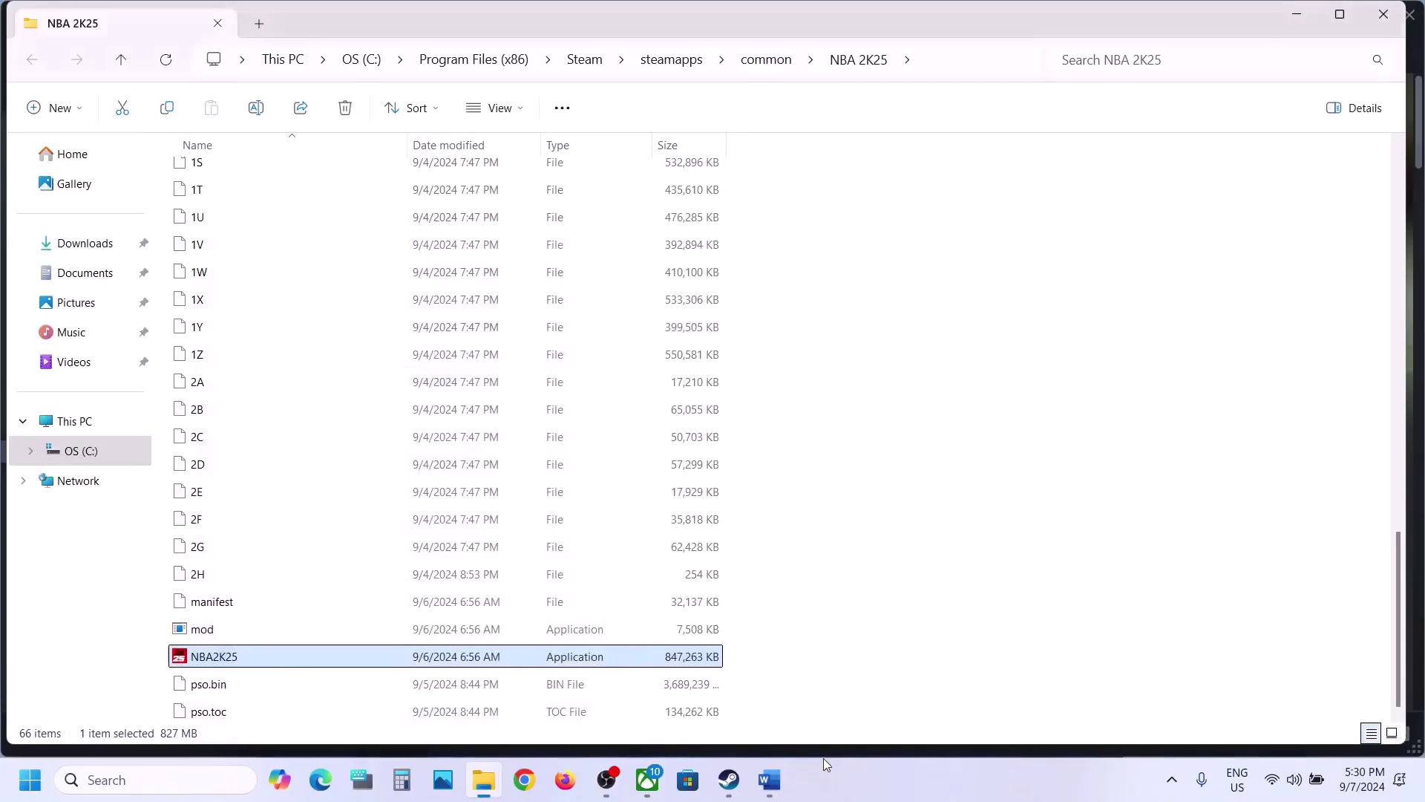
# Step: Switch to the Word document and highlight the Step 5 advice on third-party antivirus programs and on Windows Security controlled folder access and firewall
pyautogui.click(779, 787)
pyautogui.scroll(-3, 572, 500)
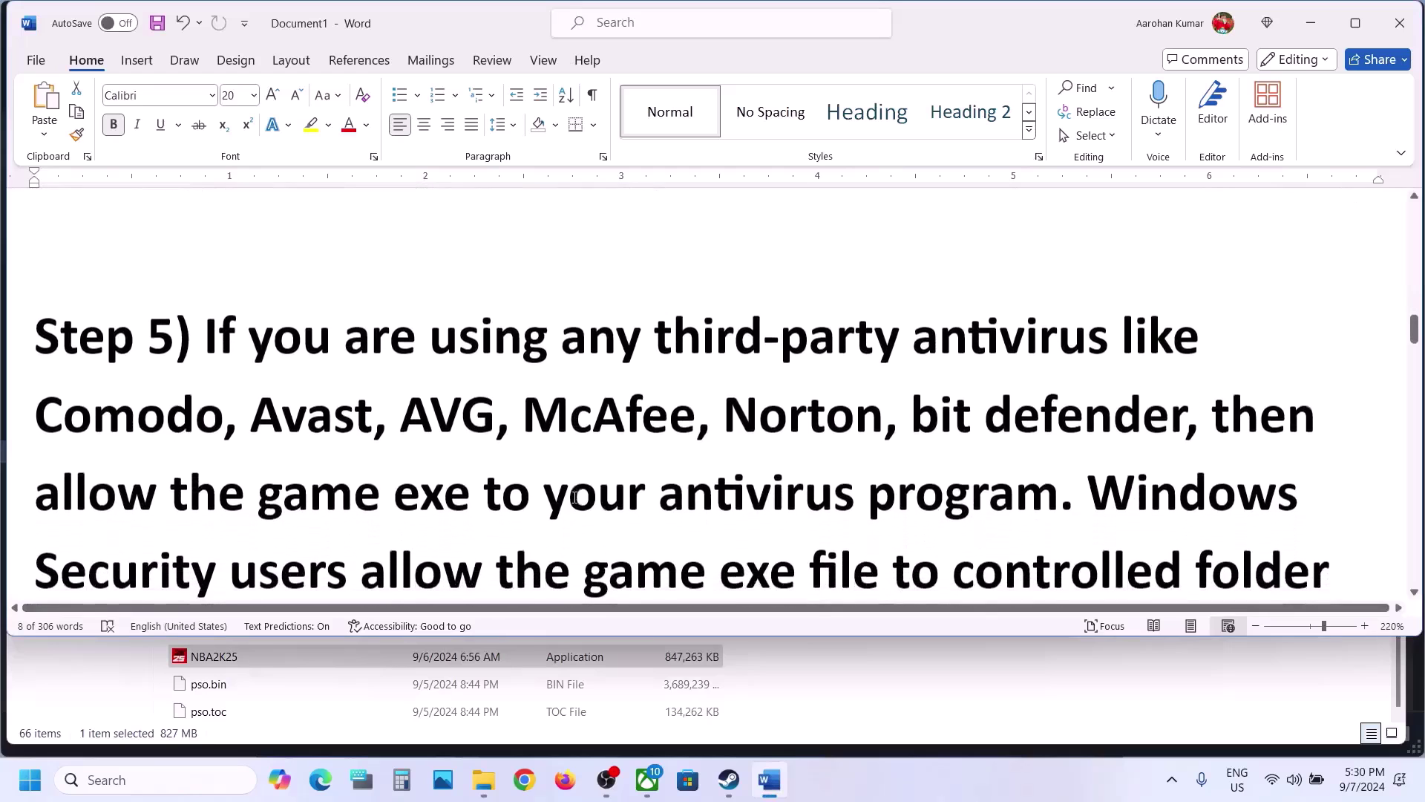
pyautogui.moveTo(218, 334); pyautogui.dragTo(608, 469)
pyautogui.scroll(-2, 608, 469)
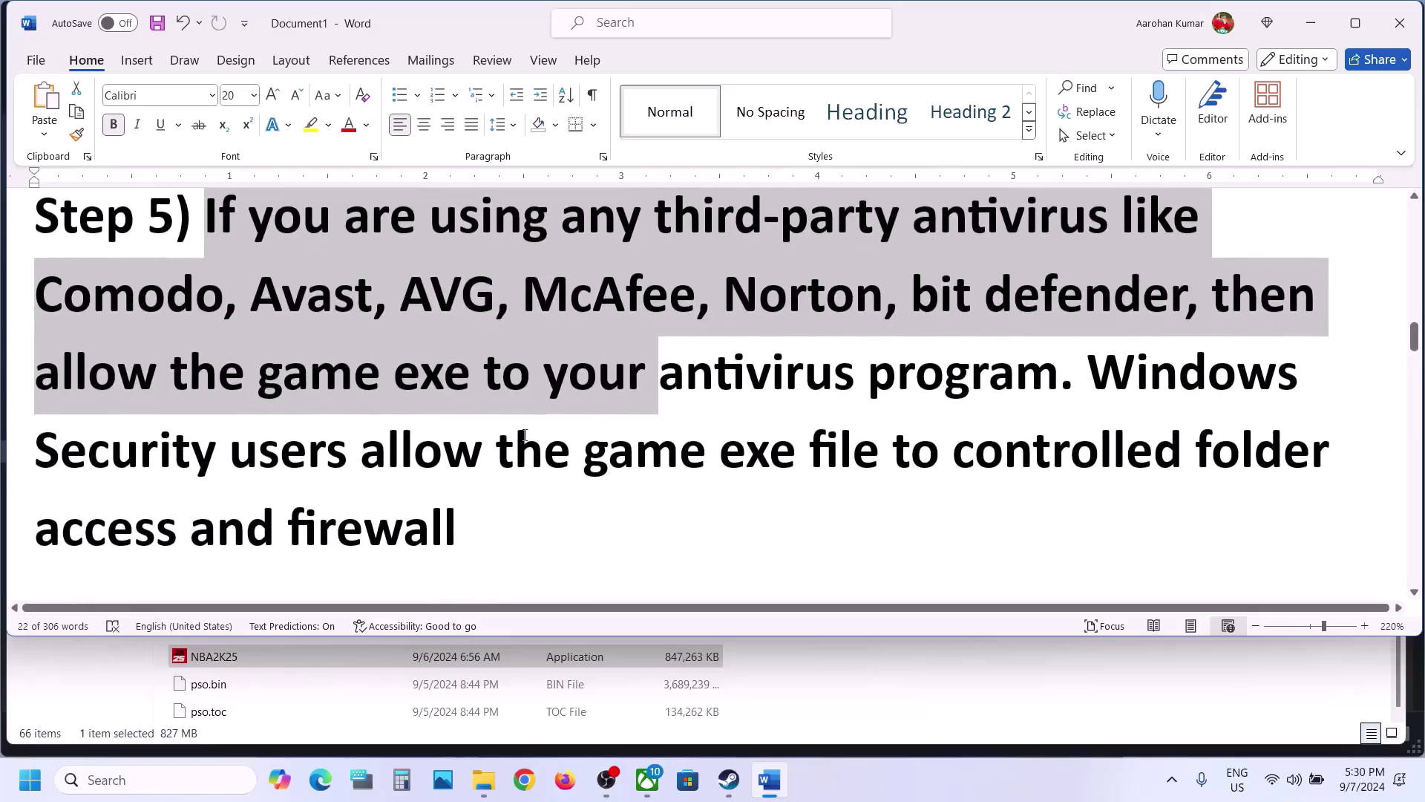
pyautogui.click(622, 402)
pyautogui.moveTo(35, 375); pyautogui.dragTo(1009, 370)
pyautogui.moveTo(1108, 367); pyautogui.dragTo(562, 518)
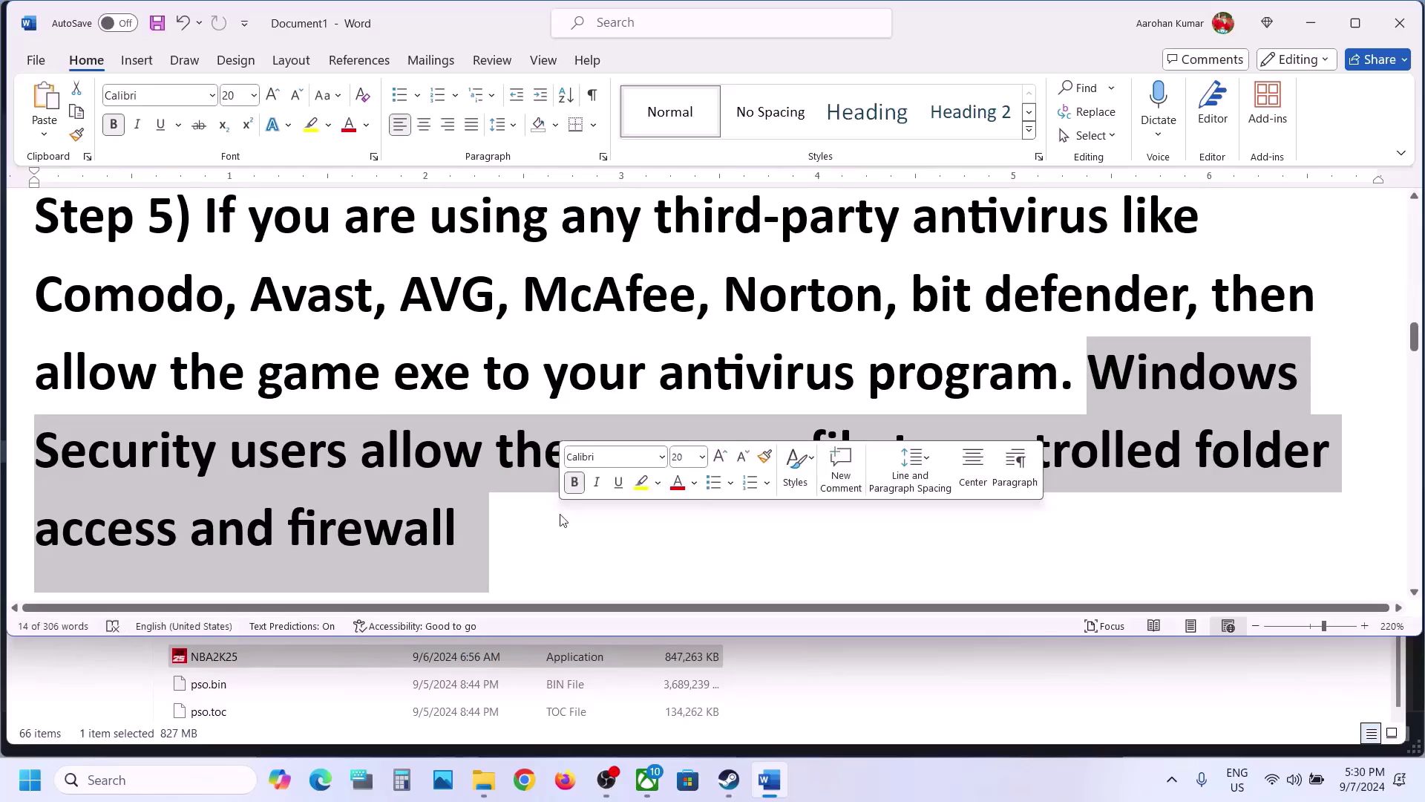
pyautogui.click(562, 518)
# Step: Open Windows Security from the Windows privacy settings and go to the ransomware protection page for allowing an app through Controlled folder access
pyautogui.press('super+i')
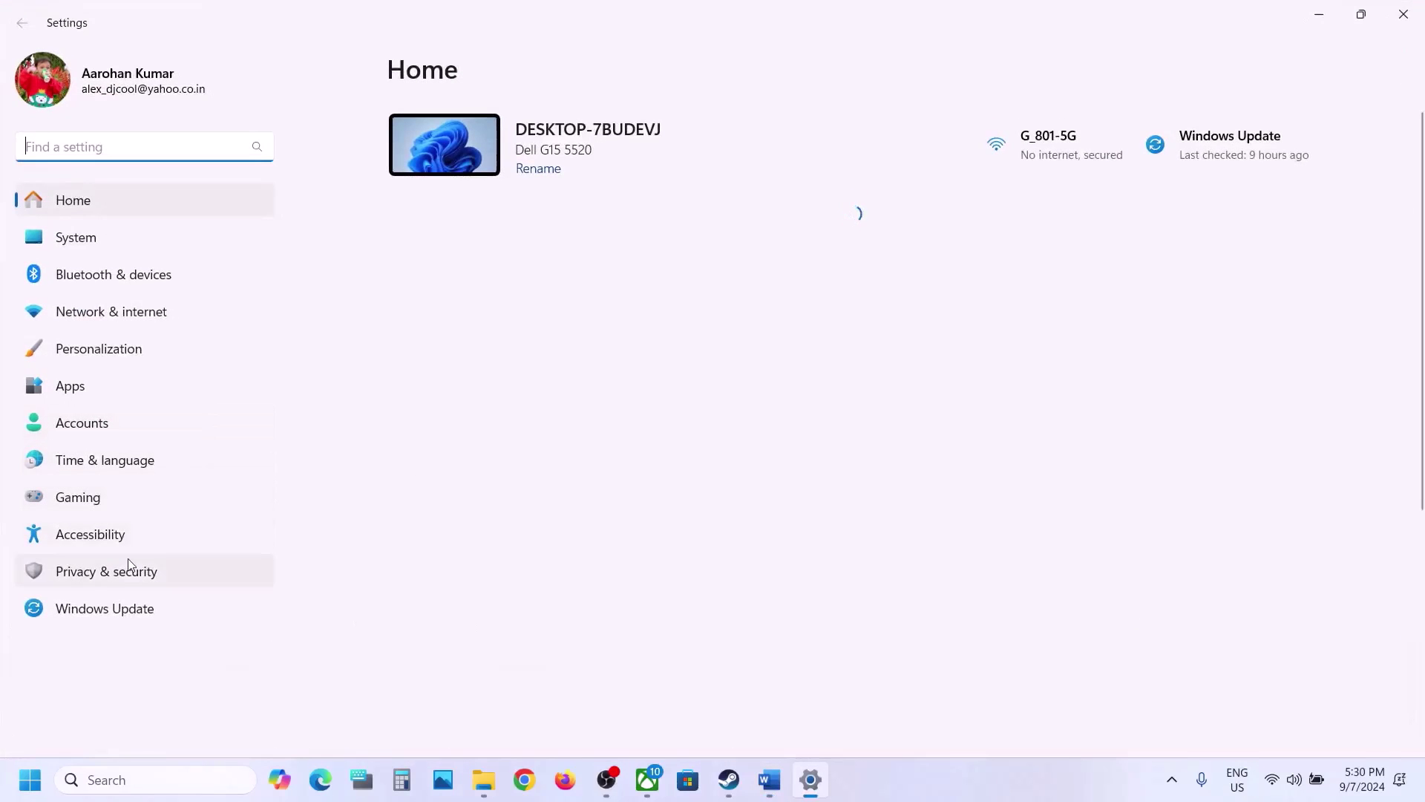
pyautogui.click(133, 558)
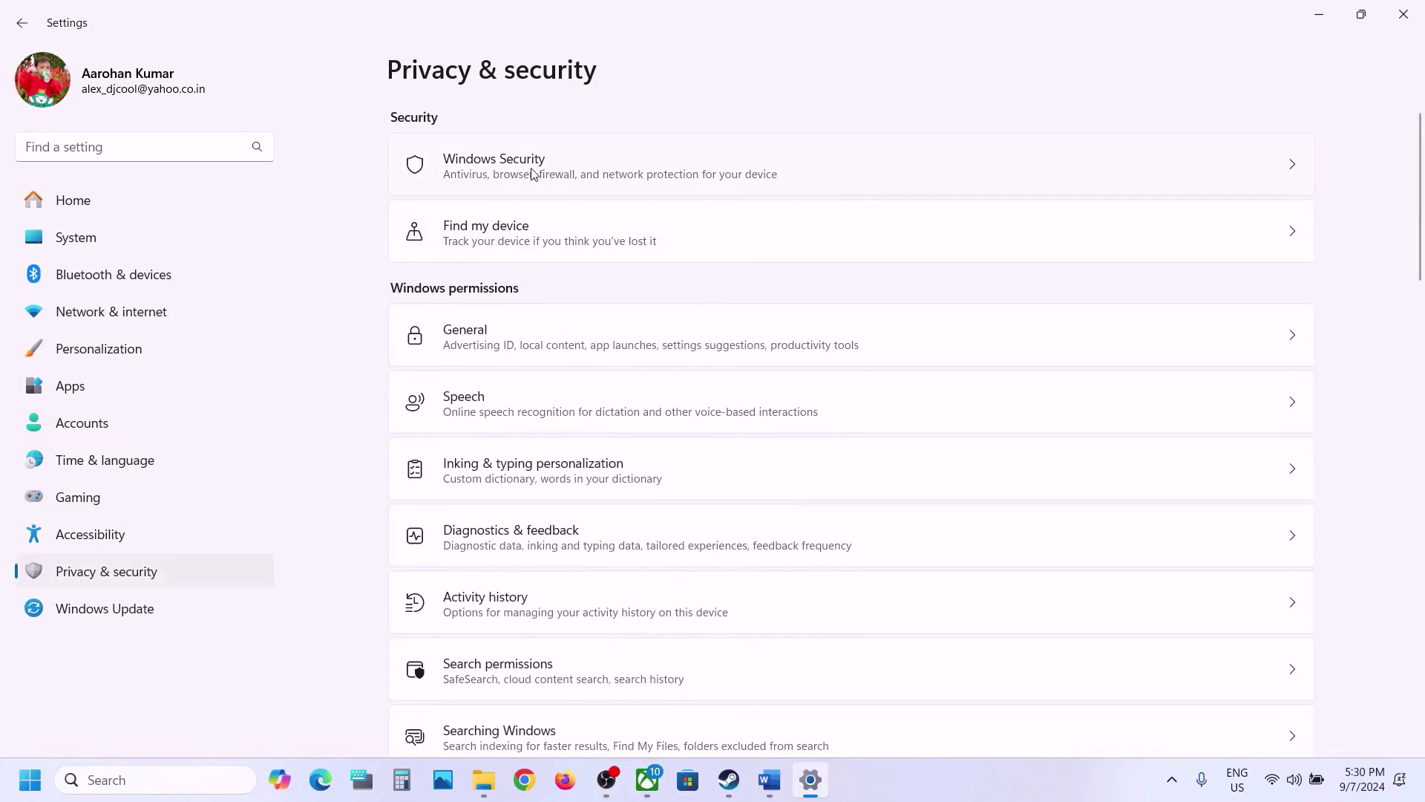
pyautogui.click(531, 173)
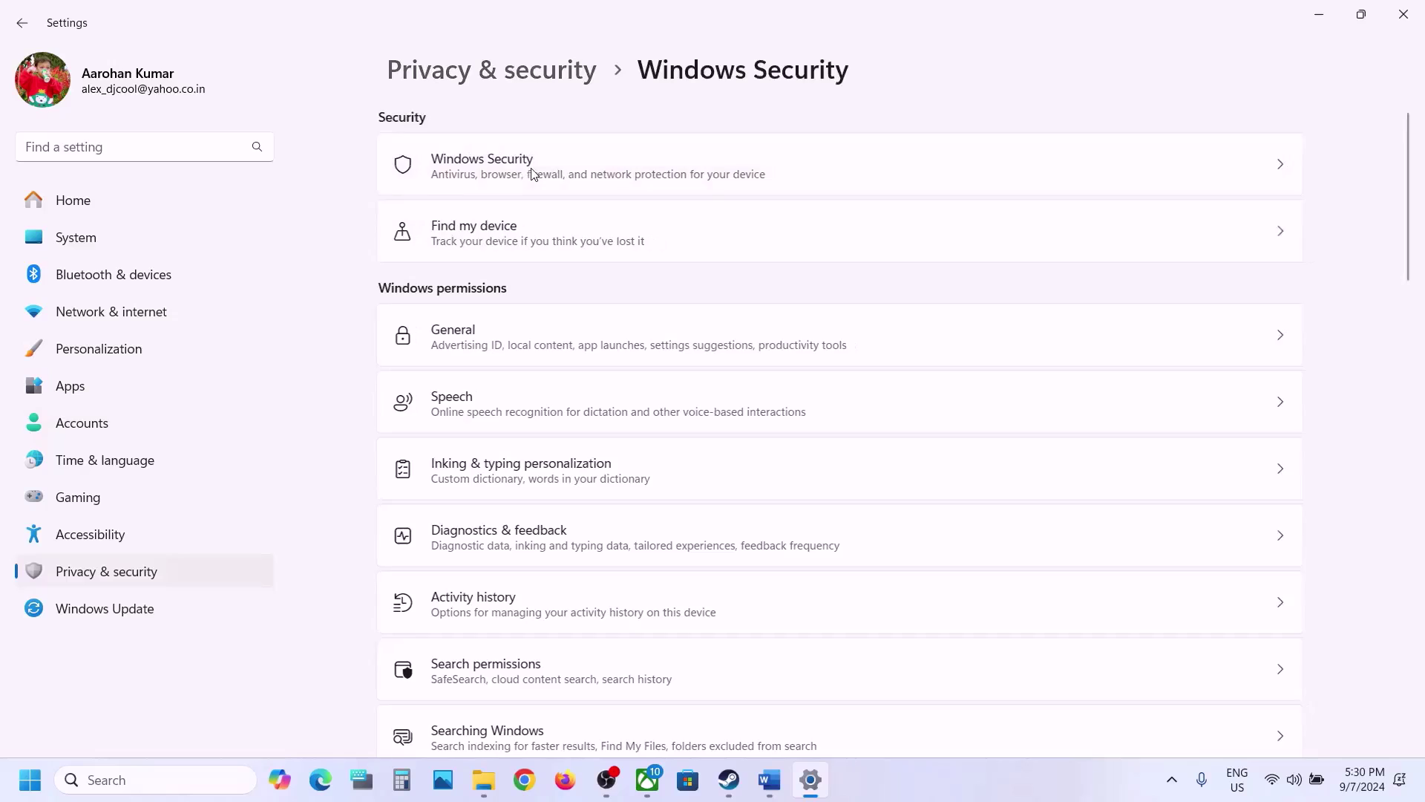
pyautogui.click(506, 301)
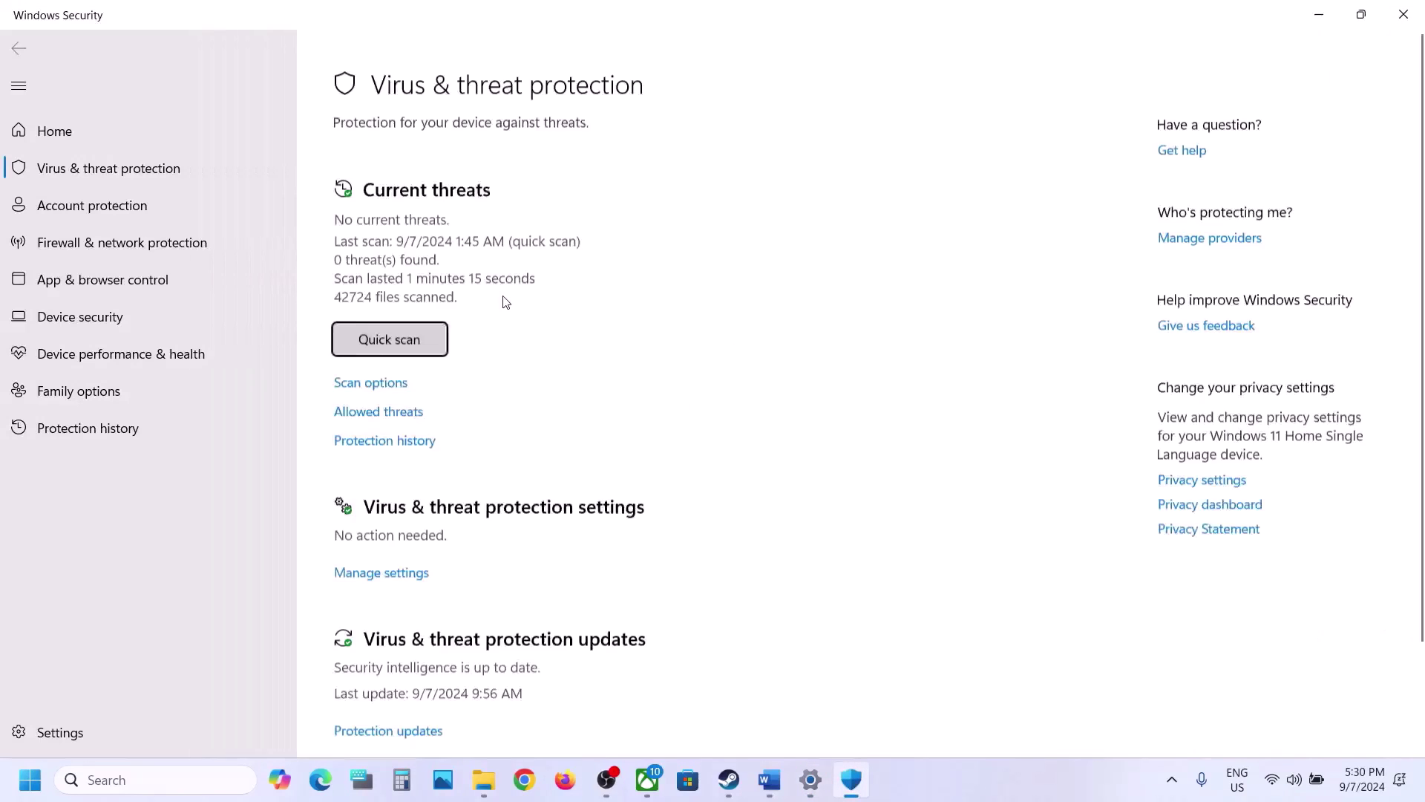
pyautogui.scroll(-3, 501, 301)
pyautogui.click(459, 685)
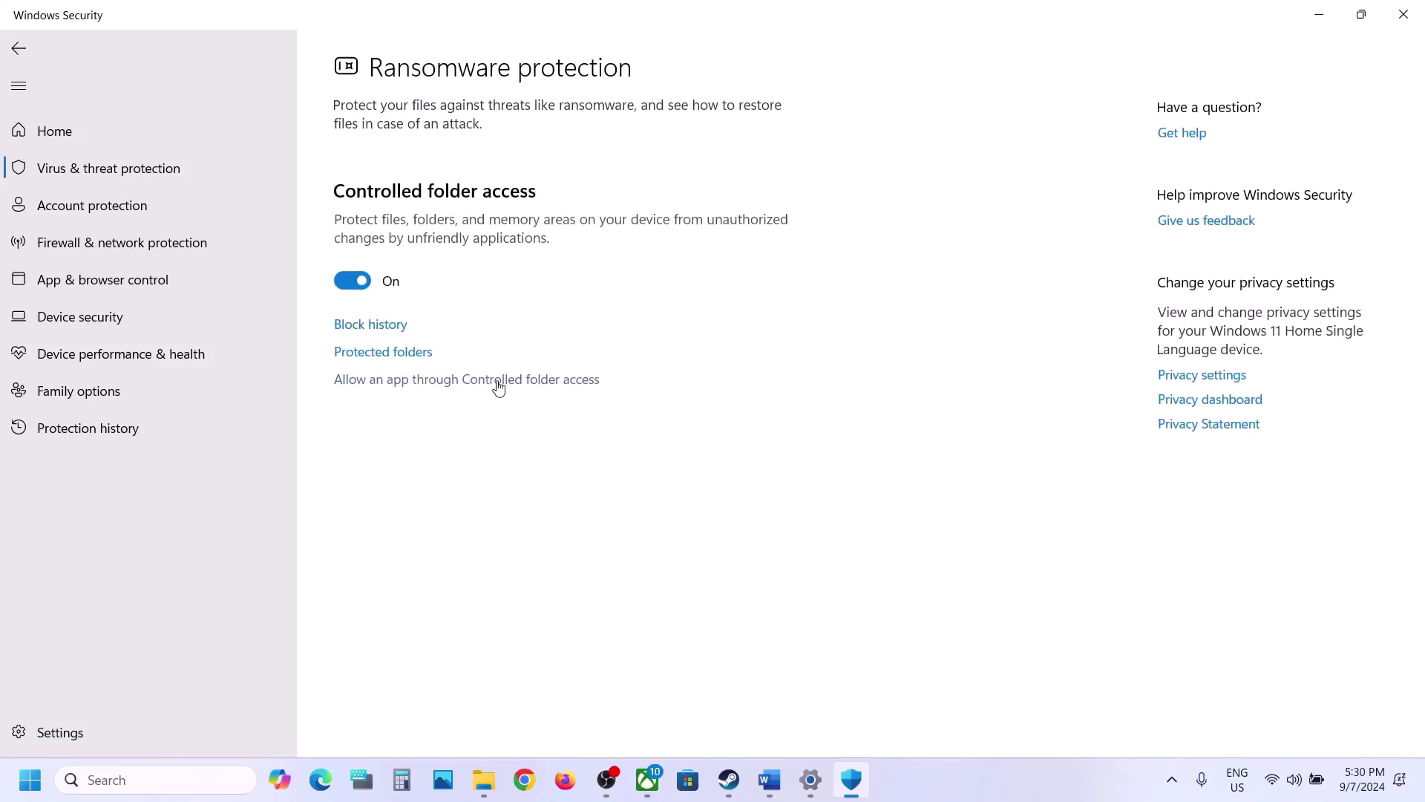
pyautogui.click(498, 380)
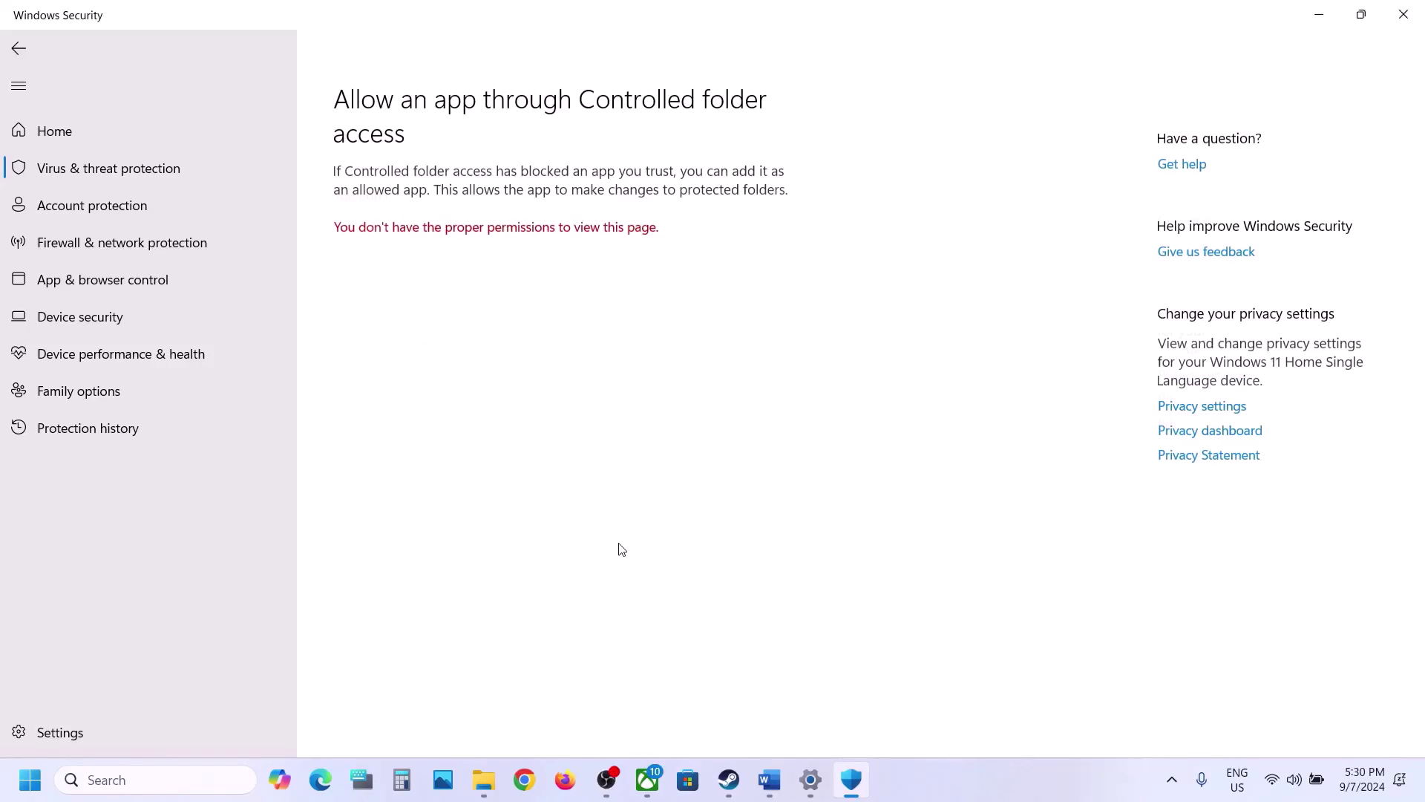
# Step: Start adding an allowed app by browsing all apps, and open Program Files (x86) on the C: drive
pyautogui.click(434, 217)
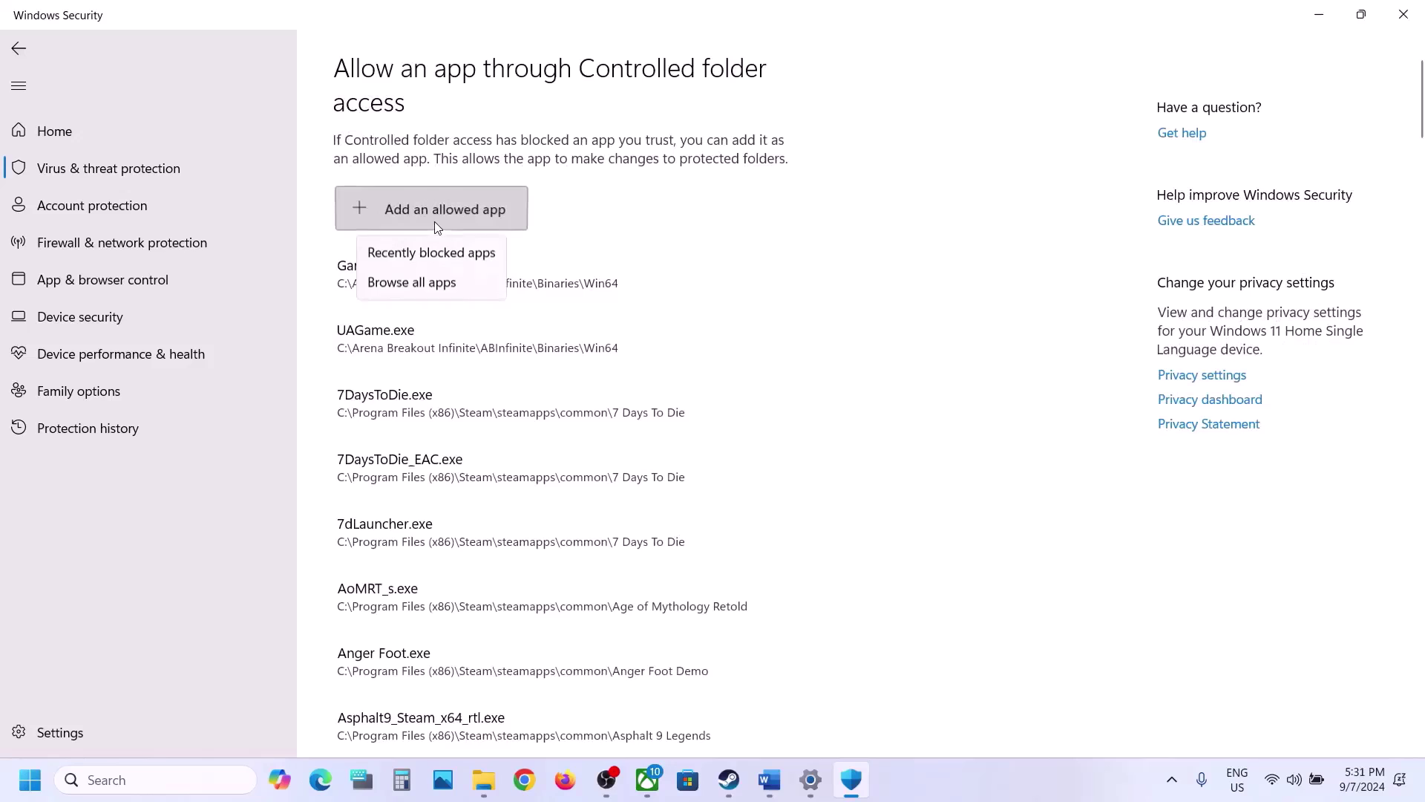
pyautogui.click(425, 285)
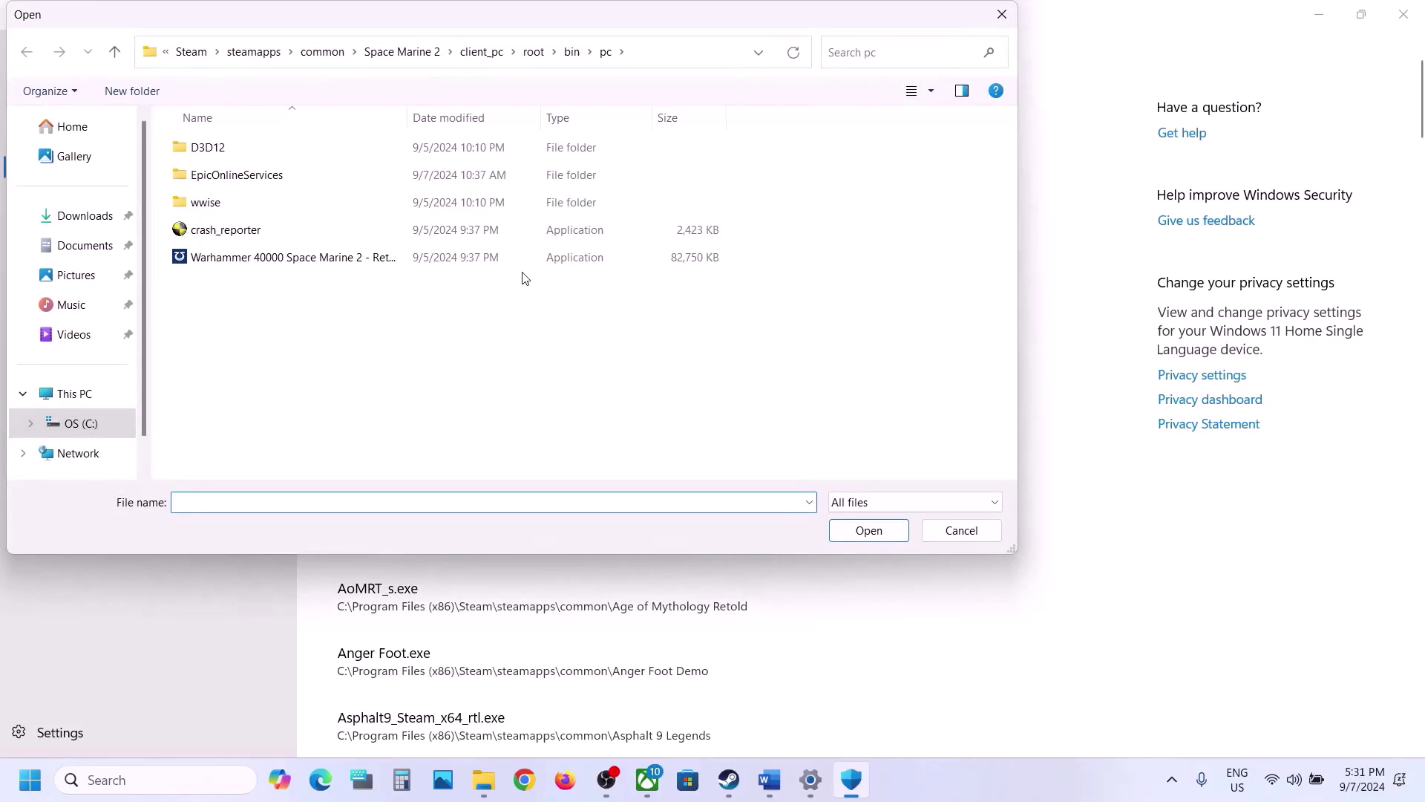
pyautogui.click(81, 405)
pyautogui.doubleClick(314, 158)
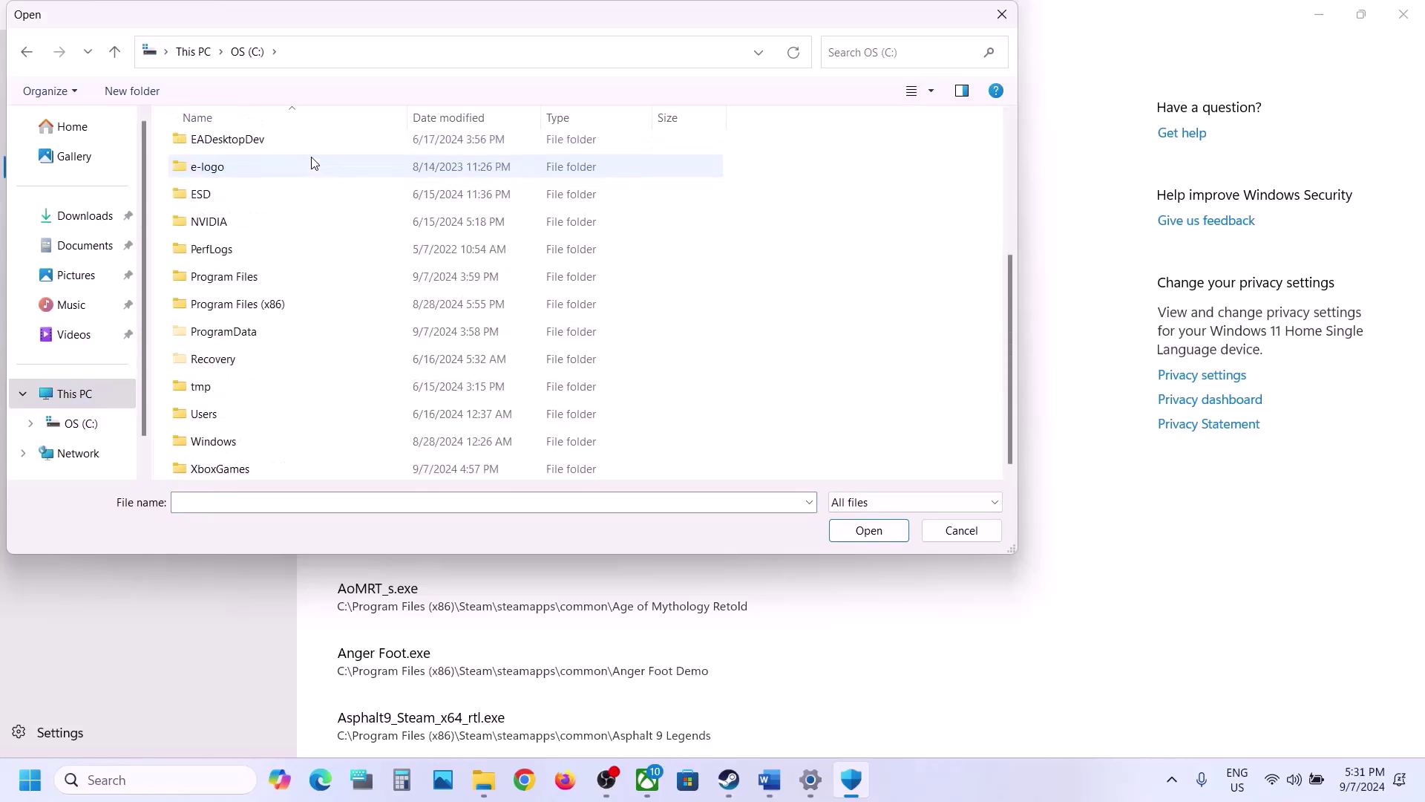
pyautogui.doubleClick(276, 303)
# Step: Add the NBA2K25 application from Steam > steamapps > common > NBA 2K25 as an allowed app
pyautogui.scroll(-10, 324, 283)
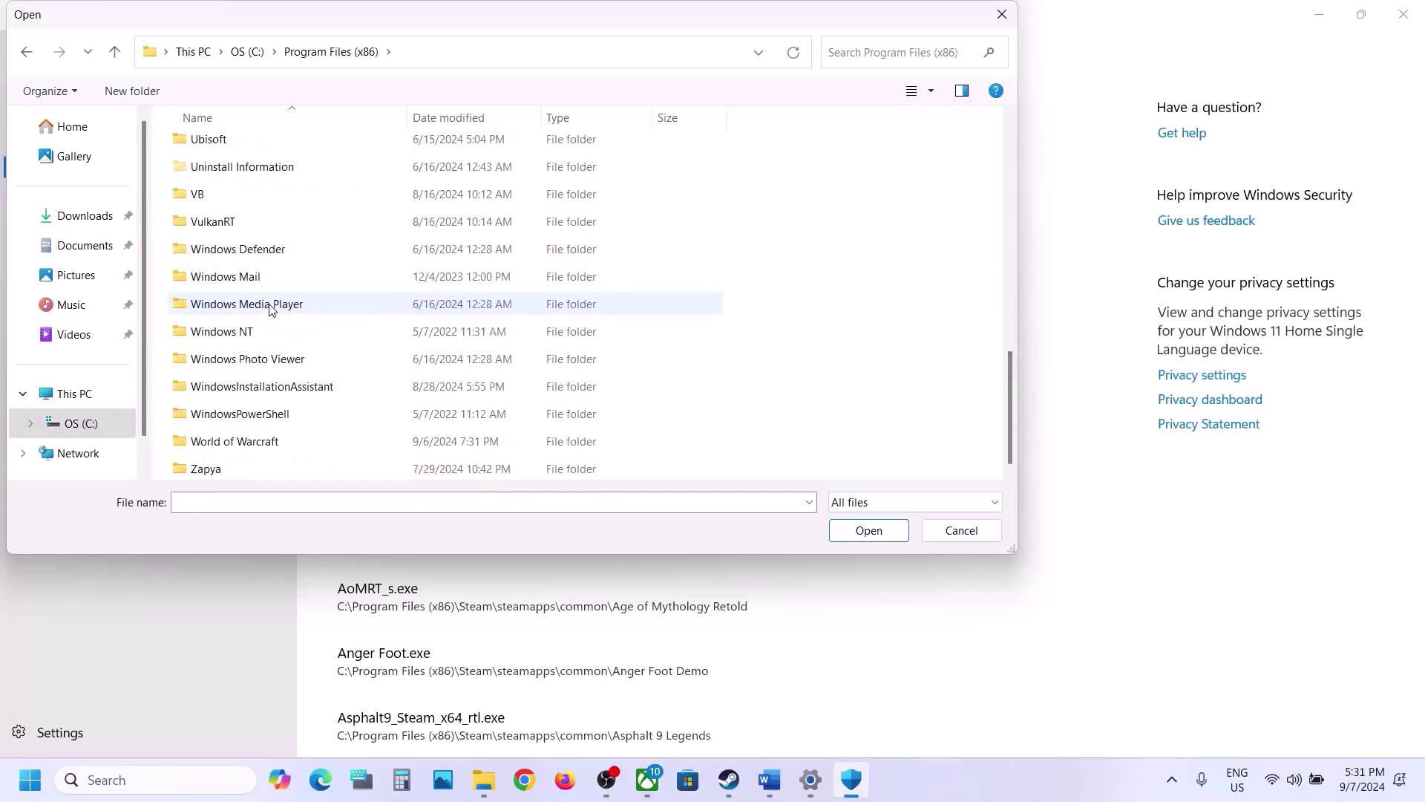
pyautogui.scroll(2, 320, 281)
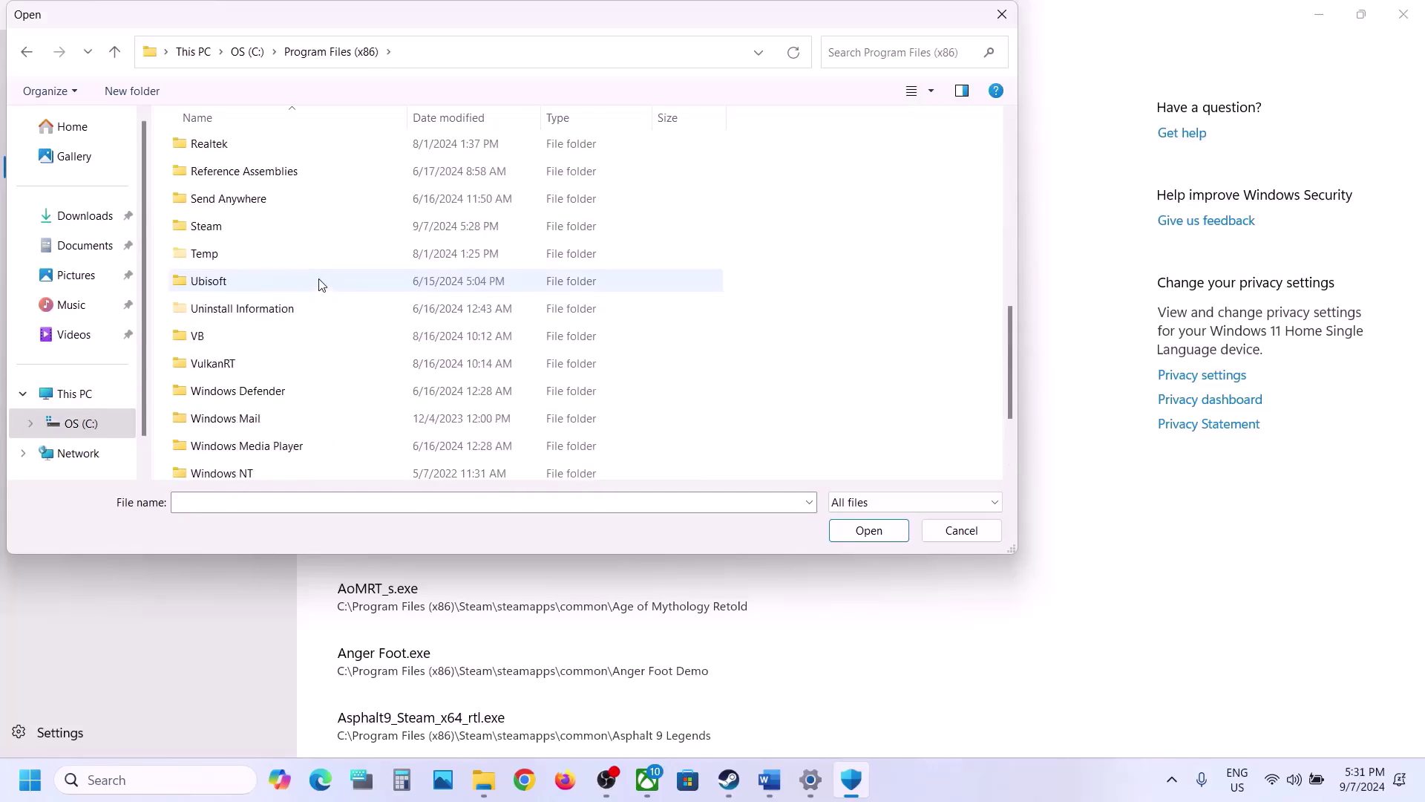
pyautogui.doubleClick(224, 225)
pyautogui.scroll(-3, 223, 230)
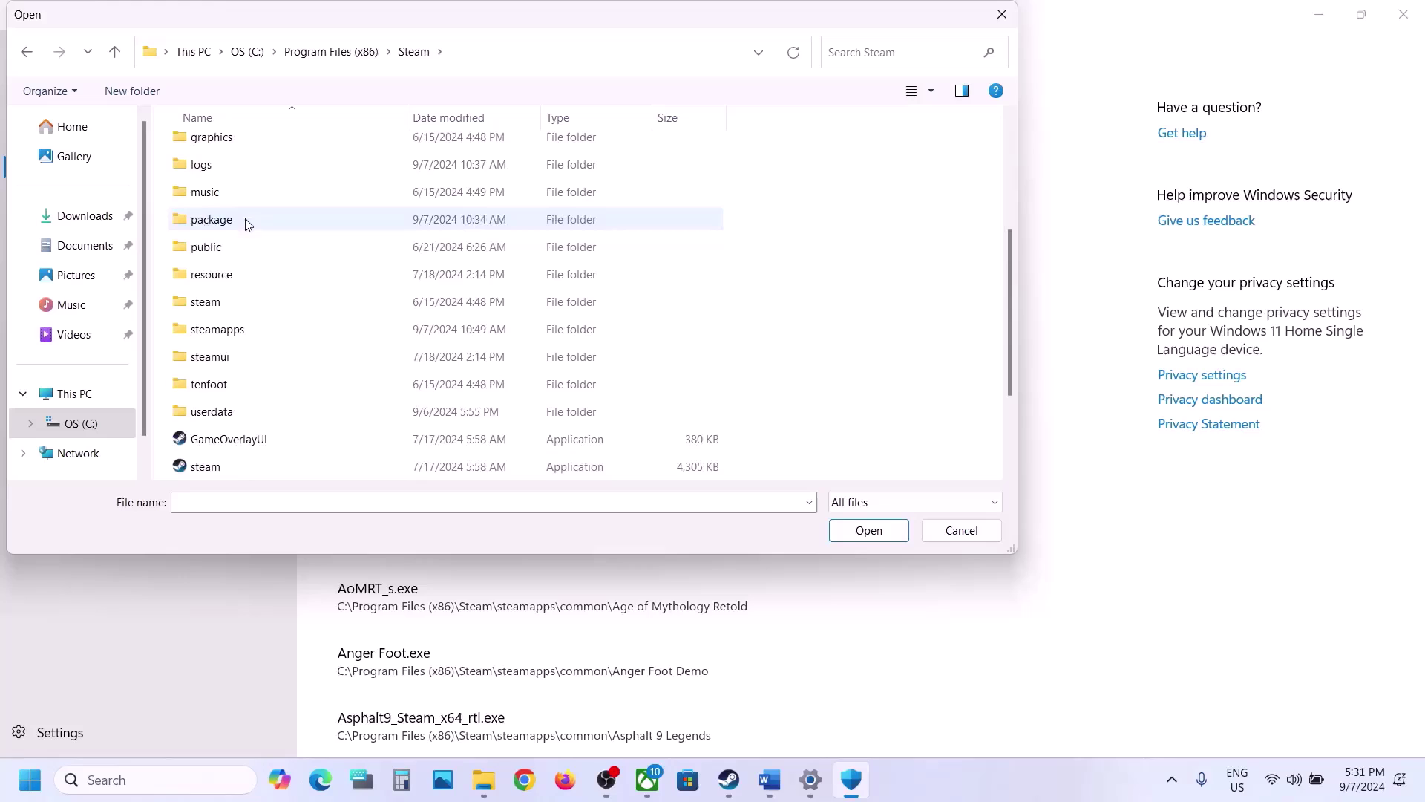
pyautogui.doubleClick(212, 329)
pyautogui.doubleClick(238, 152)
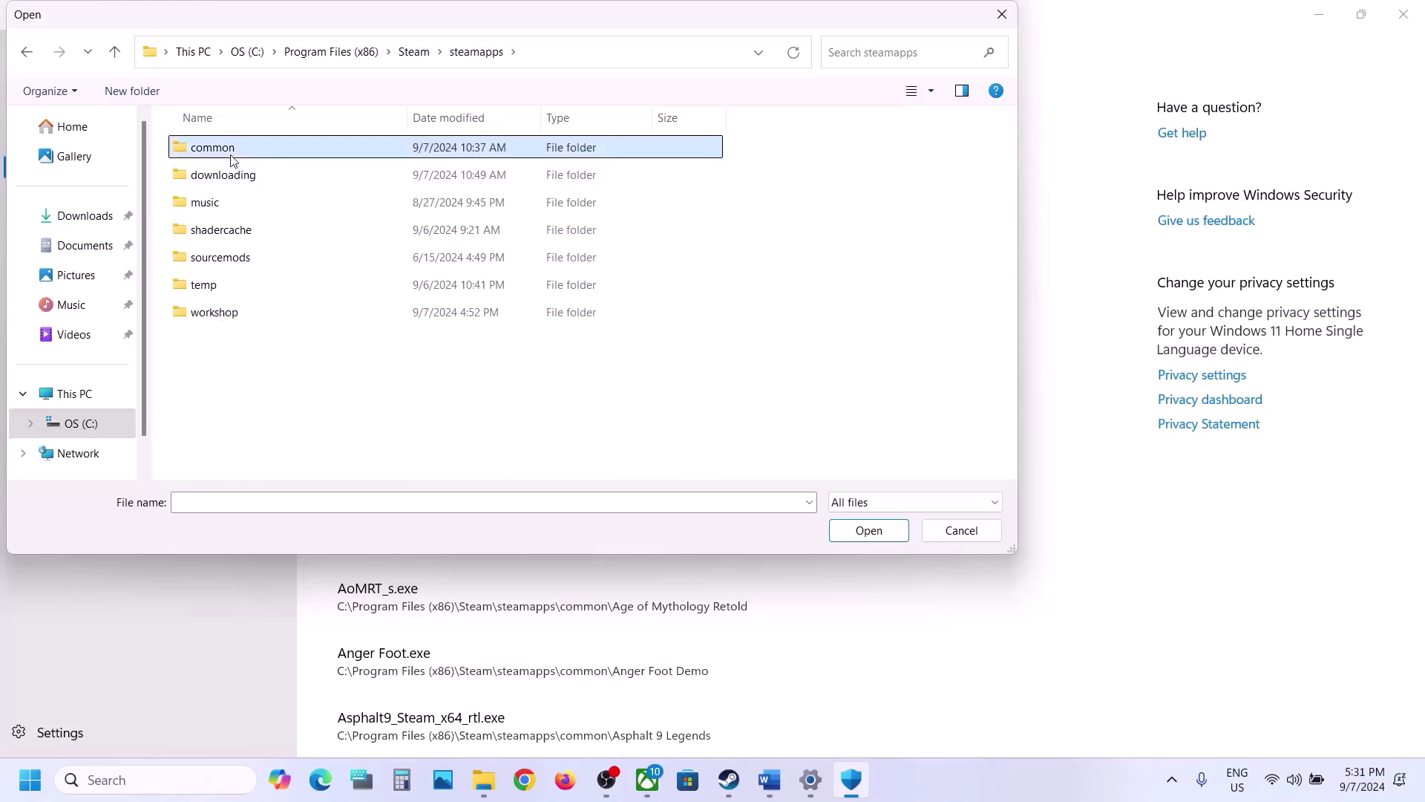
pyautogui.doubleClick(255, 233)
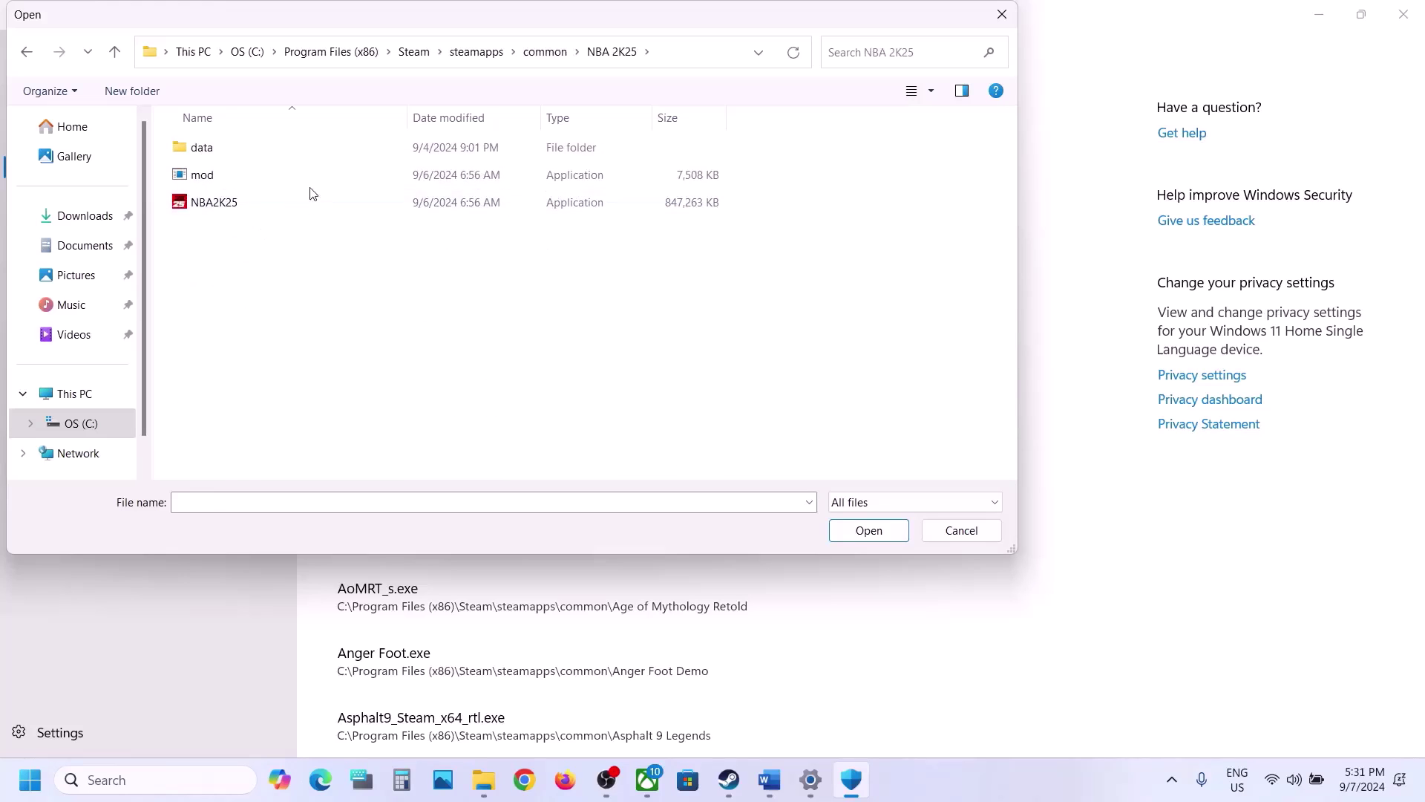
pyautogui.click(260, 204)
pyautogui.click(867, 530)
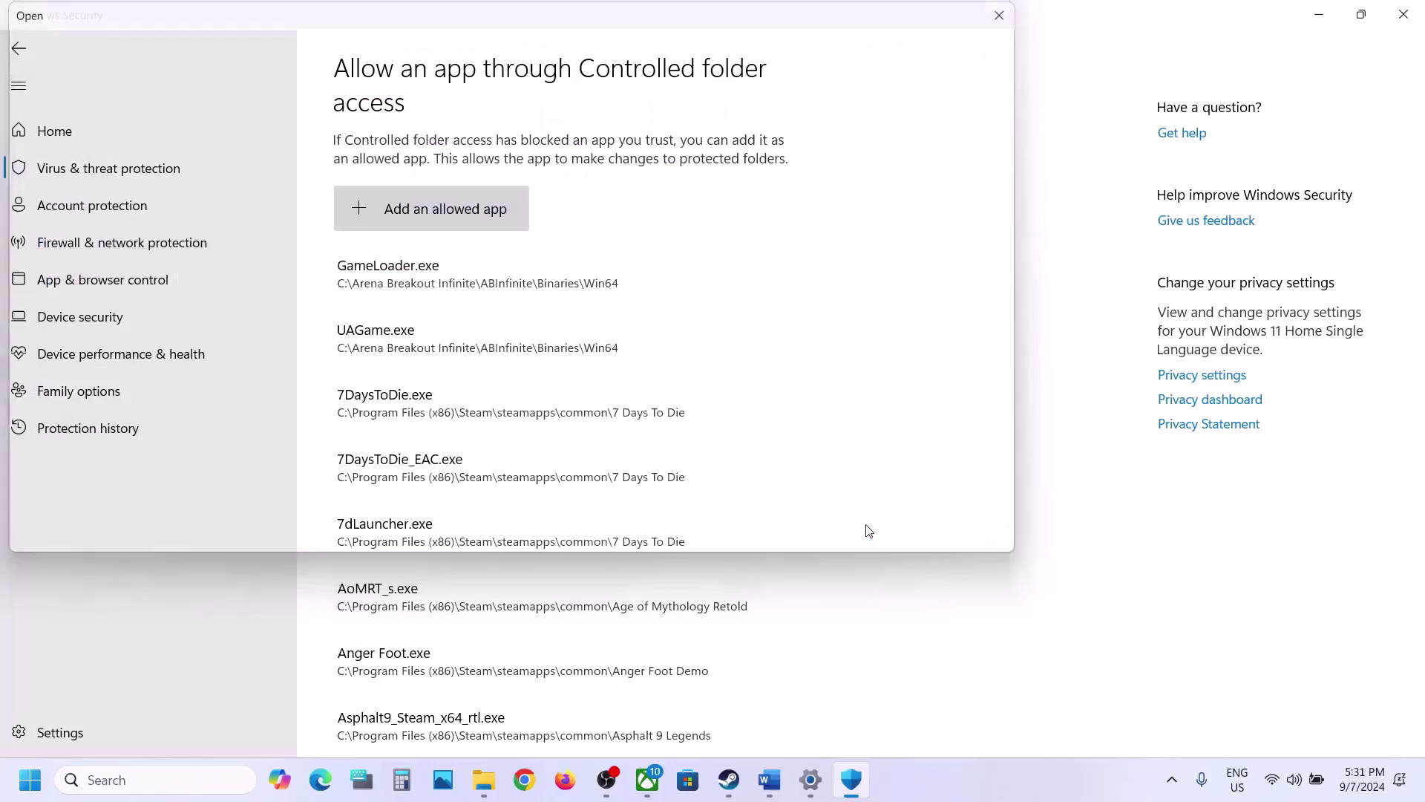
# Step: Open Control Panel and go to the allowed apps list of Windows Defender Firewall under System and Security
pyautogui.click(166, 781)
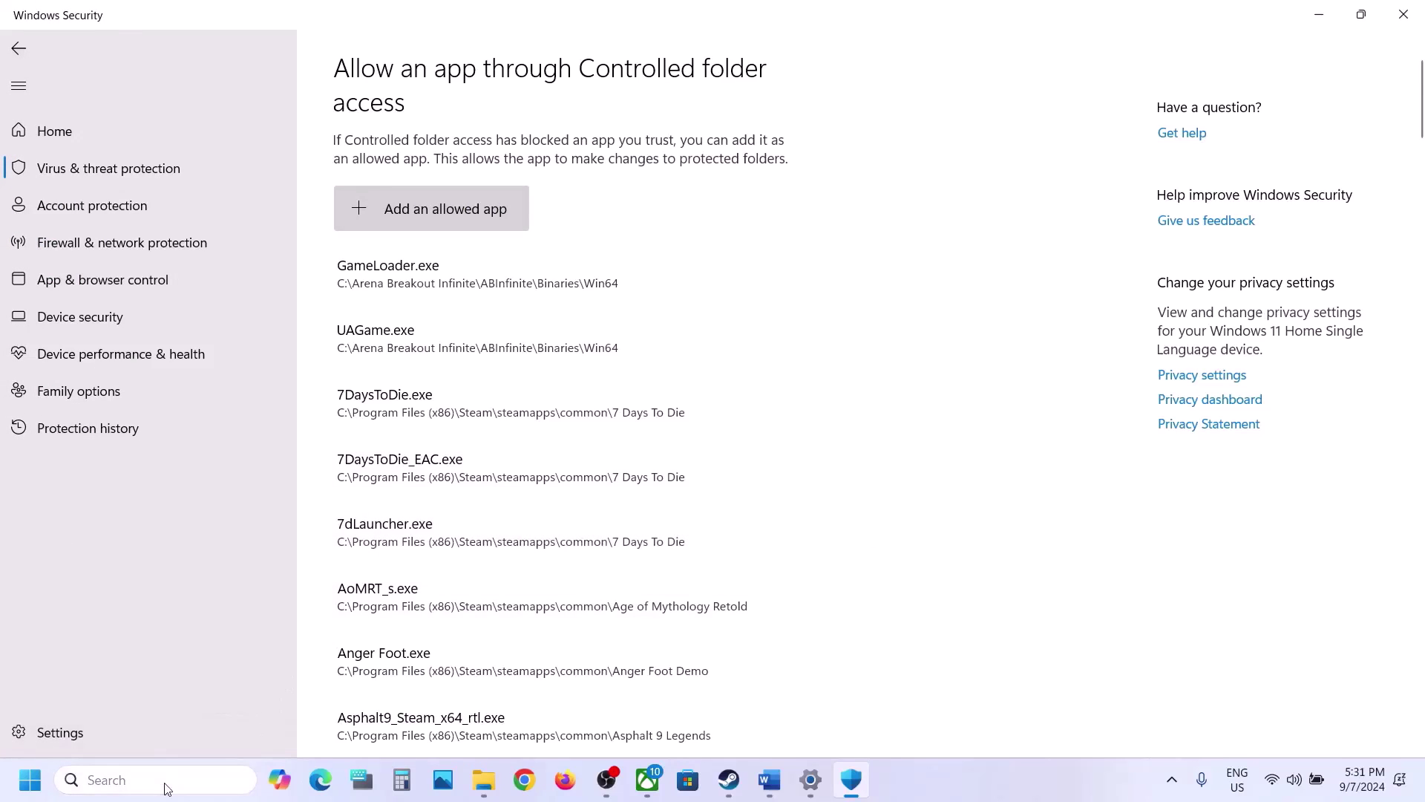
pyautogui.write('control')
pyautogui.press('Return')
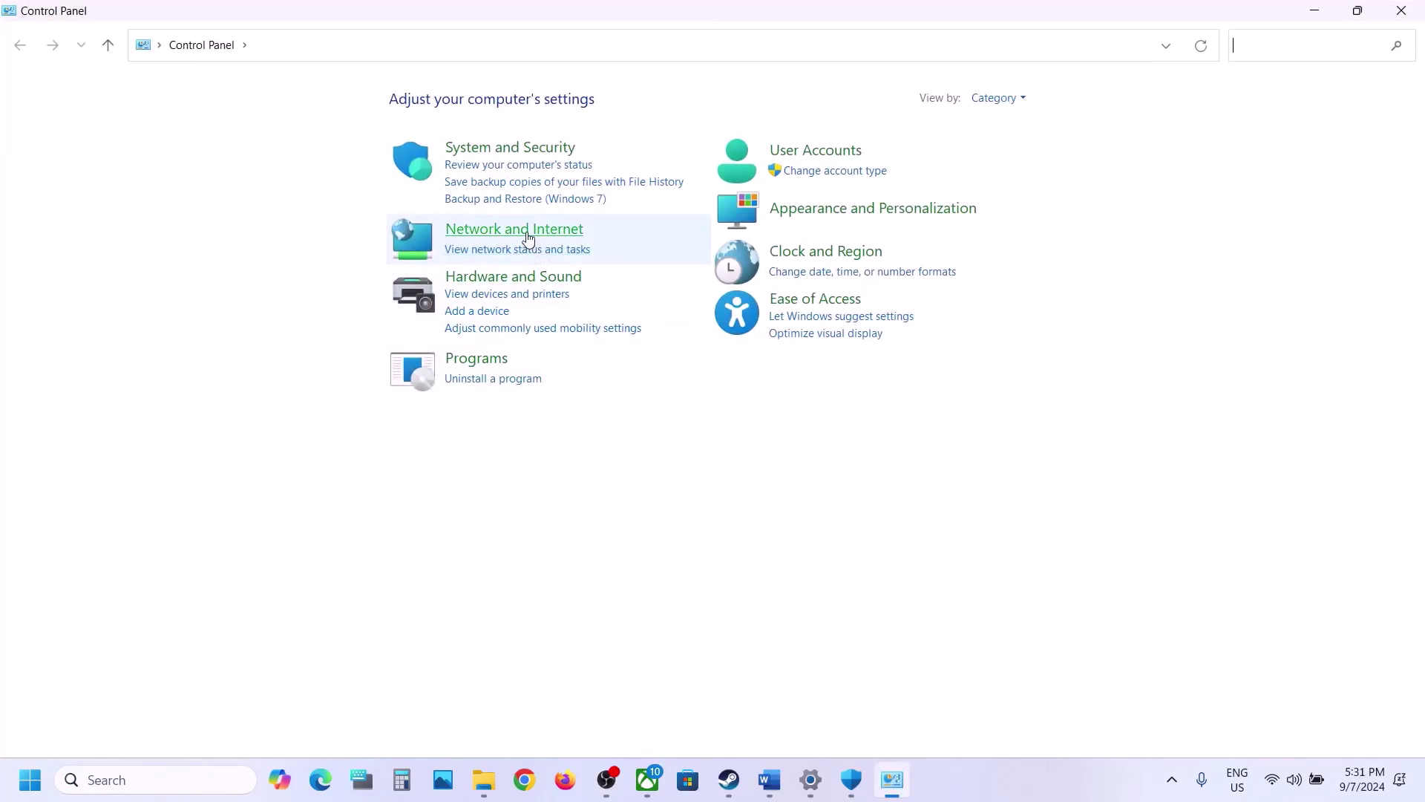
pyautogui.click(518, 147)
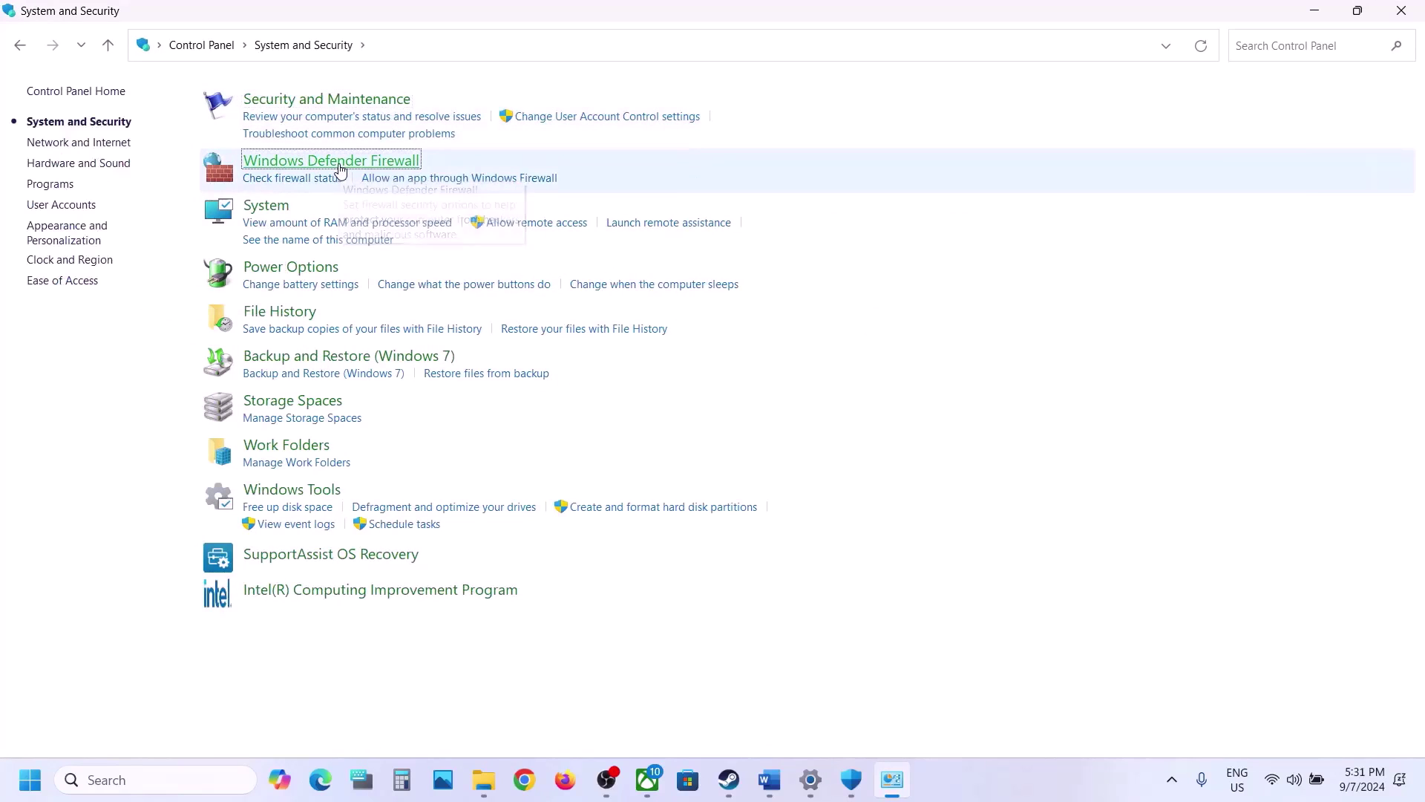
pyautogui.click(326, 162)
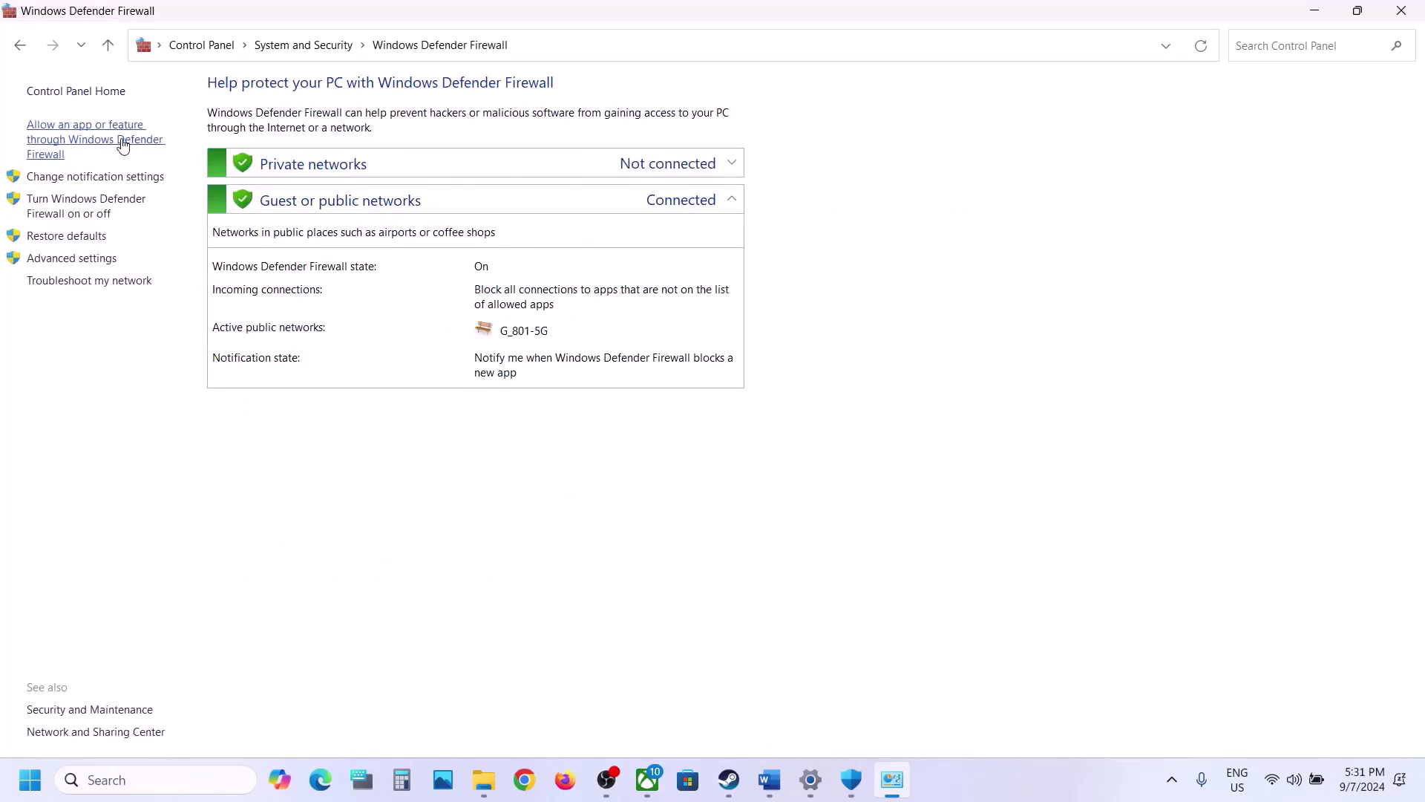
pyautogui.click(123, 147)
# Step: Try to allow the NBA2K25 application from Steam > steamapps > common > NBA 2K25 as another app through Windows Defender Firewall
pyautogui.click(912, 143)
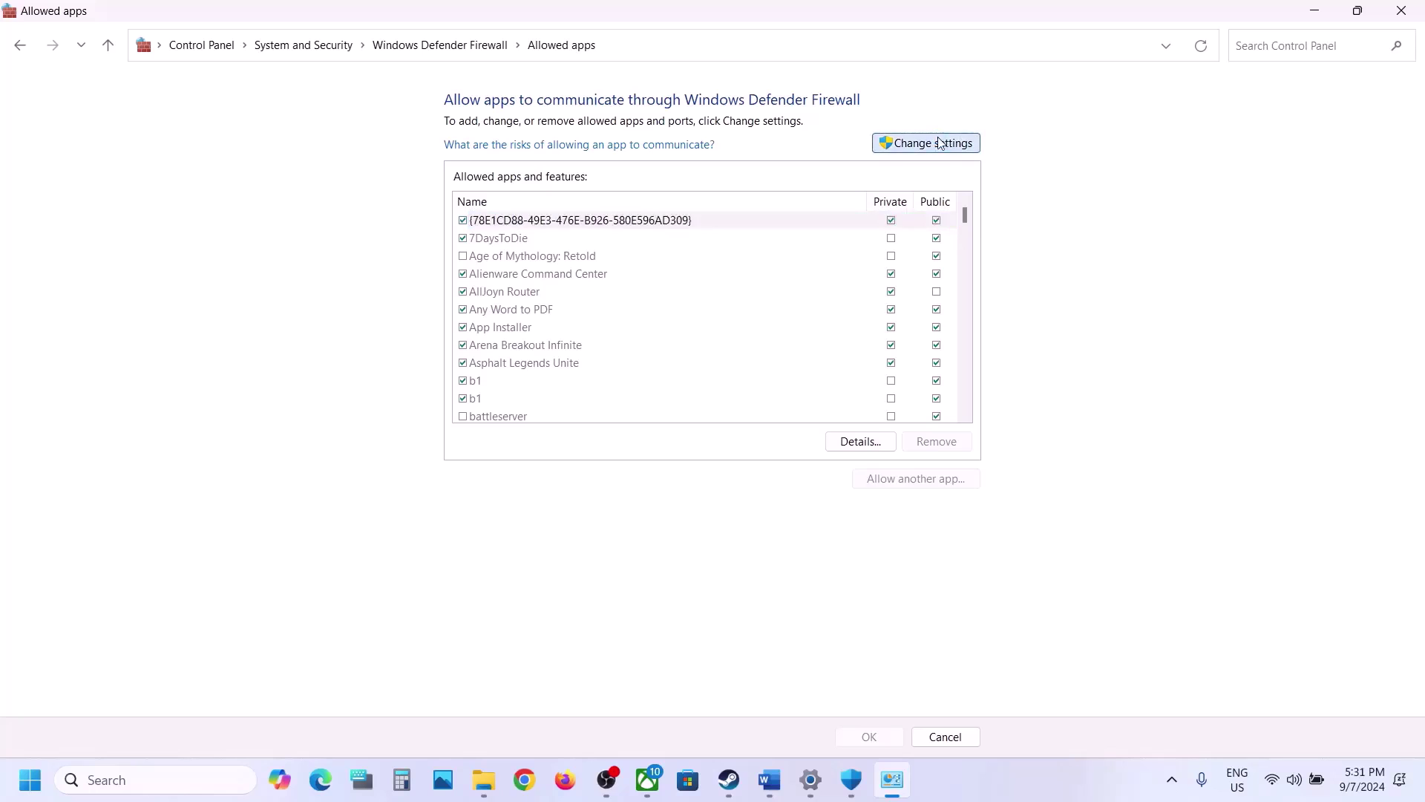
pyautogui.click(896, 479)
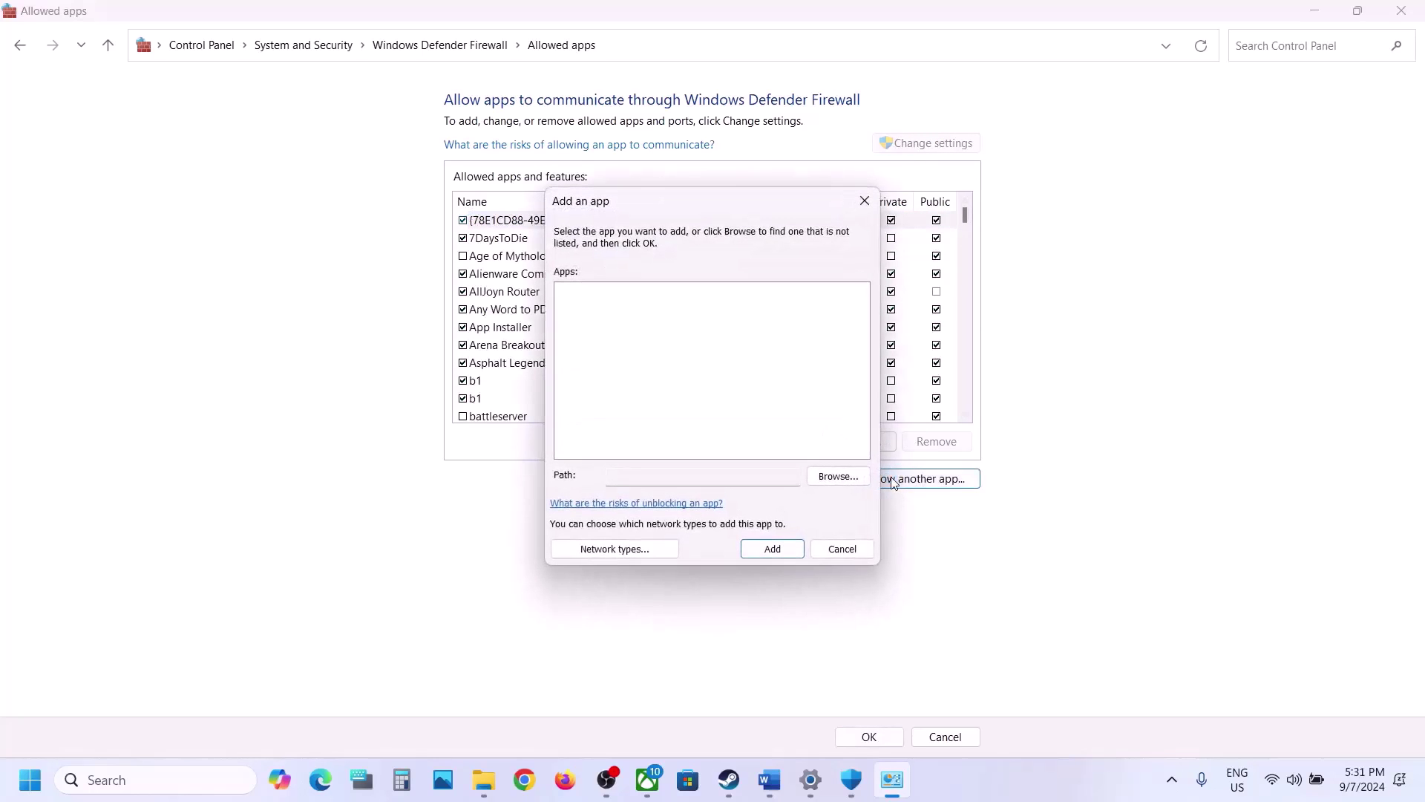
pyautogui.click(847, 477)
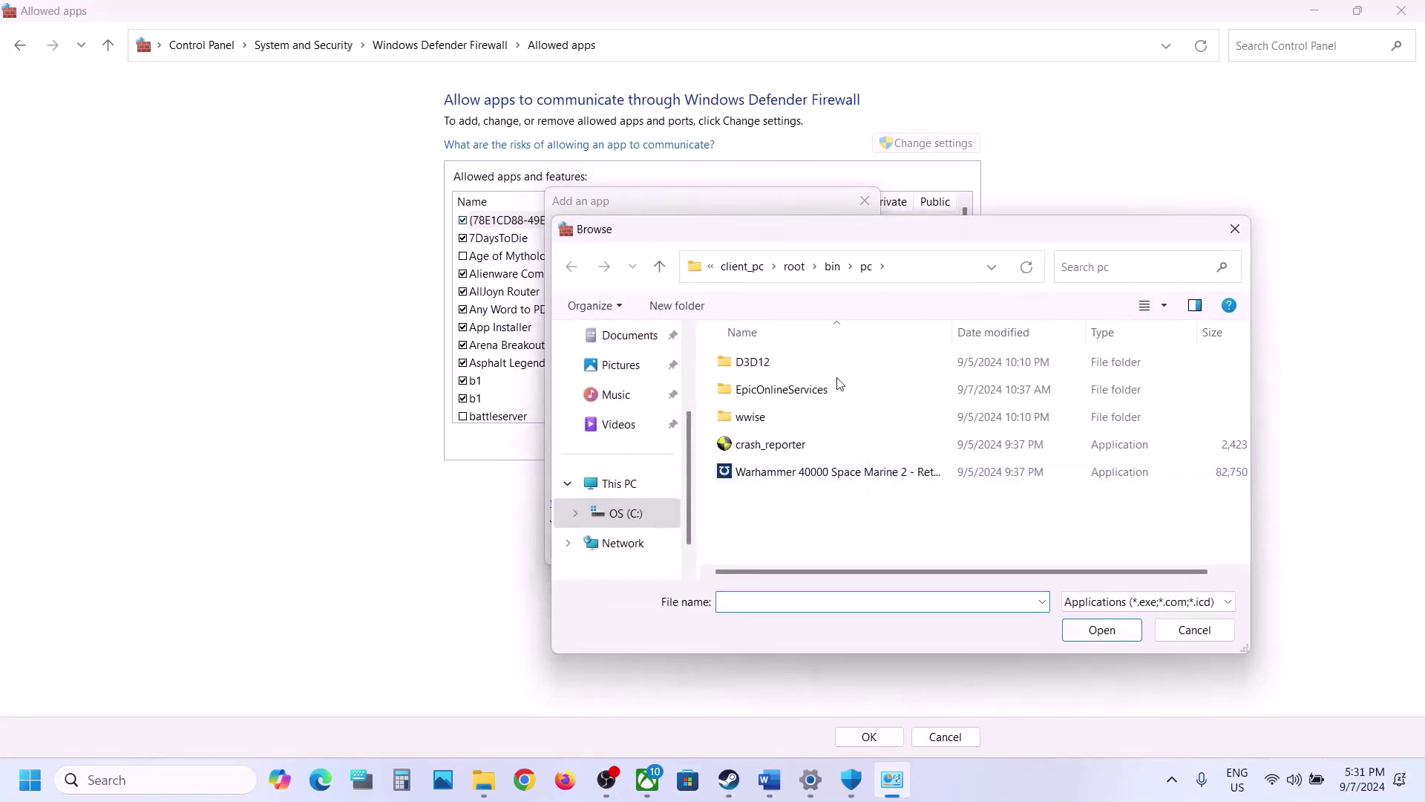
pyautogui.click(742, 267)
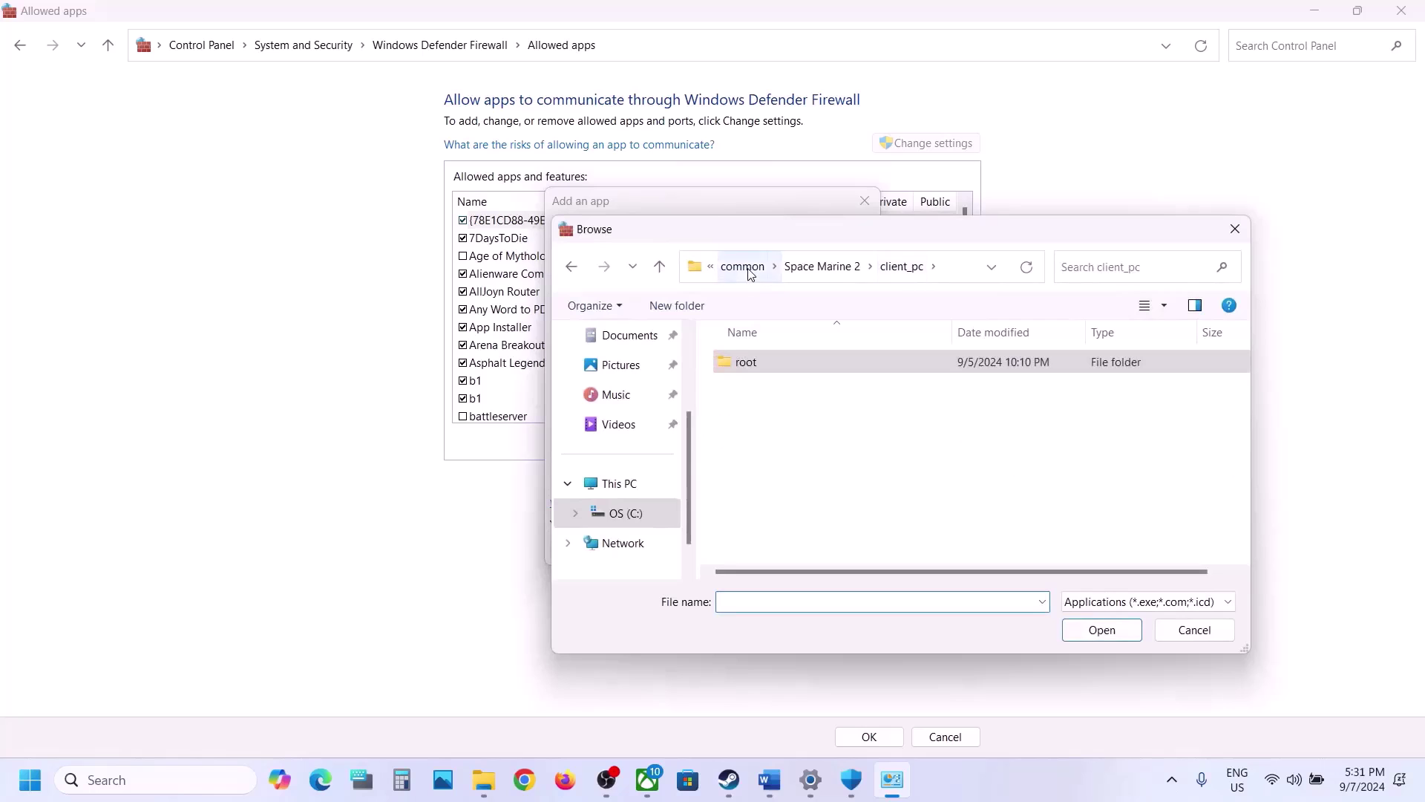
pyautogui.click(738, 267)
pyautogui.doubleClick(789, 444)
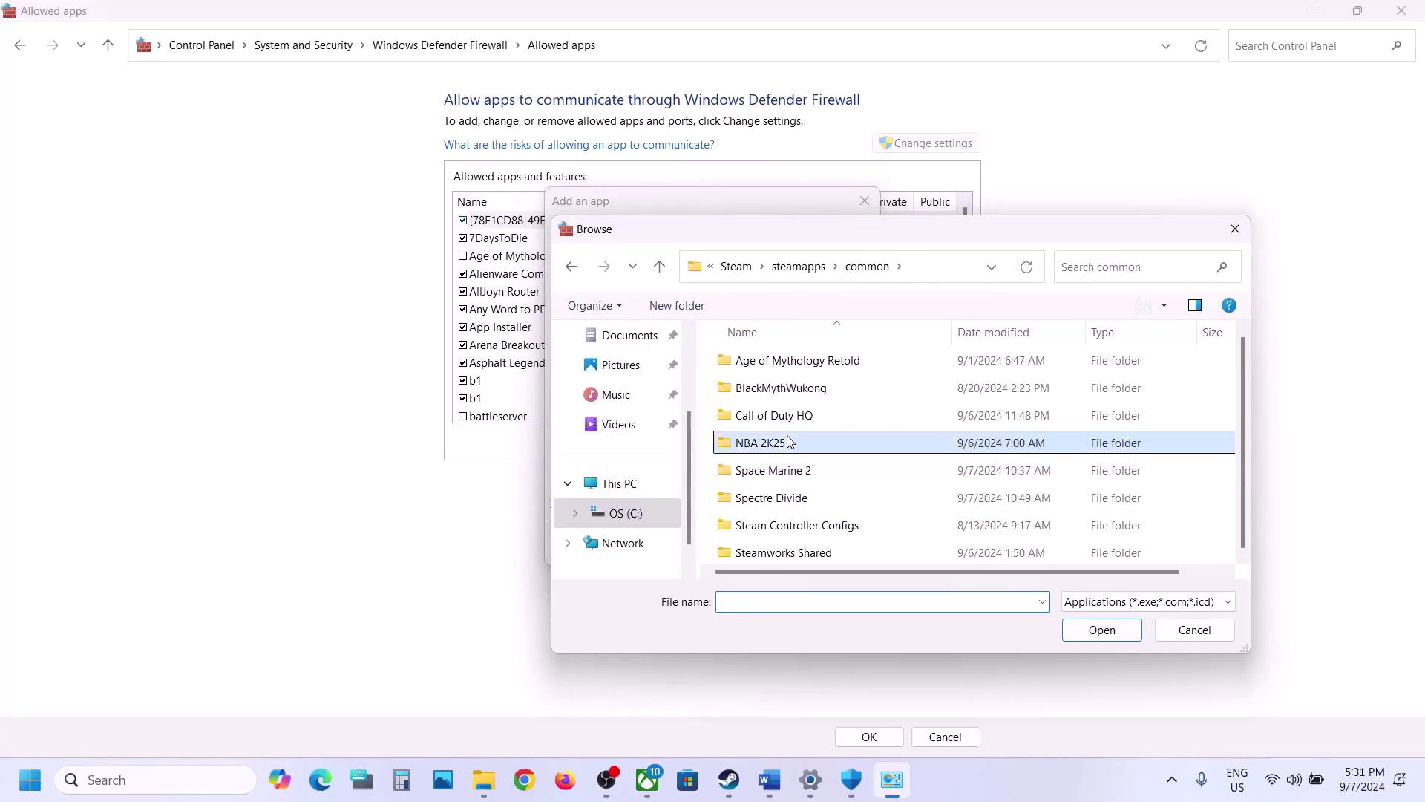
pyautogui.click(772, 419)
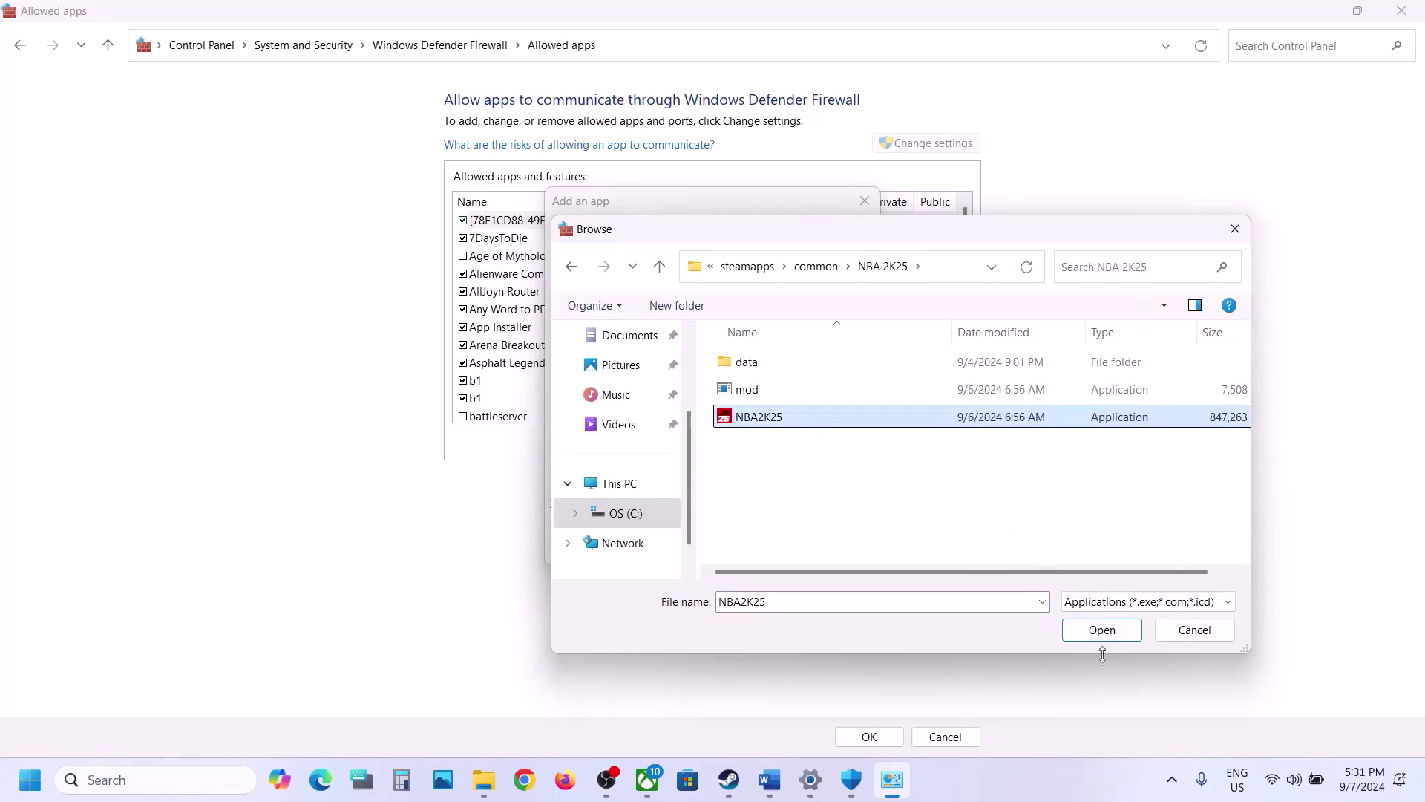
pyautogui.click(1103, 632)
pyautogui.click(783, 556)
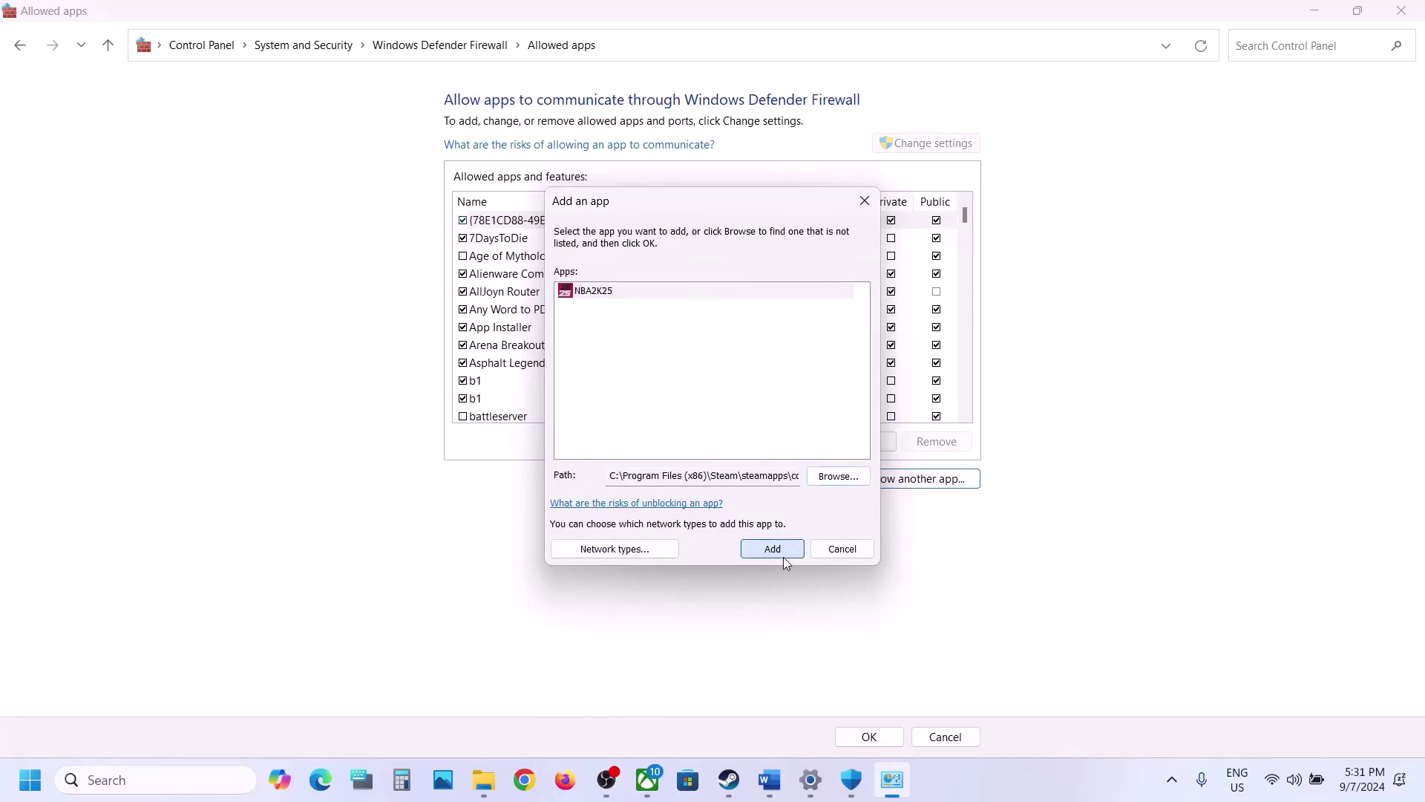
pyautogui.click(815, 457)
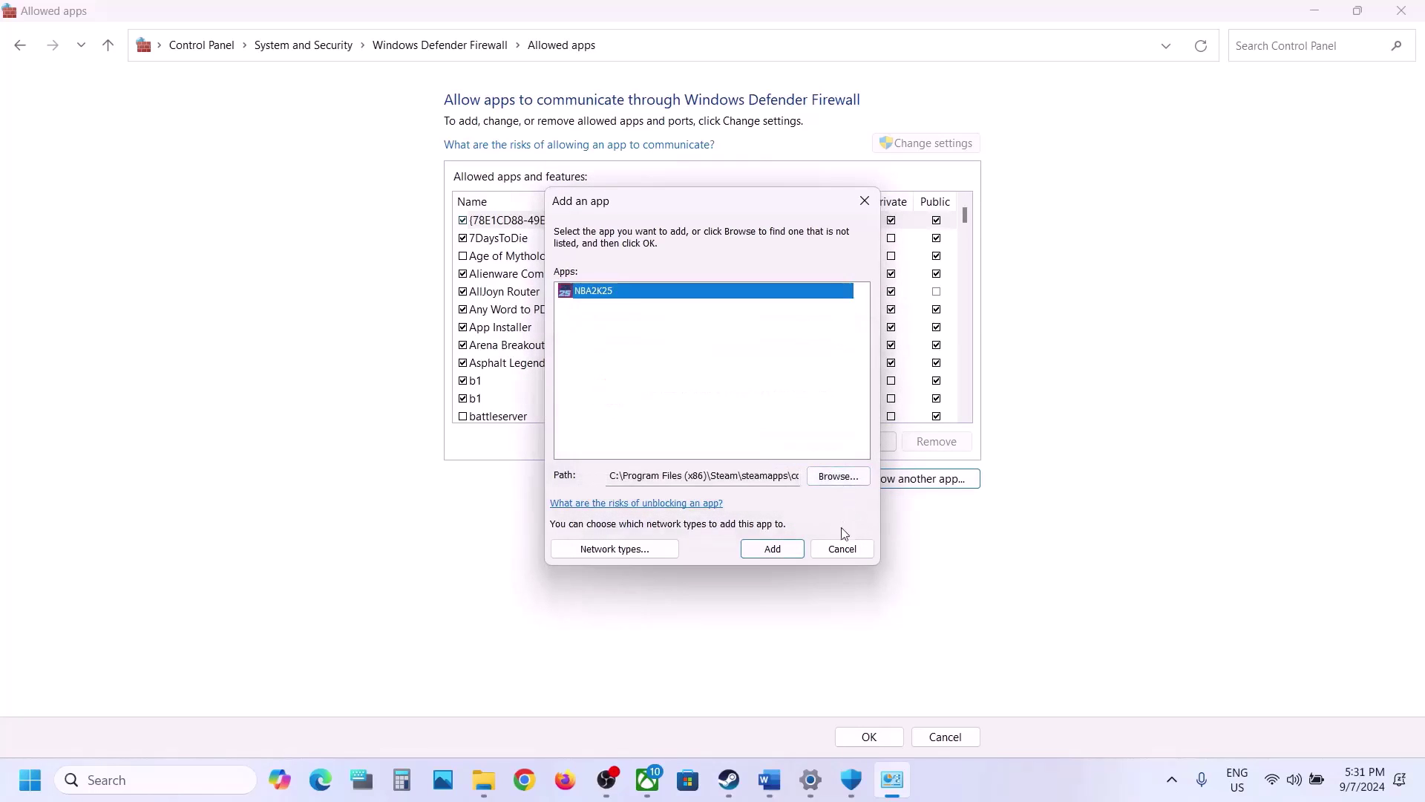
pyautogui.click(842, 549)
# Step: Find and select the NBA 2K25 entry in the firewall's list of allowed apps and features
pyautogui.click(663, 420)
pyautogui.scroll(-1, 661, 416)
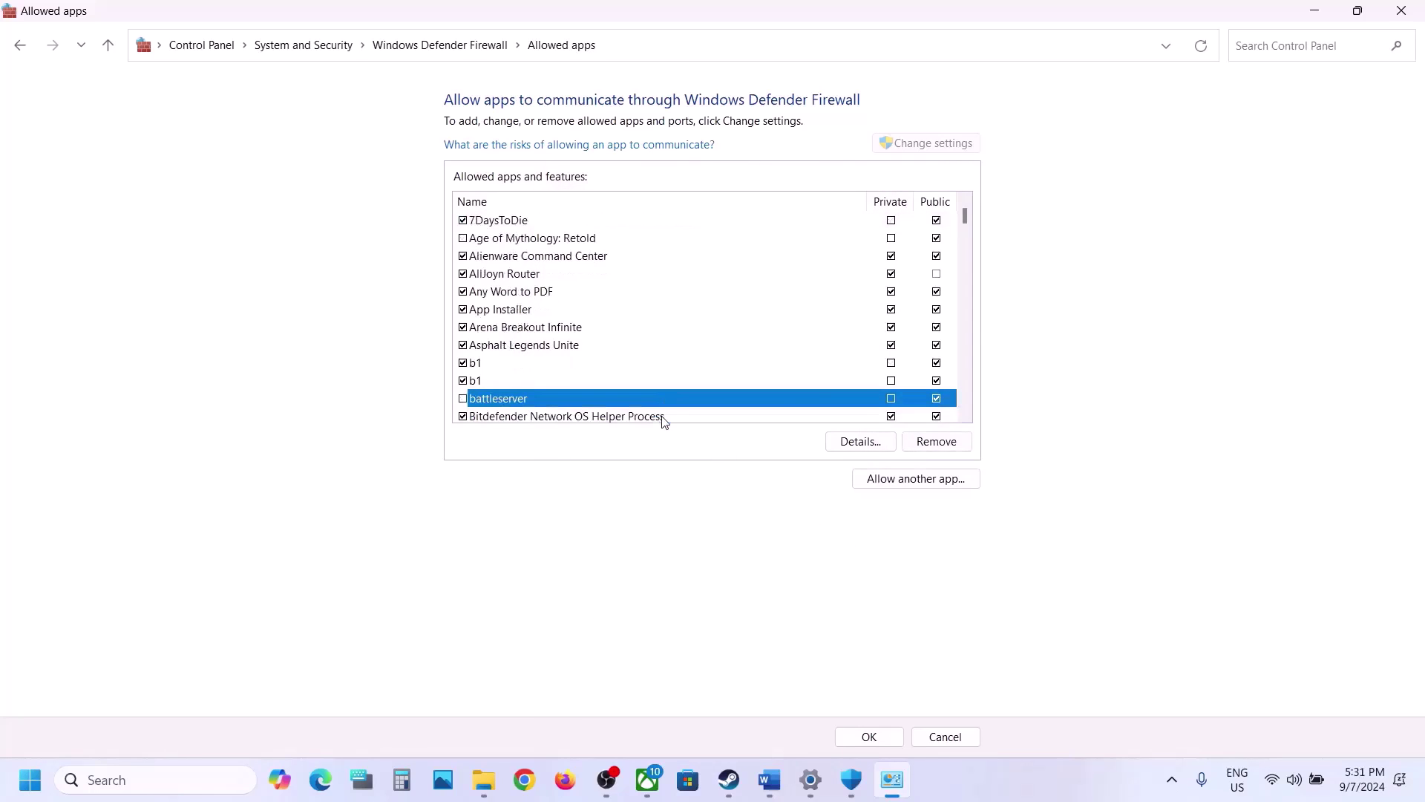
pyautogui.press('n')
pyautogui.click(527, 238)
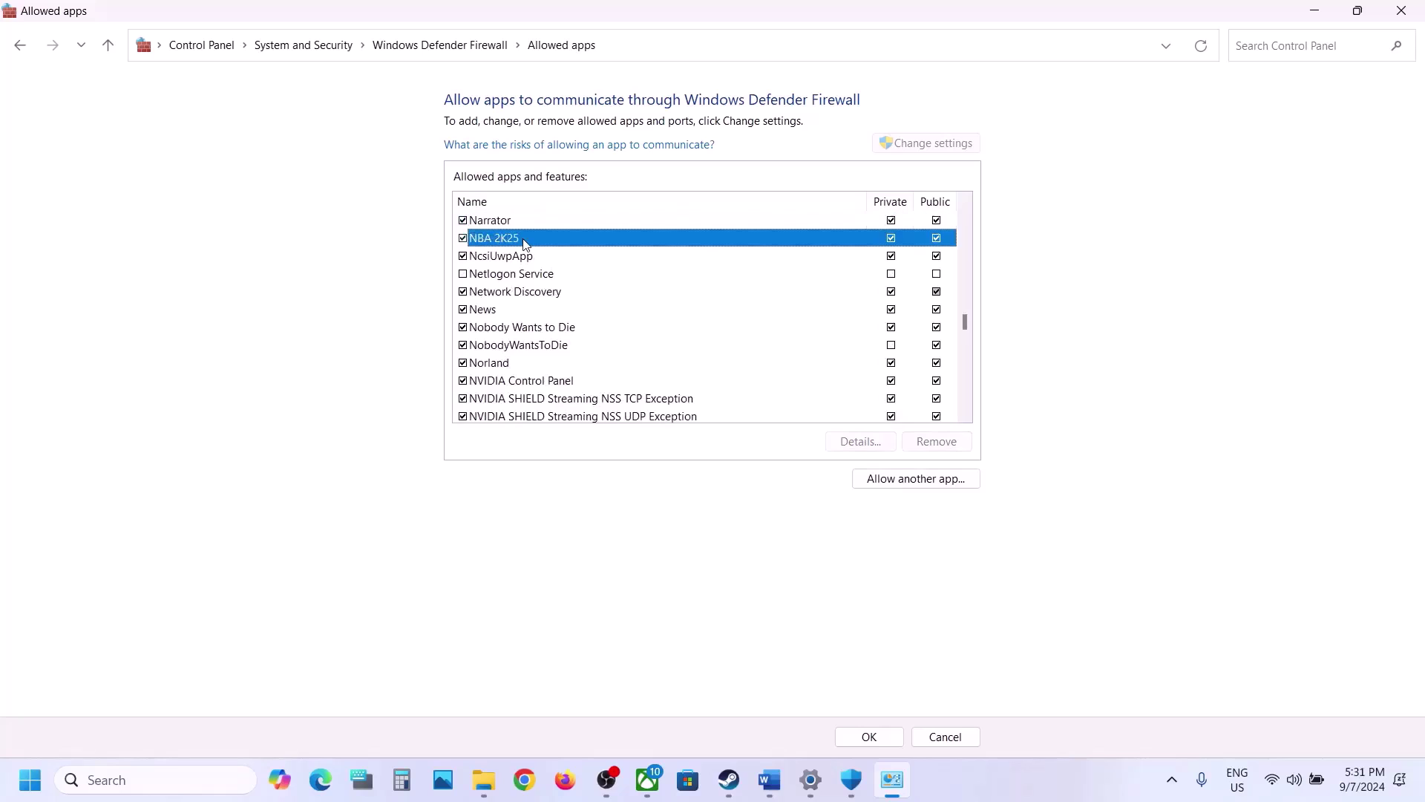
# Step: Close the firewall's allowed apps, Windows Security and Settings windows to return to the troubleshooting document
pyautogui.click(1405, 11)
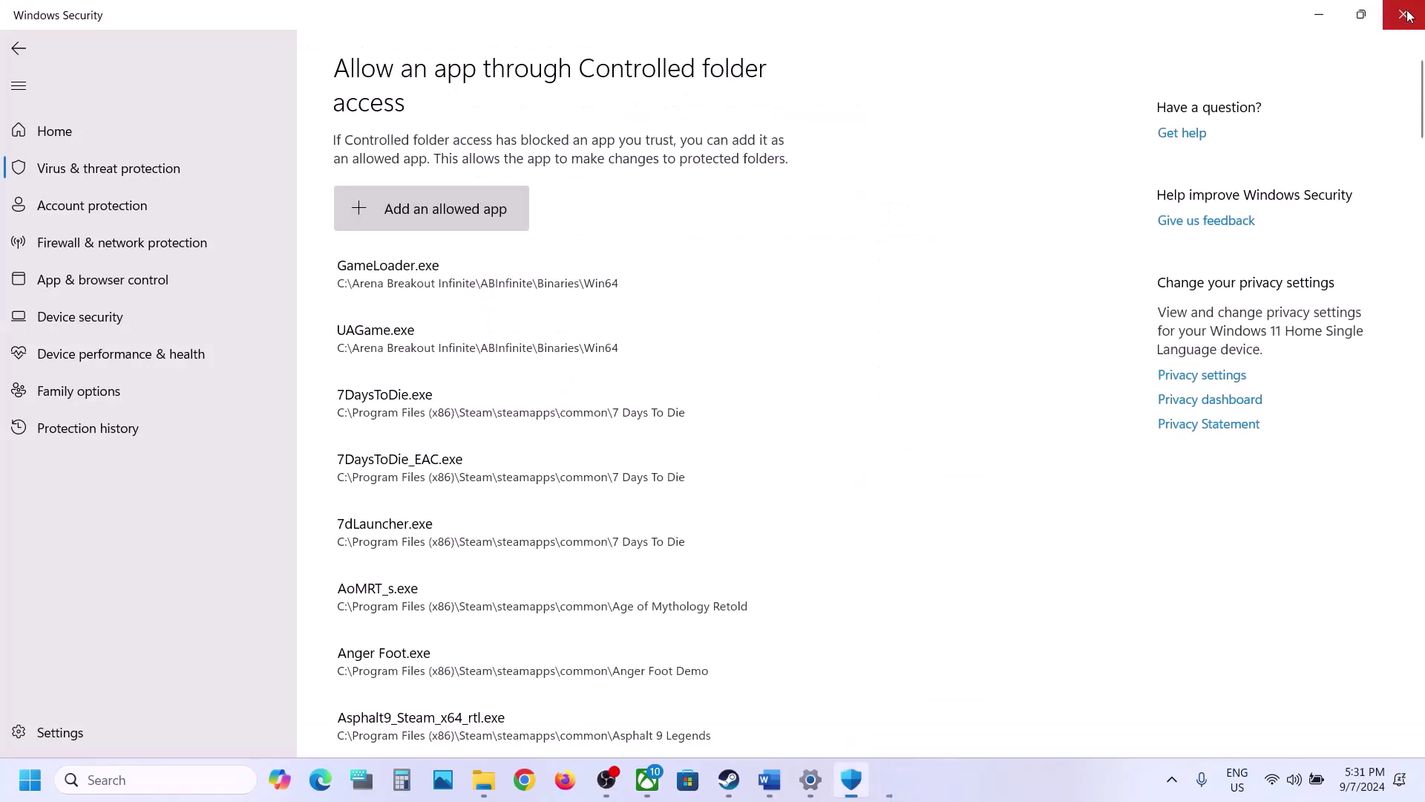
pyautogui.click(1420, 6)
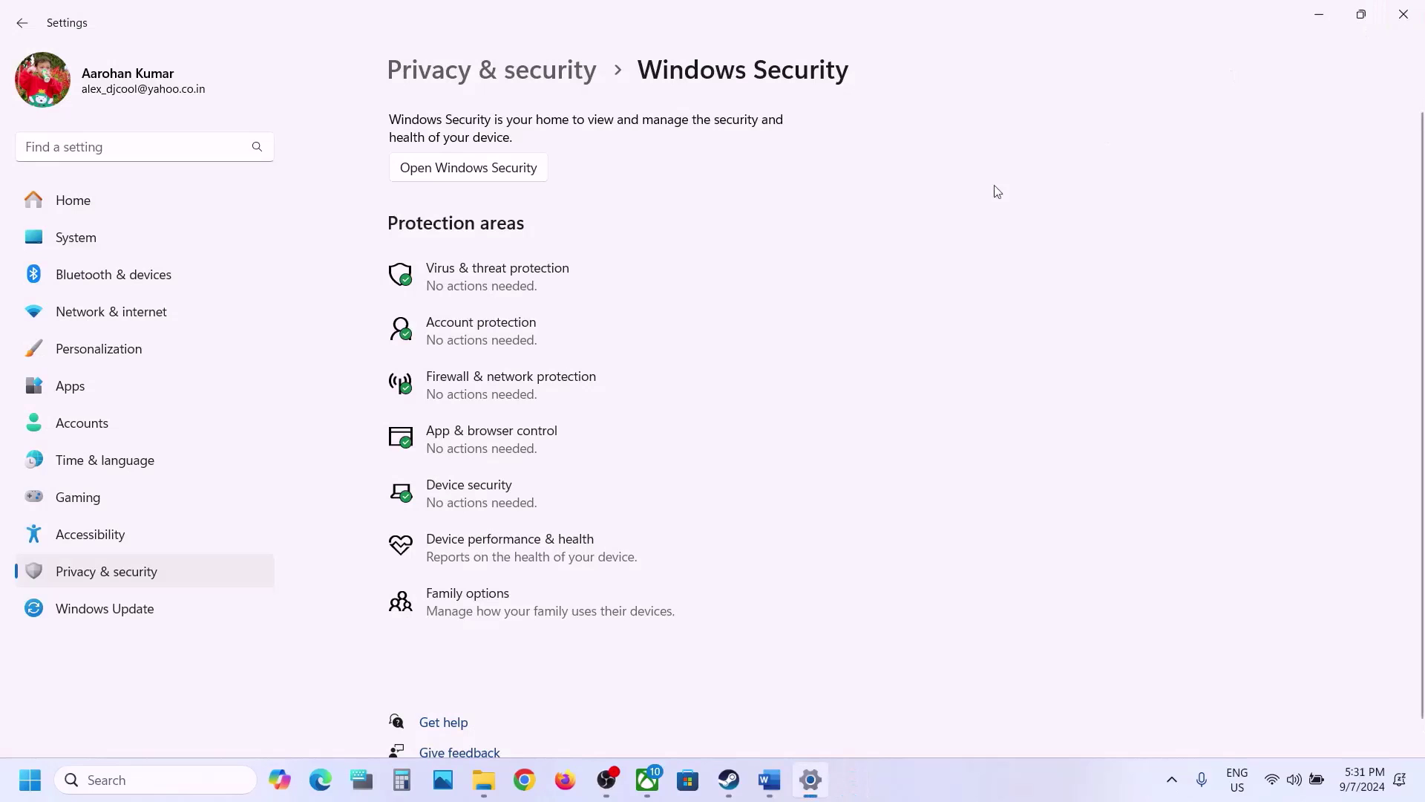
pyautogui.click(1406, 11)
# Step: Read Step 6 in the document, highlighting the change of refresh rate to 60 and the Video Settings file
pyautogui.scroll(-5, 617, 387)
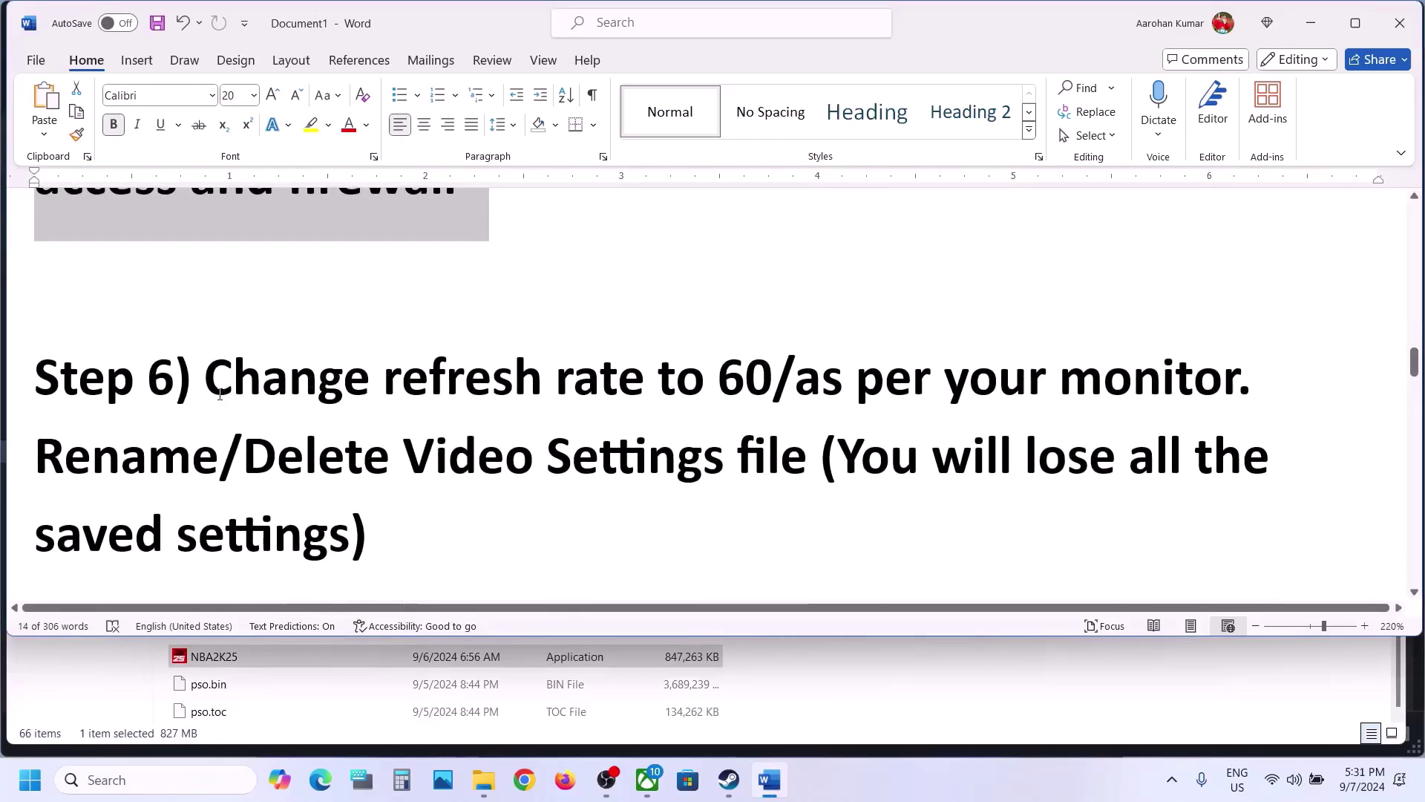
pyautogui.moveTo(216, 392); pyautogui.dragTo(772, 383)
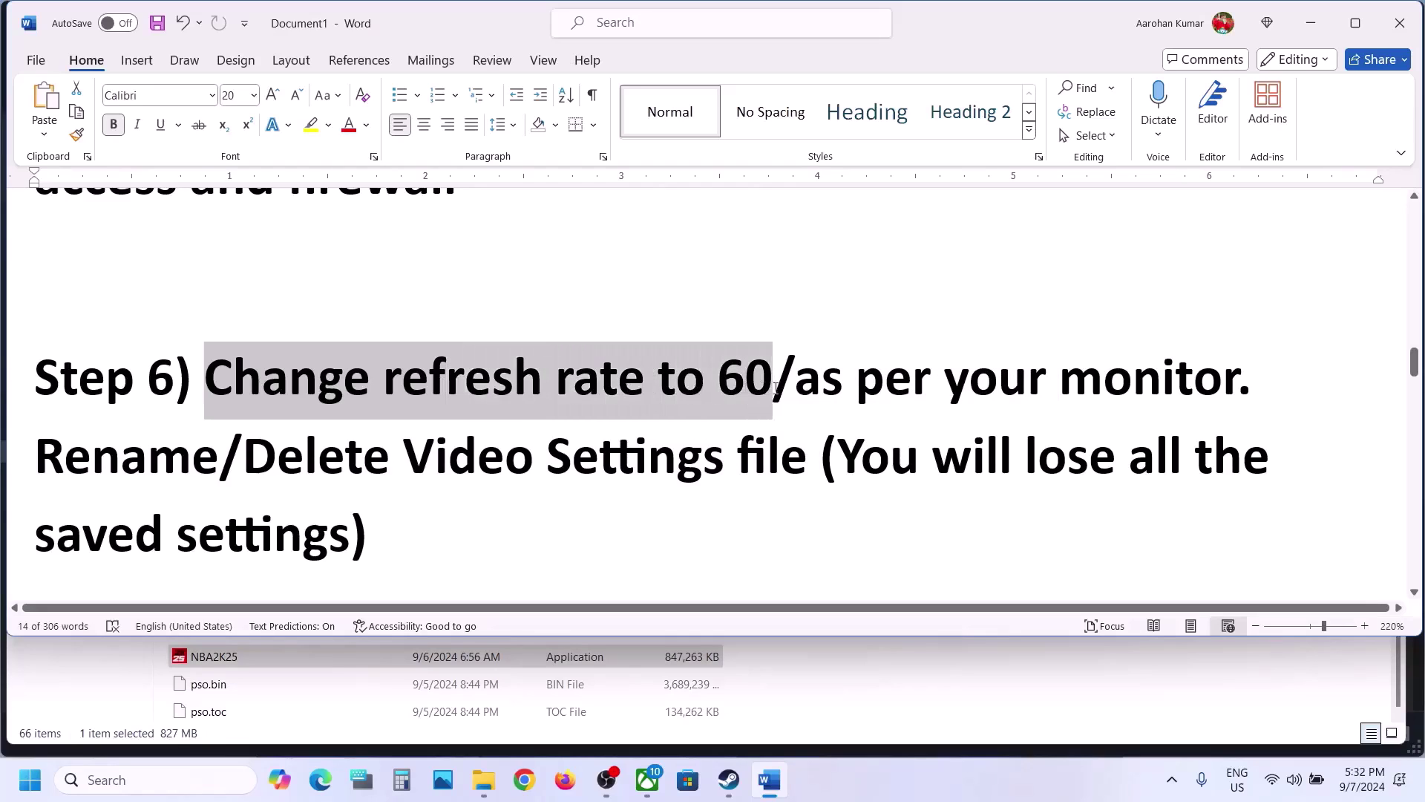
pyautogui.moveTo(403, 456); pyautogui.dragTo(737, 457)
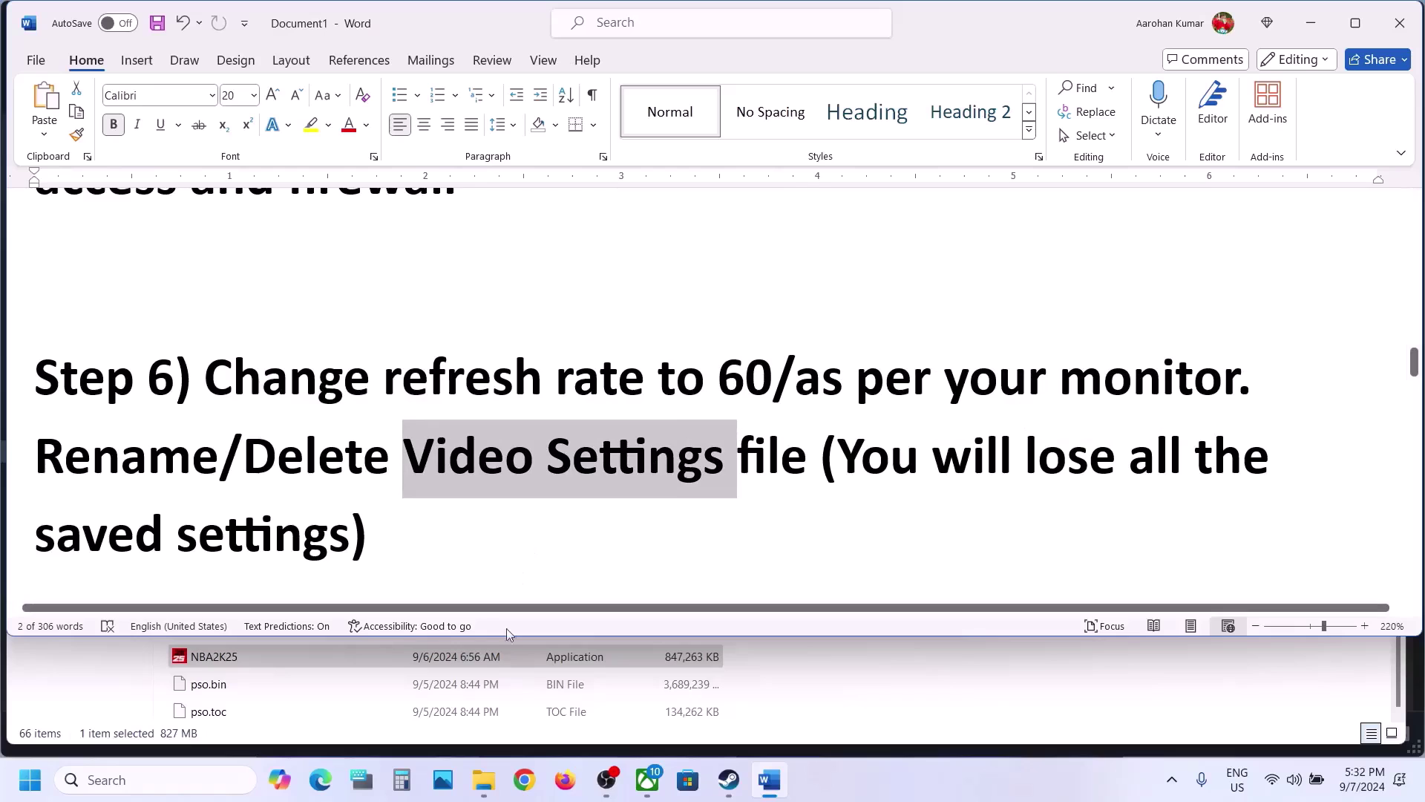
# Step: Open a new File Explorer window and go to the user's profile folder under Users on the C: drive
pyautogui.rightClick(484, 780)
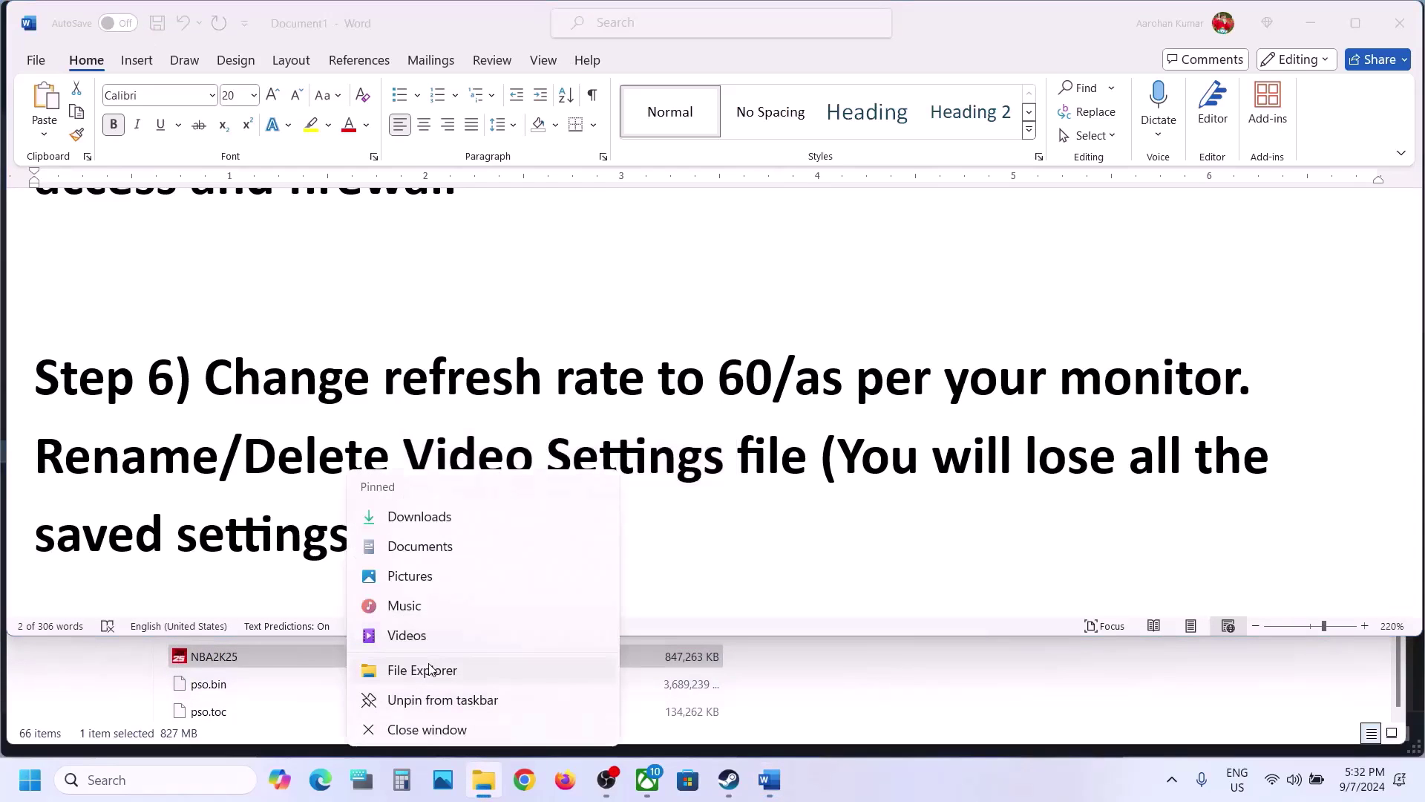
pyautogui.click(429, 670)
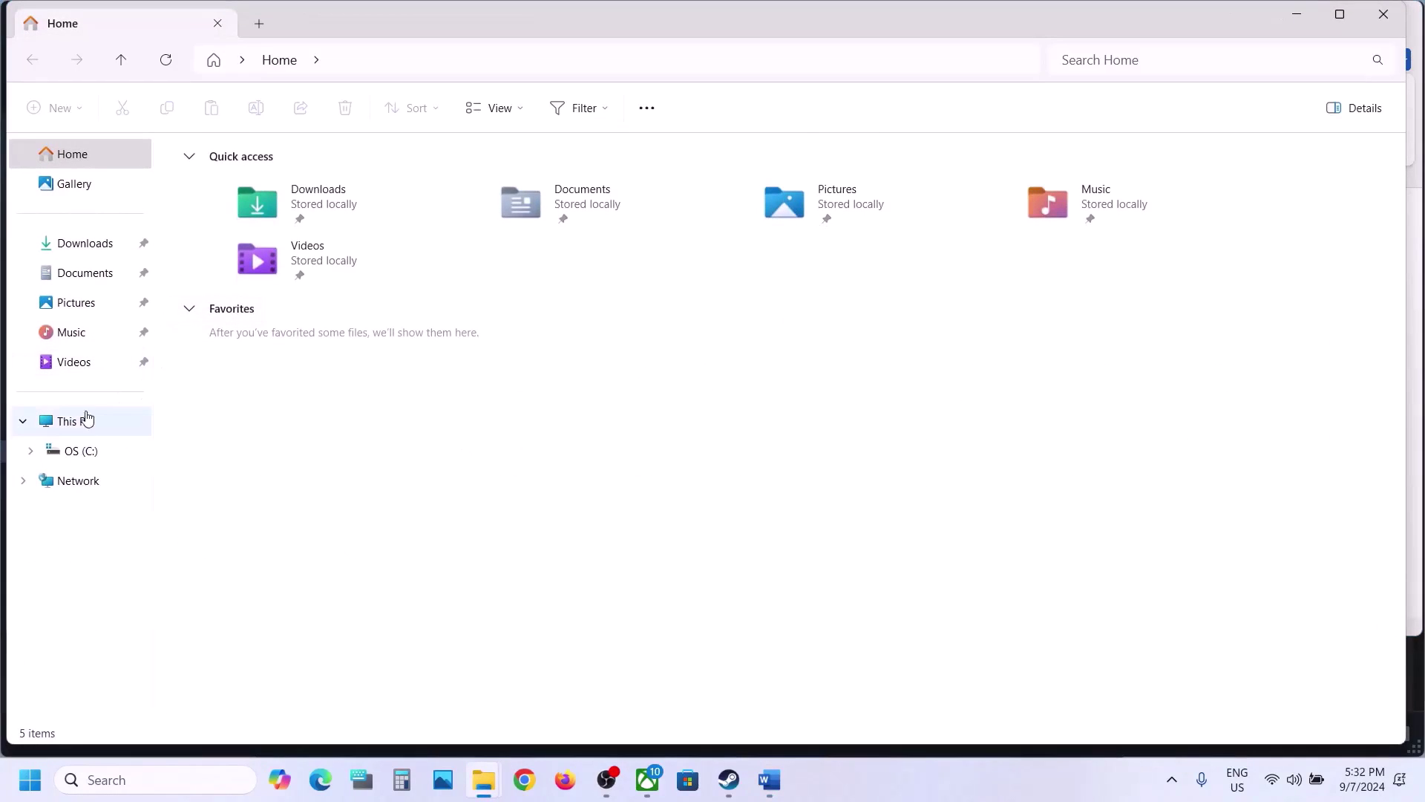
pyautogui.click(79, 422)
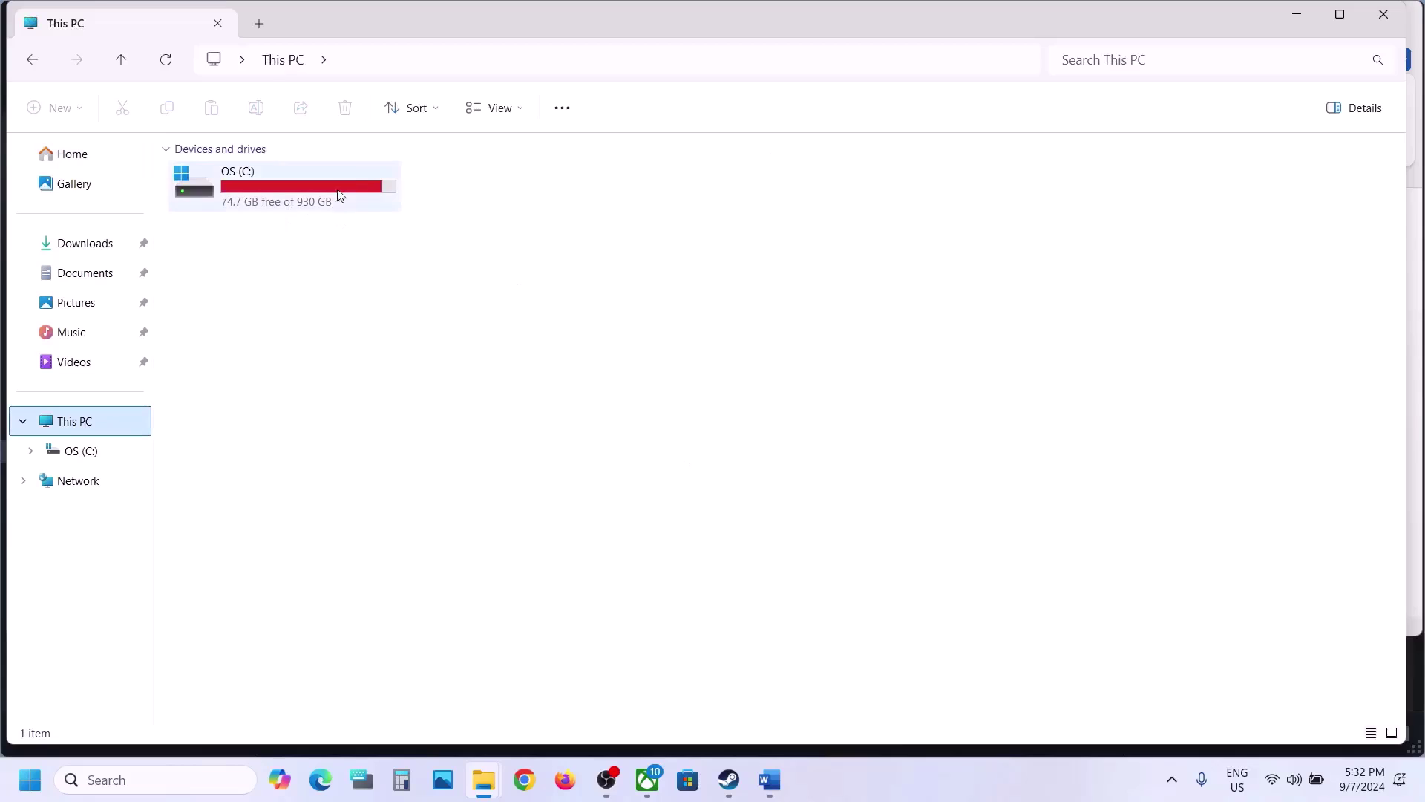
pyautogui.doubleClick(369, 197)
pyautogui.scroll(-2, 265, 401)
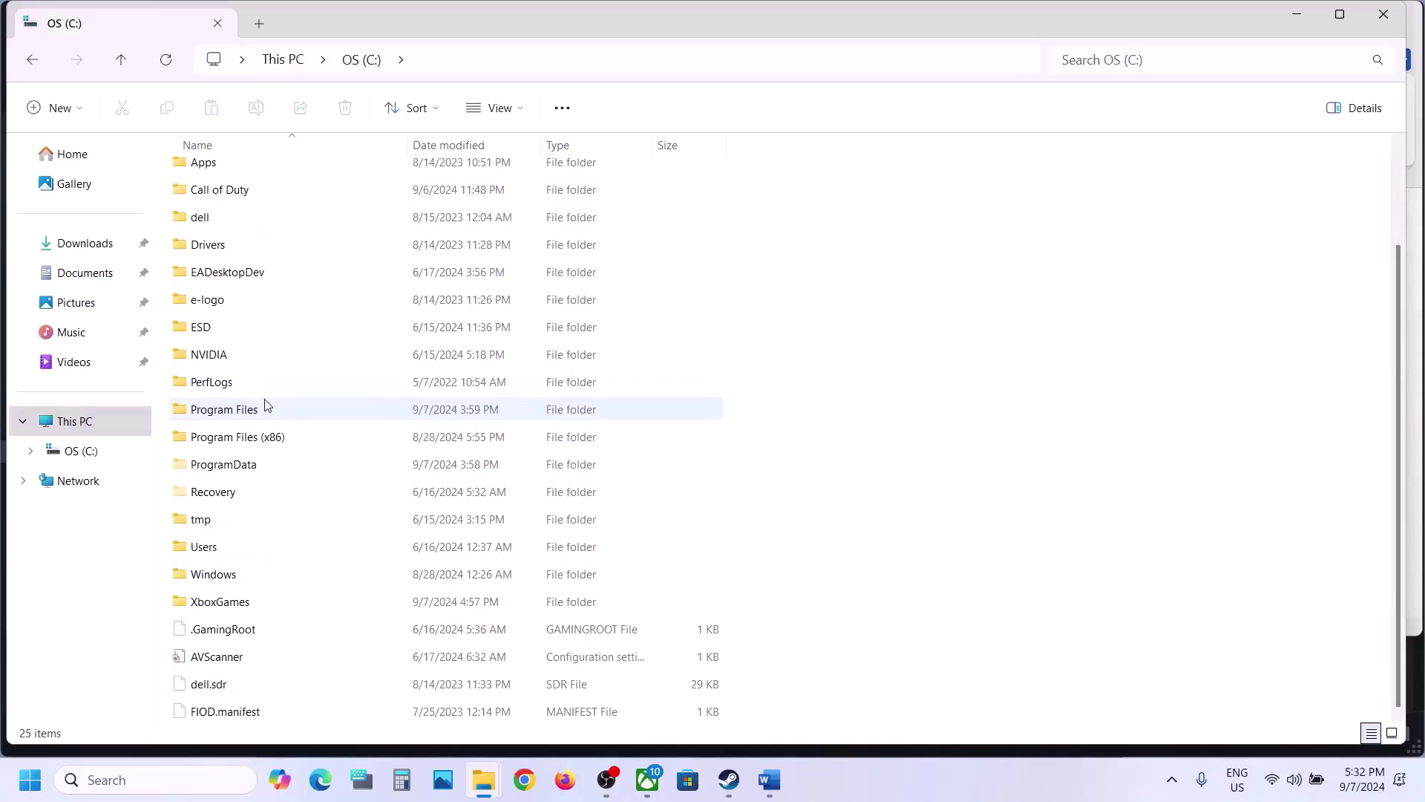
pyautogui.click(216, 556)
pyautogui.doubleClick(216, 558)
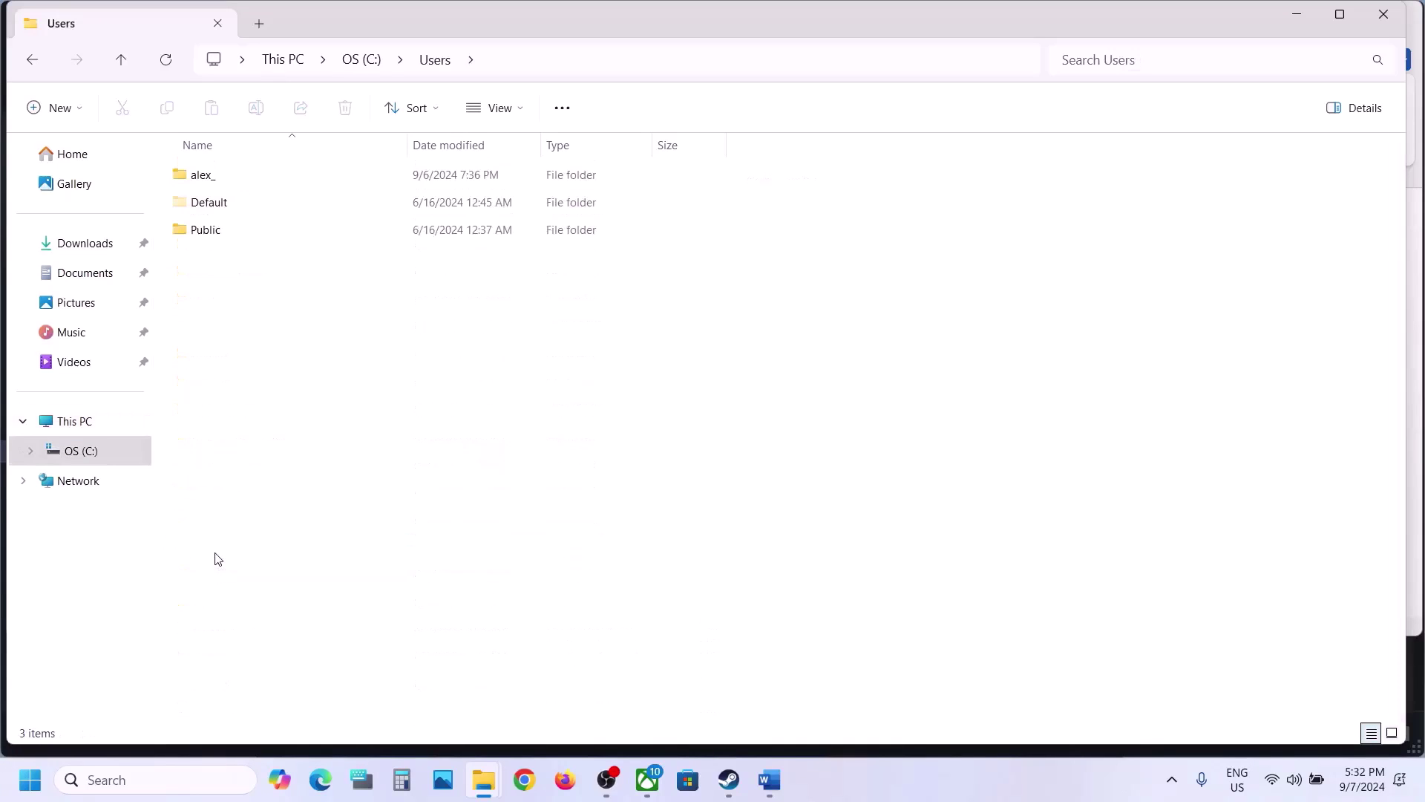
pyautogui.doubleClick(237, 179)
# Step: Check the display option for hidden items, and open the AppData folder
pyautogui.click(210, 338)
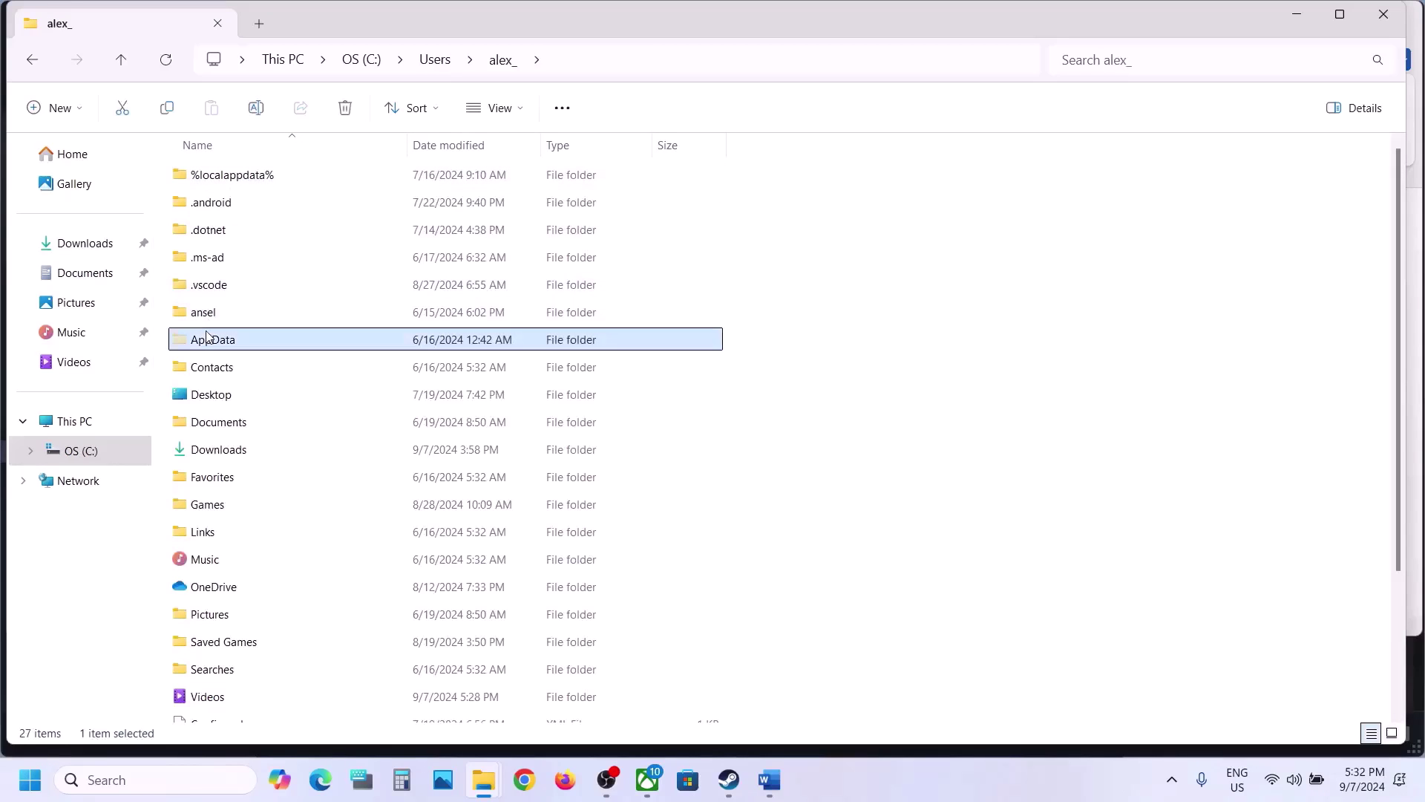
pyautogui.click(526, 111)
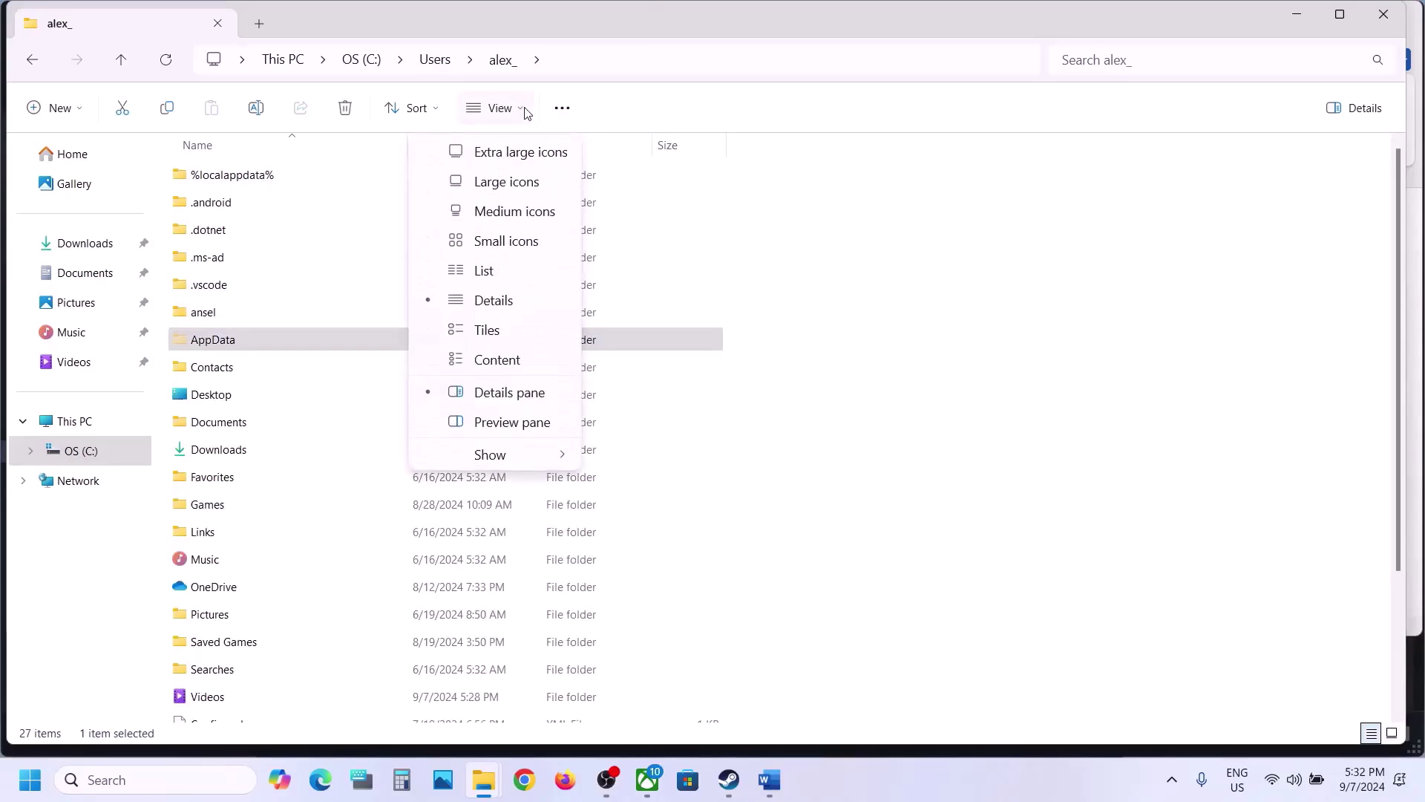
pyautogui.moveTo(493, 455)
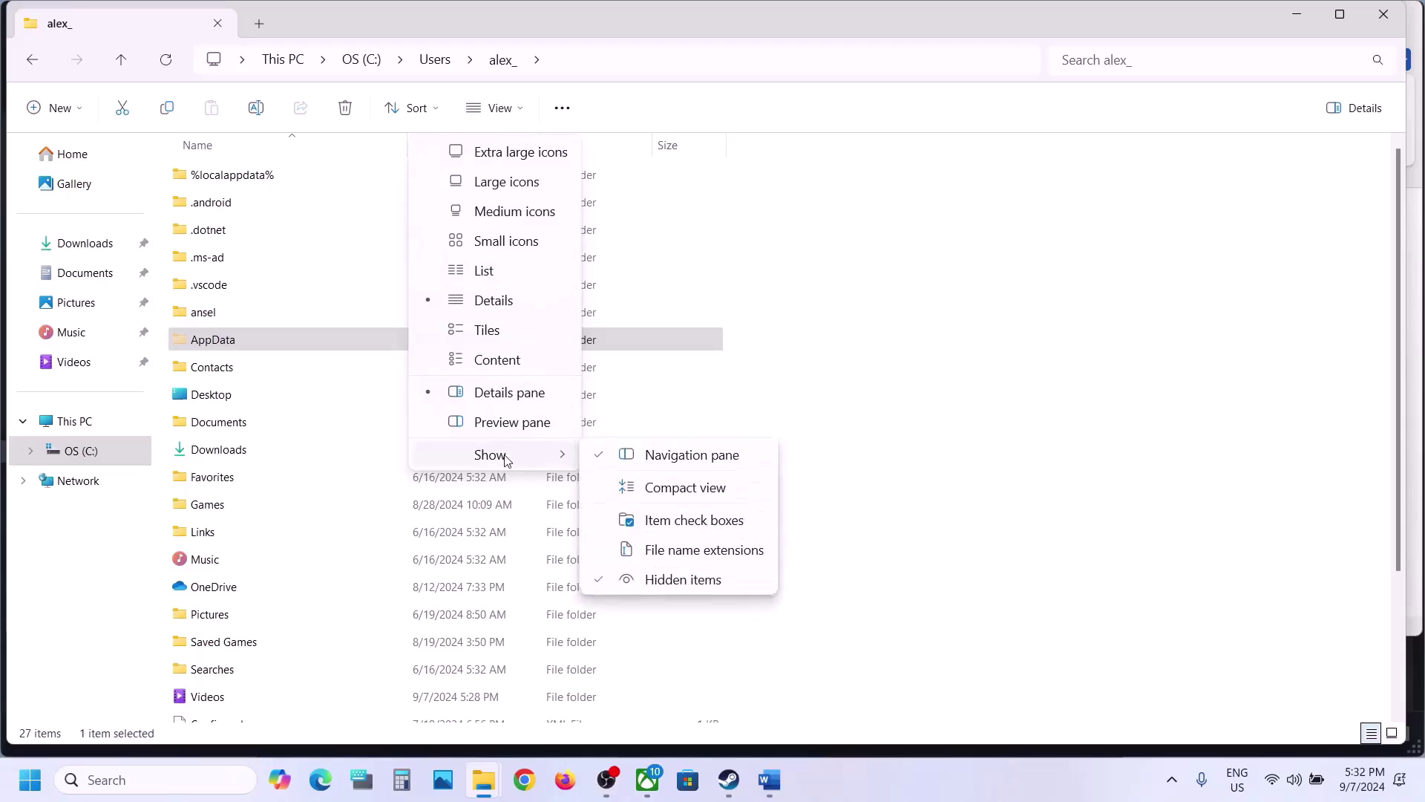
pyautogui.doubleClick(259, 346)
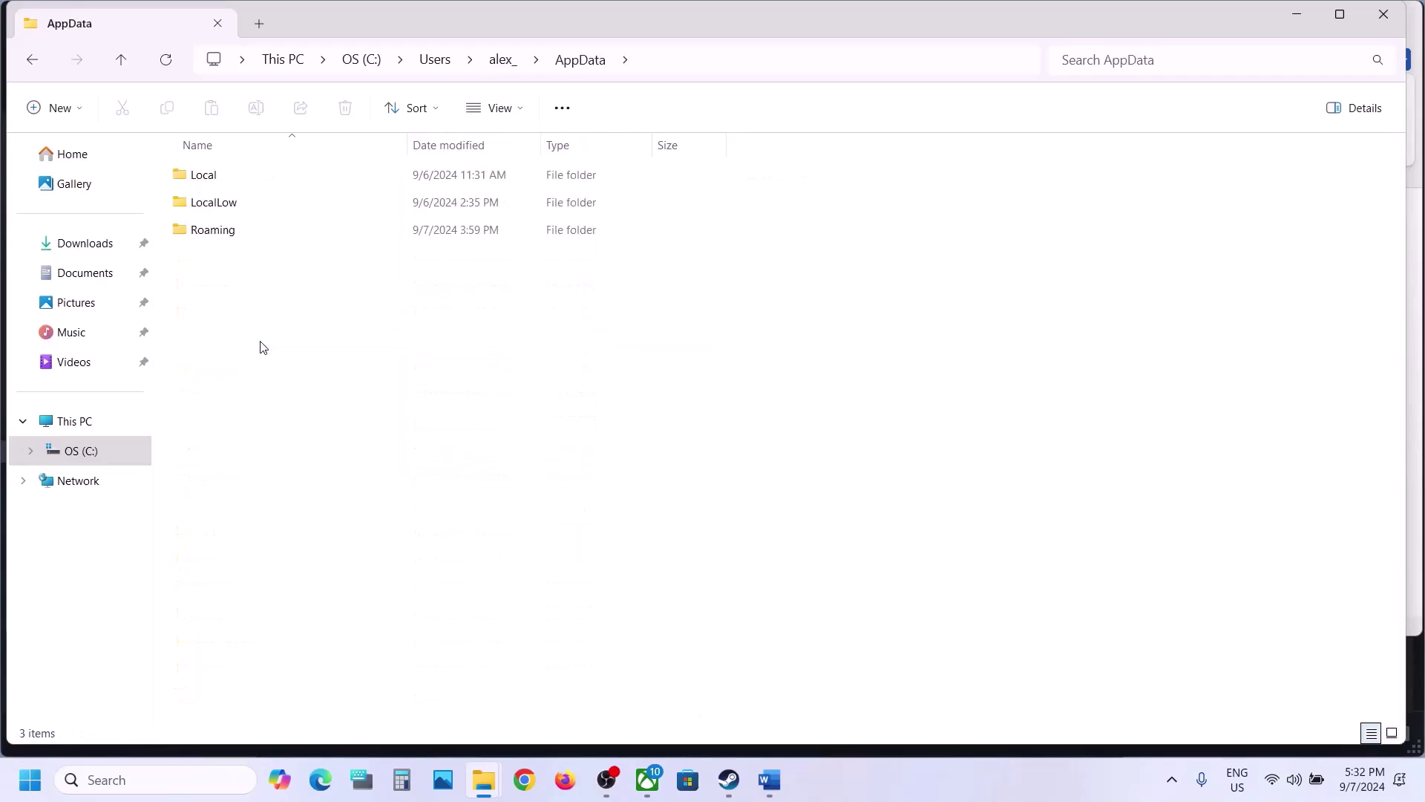
# Step: Open the NBA 2K25 settings folder under Local > 2K Sports
pyautogui.doubleClick(217, 179)
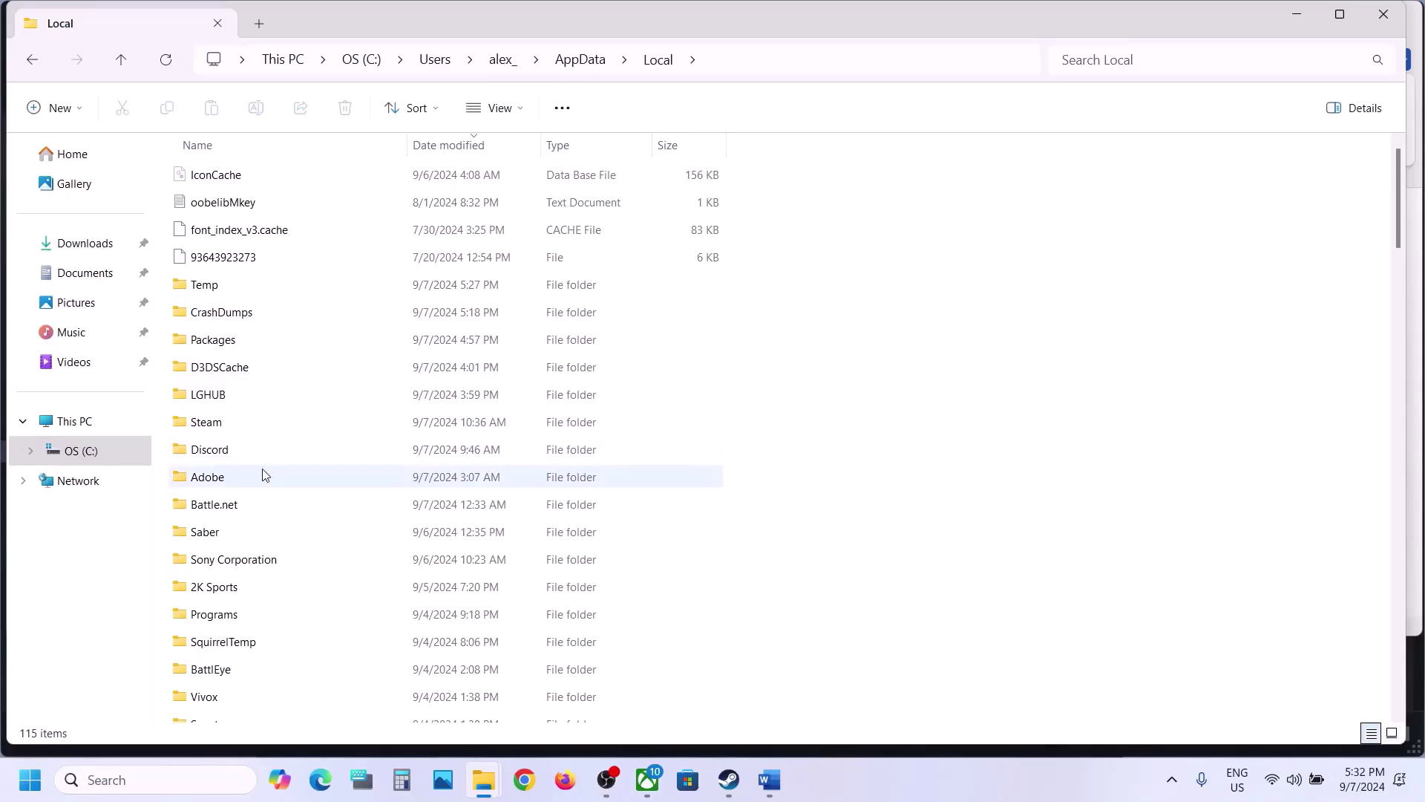
pyautogui.click(214, 594)
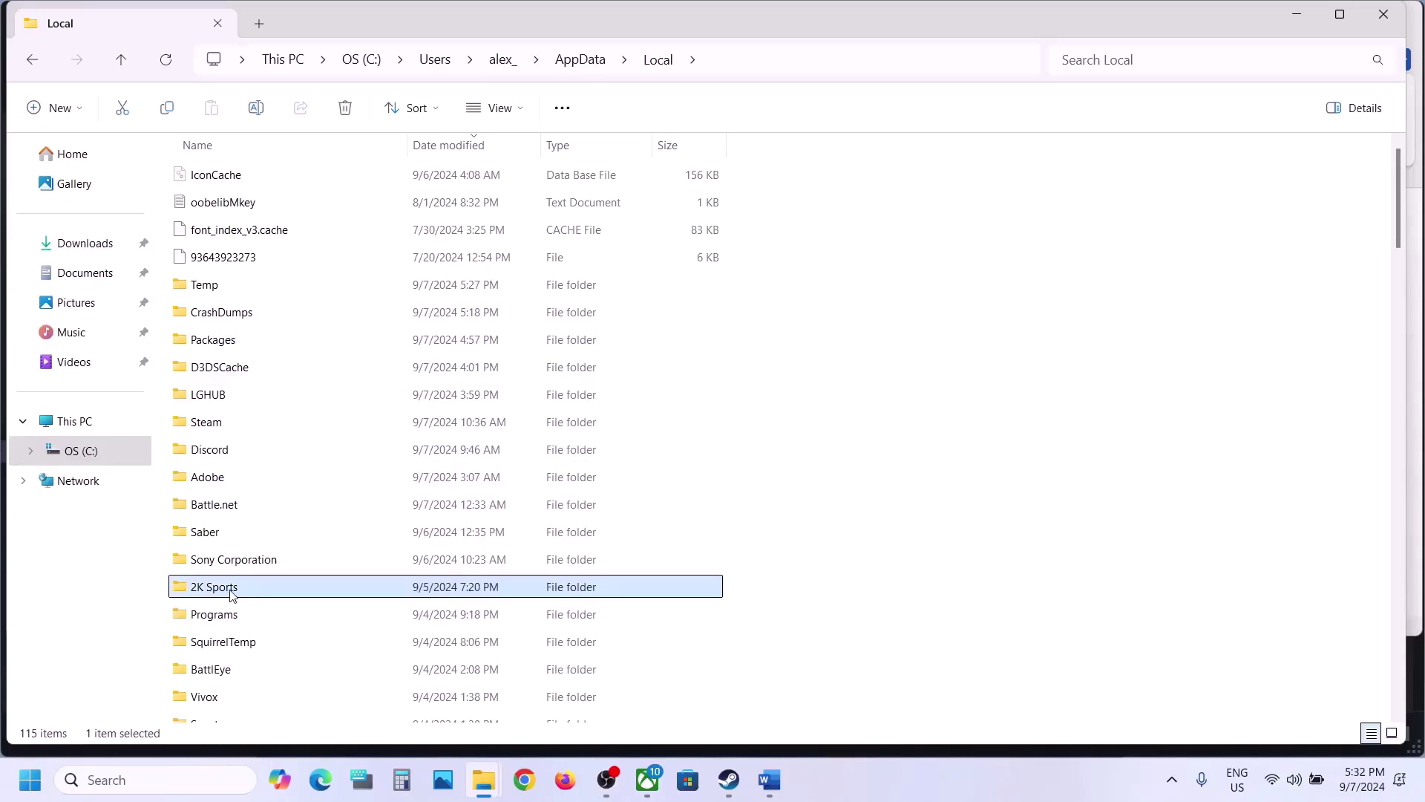
pyautogui.doubleClick(231, 594)
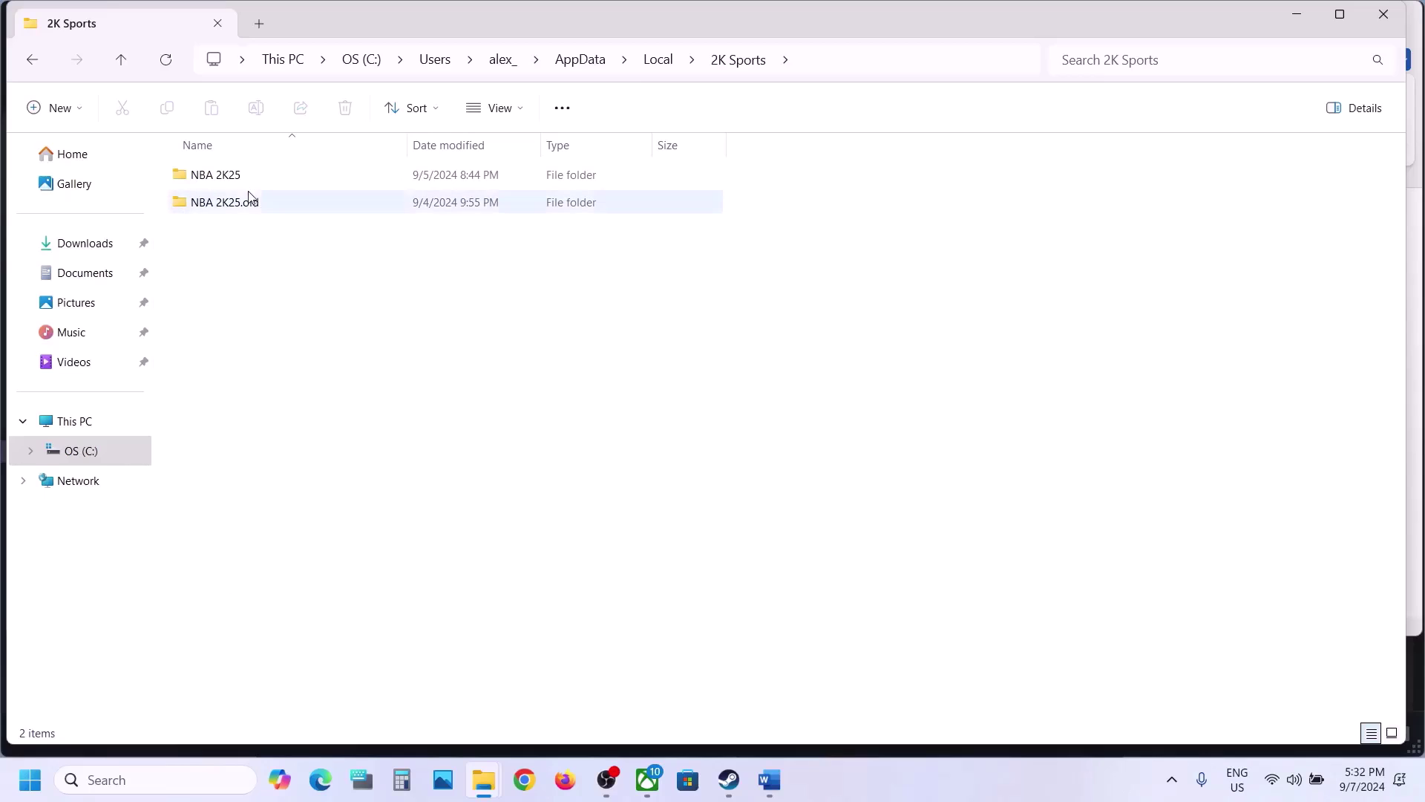
pyautogui.click(230, 183)
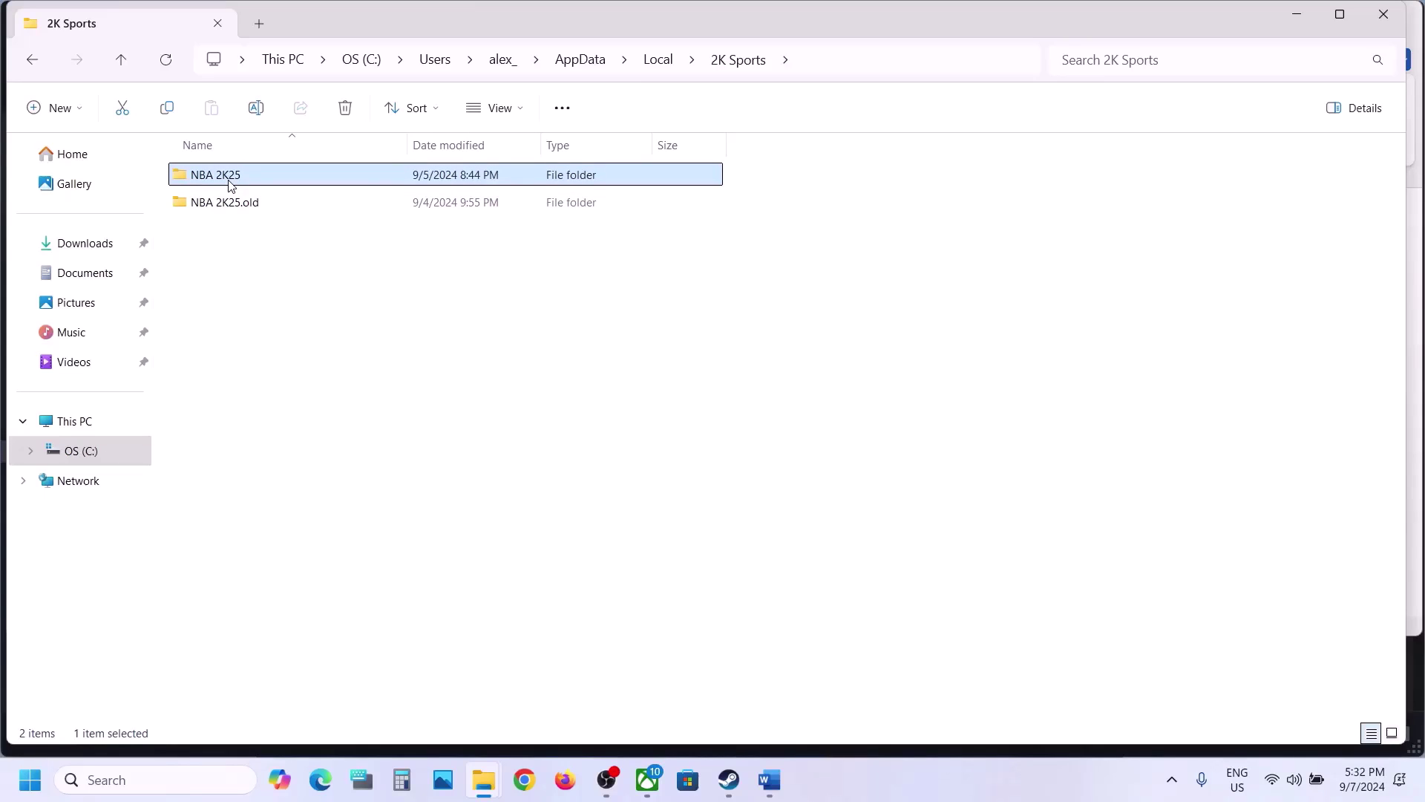
pyautogui.doubleClick(231, 184)
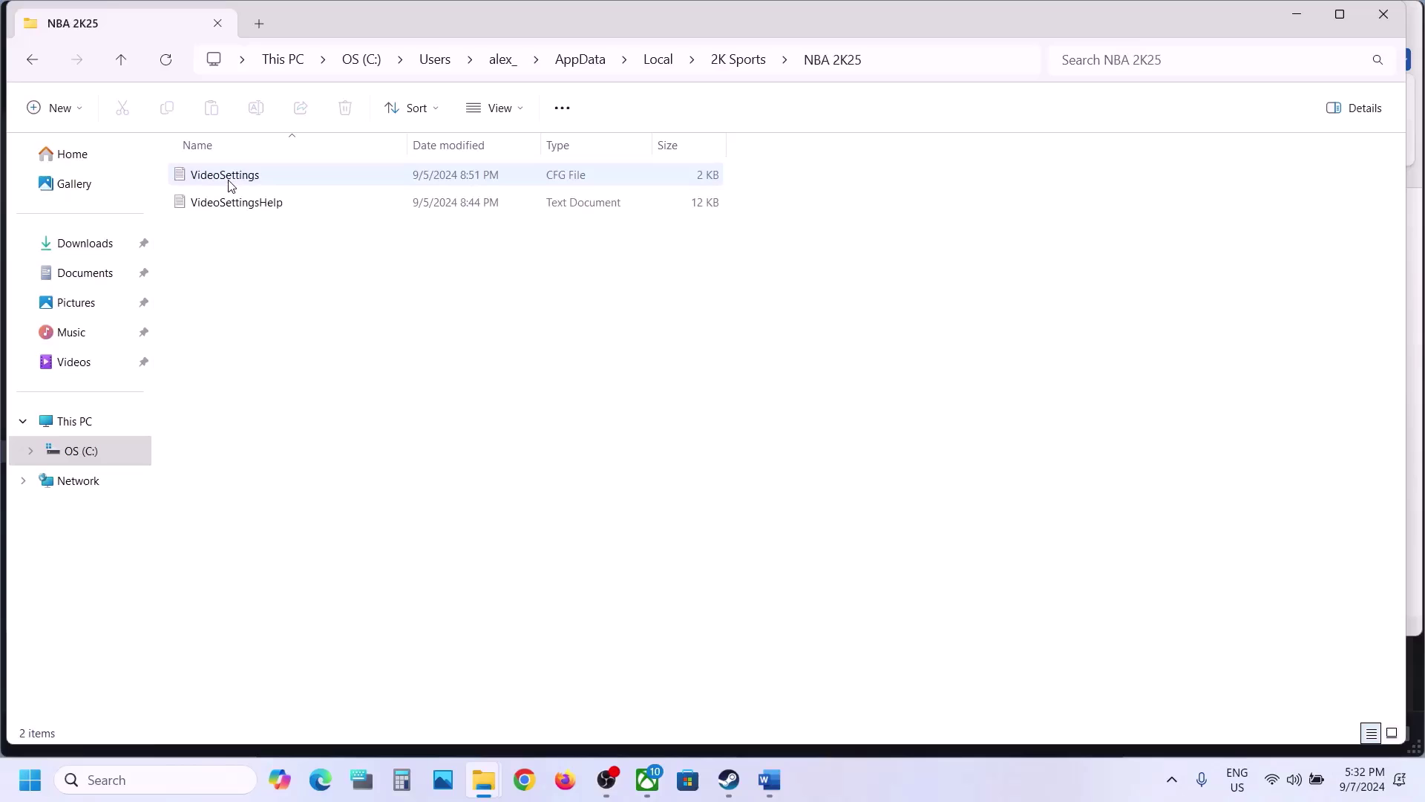
# Step: Open the VideoSettings CFG file in Notepad
pyautogui.click(231, 185)
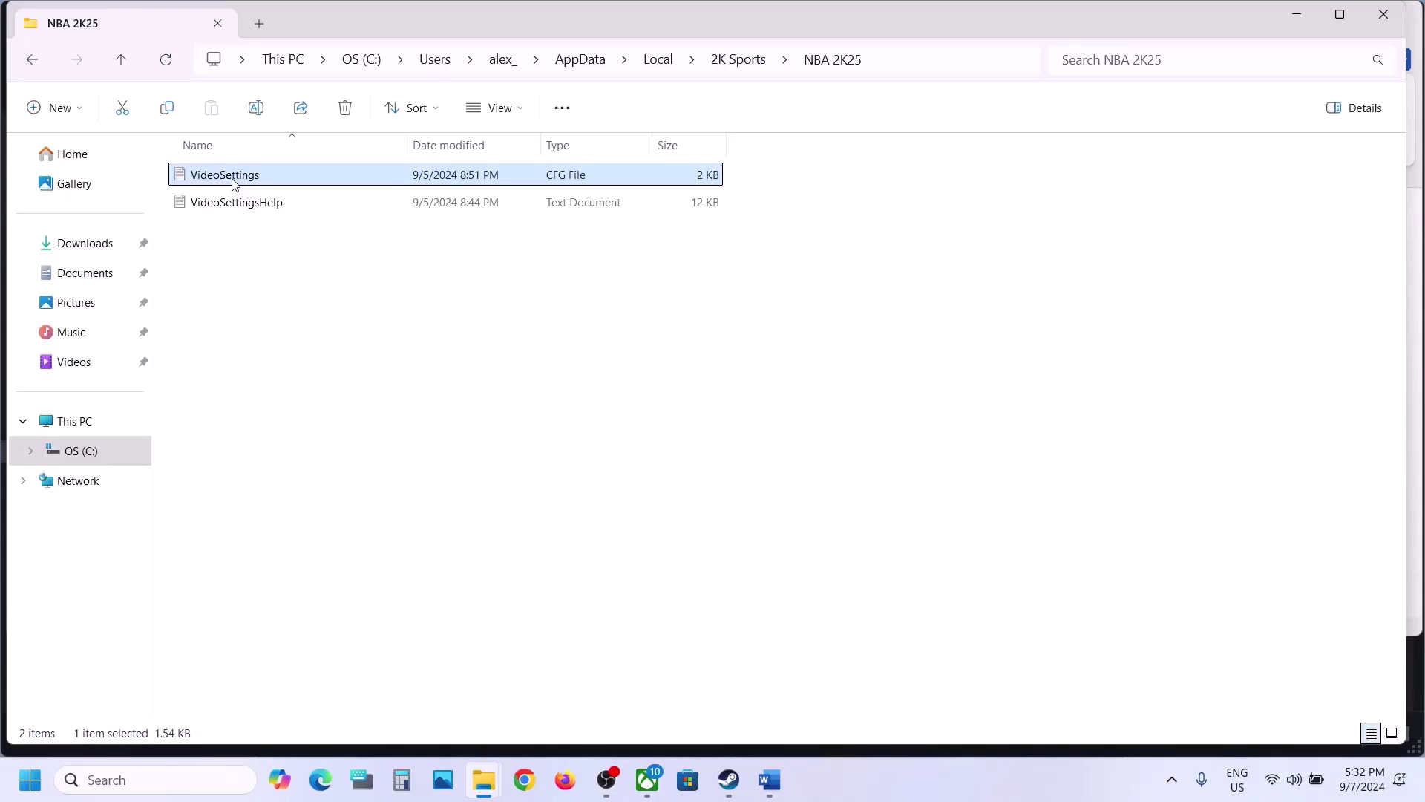
pyautogui.rightClick(242, 182)
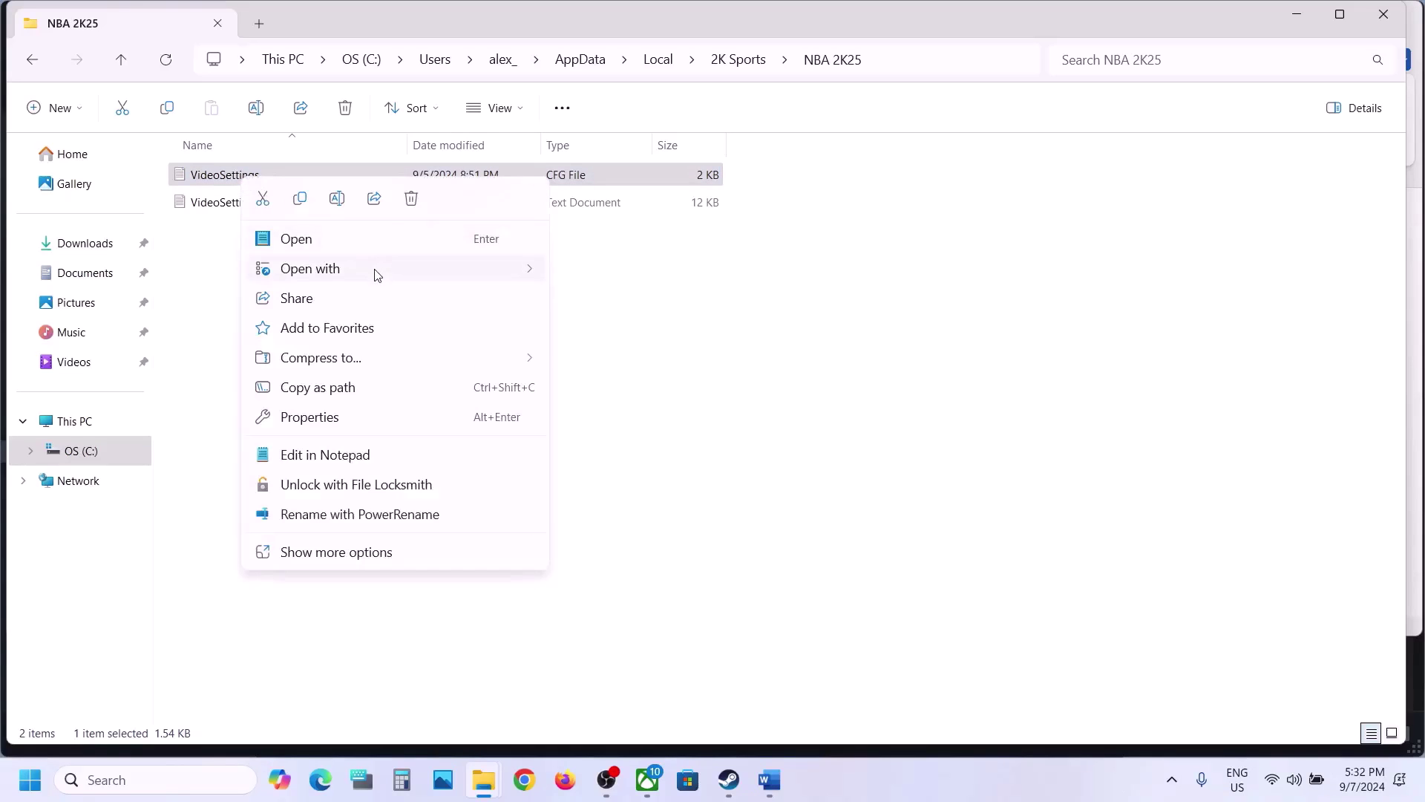
pyautogui.moveTo(375, 274)
pyautogui.click(601, 274)
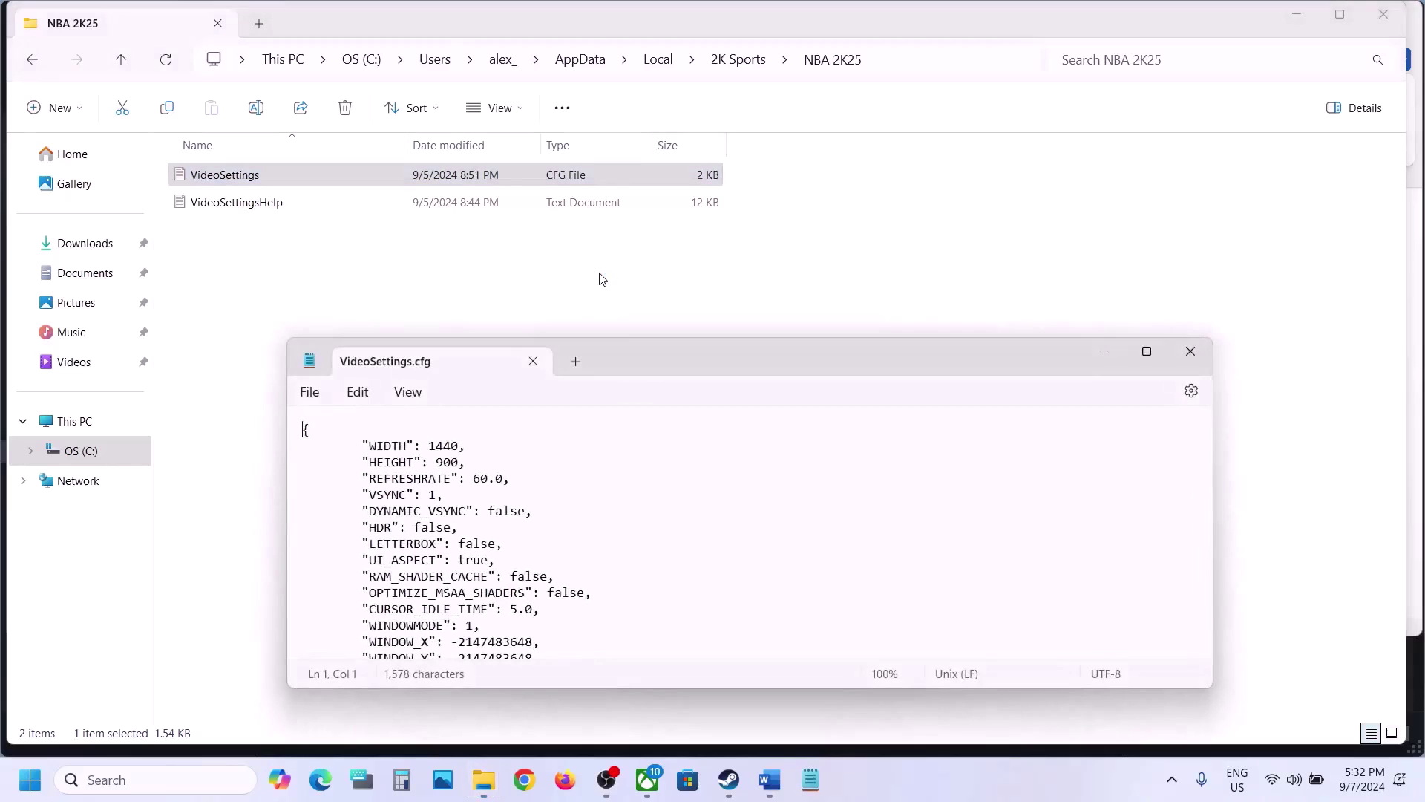
# Step: Try to save VideoSettings.cfg with a REFRESHRATE of 60.0, and close the file without saving
pyautogui.click(488, 479)
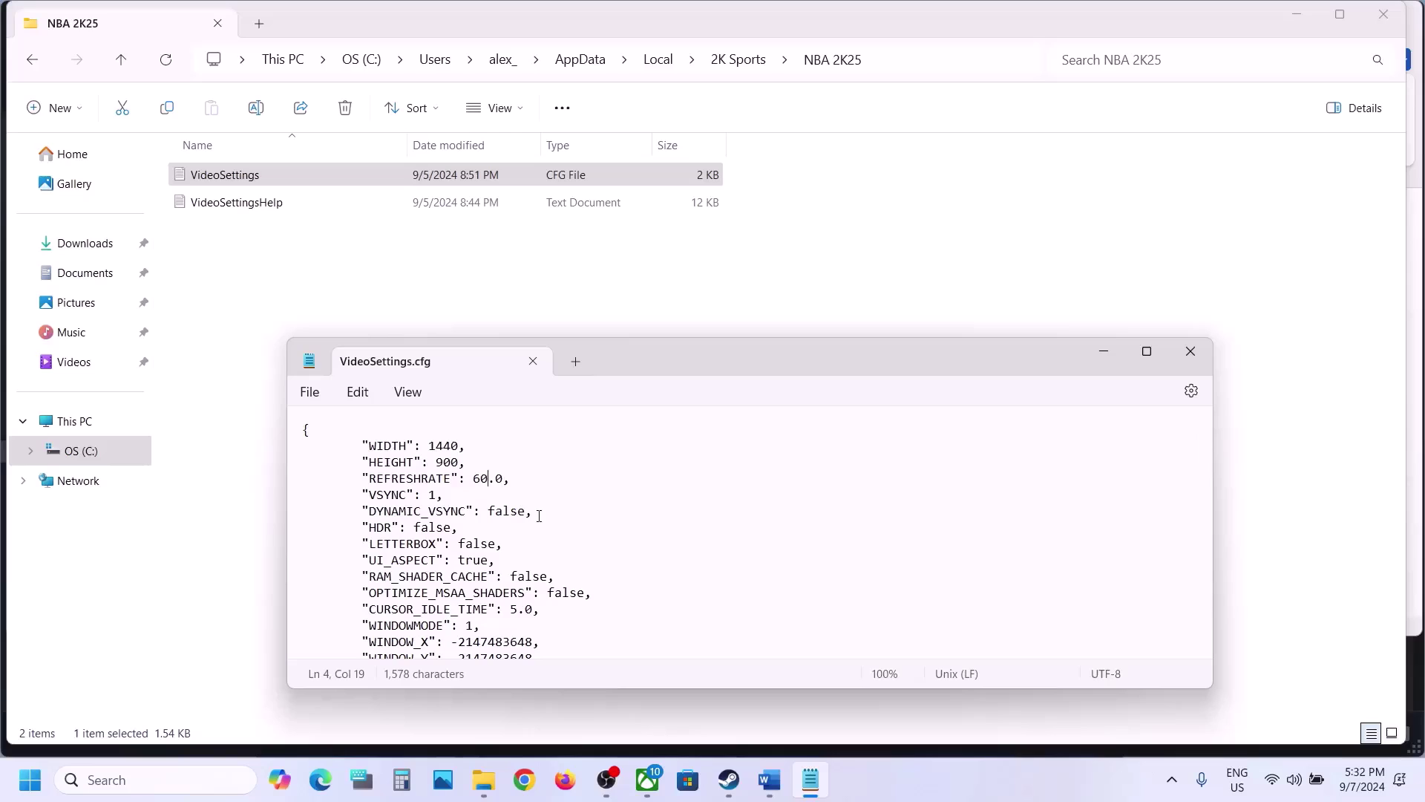
pyautogui.press('BackSpace')
pyautogui.write('44')
pyautogui.press('BackSpace')
pyautogui.click(310, 391)
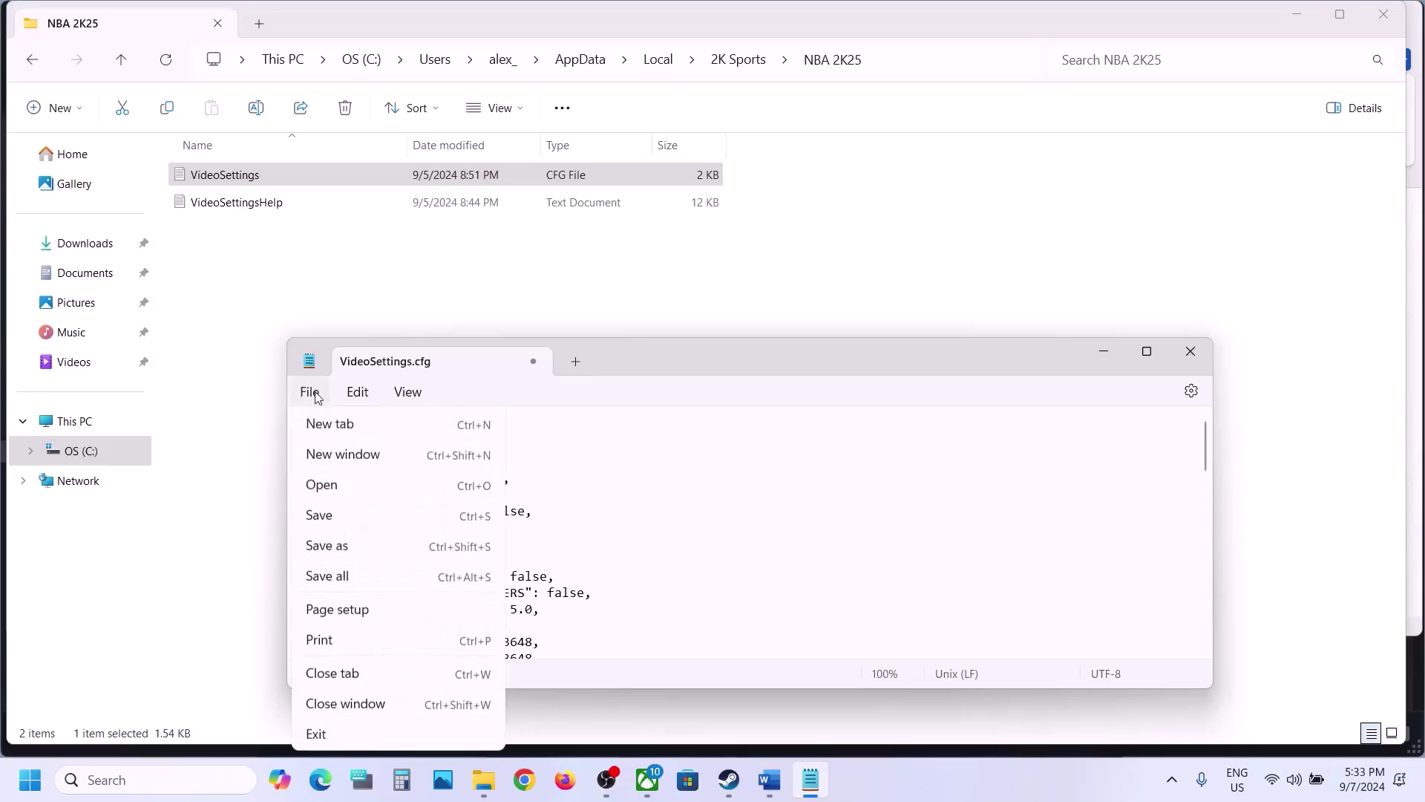
pyautogui.click(352, 520)
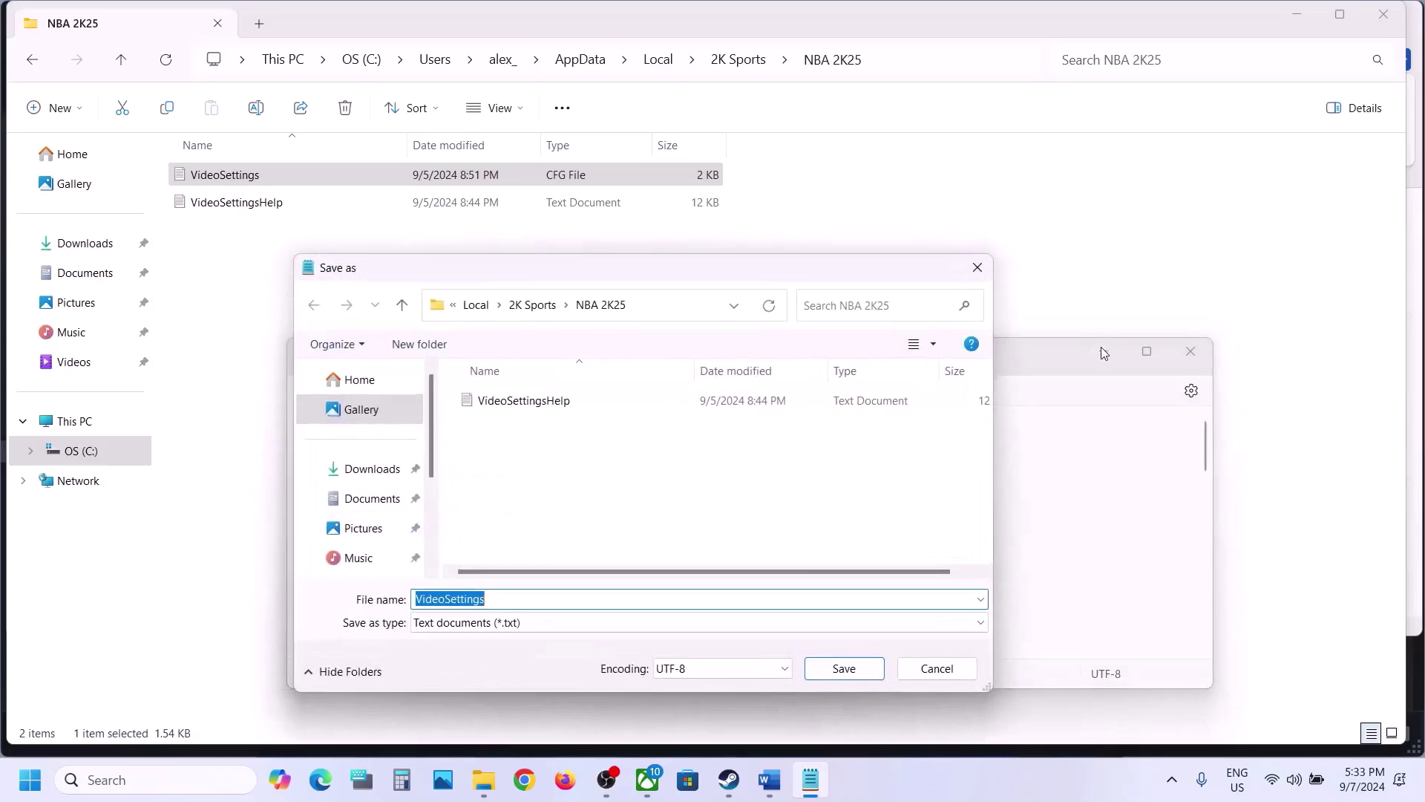
pyautogui.click(977, 267)
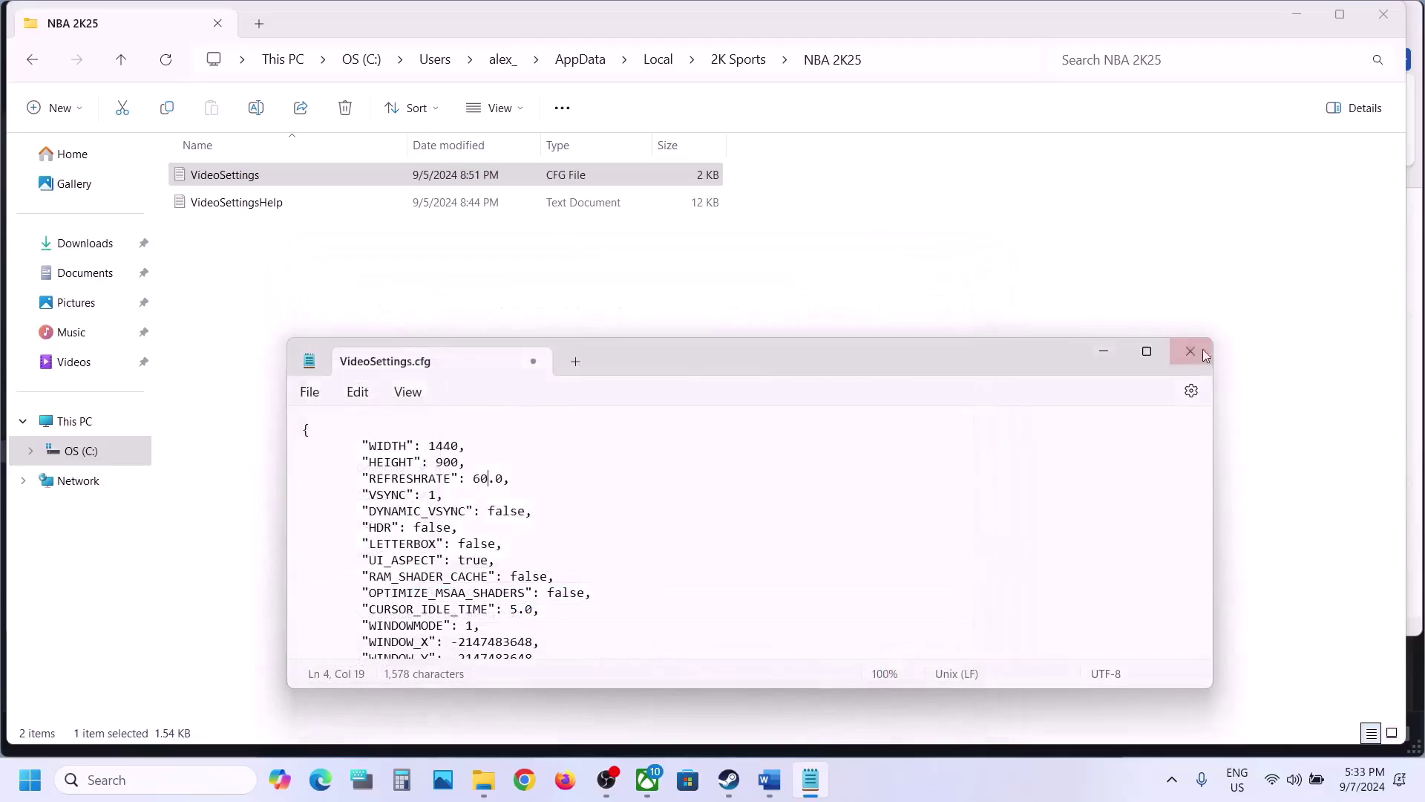
pyautogui.click(1206, 358)
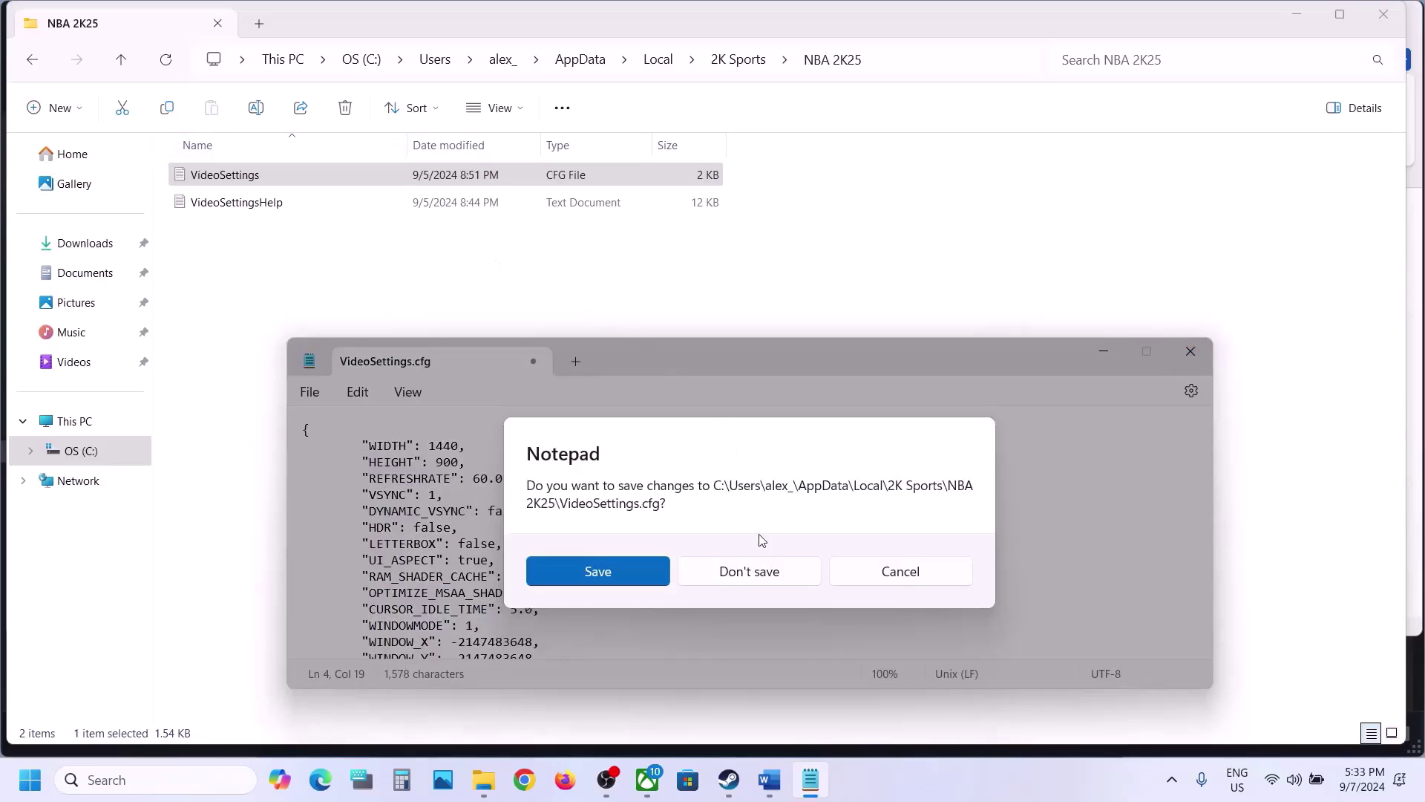
pyautogui.click(739, 575)
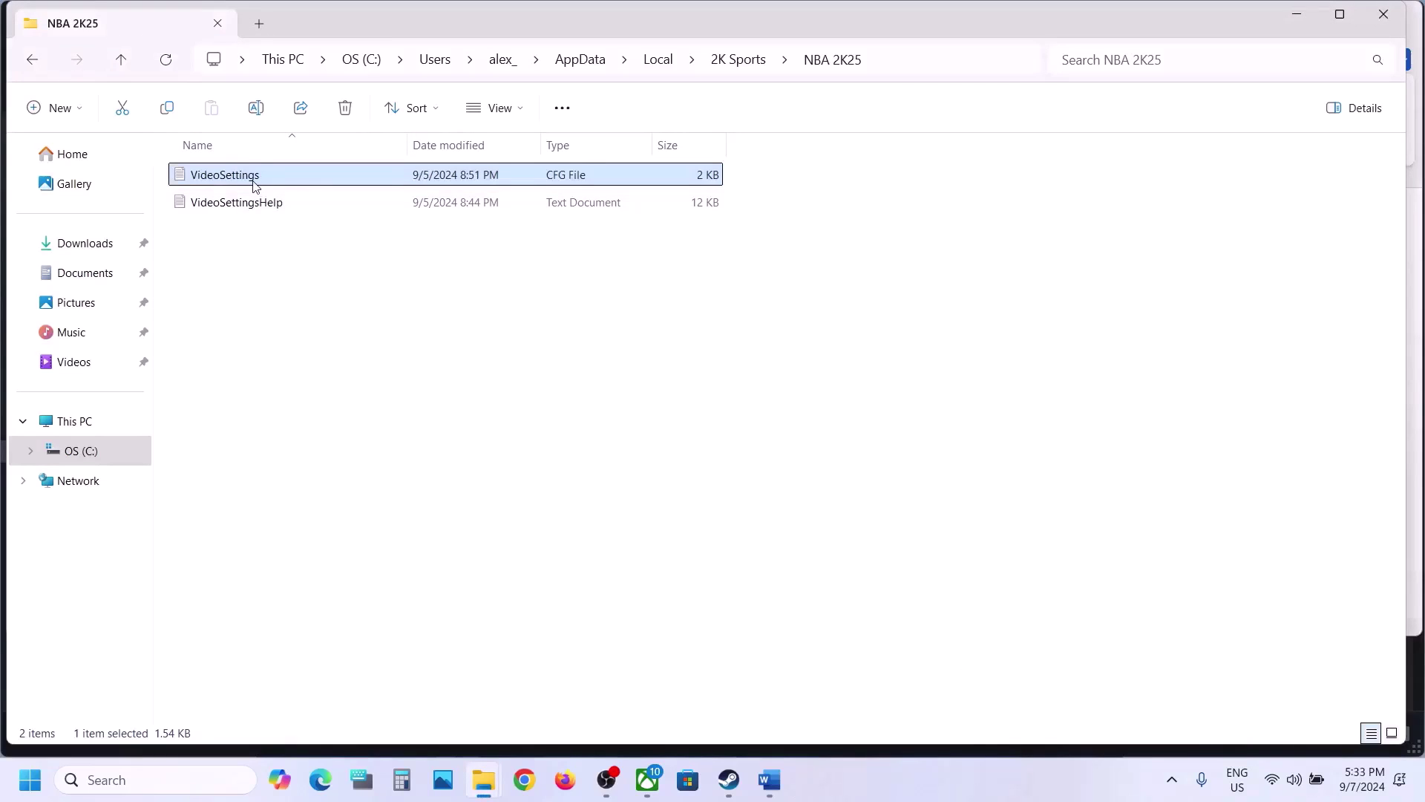
# Step: Clear the Read-only attribute in the properties of the VideoSettings CFG file
pyautogui.rightClick(253, 186)
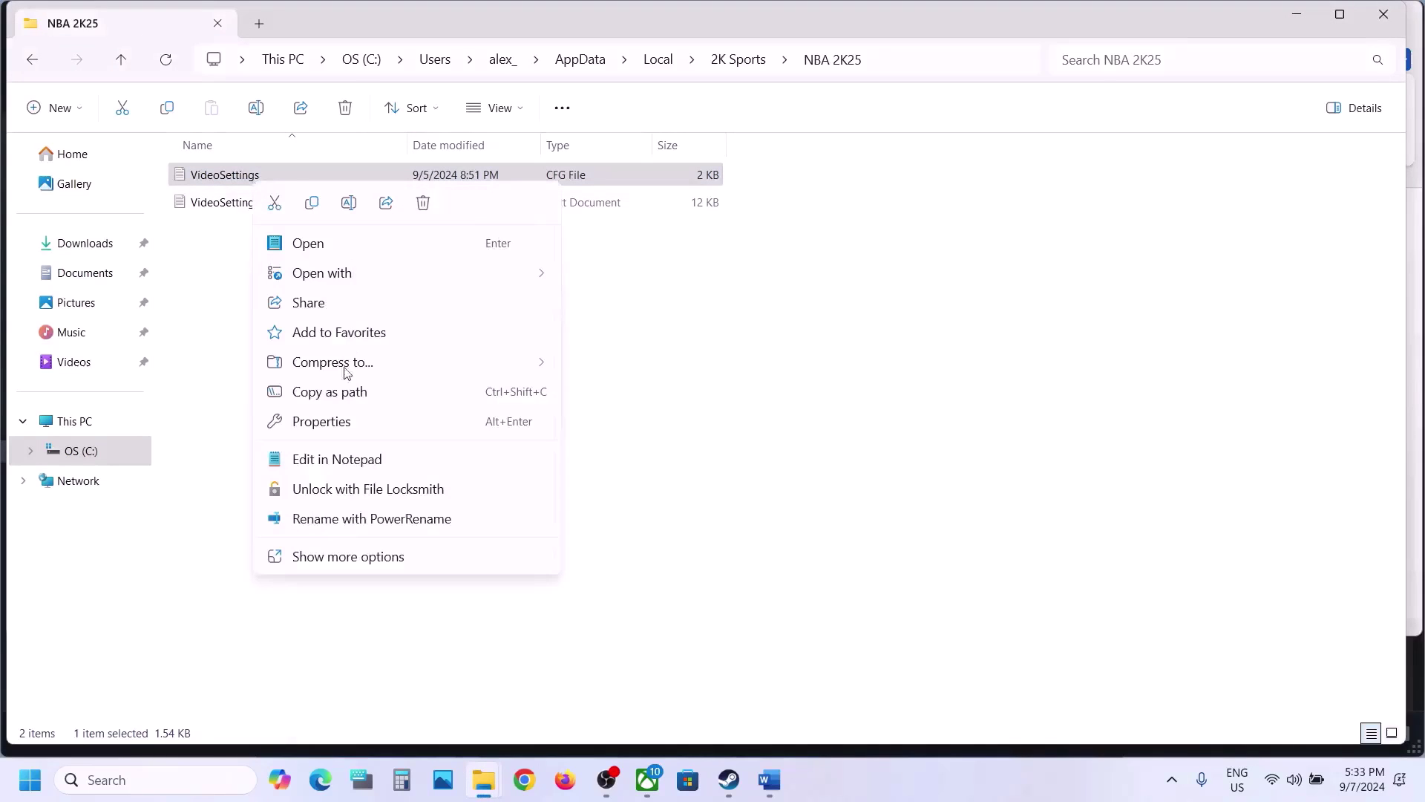
pyautogui.click(323, 422)
pyautogui.click(358, 530)
pyautogui.click(359, 530)
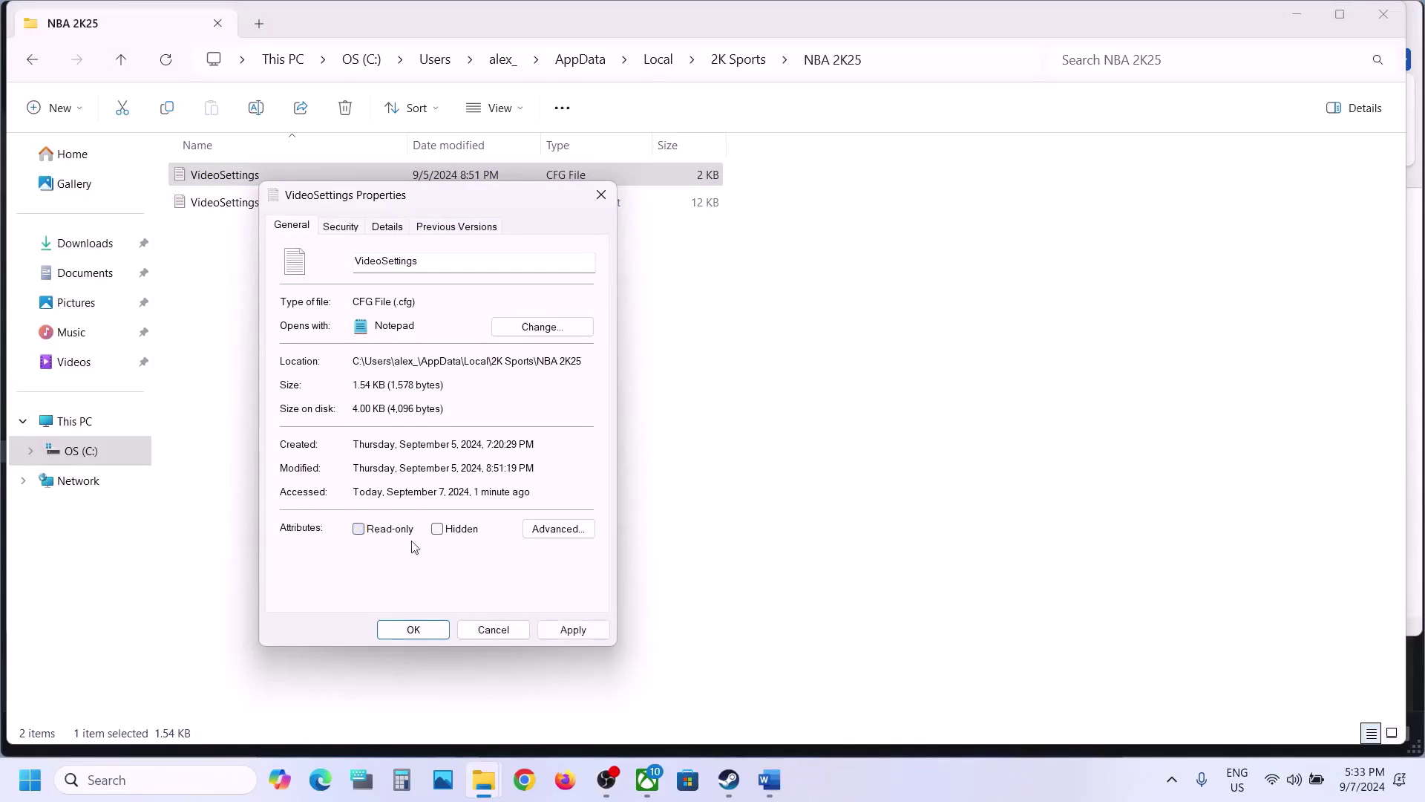
pyautogui.click(573, 629)
pyautogui.click(410, 636)
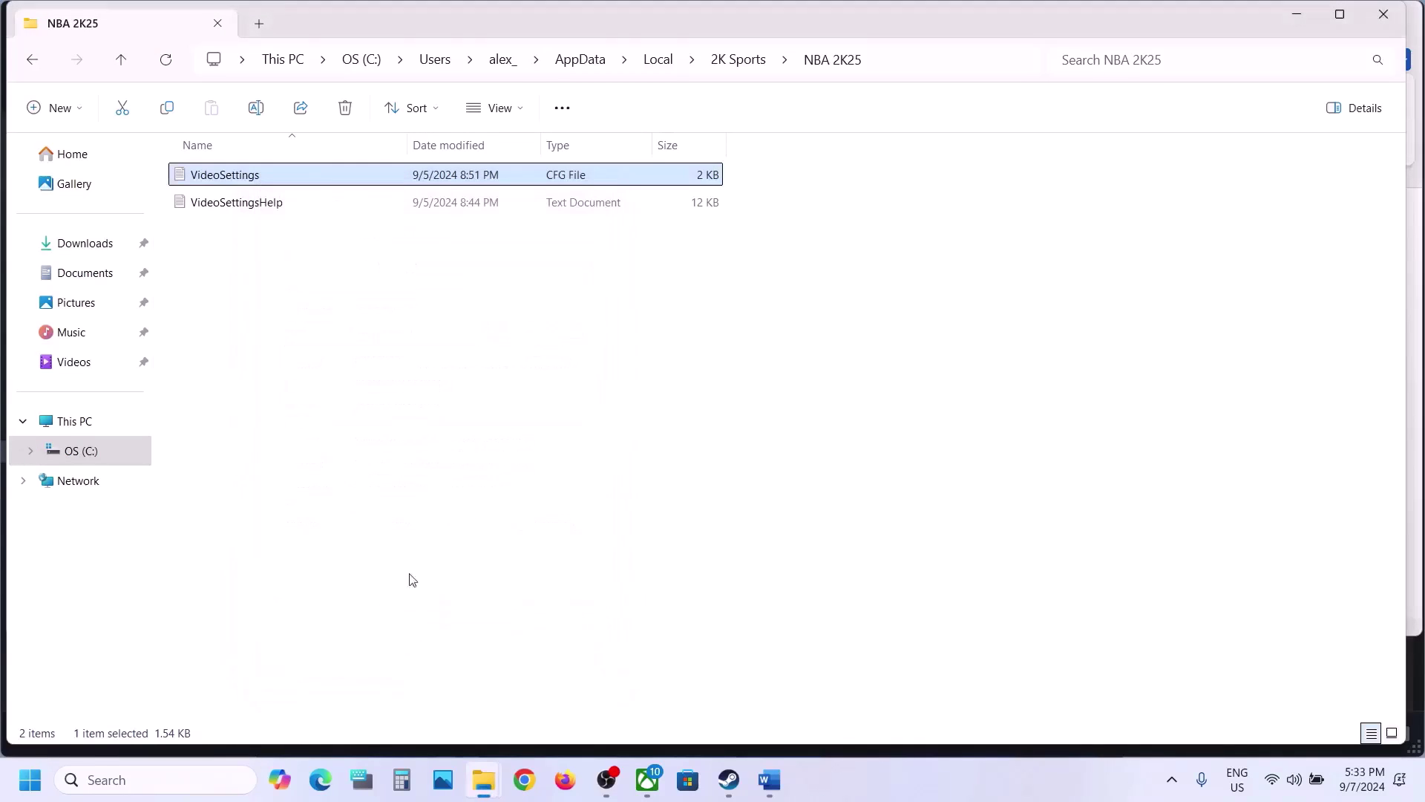
# Step: Reopen VideoSettings.cfg in Notepad, and save it with the REFRESHRATE kept at 60.0
pyautogui.doubleClick(251, 175)
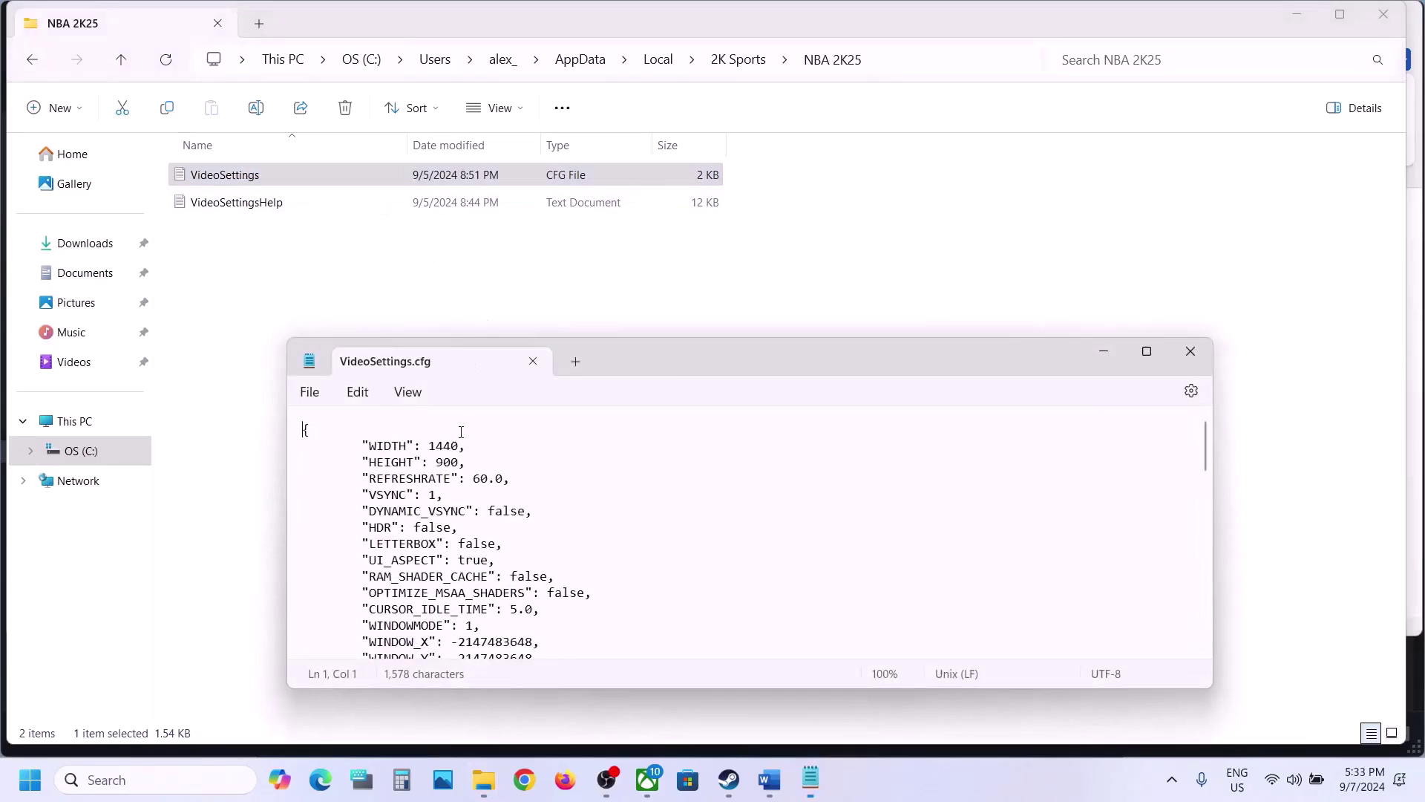
pyautogui.click(487, 481)
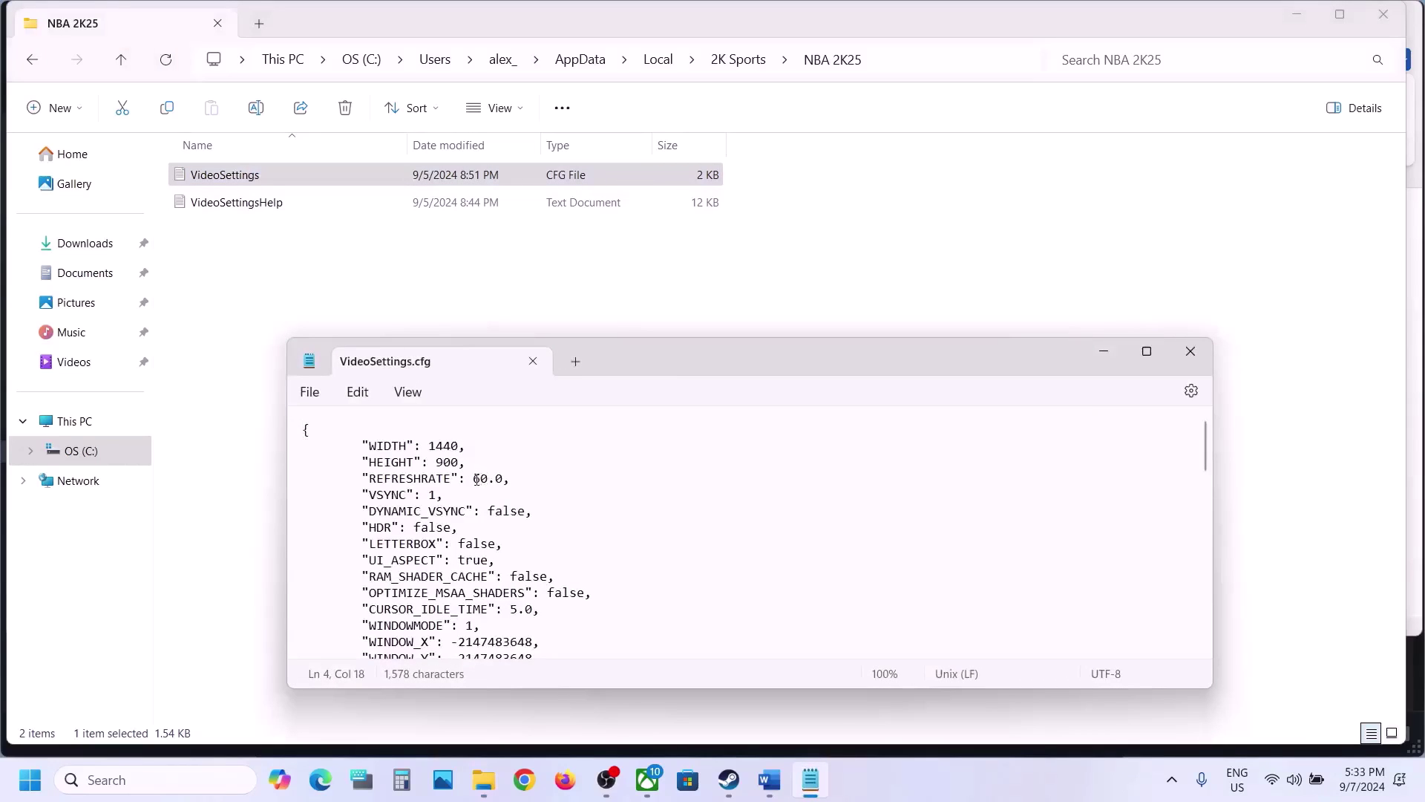
pyautogui.moveTo(476, 483); pyautogui.dragTo(491, 484)
pyautogui.click(309, 392)
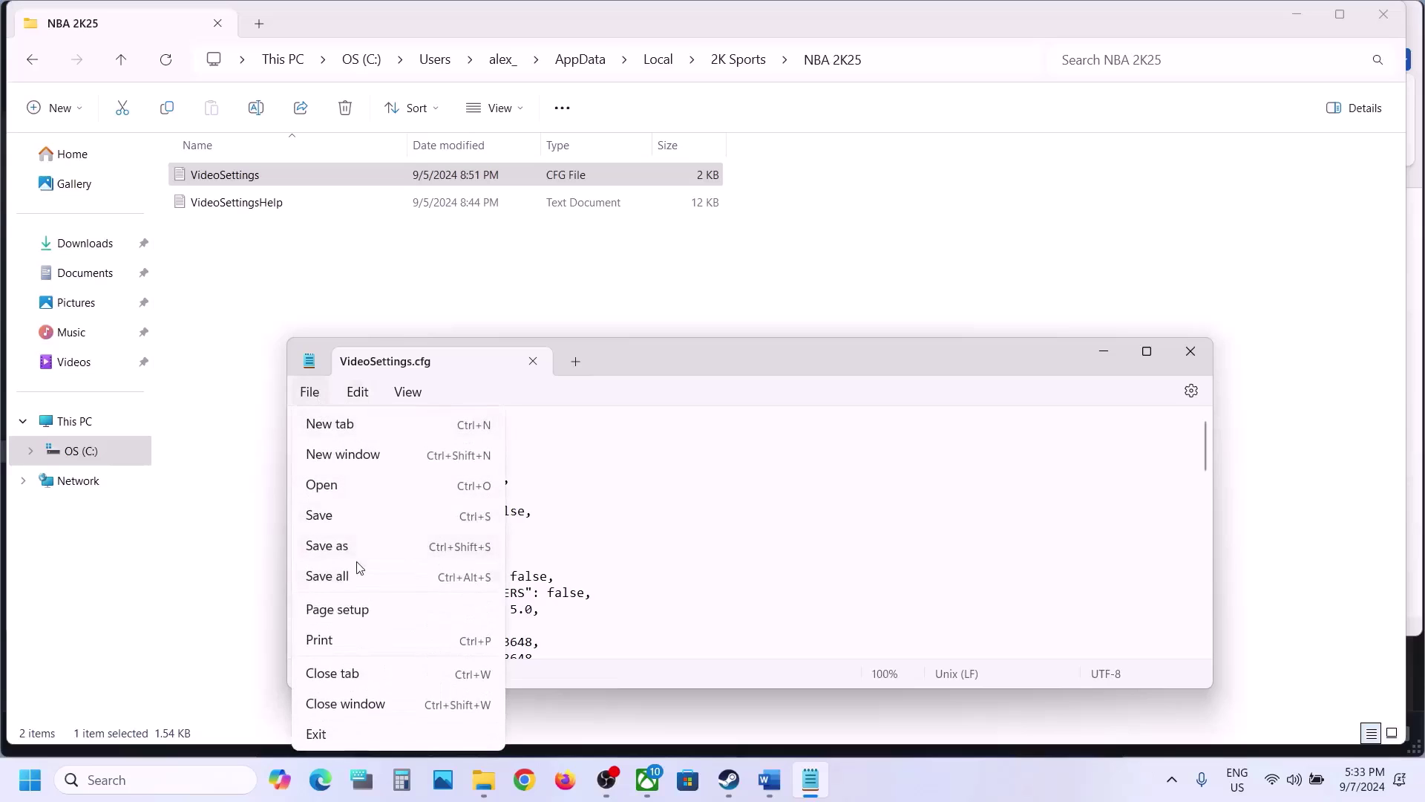
pyautogui.click(338, 520)
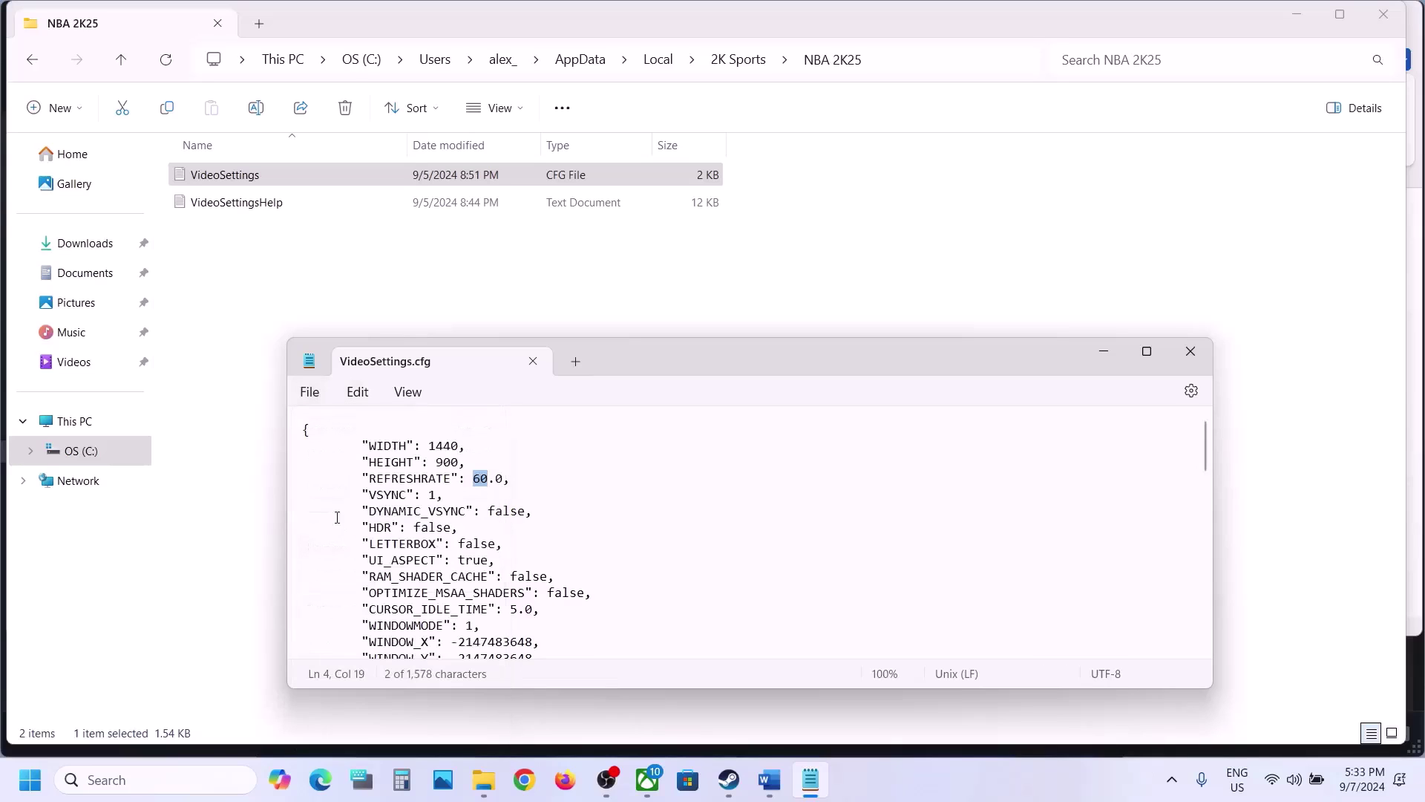
pyautogui.click(1191, 351)
# Step: Set the VideoSettings CFG file to Read-only, and recheck the attribute in its properties
pyautogui.rightClick(274, 179)
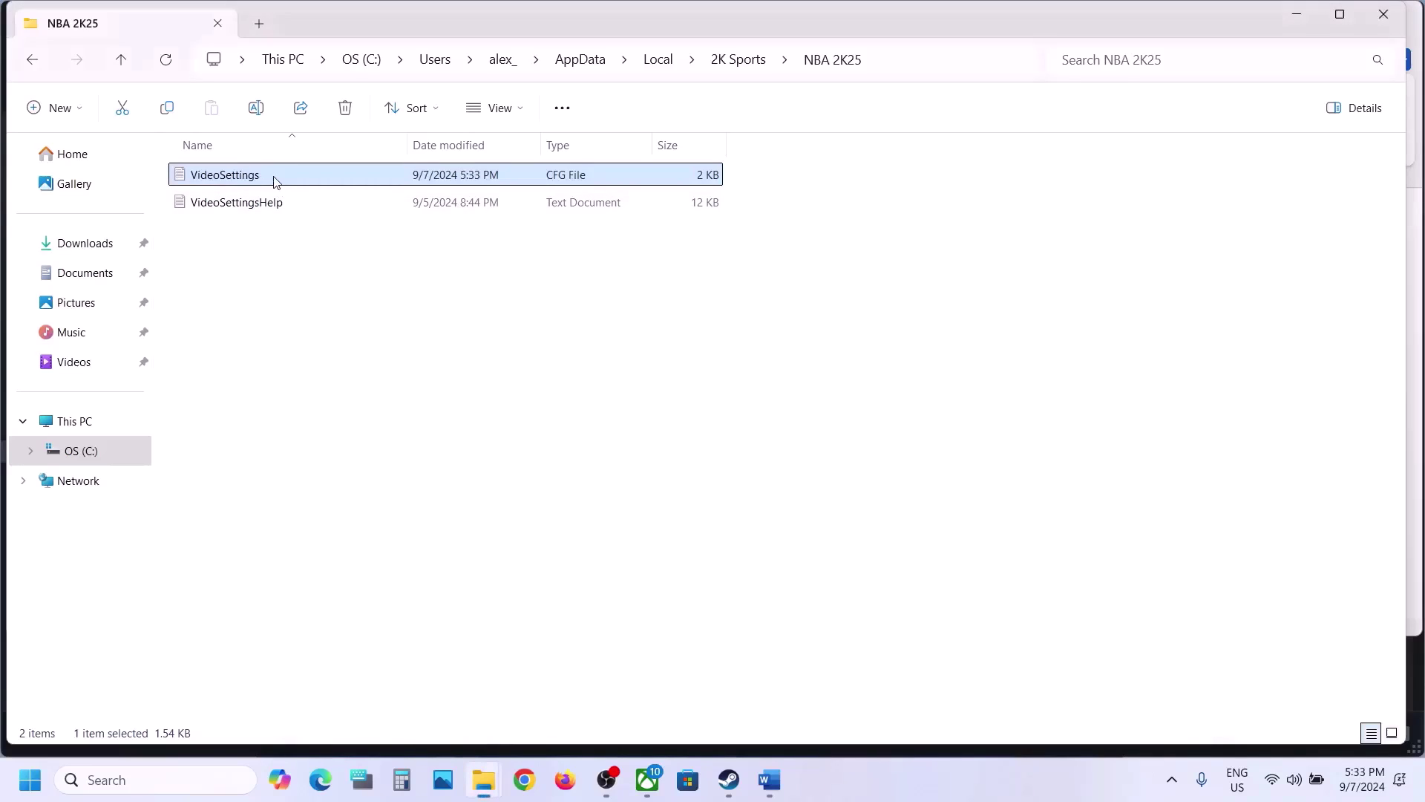
pyautogui.click(347, 418)
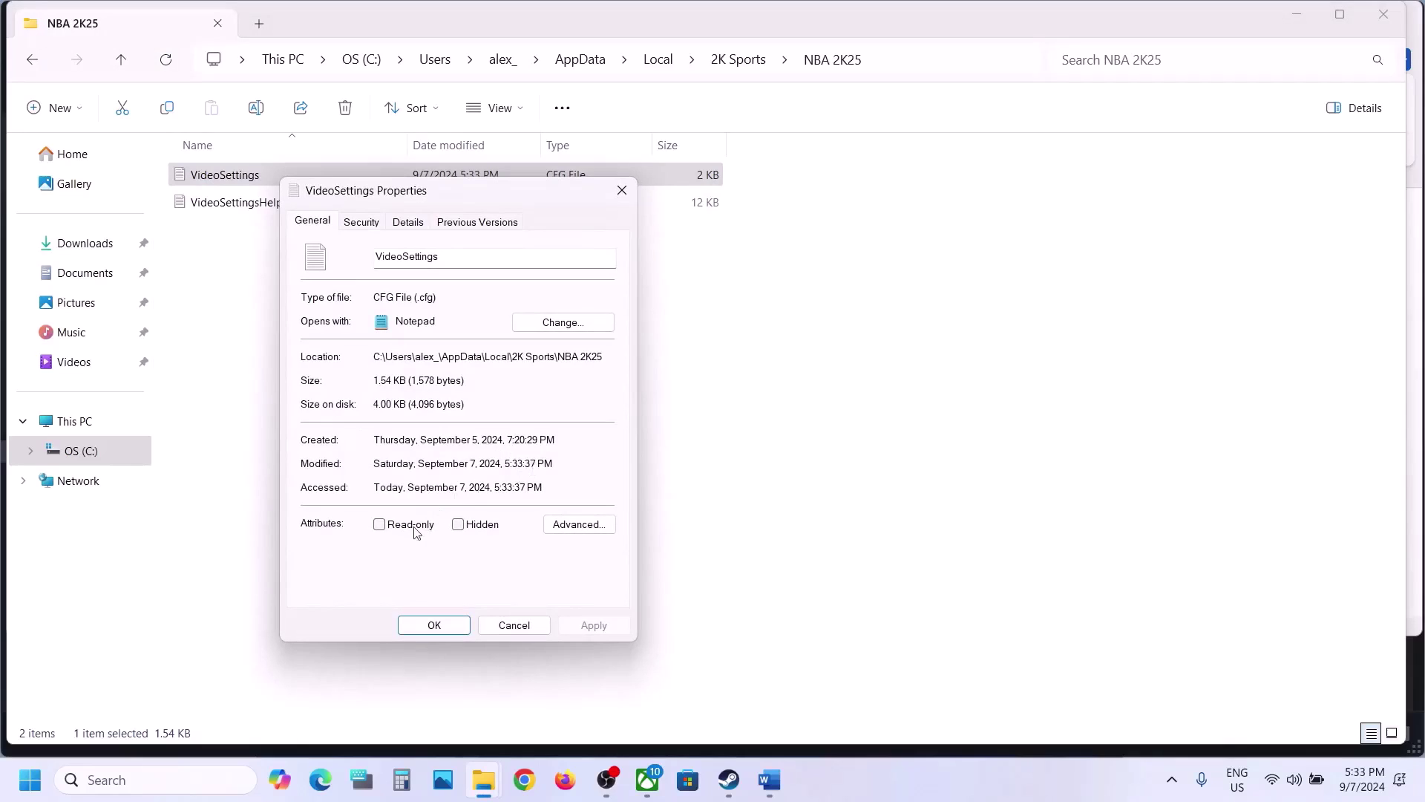
pyautogui.click(380, 527)
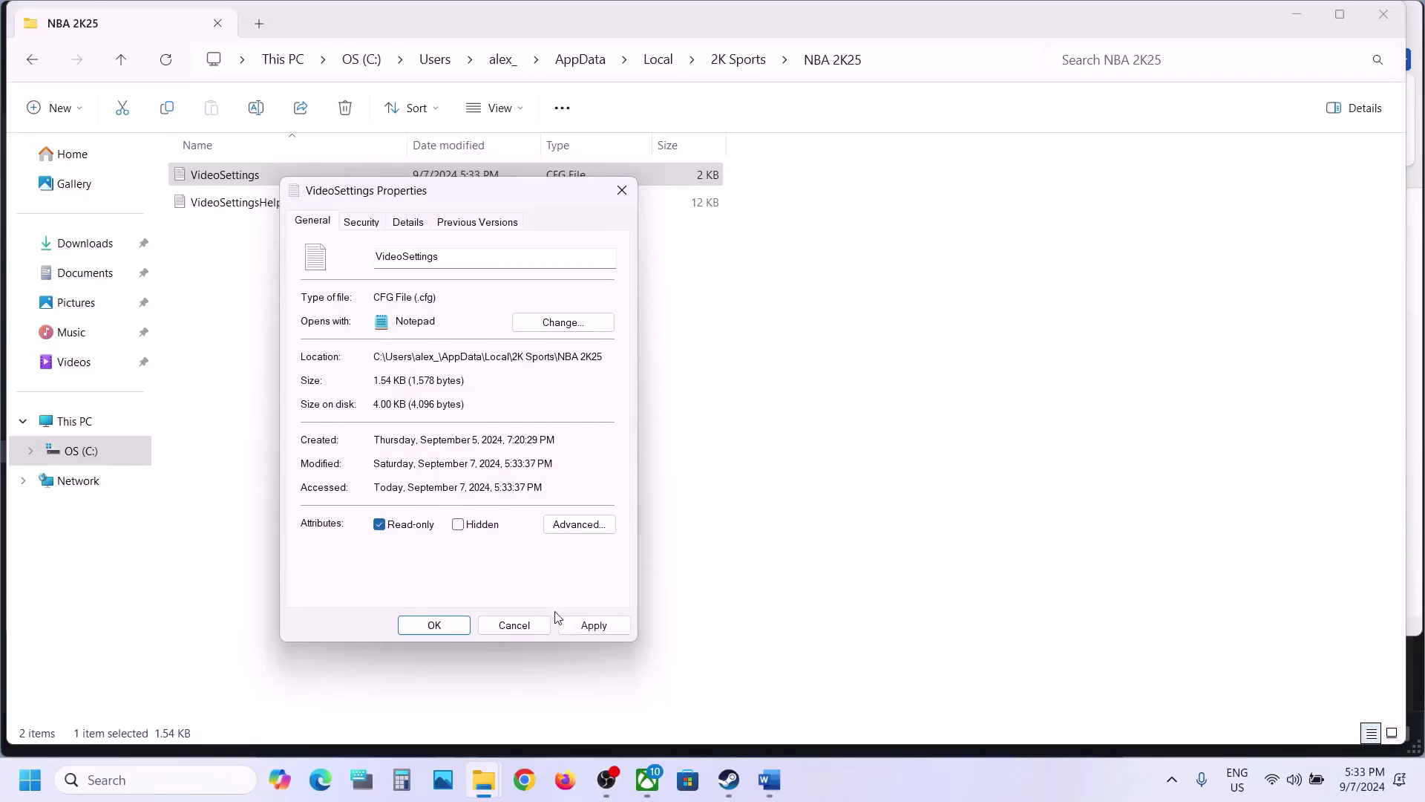
pyautogui.click(593, 625)
pyautogui.click(439, 626)
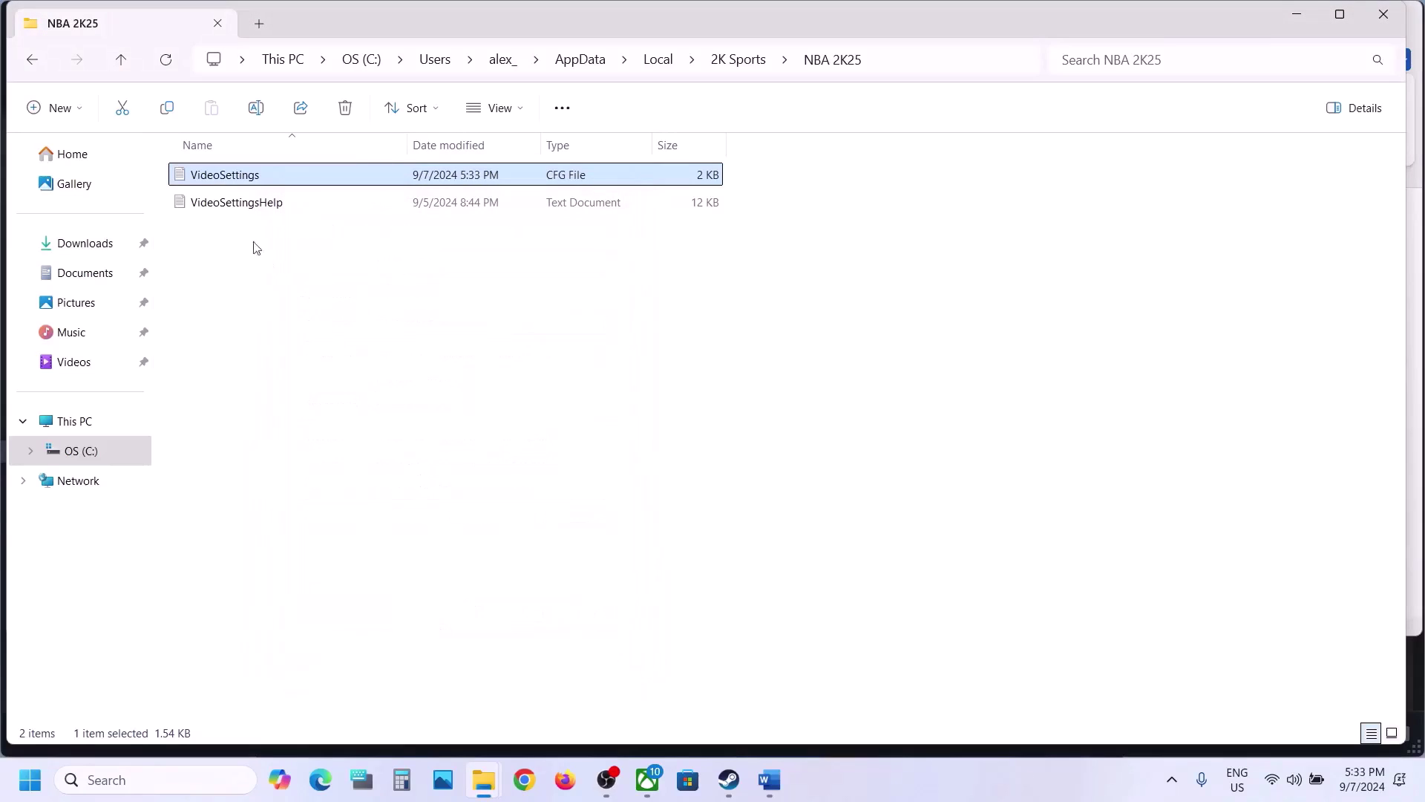
pyautogui.rightClick(225, 183)
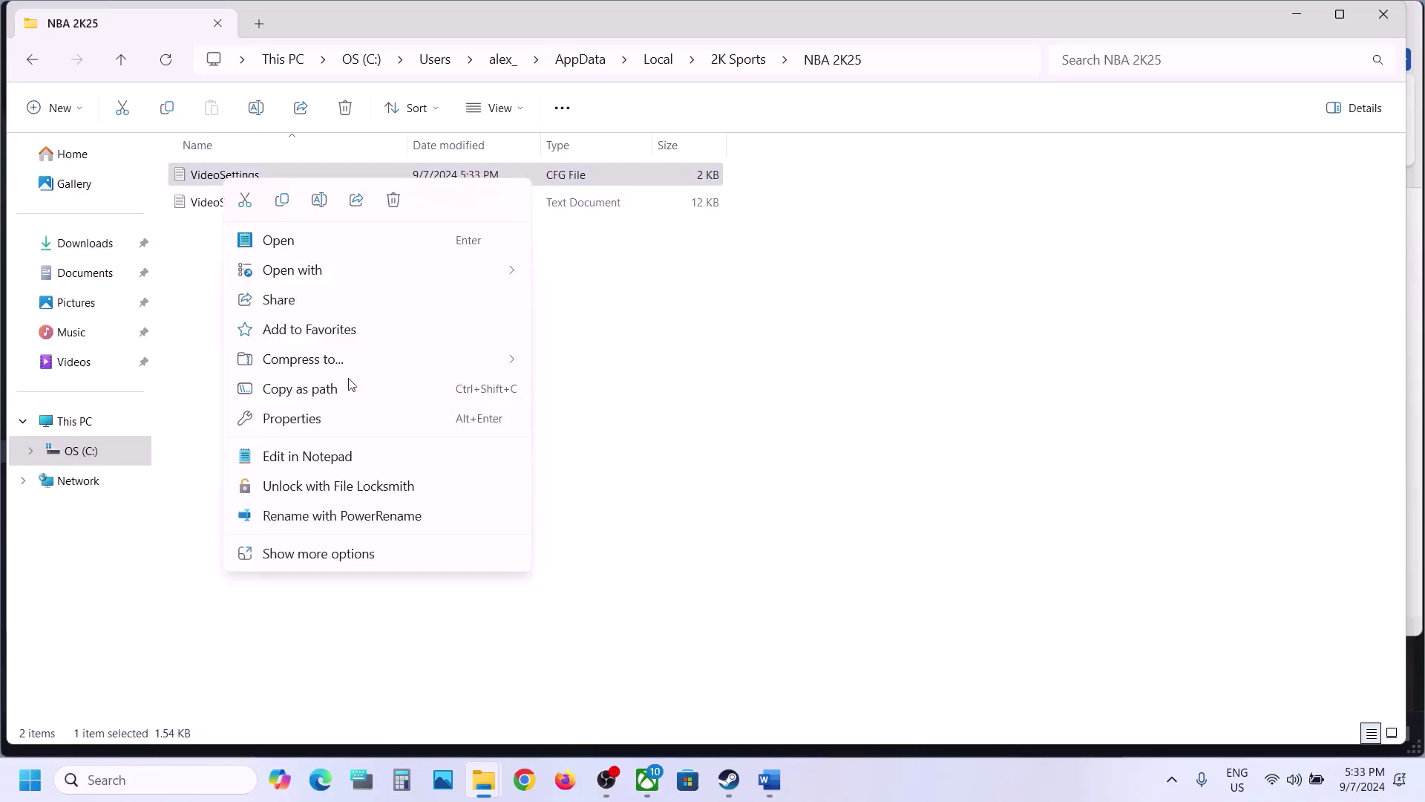
pyautogui.click(308, 417)
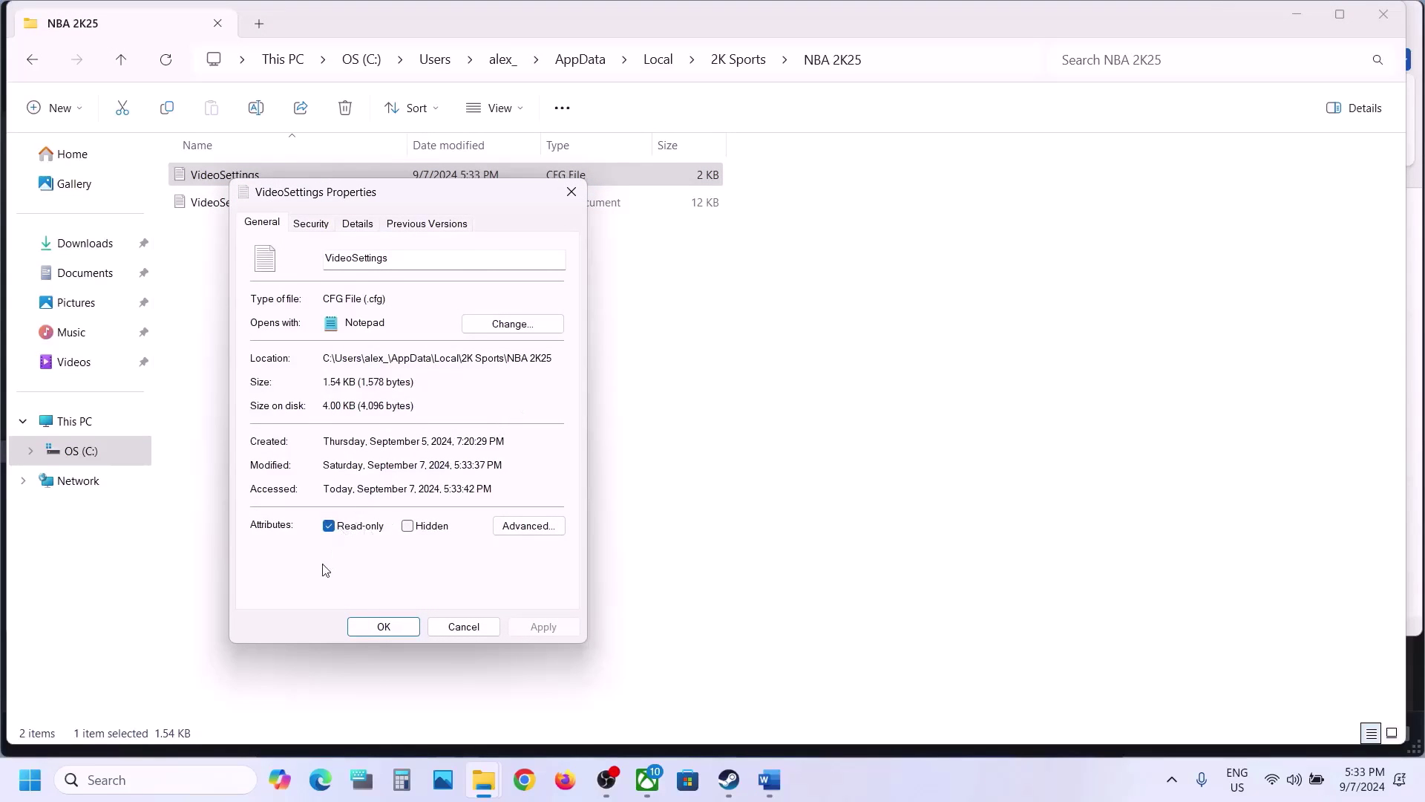
pyautogui.click(383, 627)
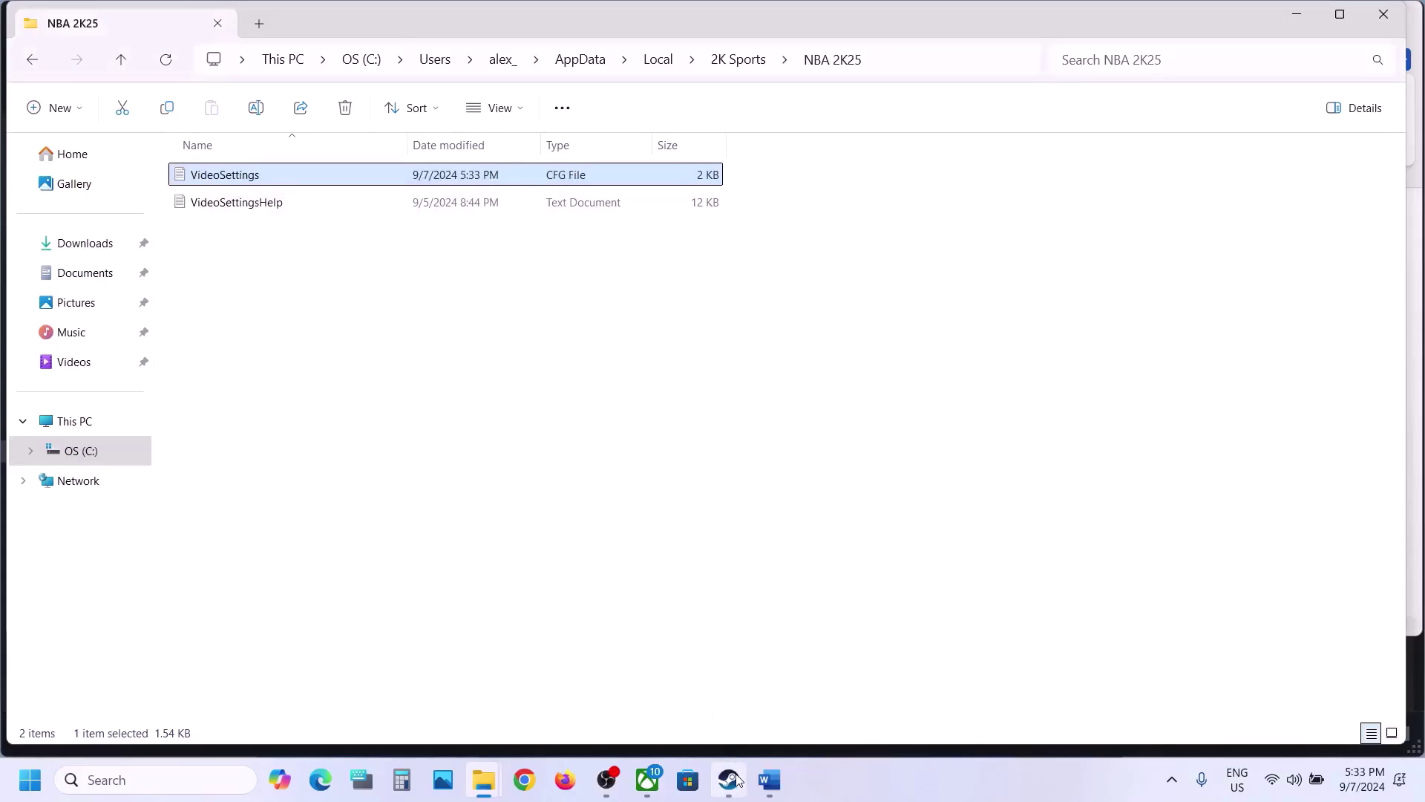
# Step: Highlight "Rename/Delete Video Settings file" in Step 6 of the Word document, and go up to the 2K Sports folder in File Explorer
pyautogui.click(770, 779)
pyautogui.scroll(-3, 526, 449)
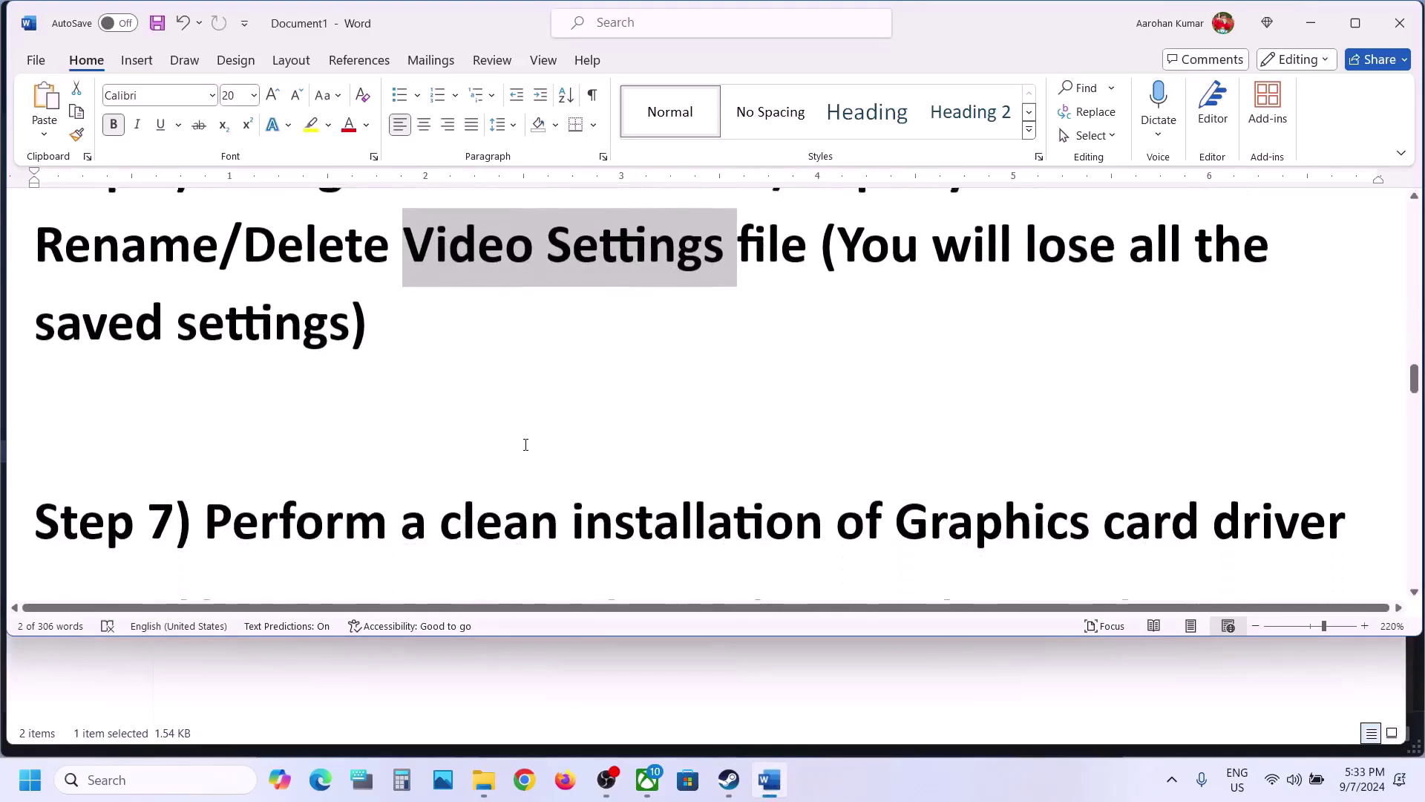
pyautogui.scroll(4, 525, 445)
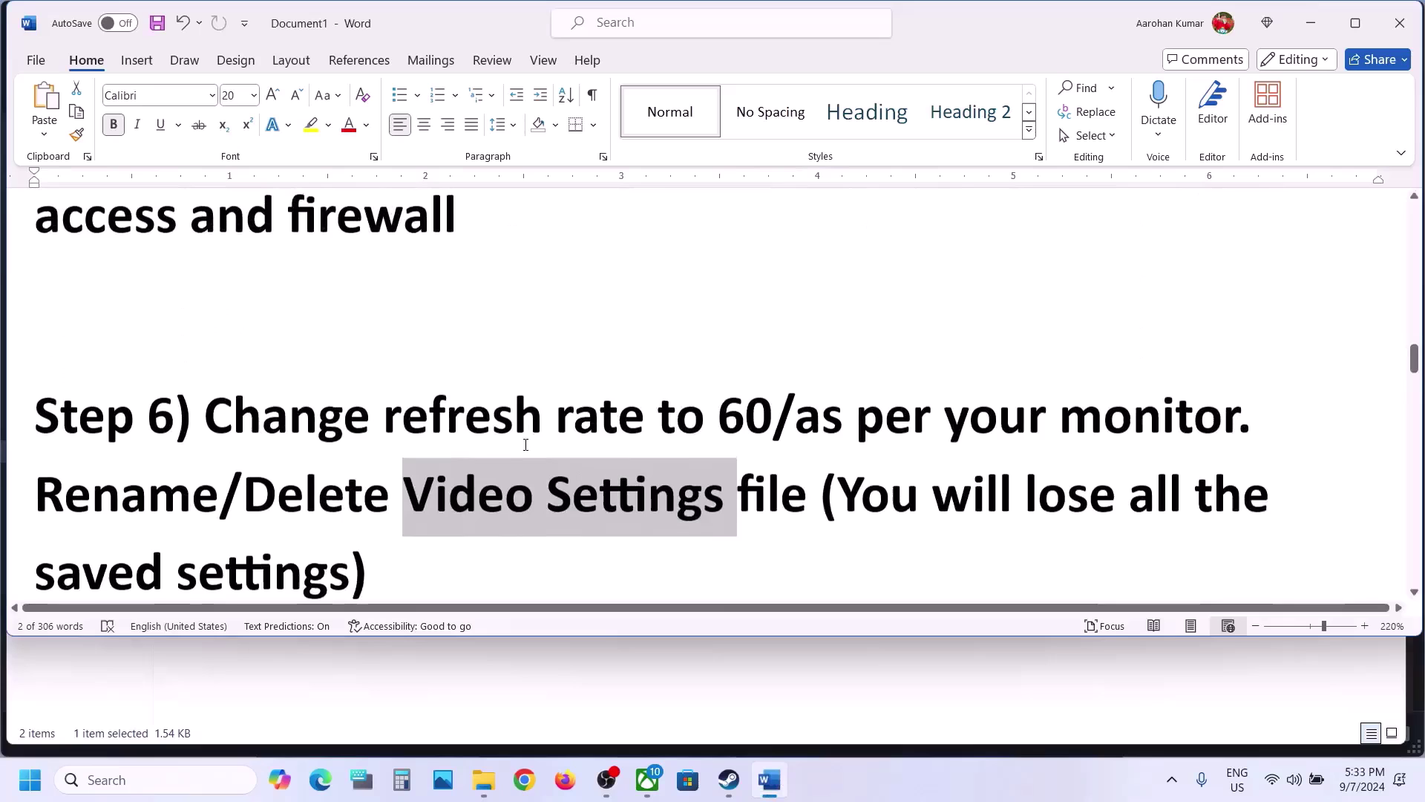
pyautogui.click(596, 471)
pyautogui.moveTo(85, 513); pyautogui.dragTo(765, 511)
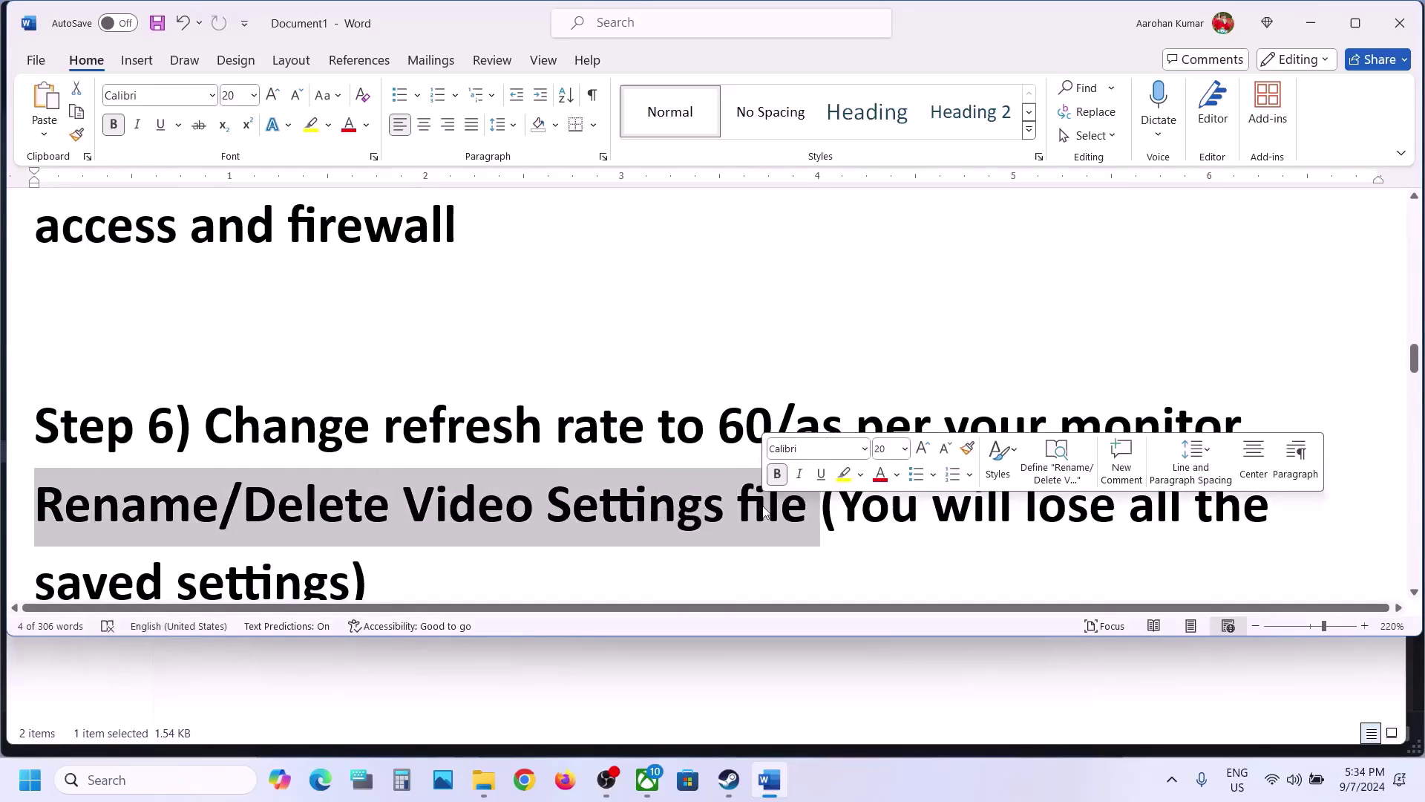
pyautogui.click(1311, 23)
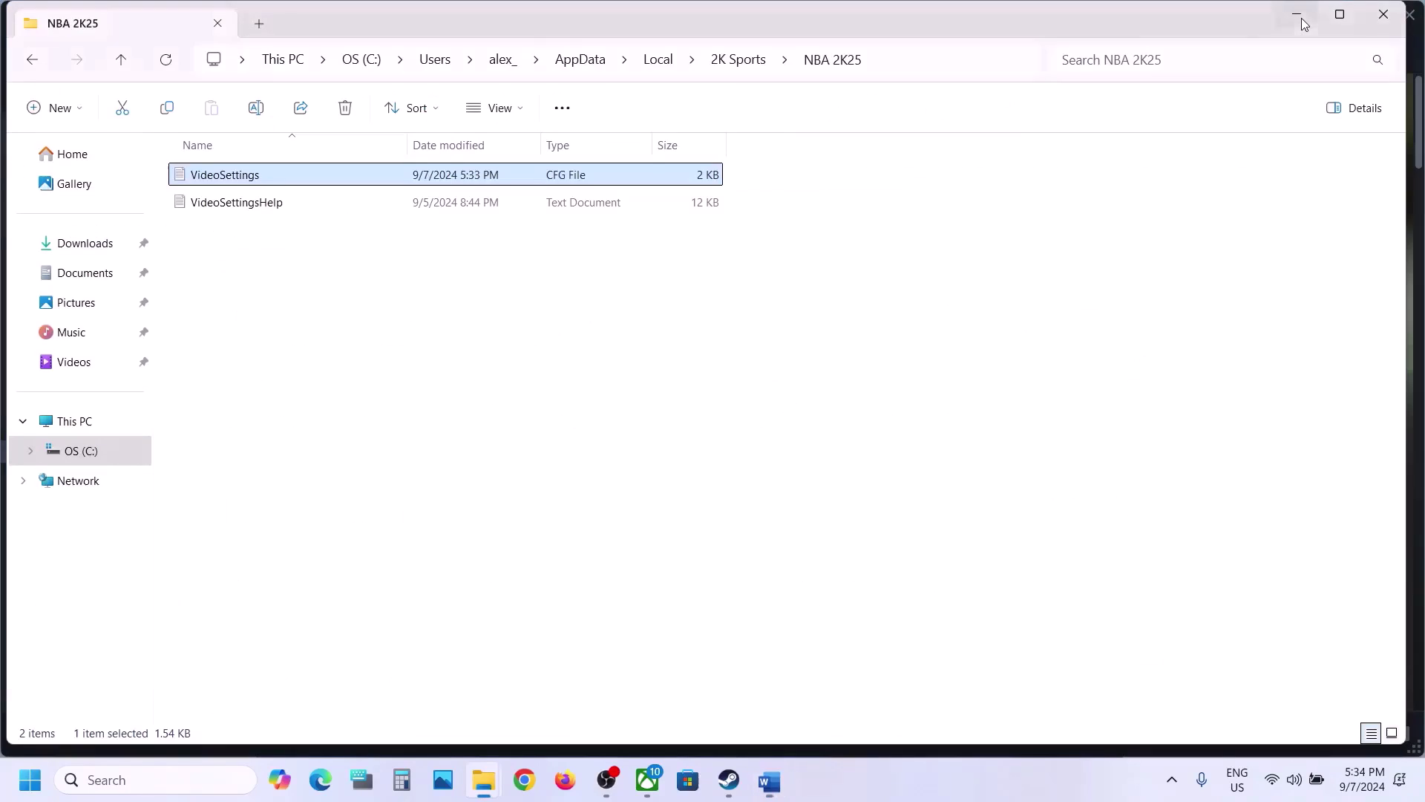
pyautogui.click(122, 61)
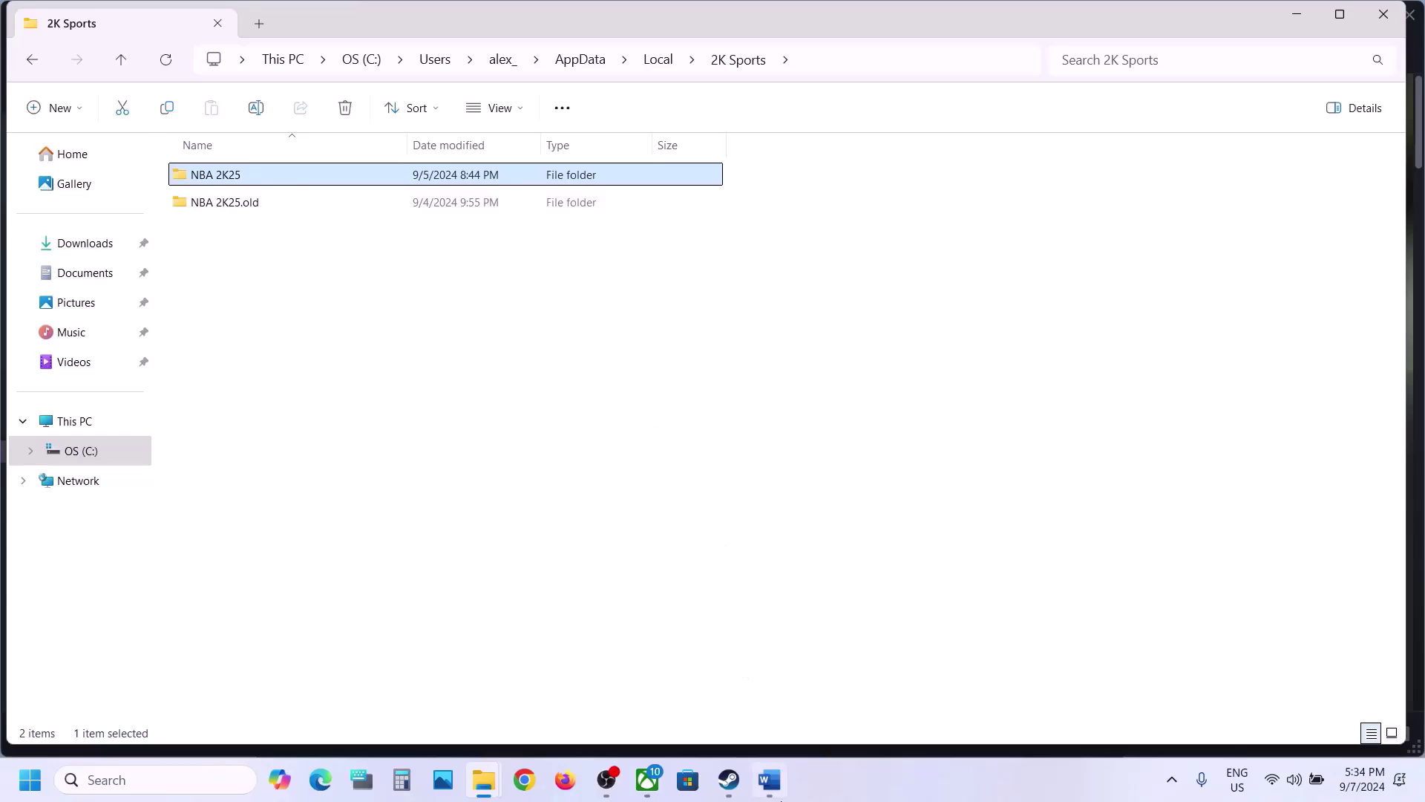
# Step: Add ", game progress" after "saved settings" in Step 6 of the Word document, and highlight the warning in parentheses
pyautogui.click(770, 779)
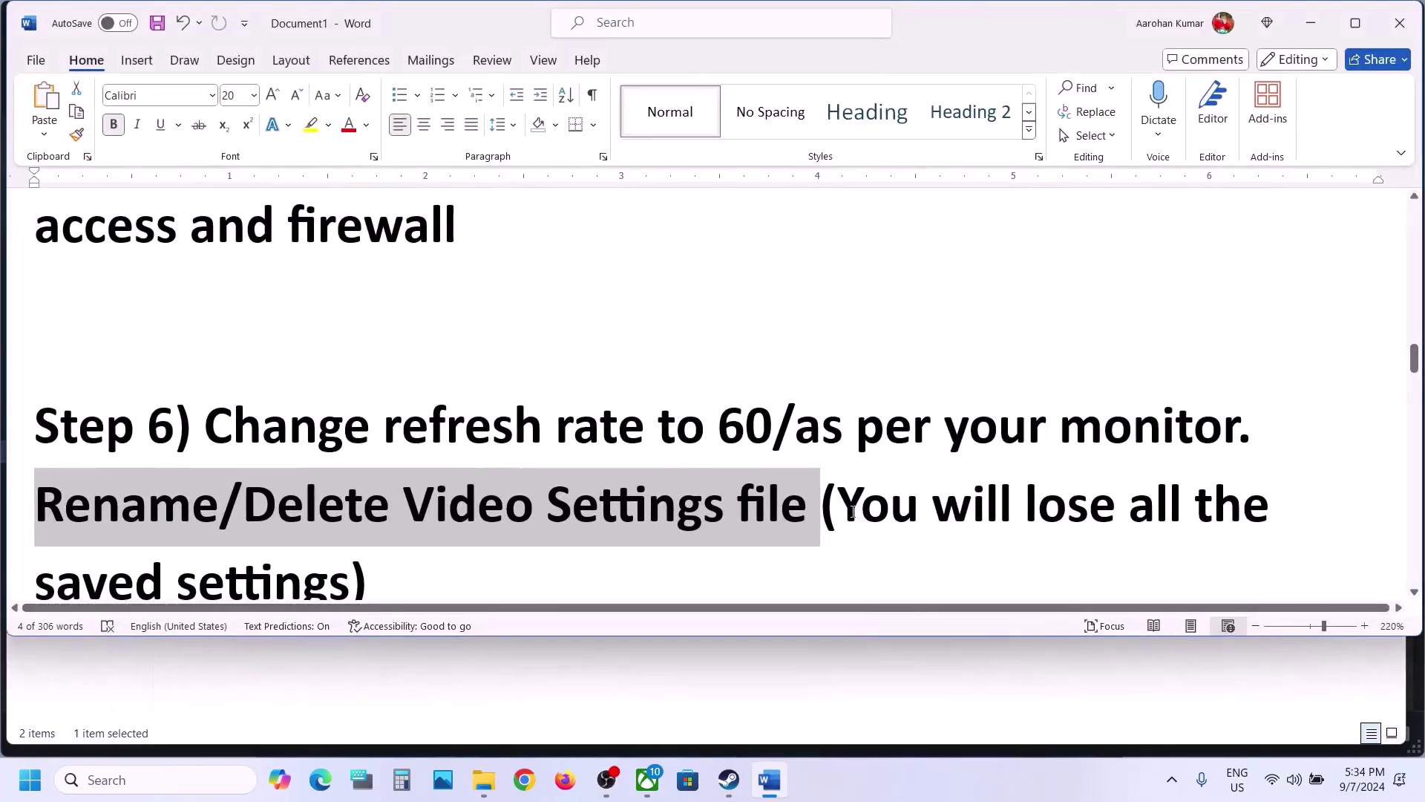
pyautogui.moveTo(852, 512); pyautogui.dragTo(344, 488)
pyautogui.click(352, 470)
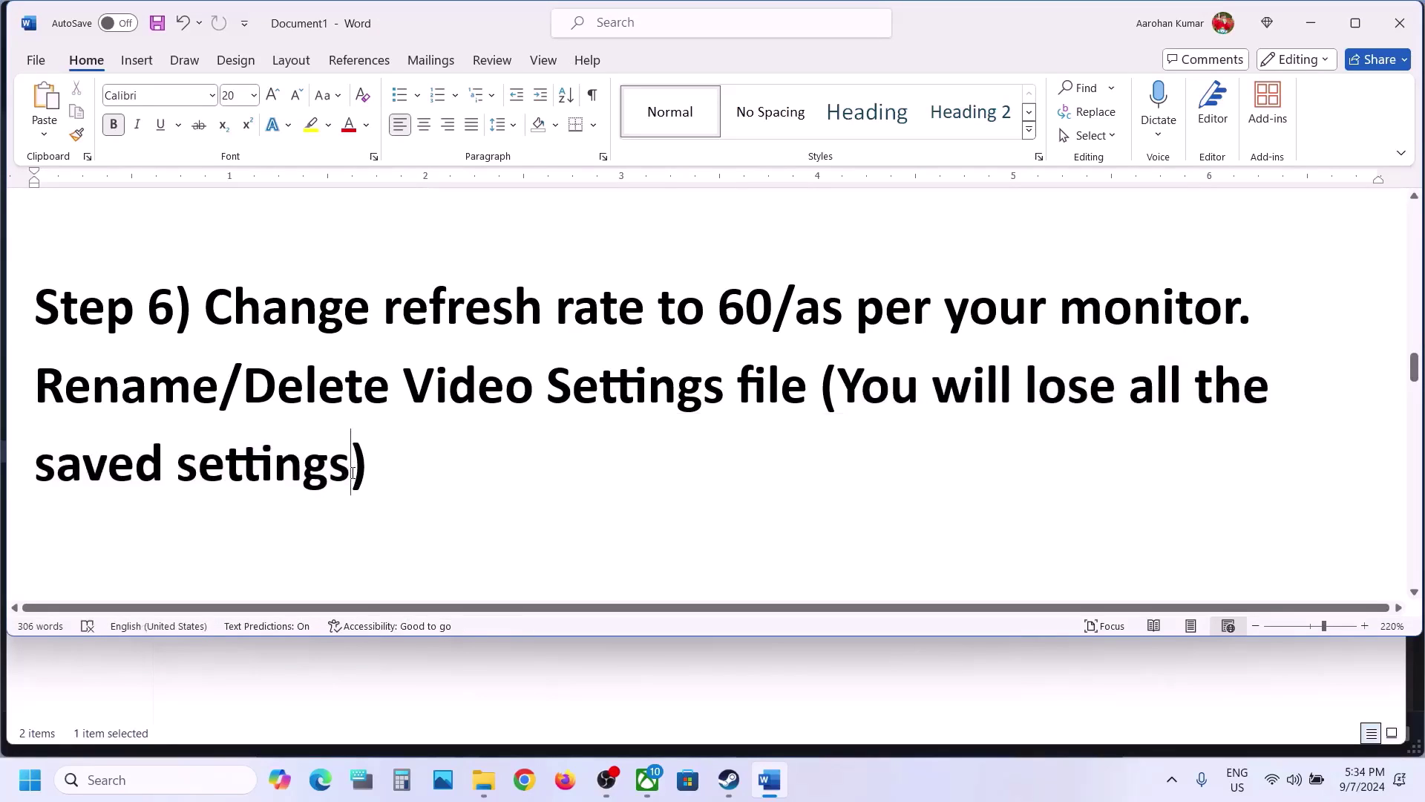
pyautogui.write(', ')
pyautogui.write('game pro')
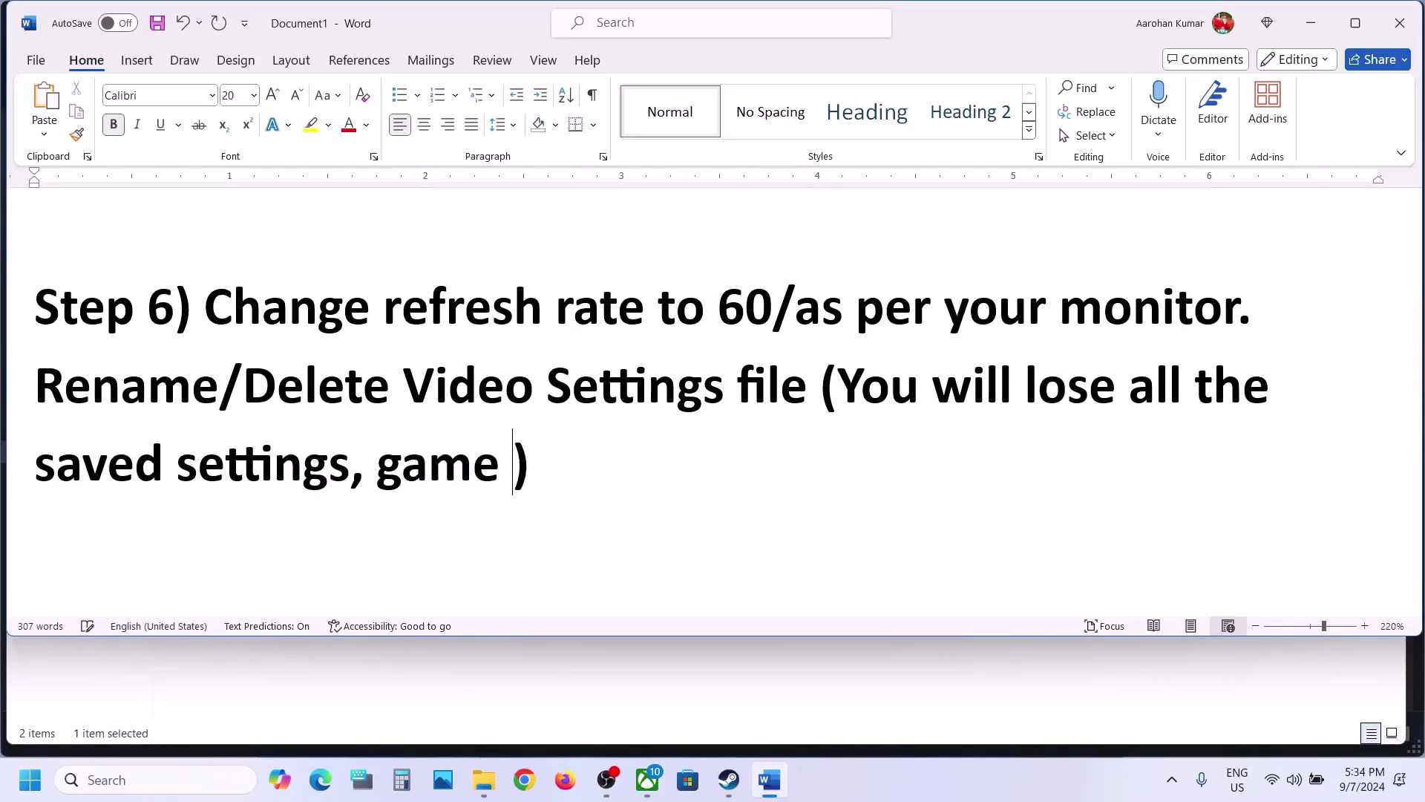
pyautogui.write('gress')
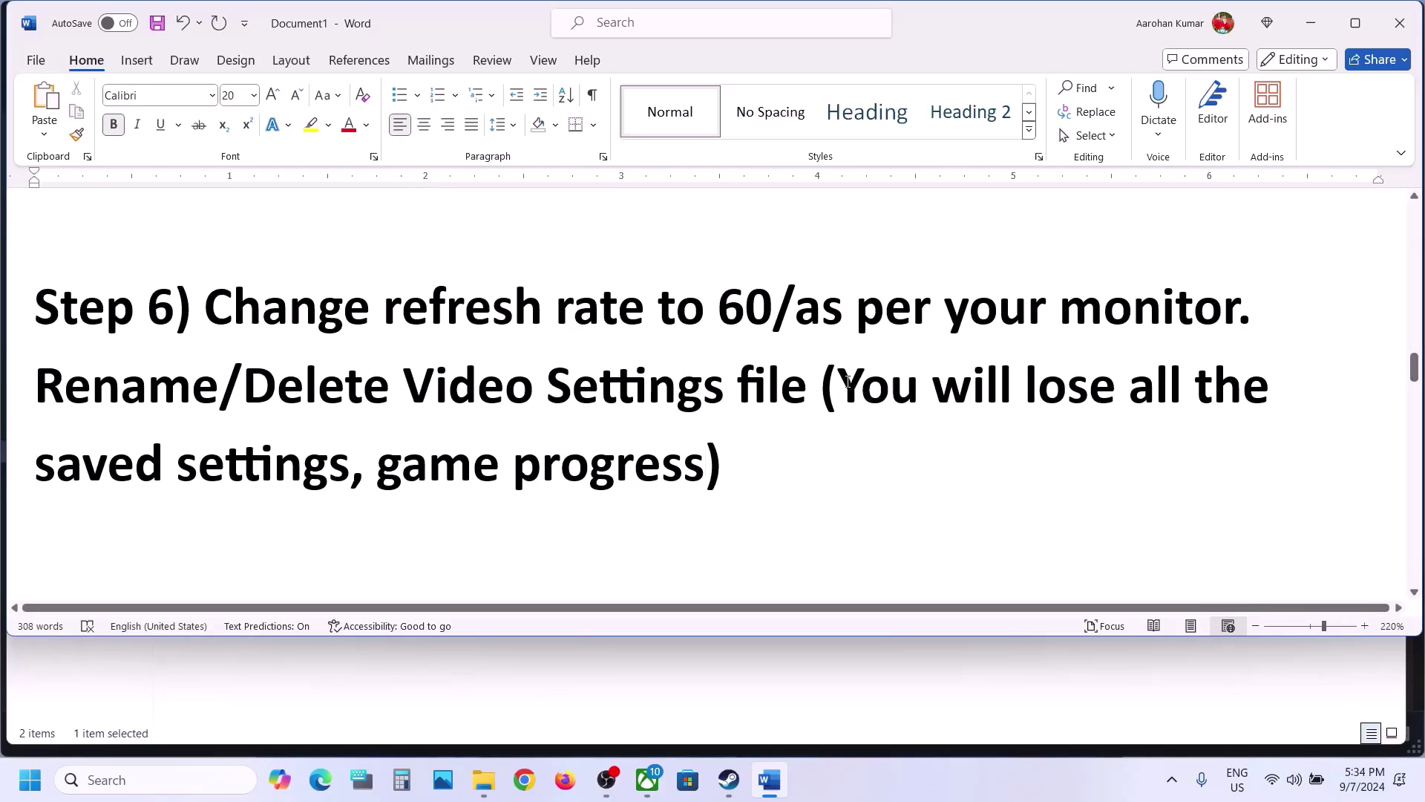
pyautogui.moveTo(869, 404); pyautogui.dragTo(936, 446)
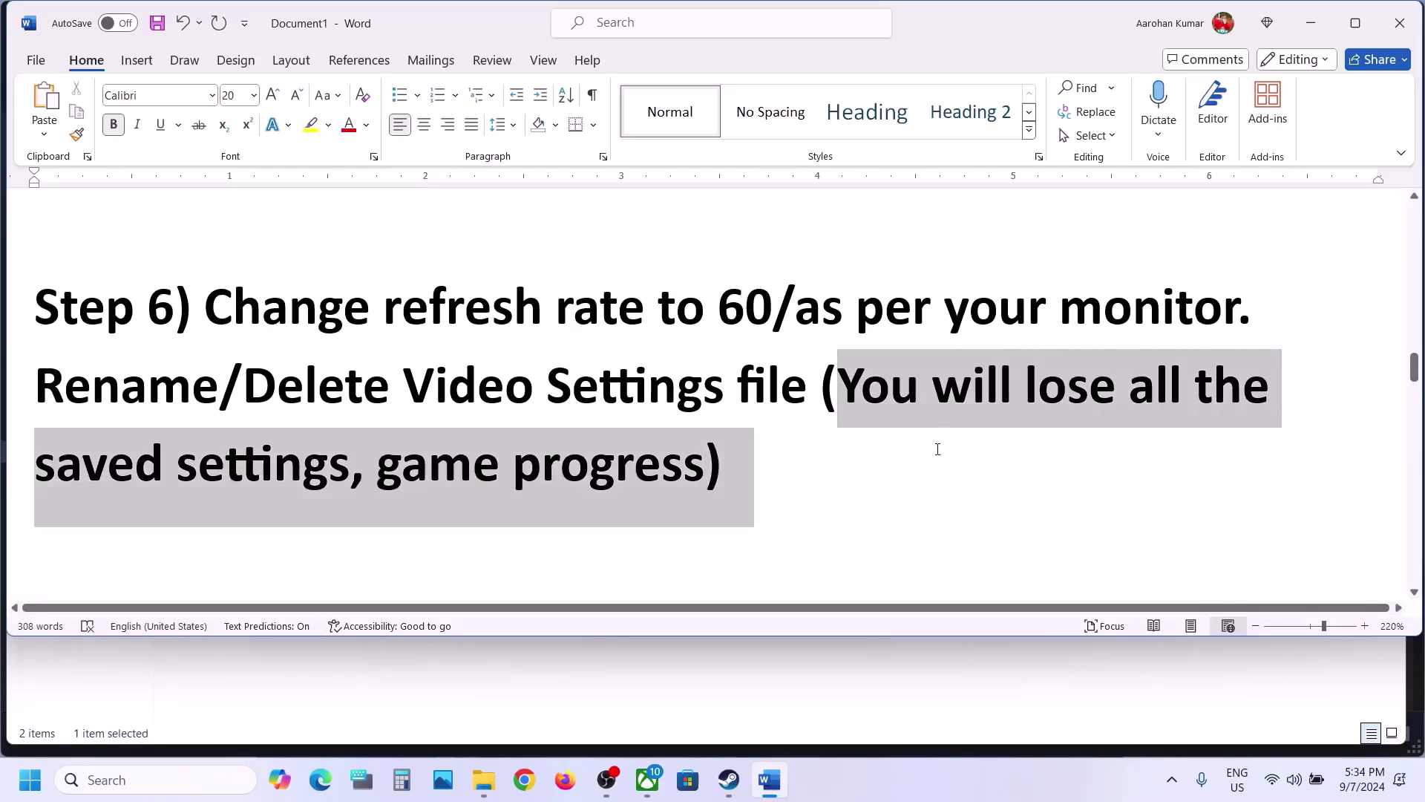
# Step: Rename the NBA 2K25 folder in the 2K Sports folder to "NBA 2K25.old", and leave File Explorer
pyautogui.click(1307, 23)
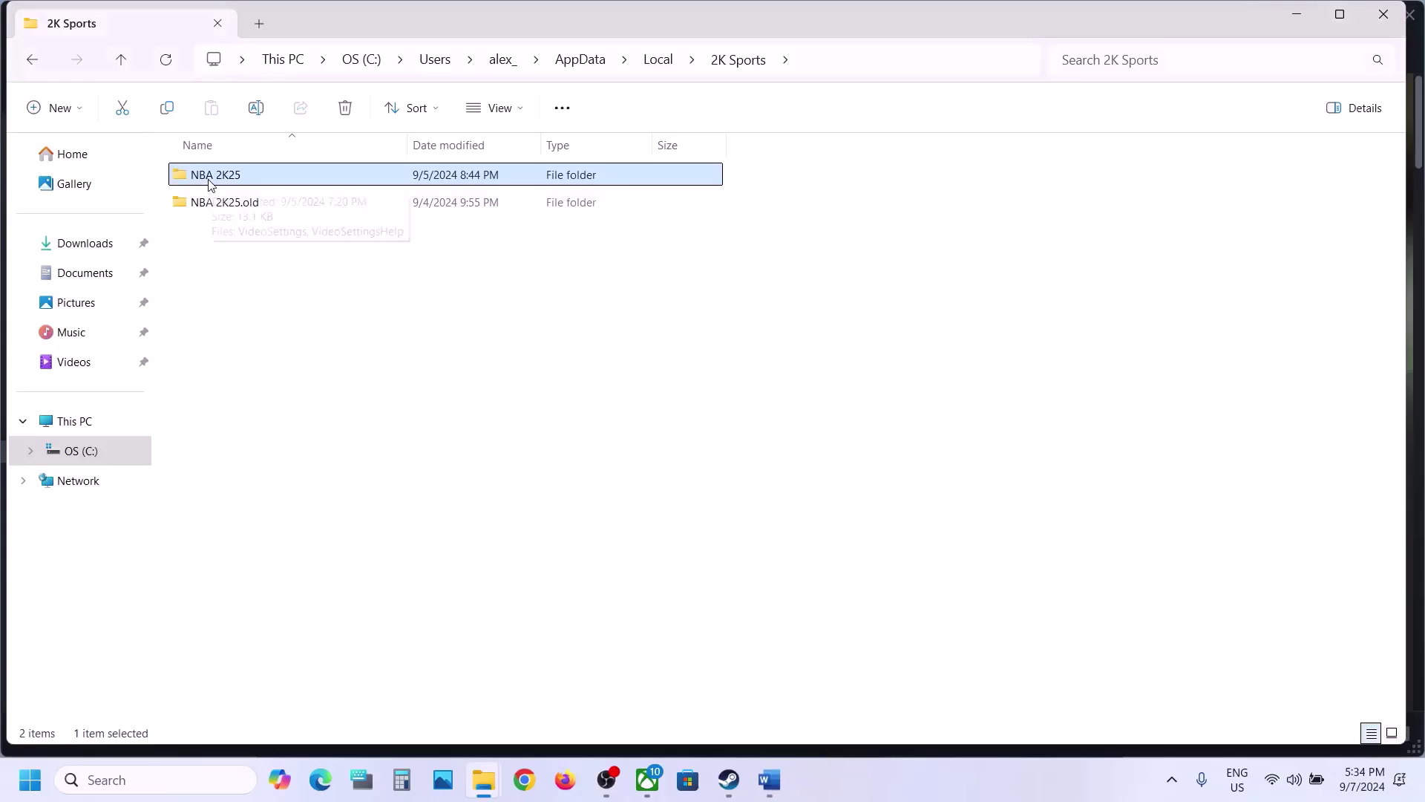
pyautogui.click(210, 206)
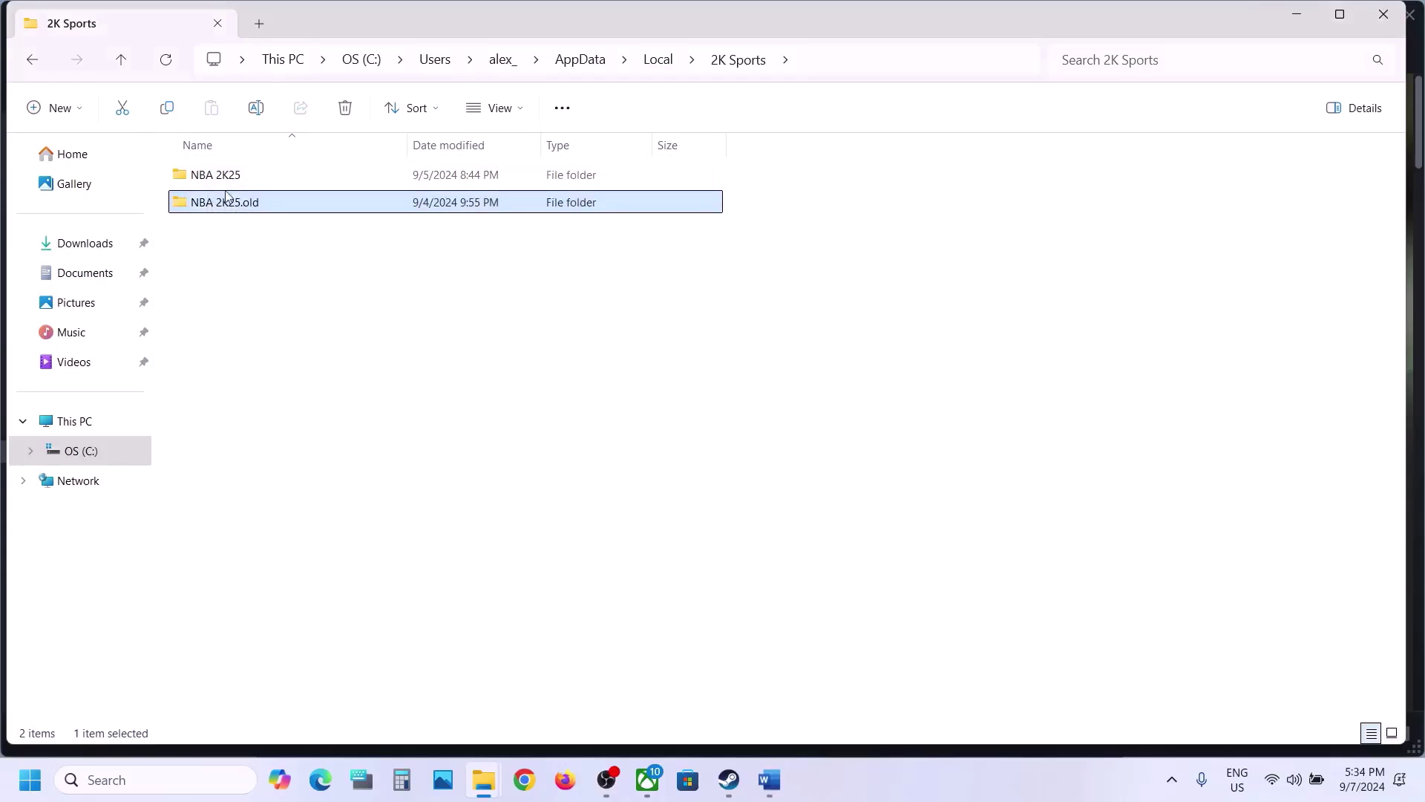
pyautogui.rightClick(234, 178)
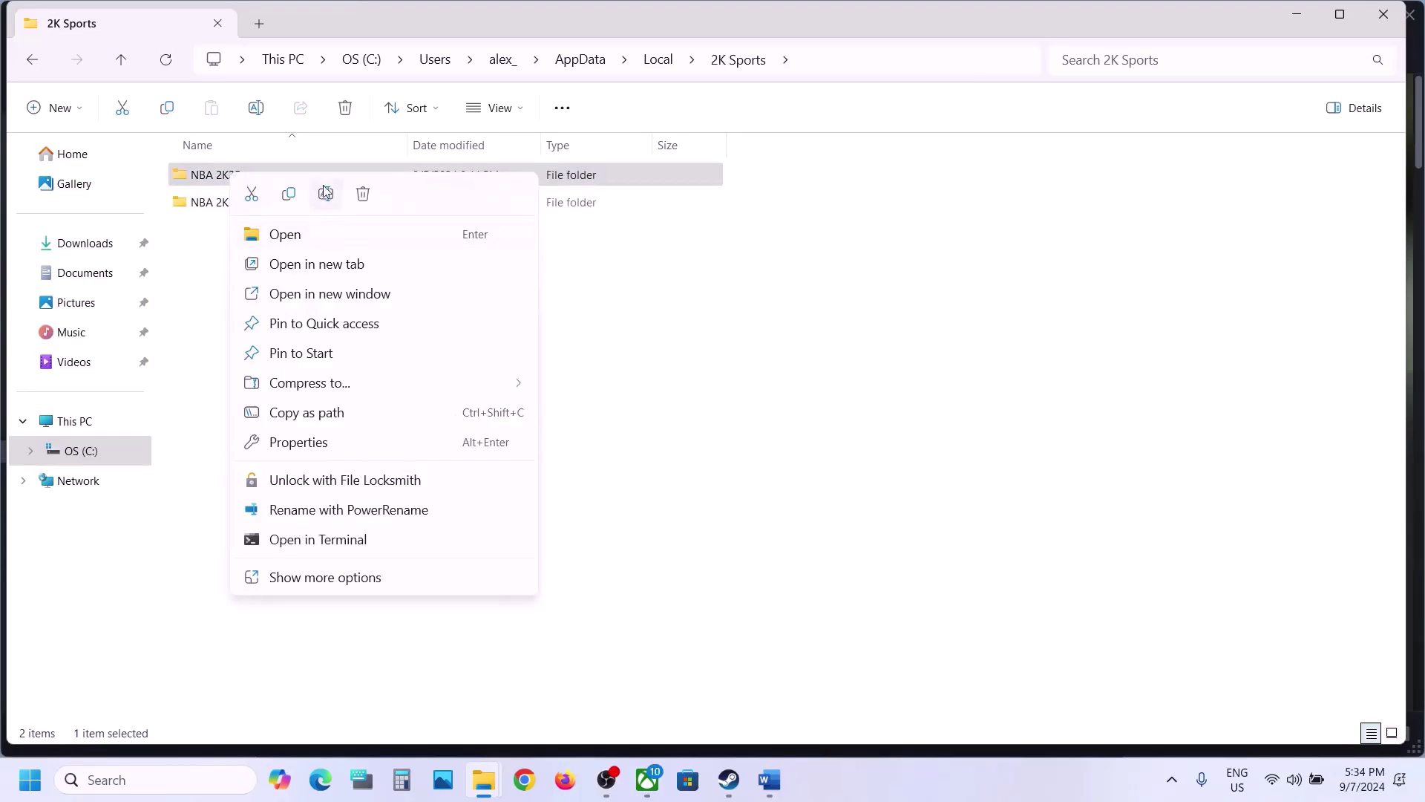
pyautogui.click(327, 193)
pyautogui.click(257, 171)
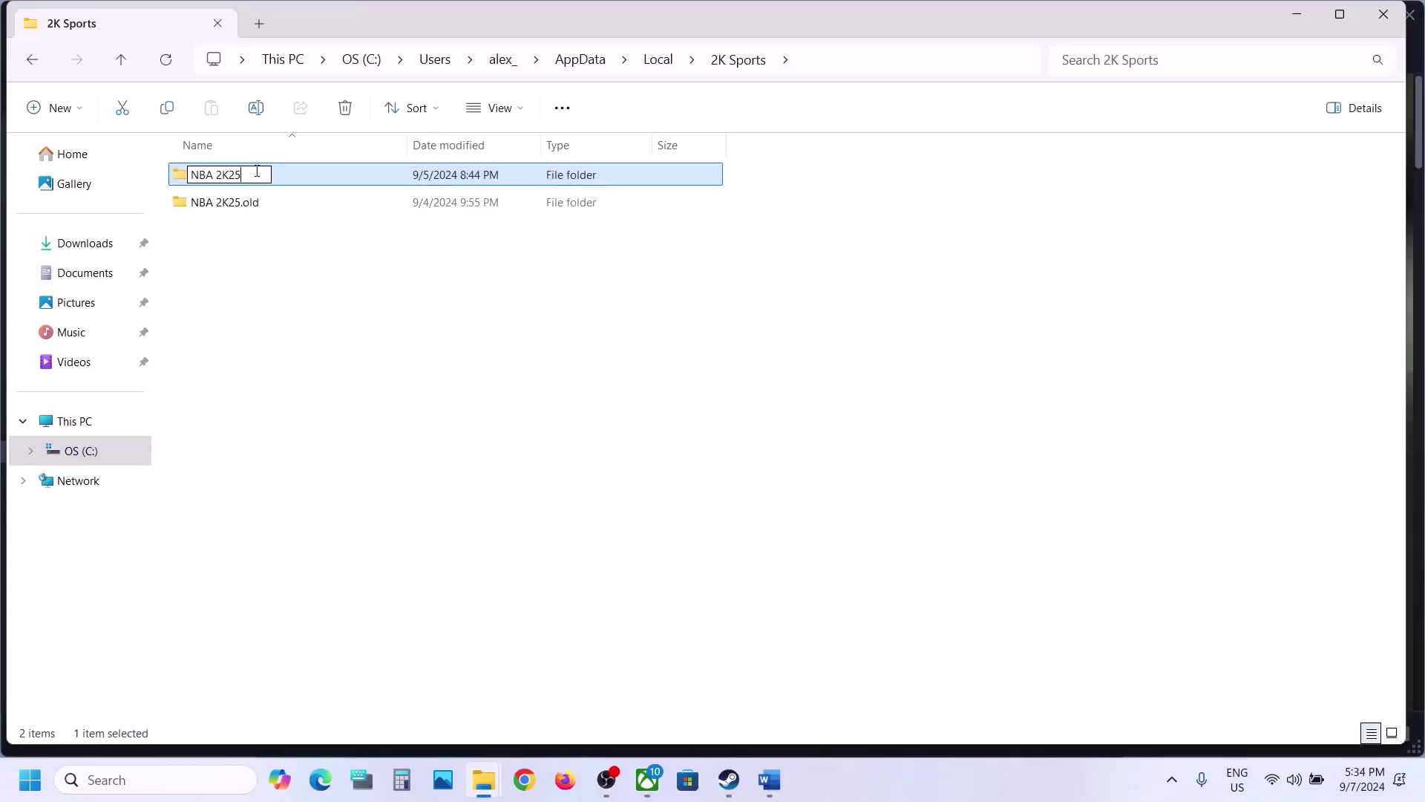
pyautogui.write('.old')
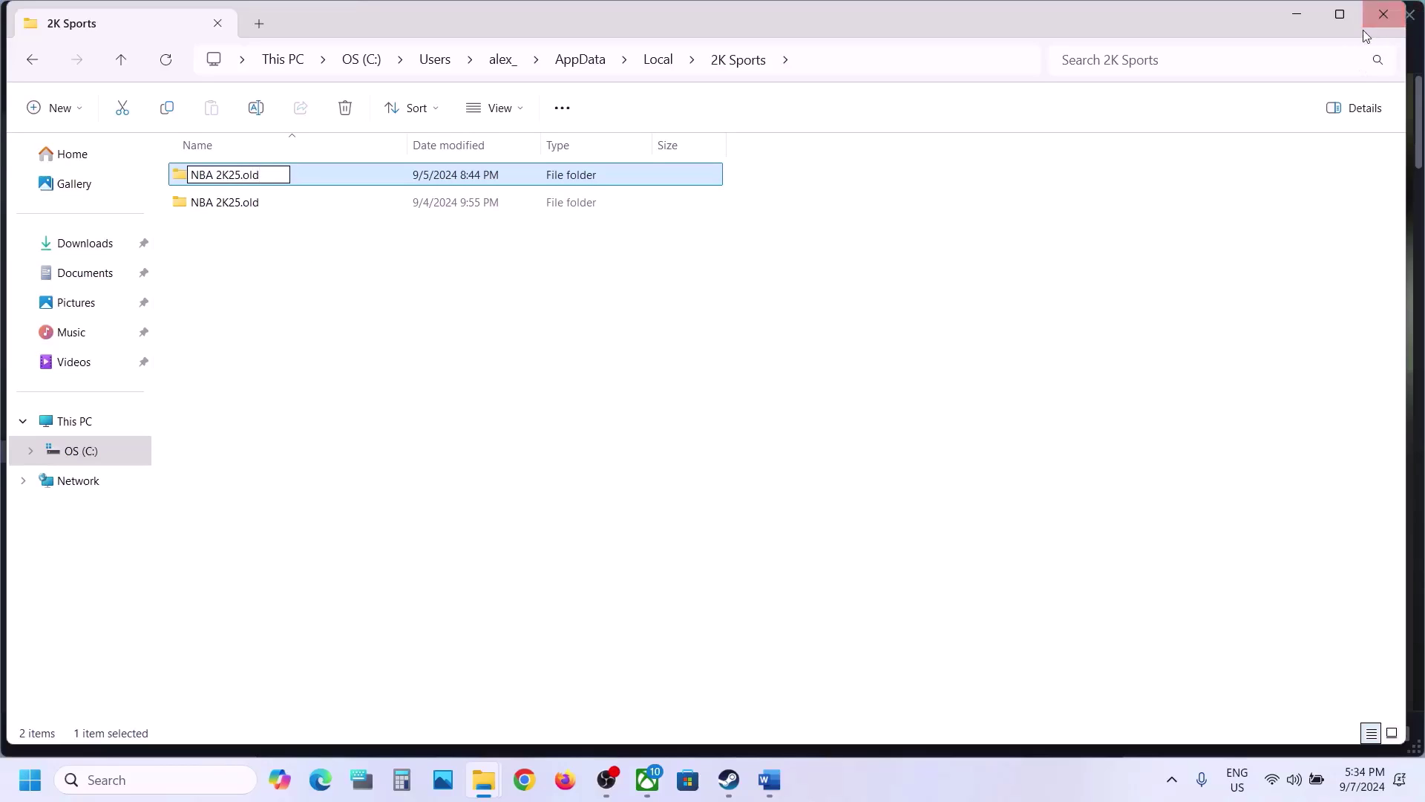
pyautogui.click(1308, 22)
pyautogui.click(856, 555)
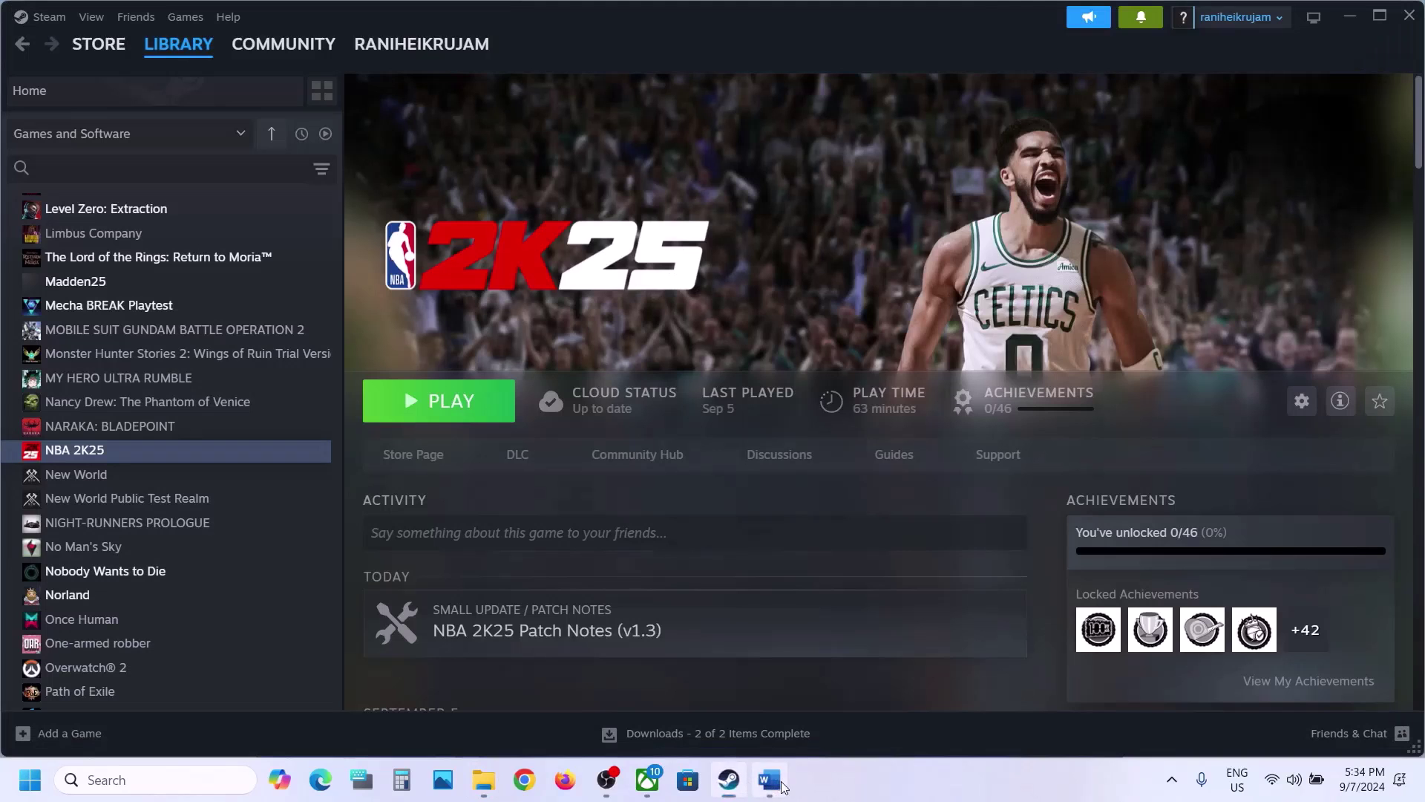
# Step: Go to Step 7 in the Word document, and highlight the clean graphics driver installation text and the NVIDIA and AMD links
pyautogui.click(782, 785)
pyautogui.scroll(-5, 509, 340)
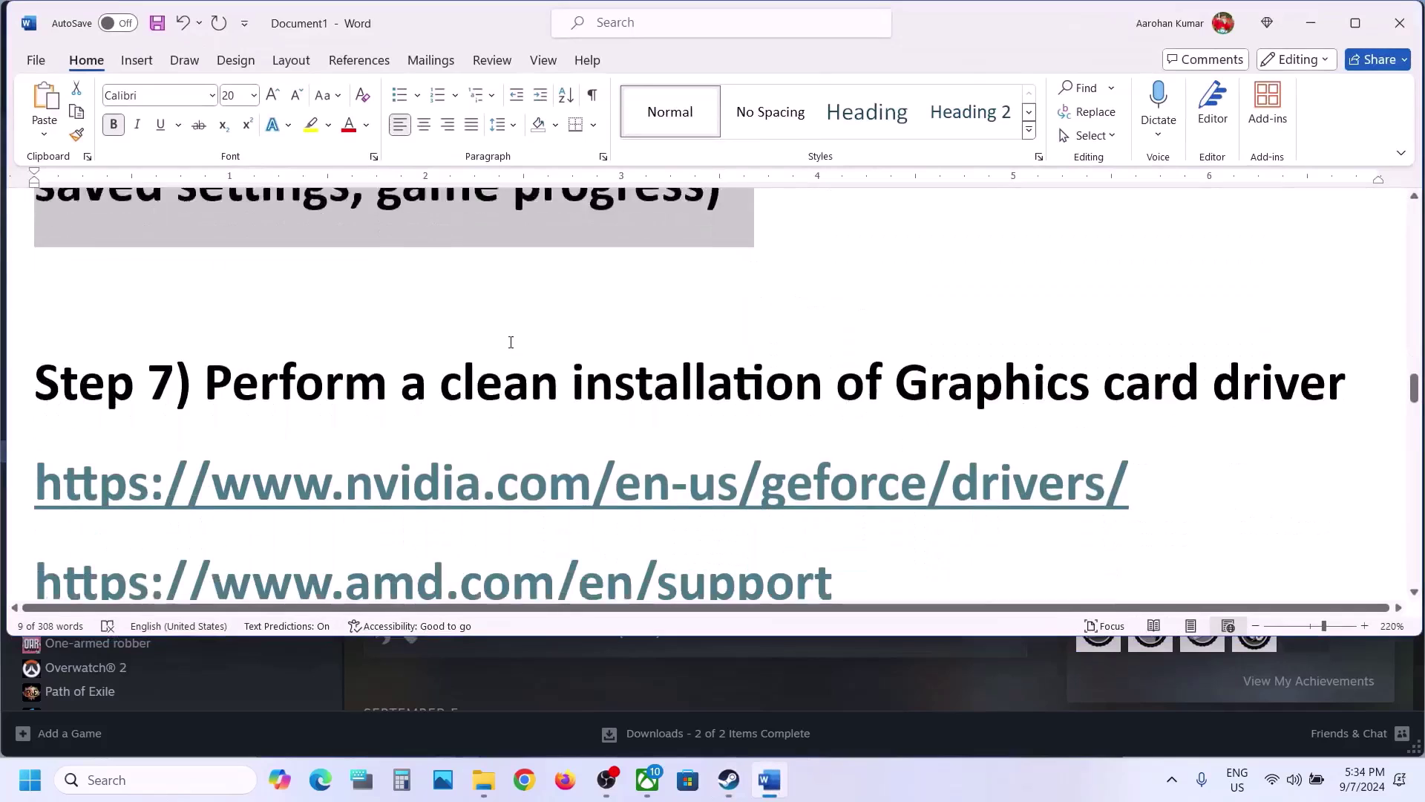
pyautogui.moveTo(211, 321); pyautogui.dragTo(1100, 327)
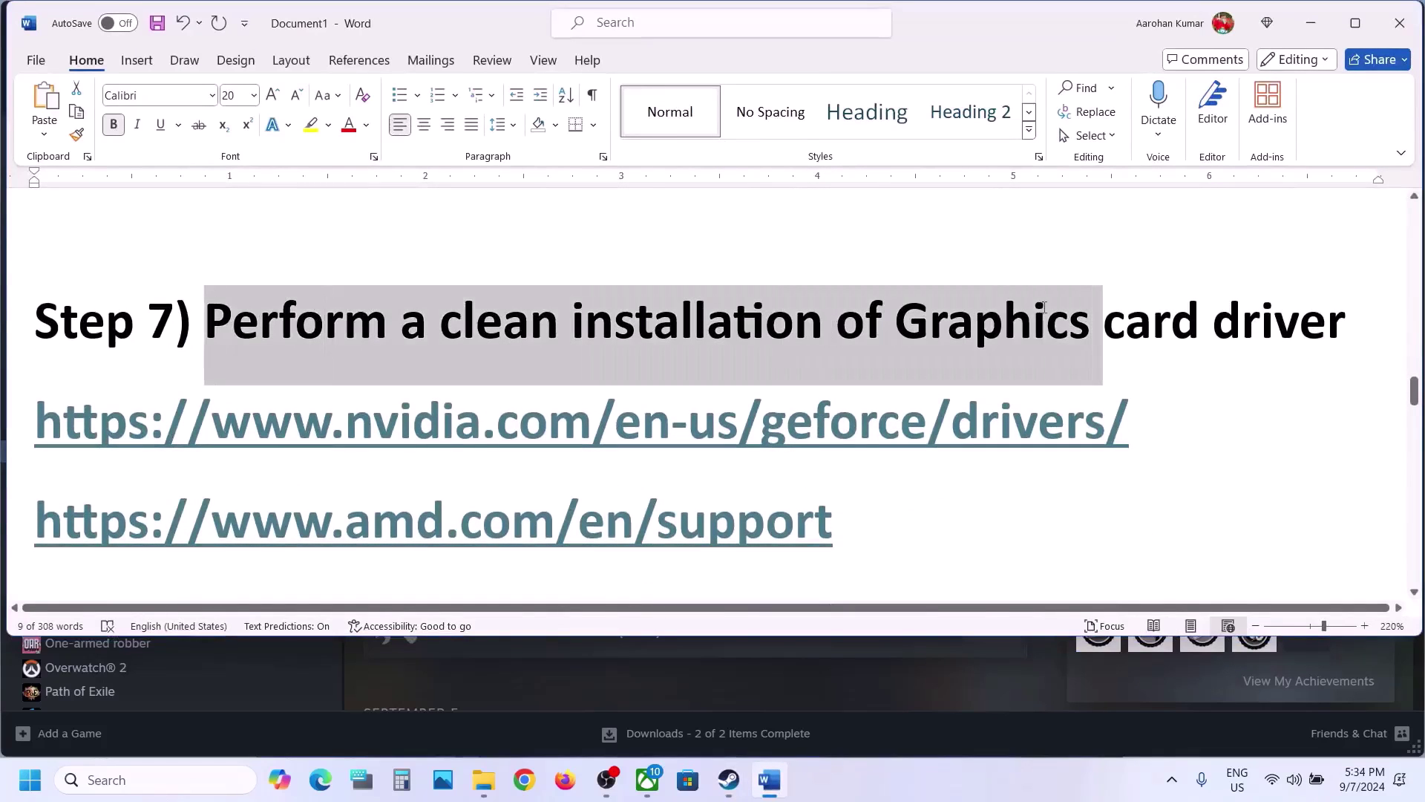
pyautogui.moveTo(299, 435); pyautogui.dragTo(718, 429)
pyautogui.moveTo(275, 534); pyautogui.dragTo(706, 527)
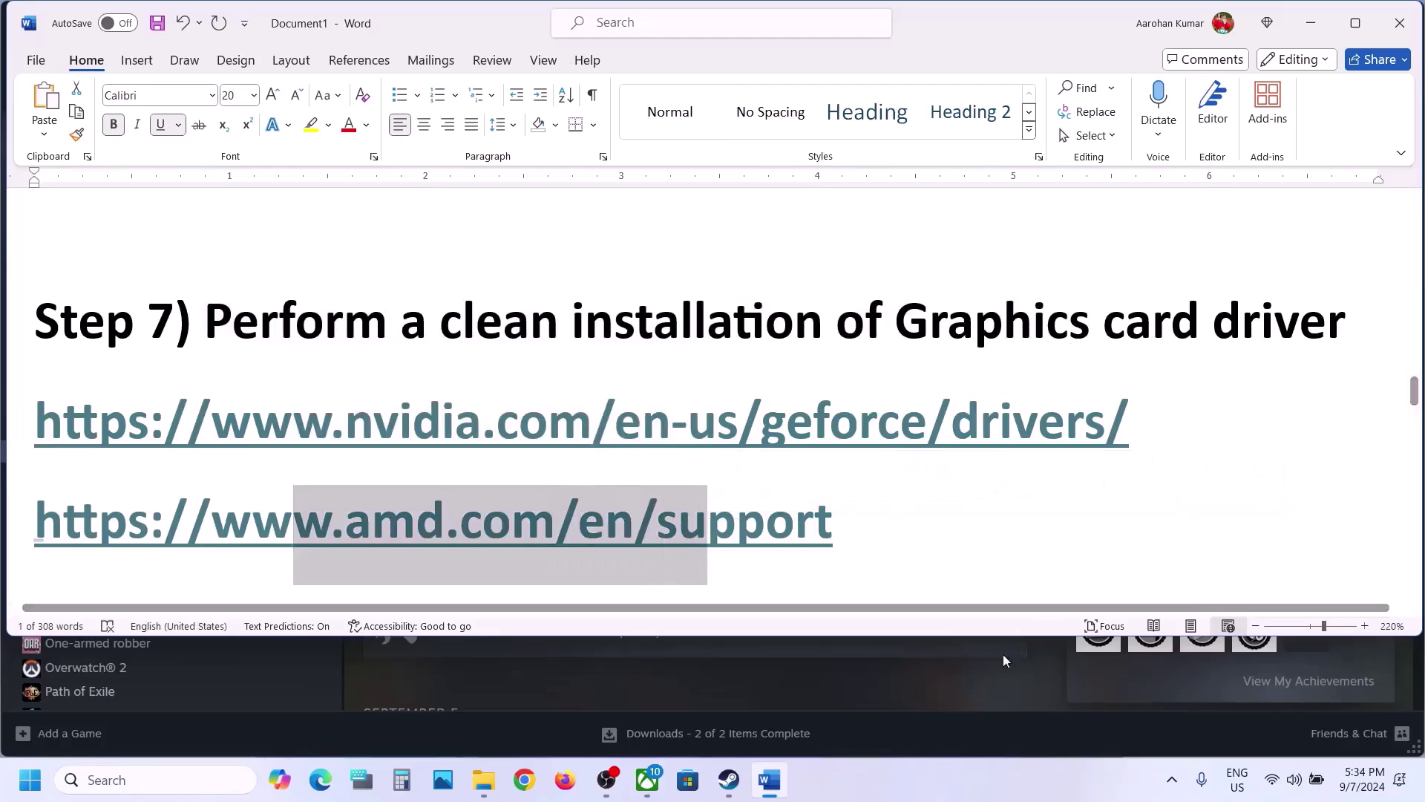
# Step: On the NVIDIA drivers page in Chrome, run a manual driver search for the GeForce RTX 3050 Laptop GPU on Windows 11
pyautogui.click(905, 799)
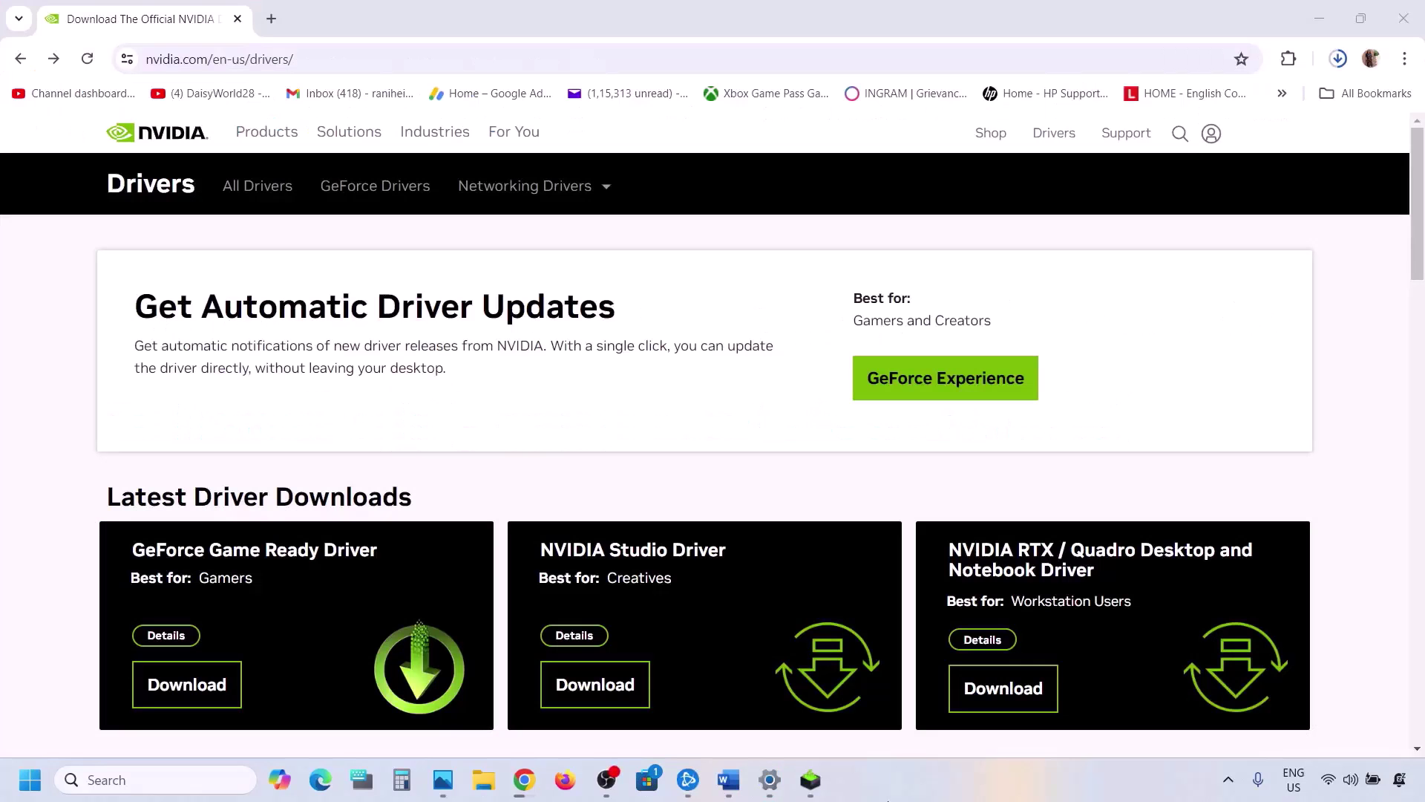
pyautogui.scroll(-8, 329, 531)
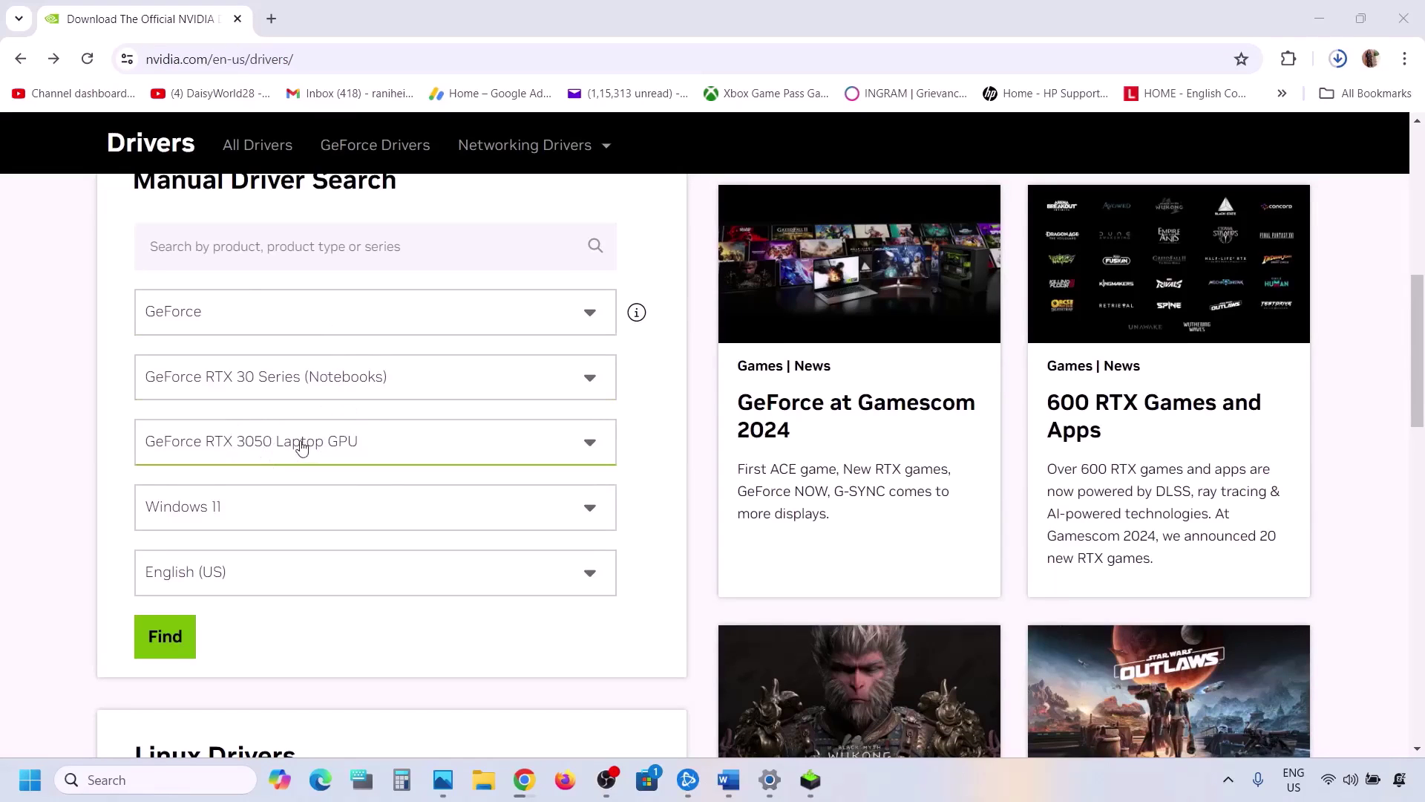
pyautogui.click(266, 400)
pyautogui.click(115, 411)
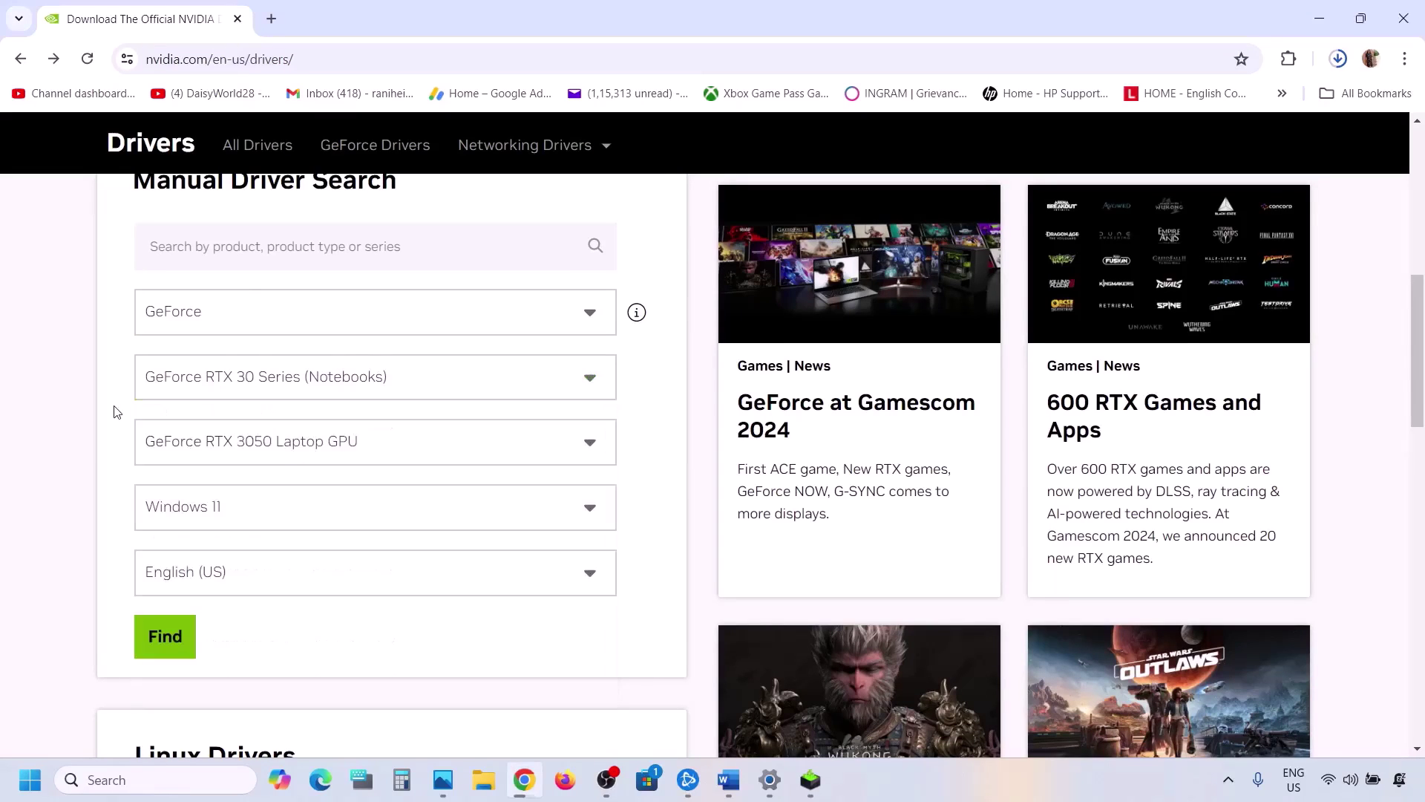
pyautogui.click(210, 520)
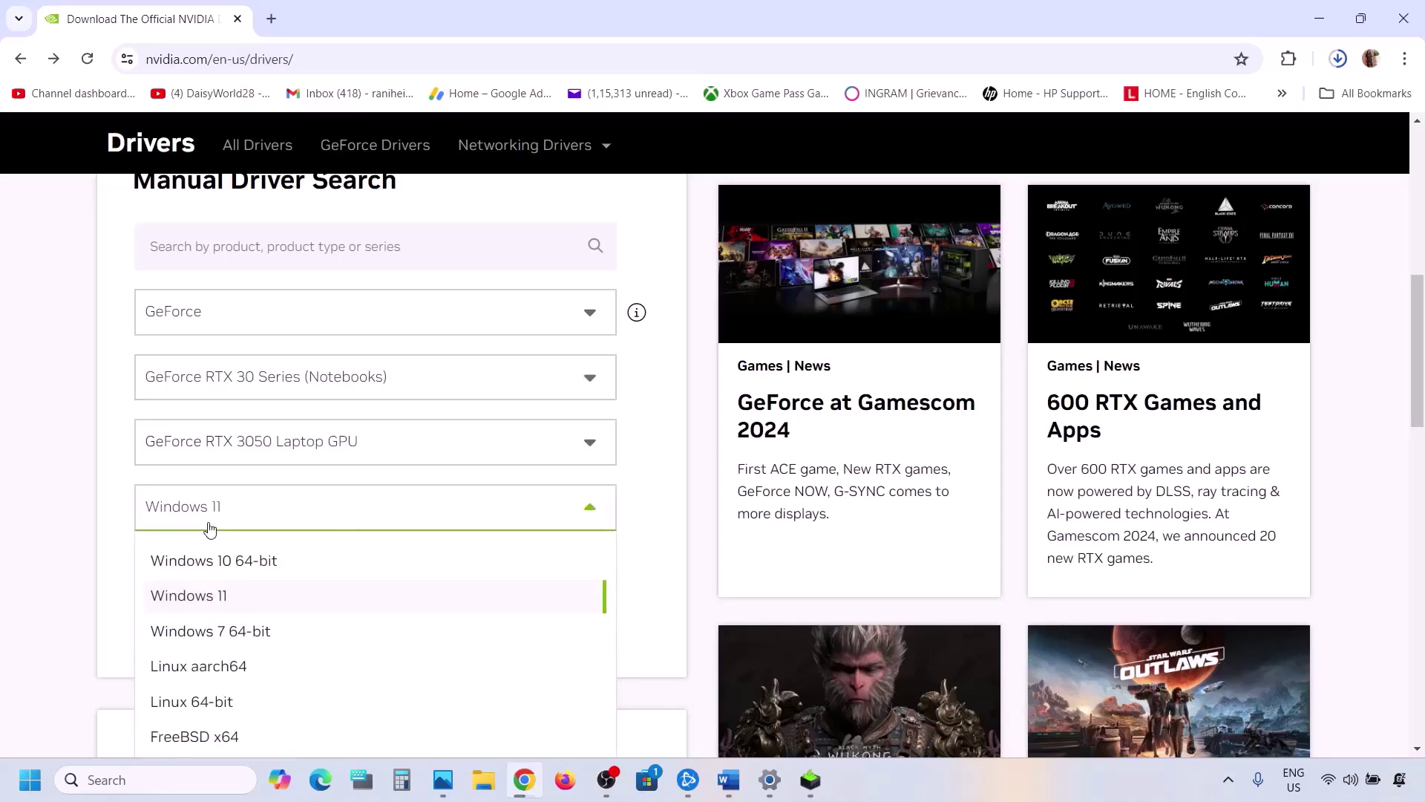
pyautogui.click(77, 484)
pyautogui.scroll(-1, 274, 527)
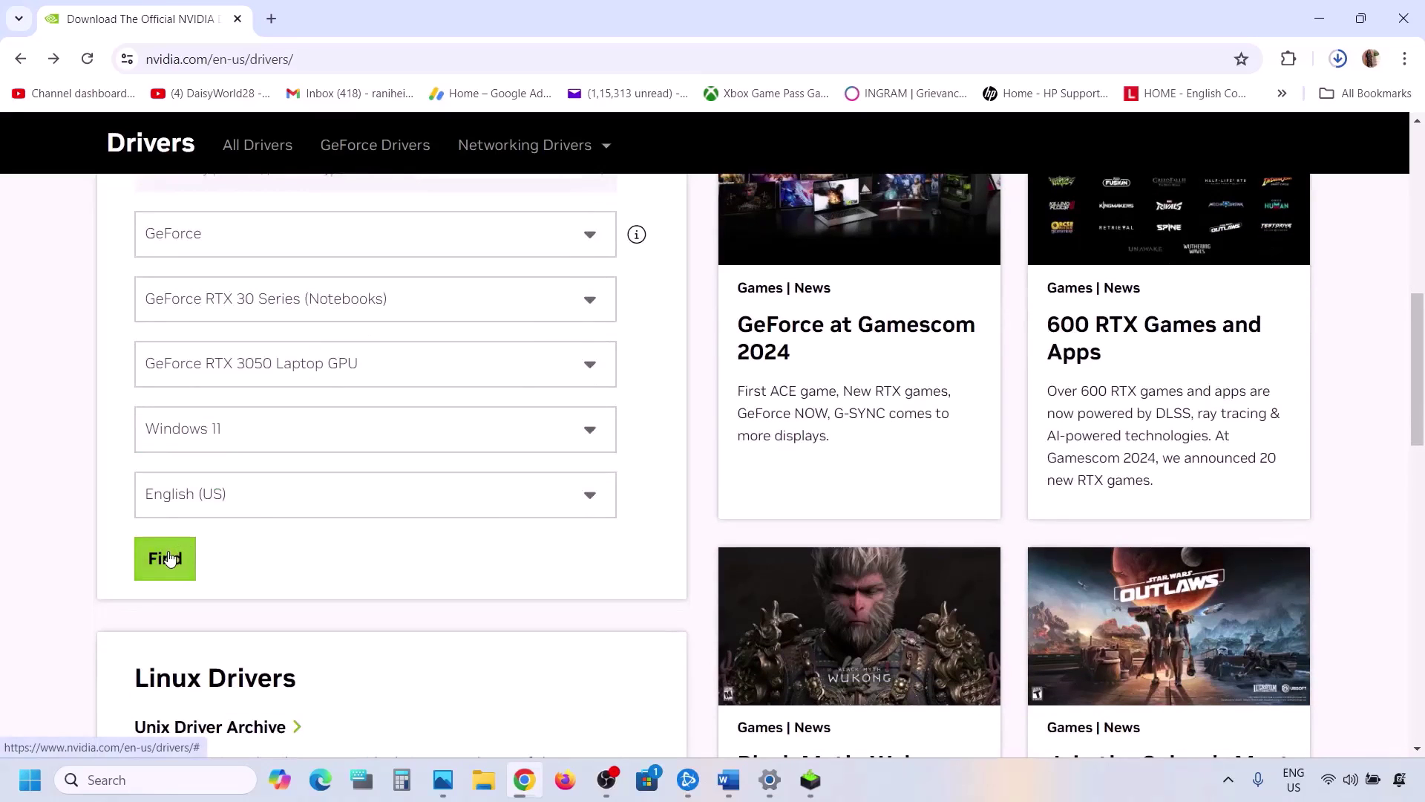
pyautogui.click(165, 559)
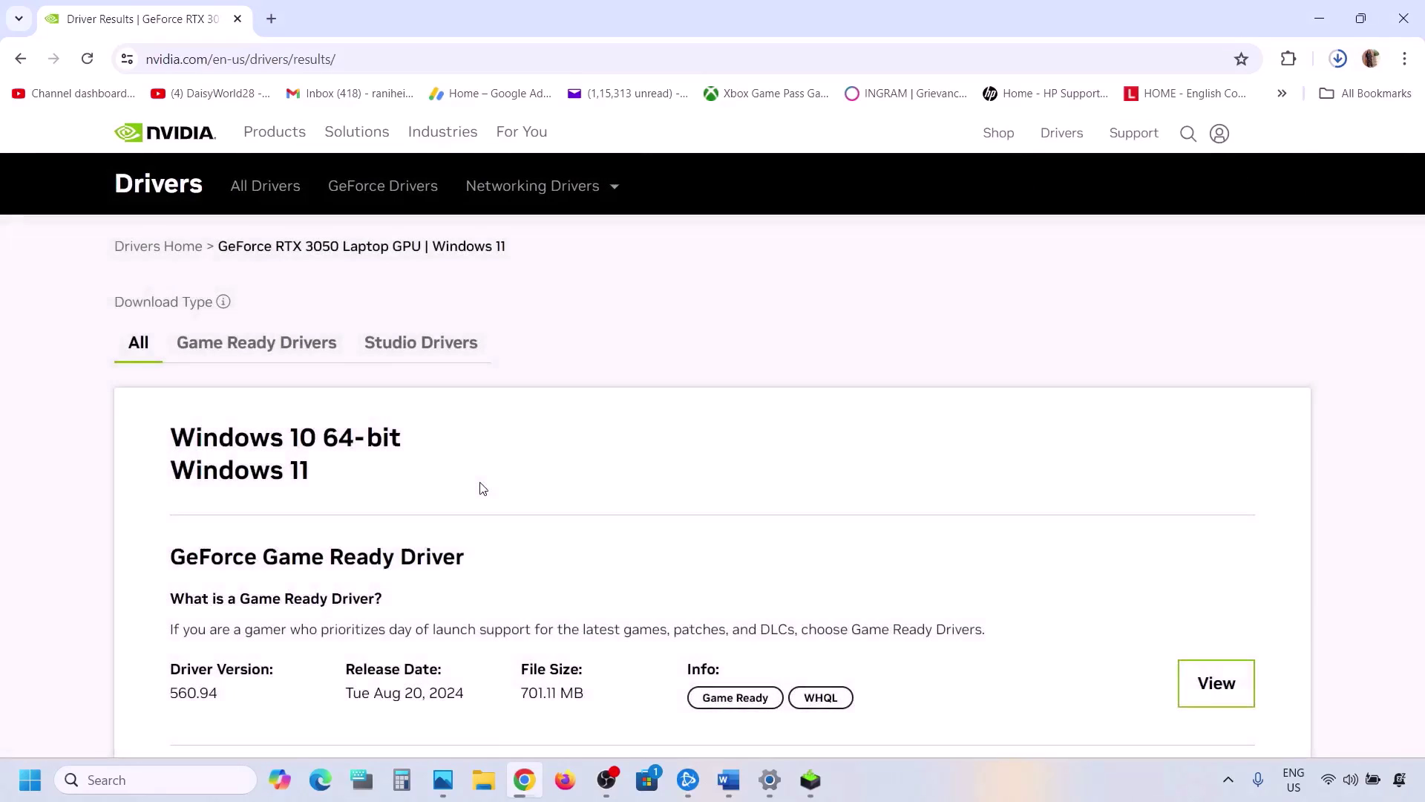
# Step: Highlight the driver version of the GeForce Game Ready Driver, open its details page and download version 560.94
pyautogui.scroll(-3, 481, 488)
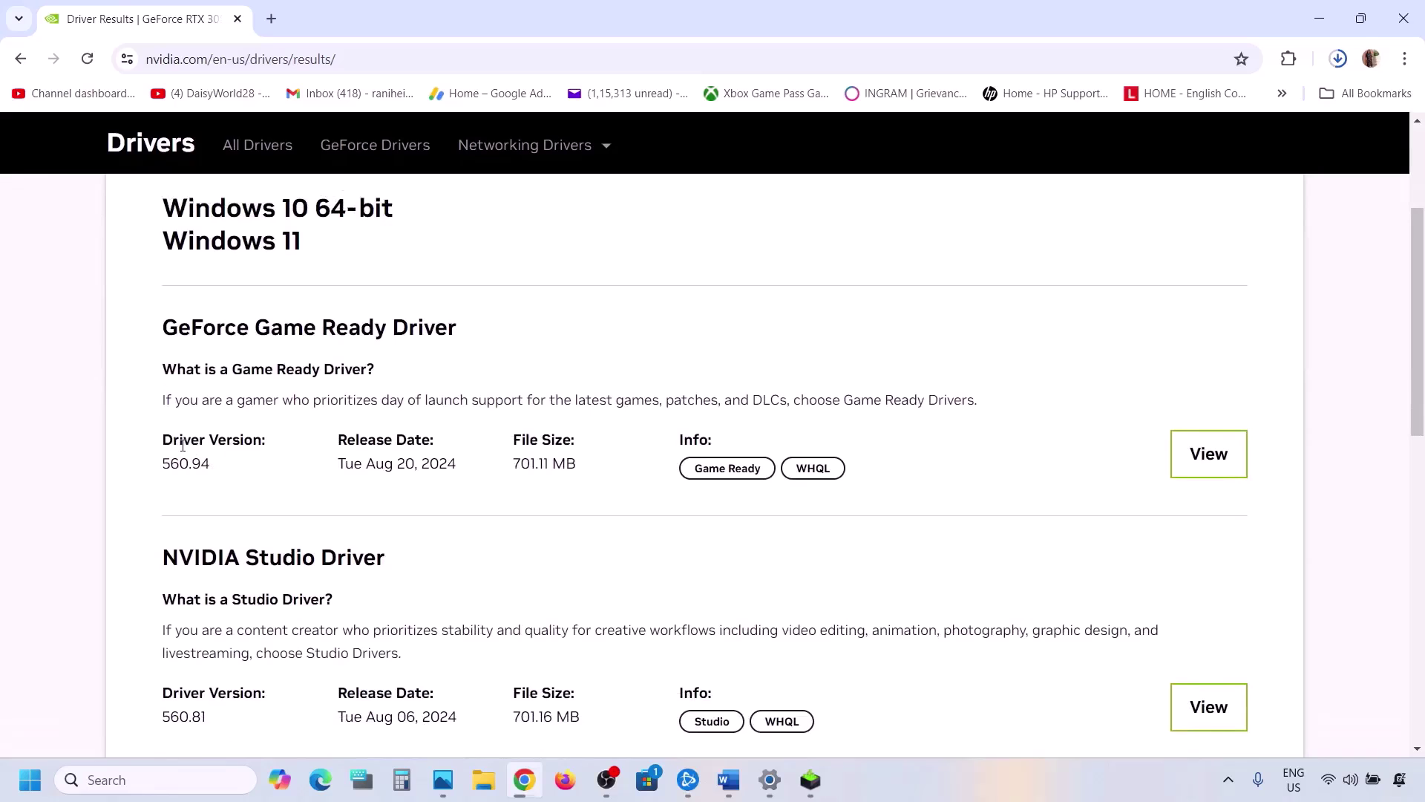
pyautogui.moveTo(172, 442); pyautogui.dragTo(259, 437)
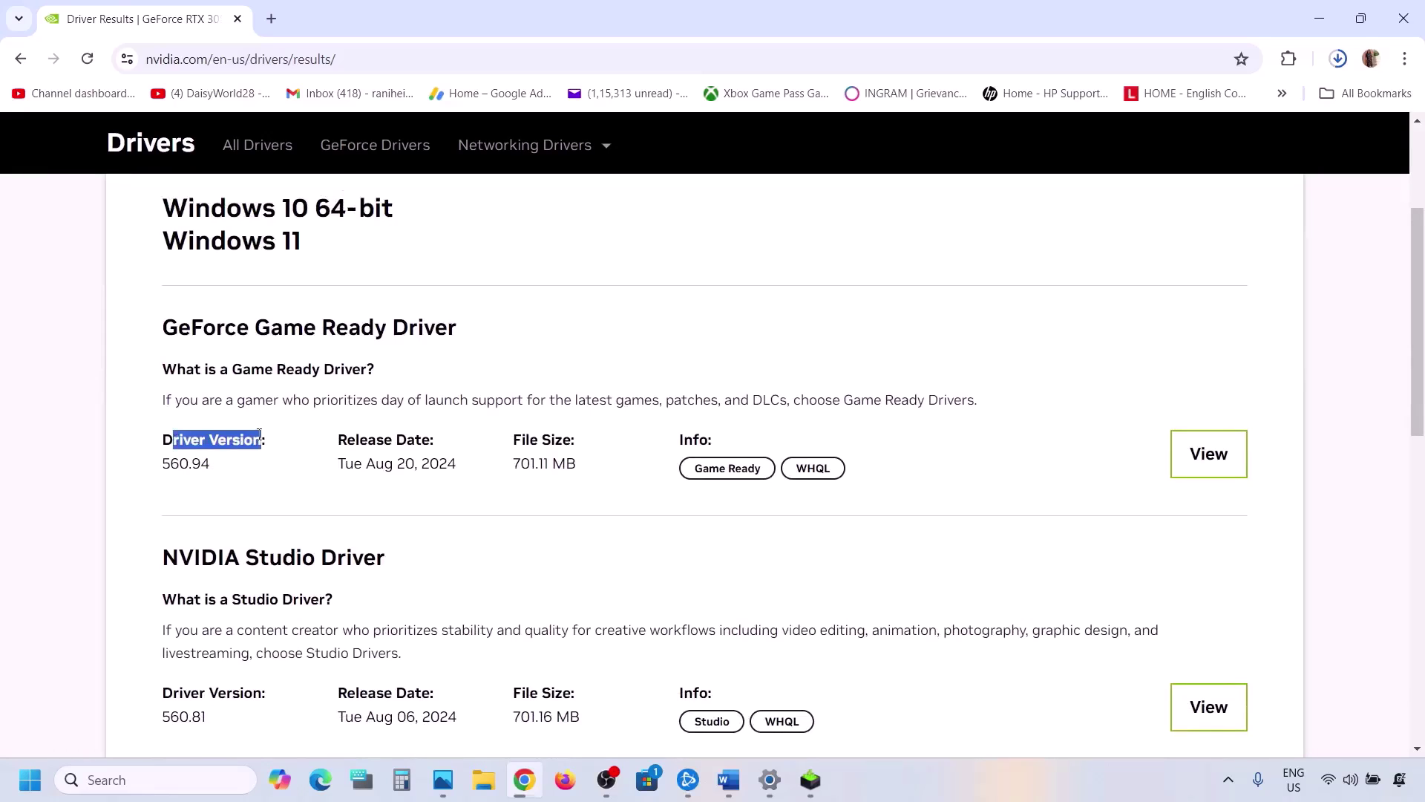
pyautogui.moveTo(171, 464); pyautogui.dragTo(228, 465)
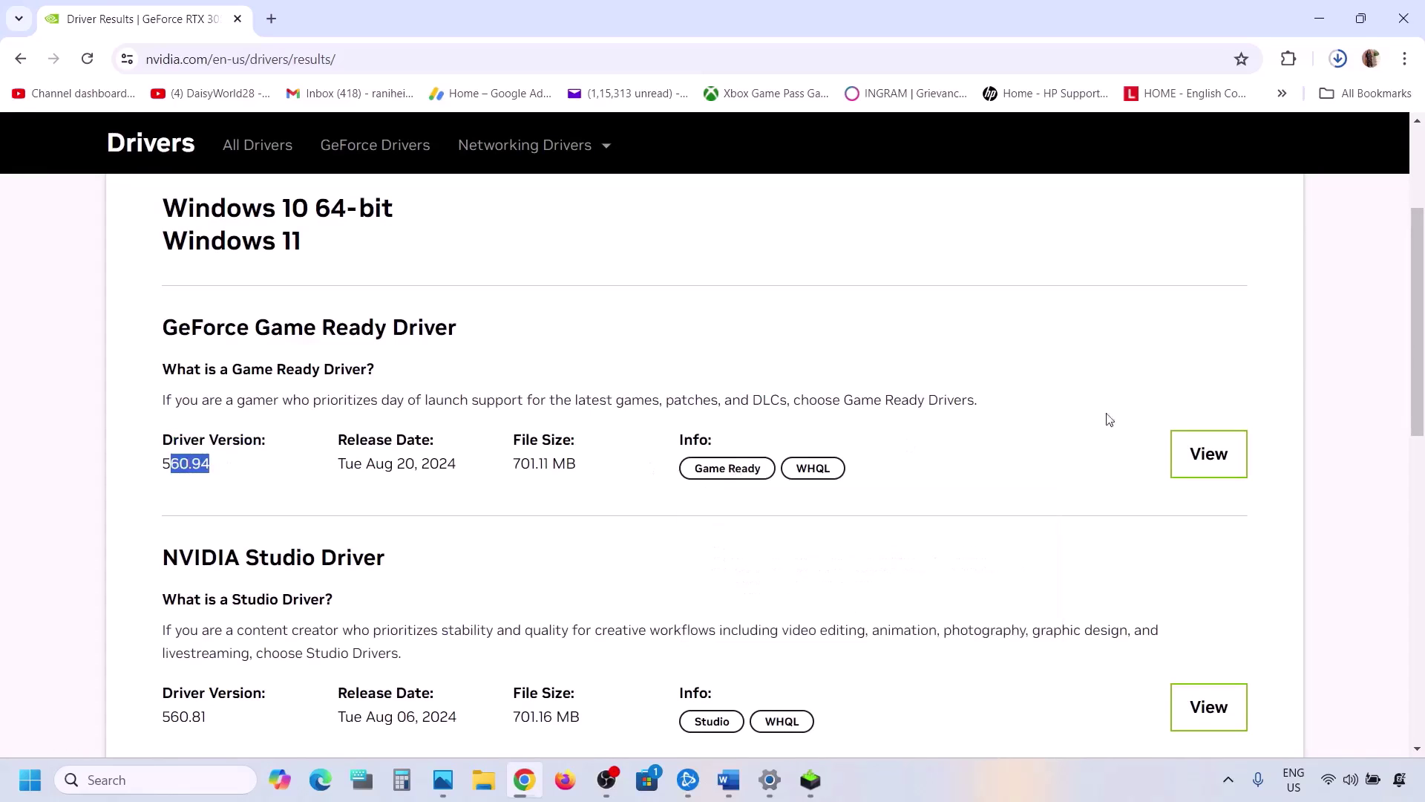
pyautogui.click(1212, 453)
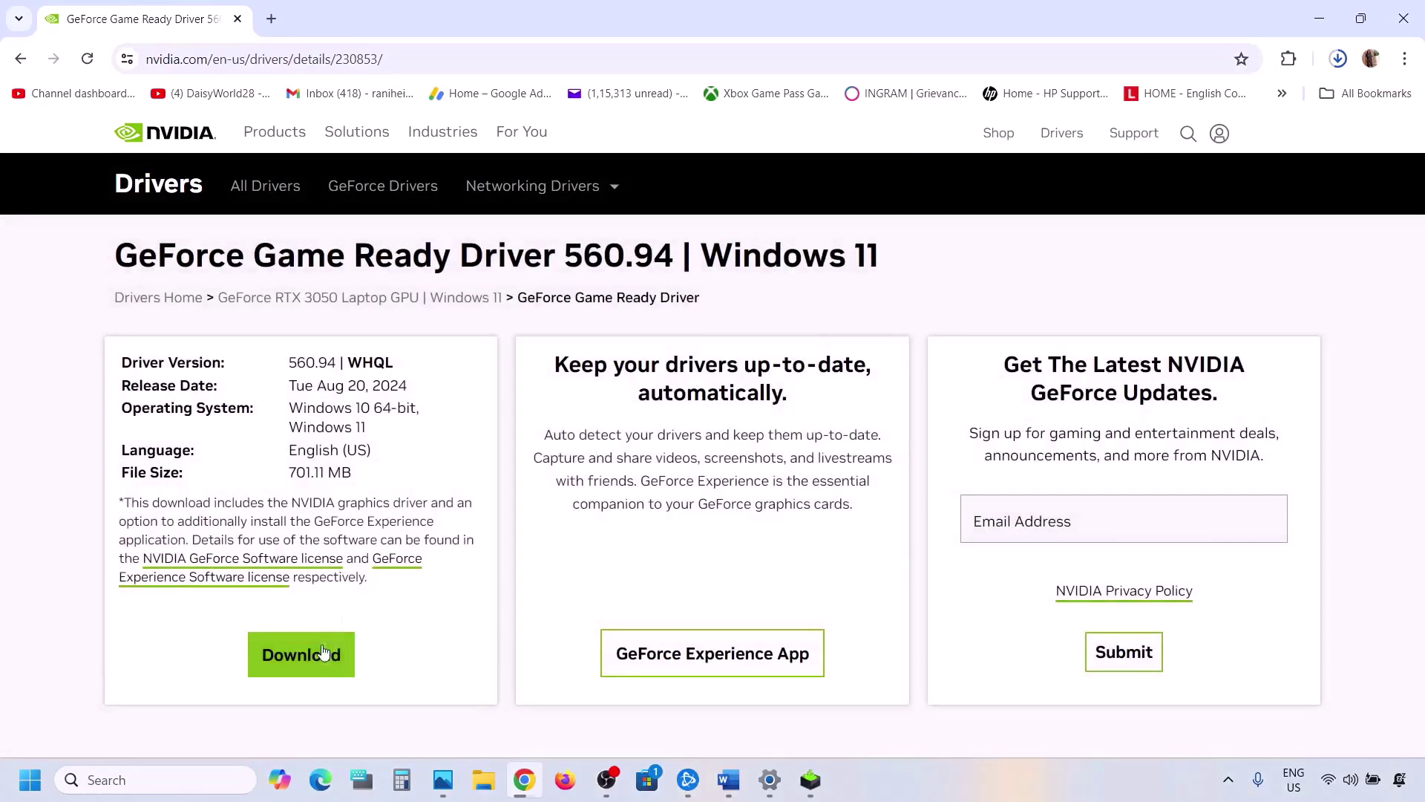
pyautogui.click(300, 661)
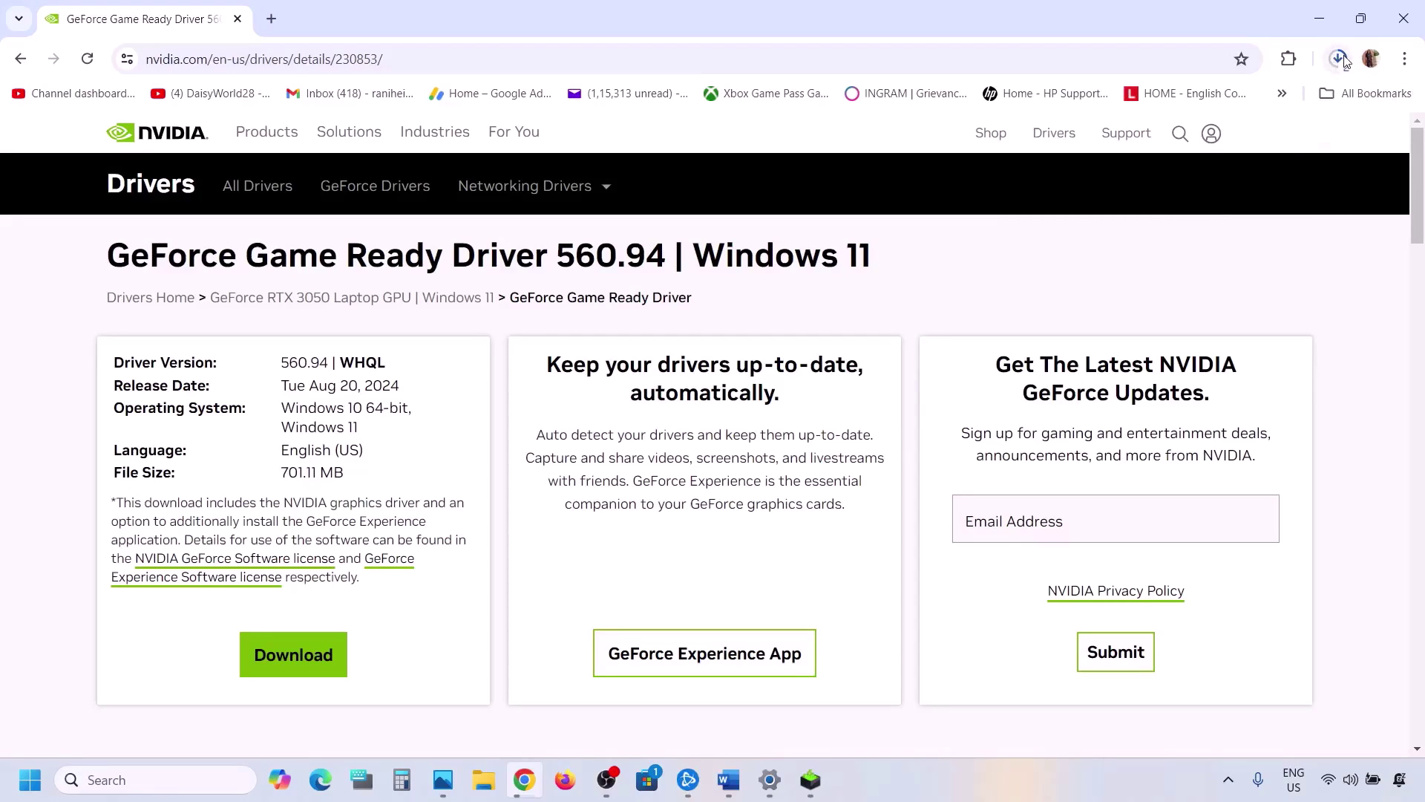
# Step: Accept the licence in the NVIDIA Installer, and start a Custom (Advanced) installation with "Perform a clean installation" enabled
pyautogui.click(813, 793)
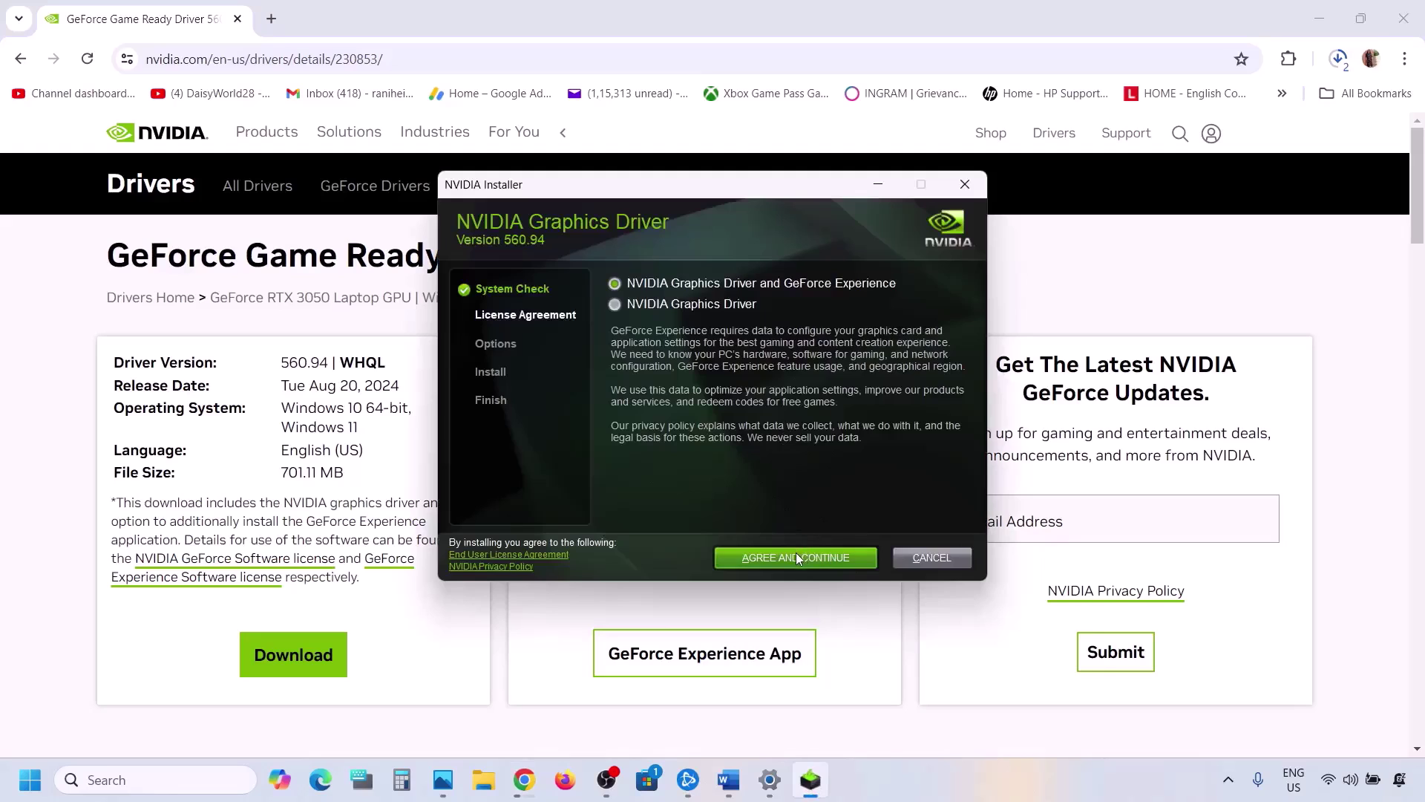
pyautogui.click(796, 554)
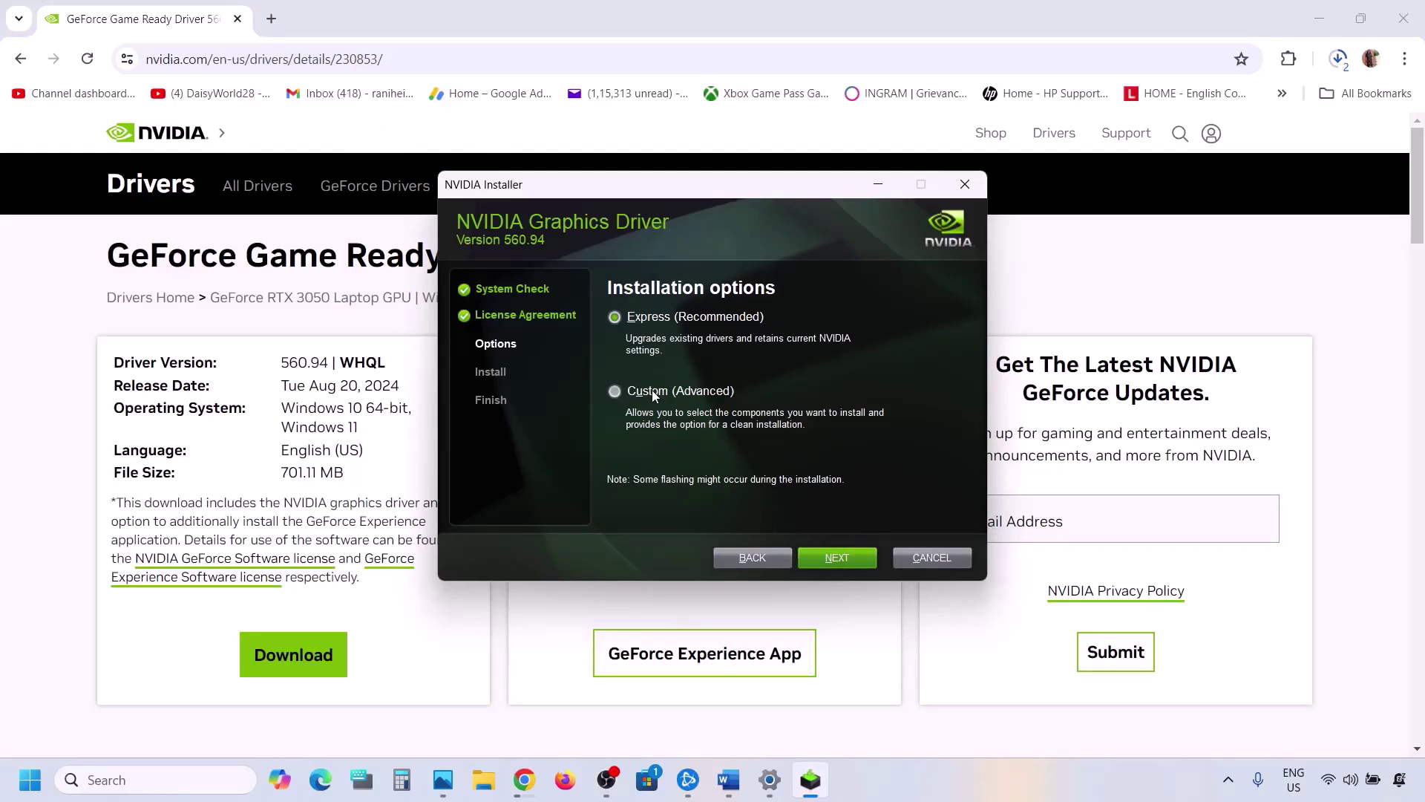
pyautogui.click(652, 390)
pyautogui.click(824, 560)
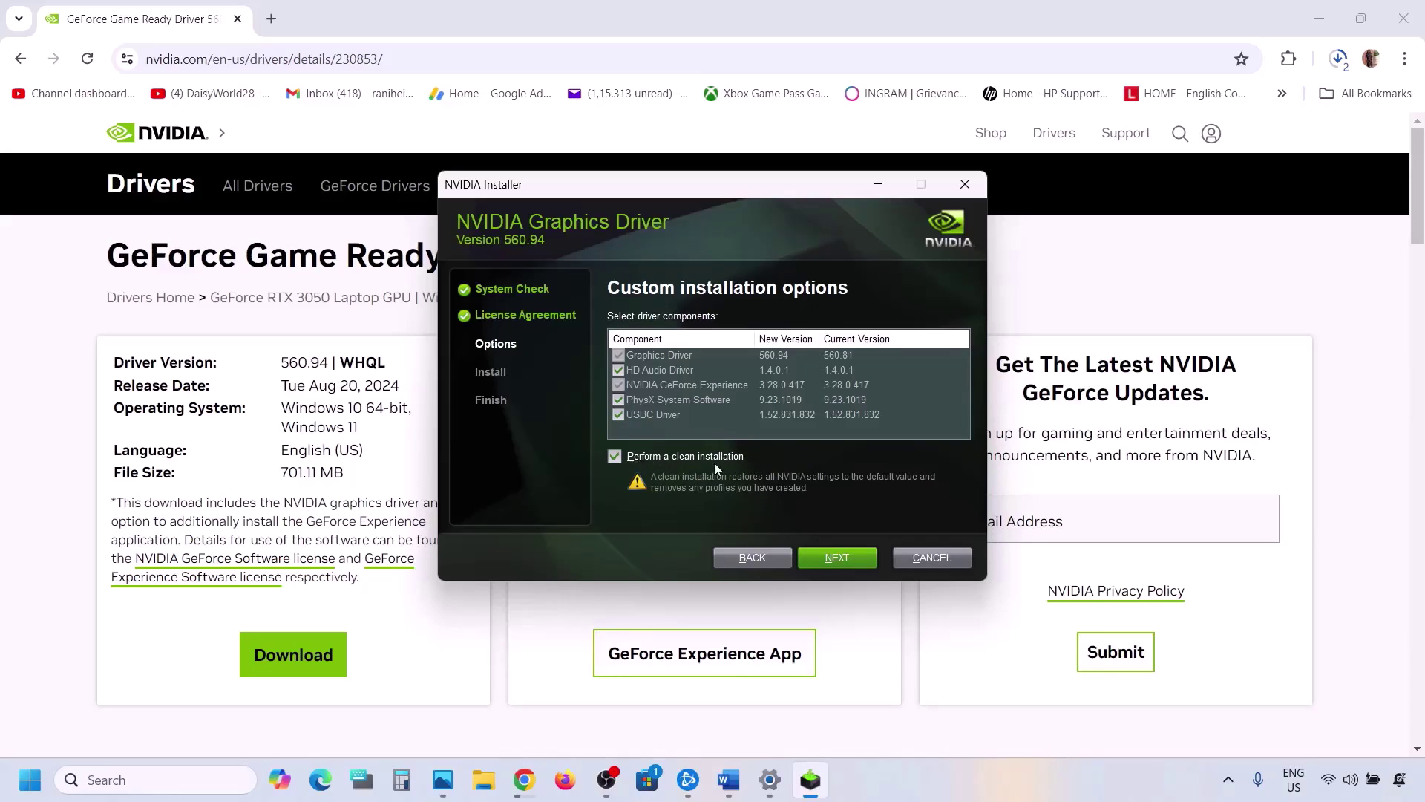
pyautogui.click(842, 560)
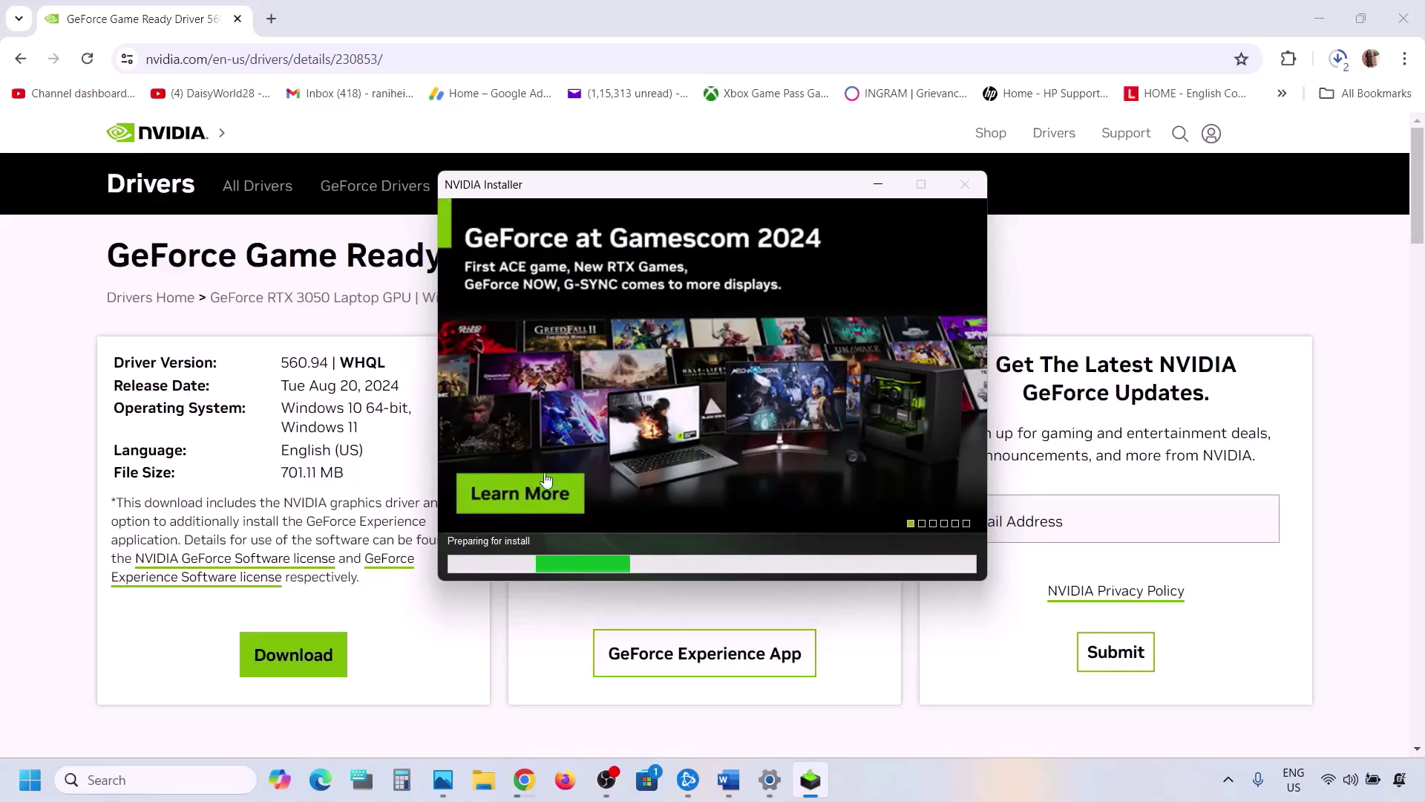
# Step: Show the Windows power options used for restarting the computer, and dismiss them
pyautogui.click(30, 780)
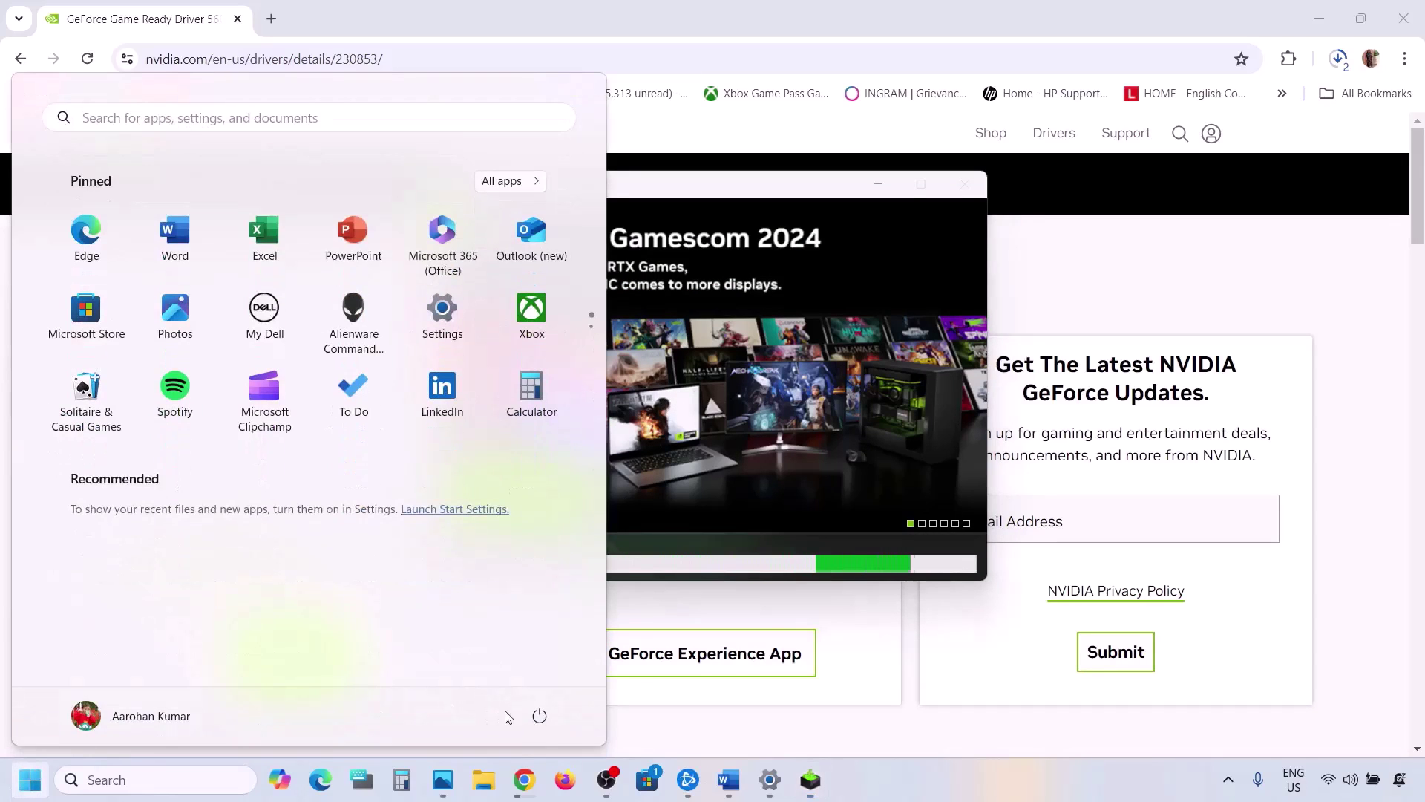
pyautogui.click(540, 716)
pyautogui.press('Escape')
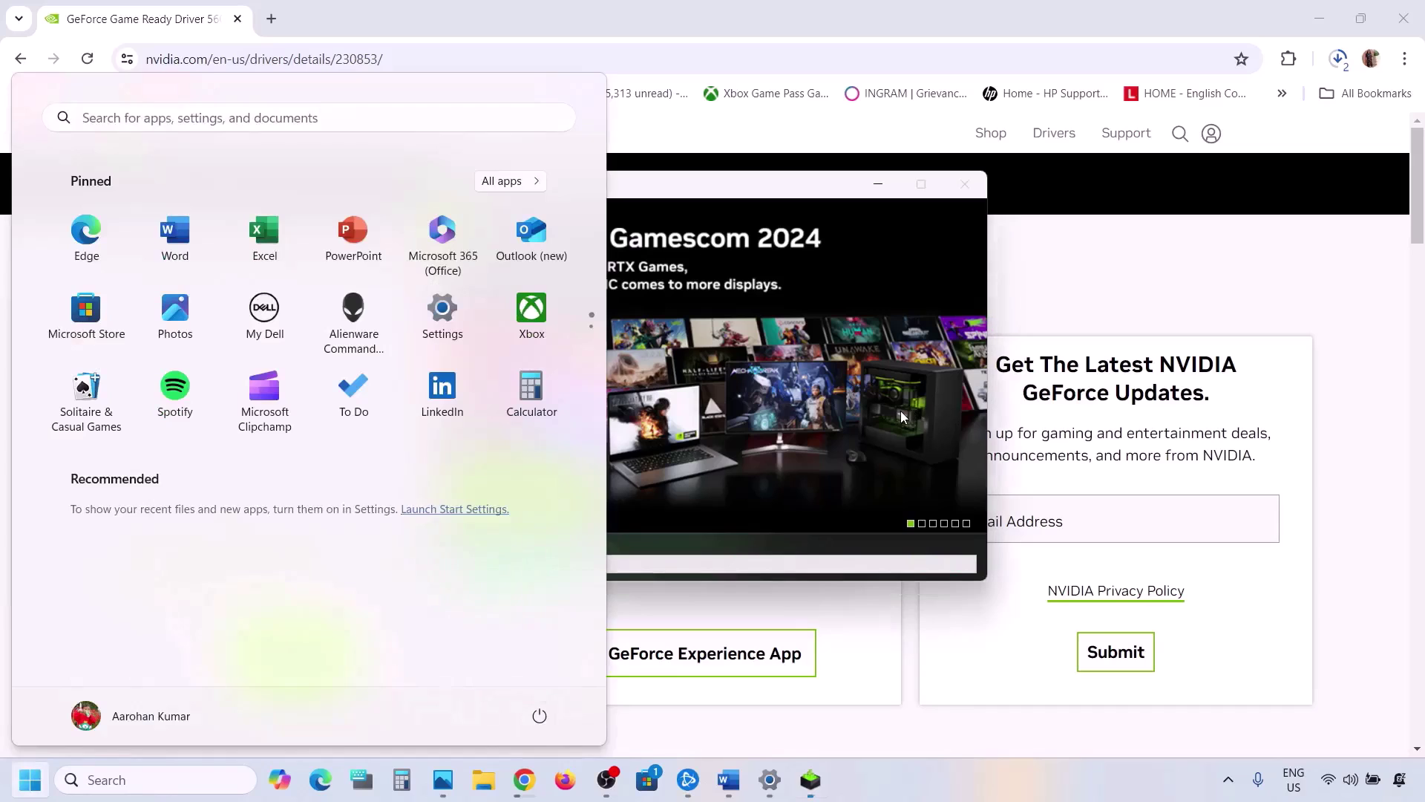
pyautogui.click(934, 535)
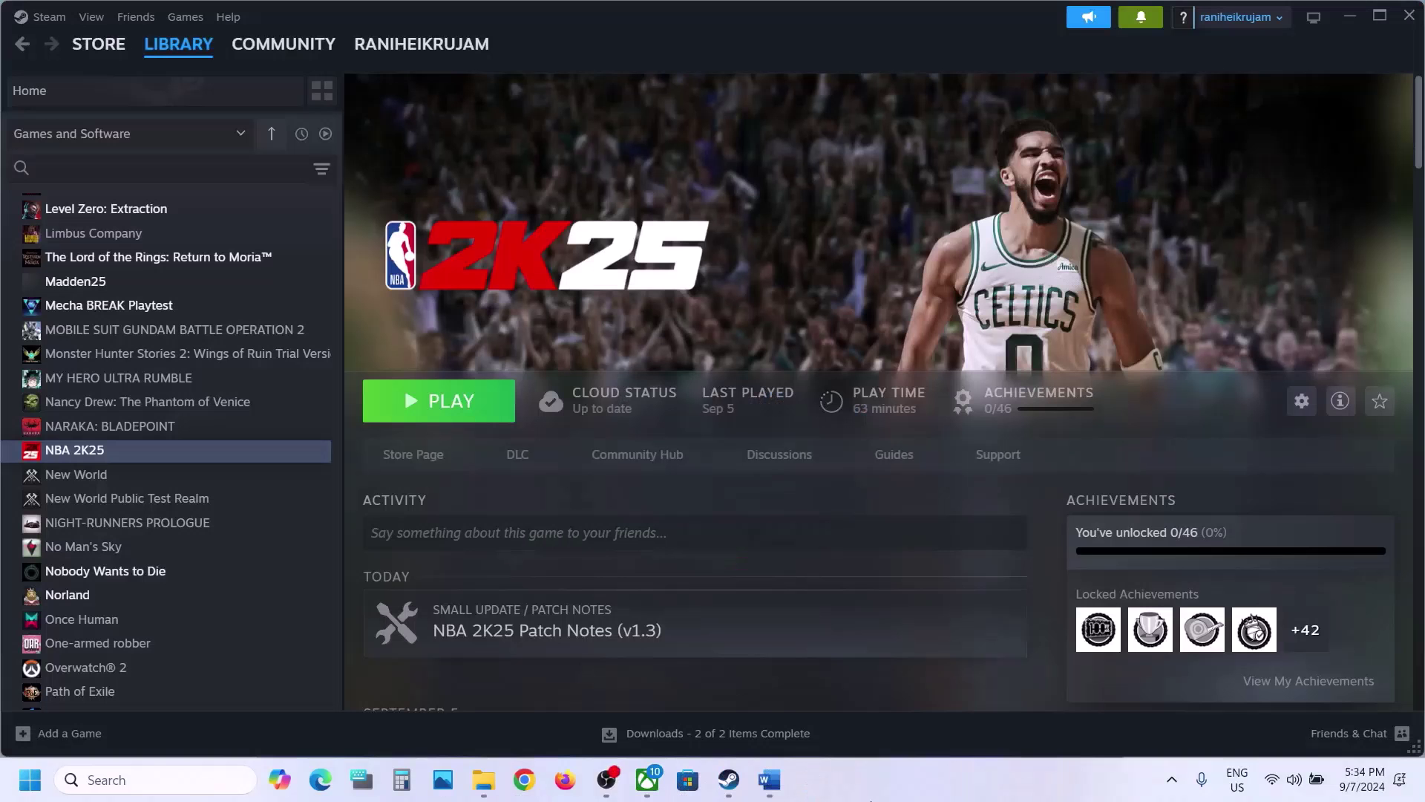
# Step: Copy the word "graphics" from Step 8 in the Word document, and use it in Windows search to open Graphics settings
pyautogui.click(769, 779)
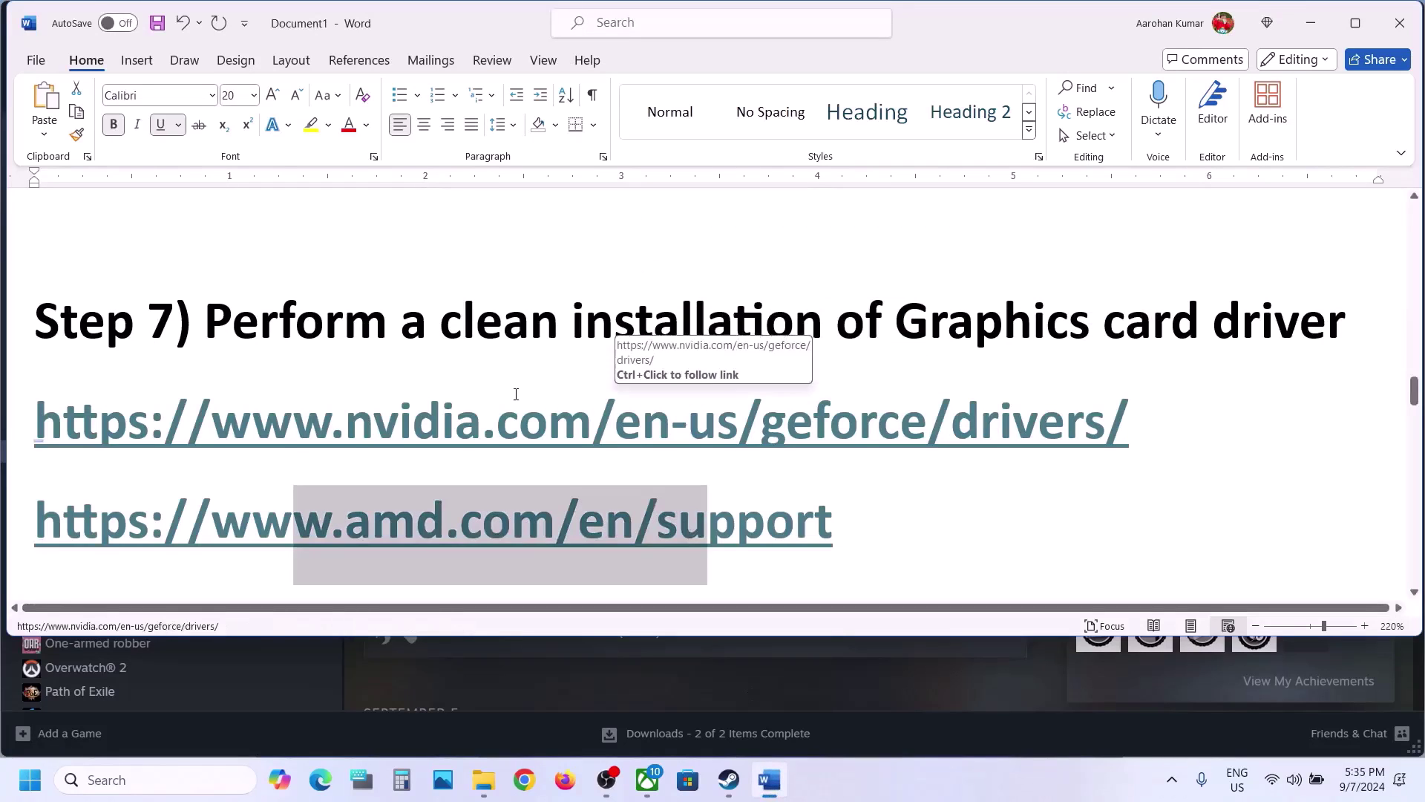
pyautogui.scroll(-3, 516, 394)
pyautogui.scroll(-1, 516, 394)
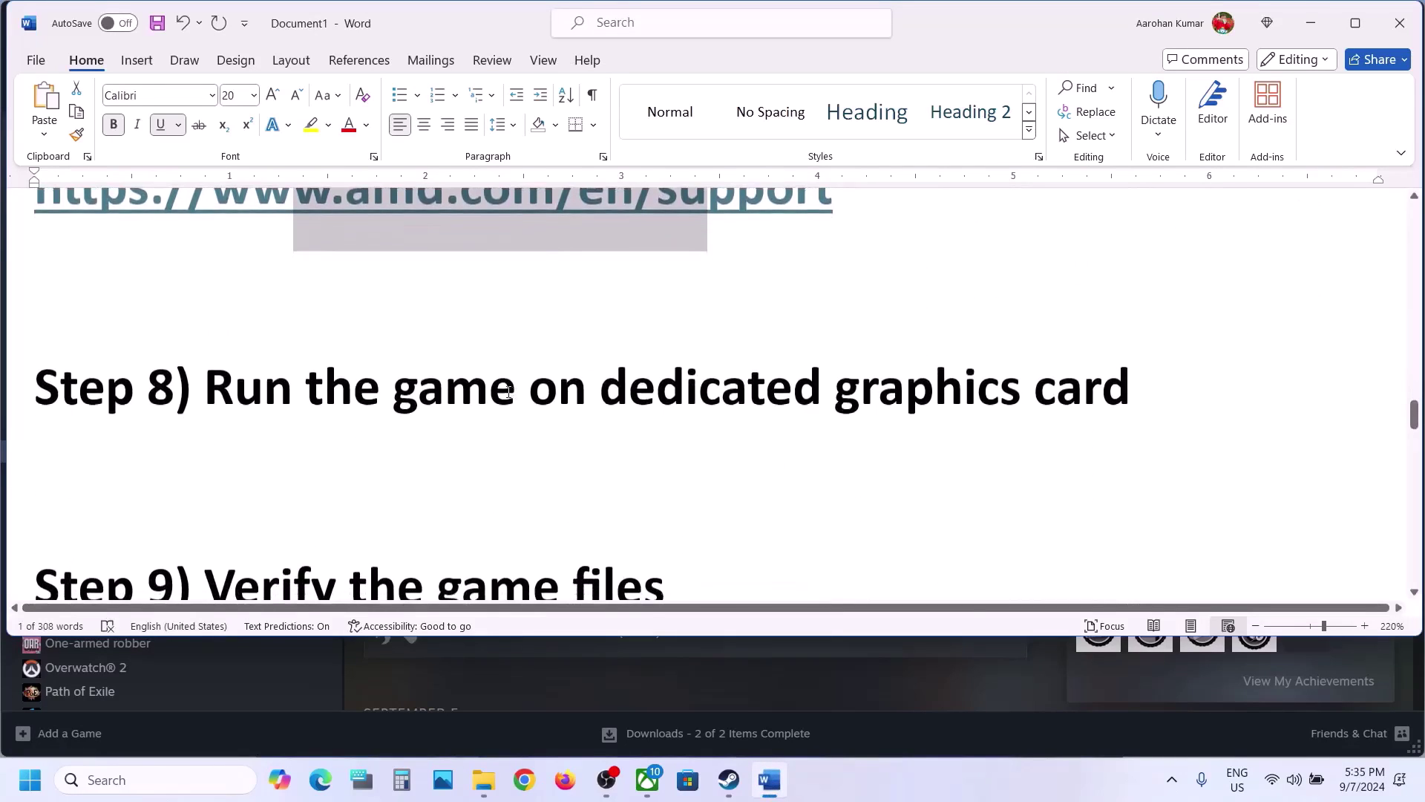
pyautogui.doubleClick(920, 392)
pyautogui.hotkey('ctrl', 'c')
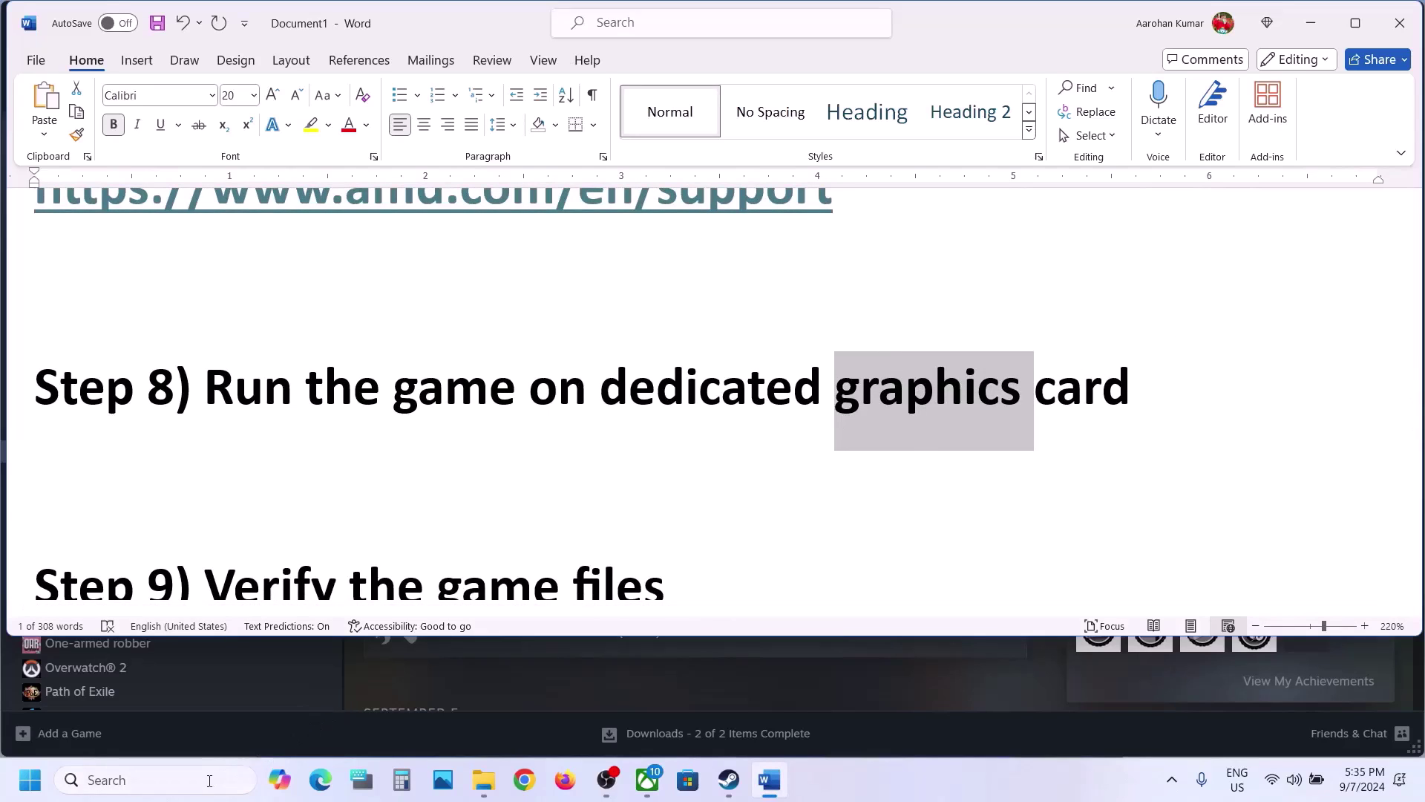
pyautogui.click(209, 781)
pyautogui.hotkey('ctrl', 'v')
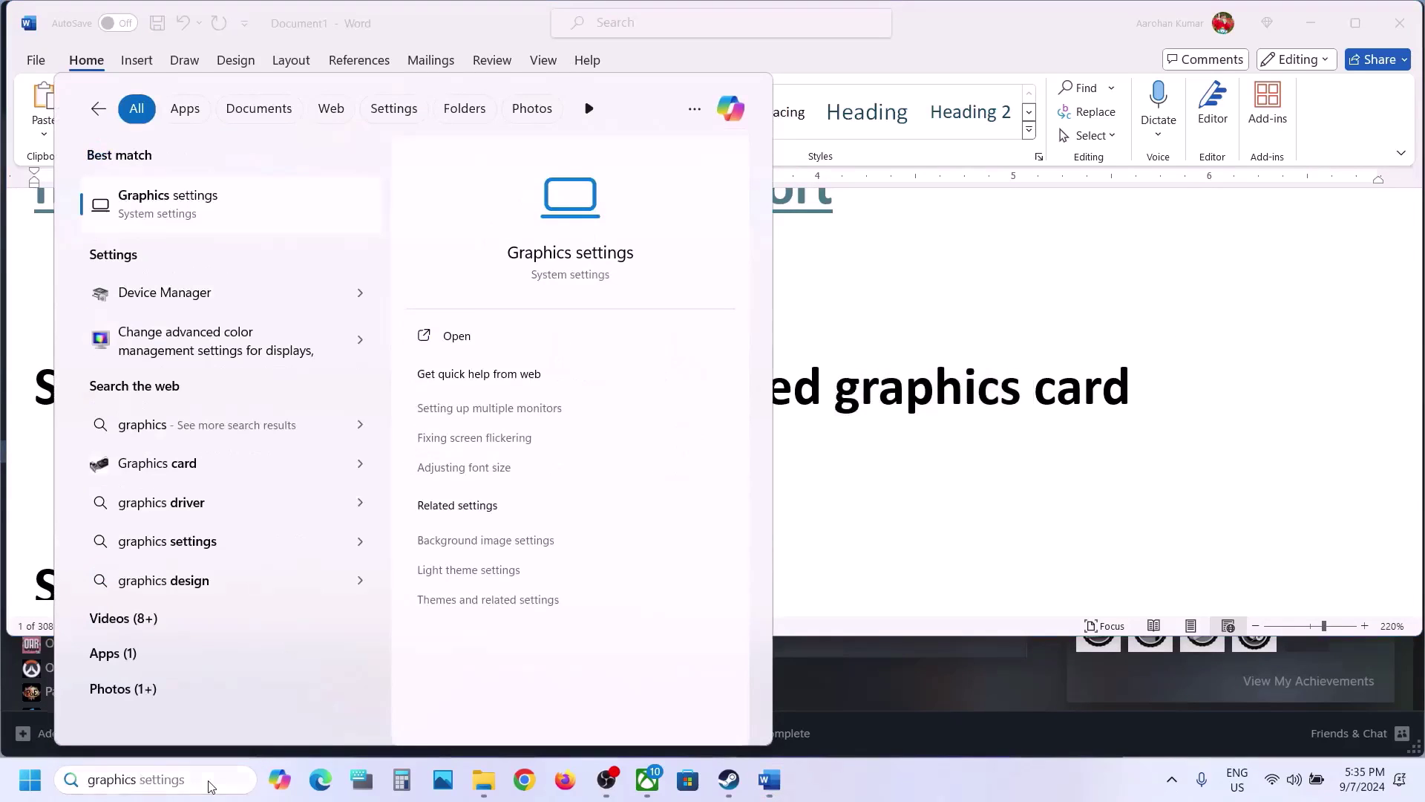
pyautogui.press('Return')
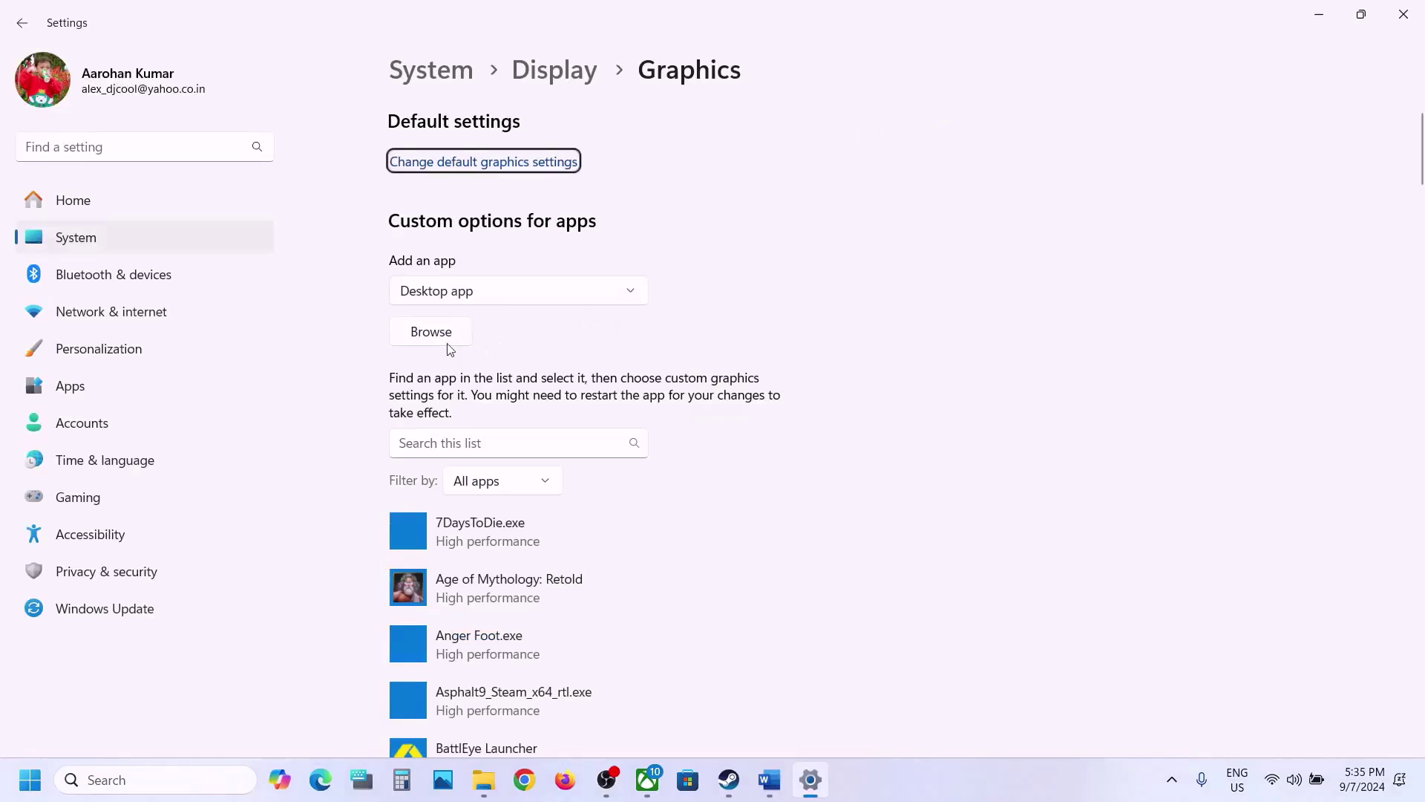
# Step: Try to add the NBA2K25 application from Steam's common\NBA 2K25 folder to the custom graphics options for apps
pyautogui.click(445, 340)
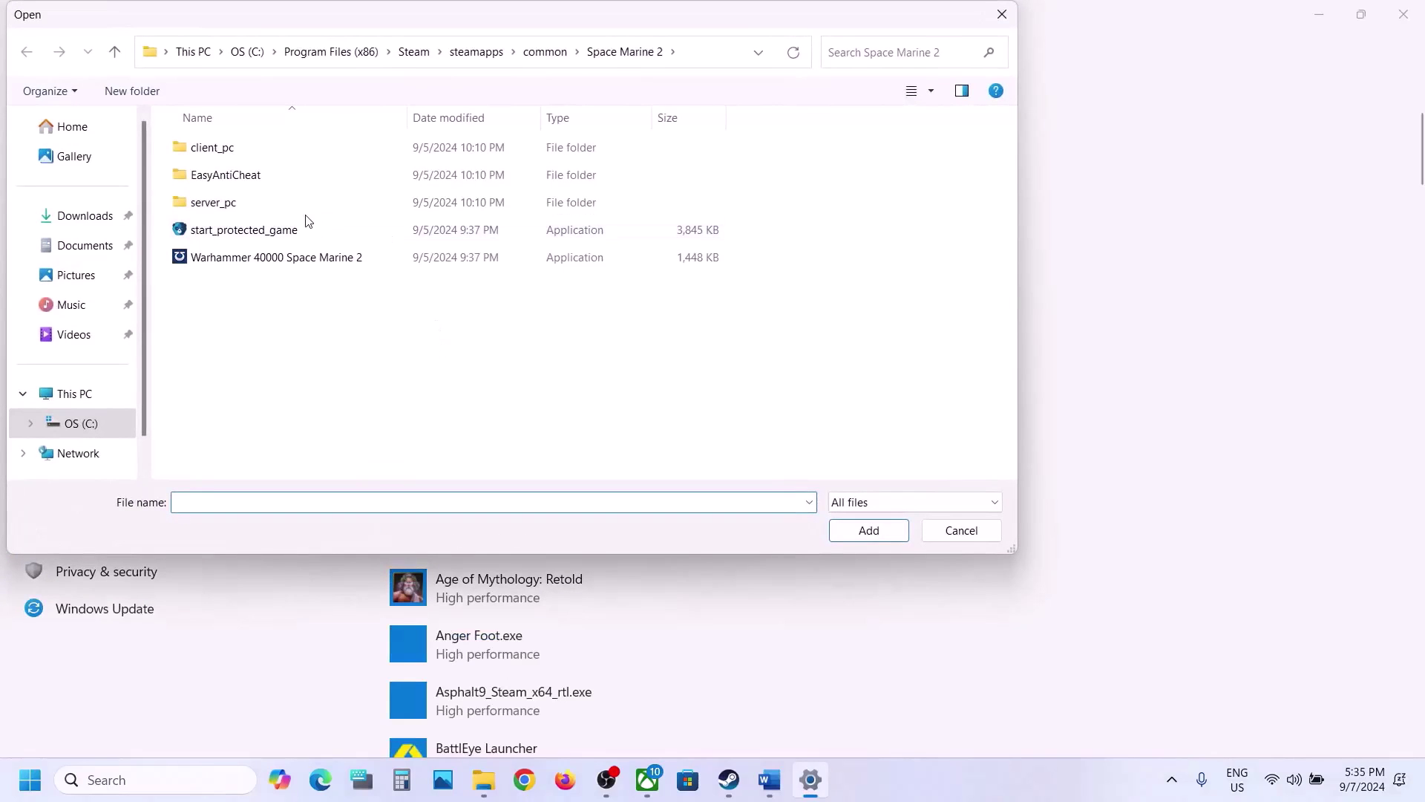
pyautogui.click(544, 52)
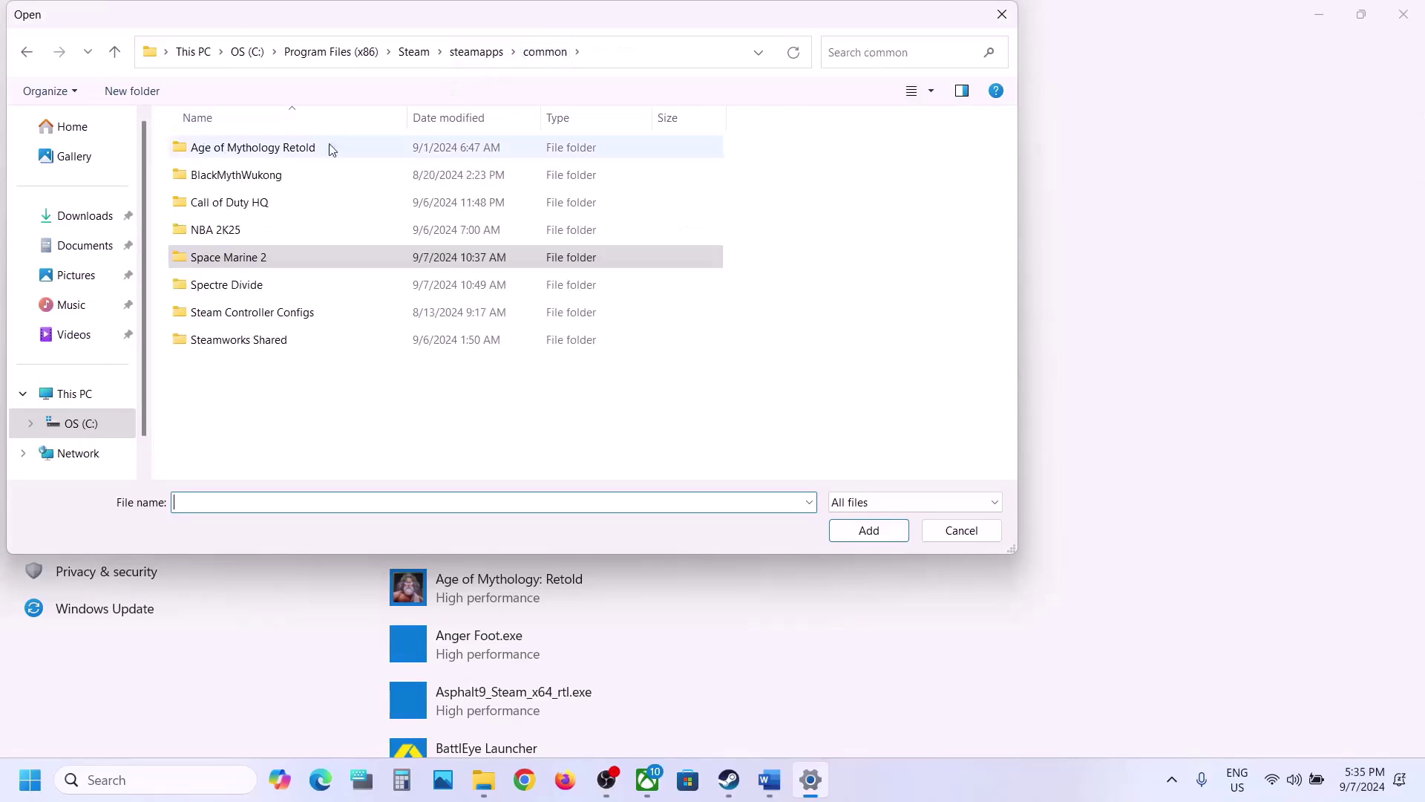
pyautogui.click(248, 226)
pyautogui.doubleClick(248, 224)
pyautogui.click(268, 199)
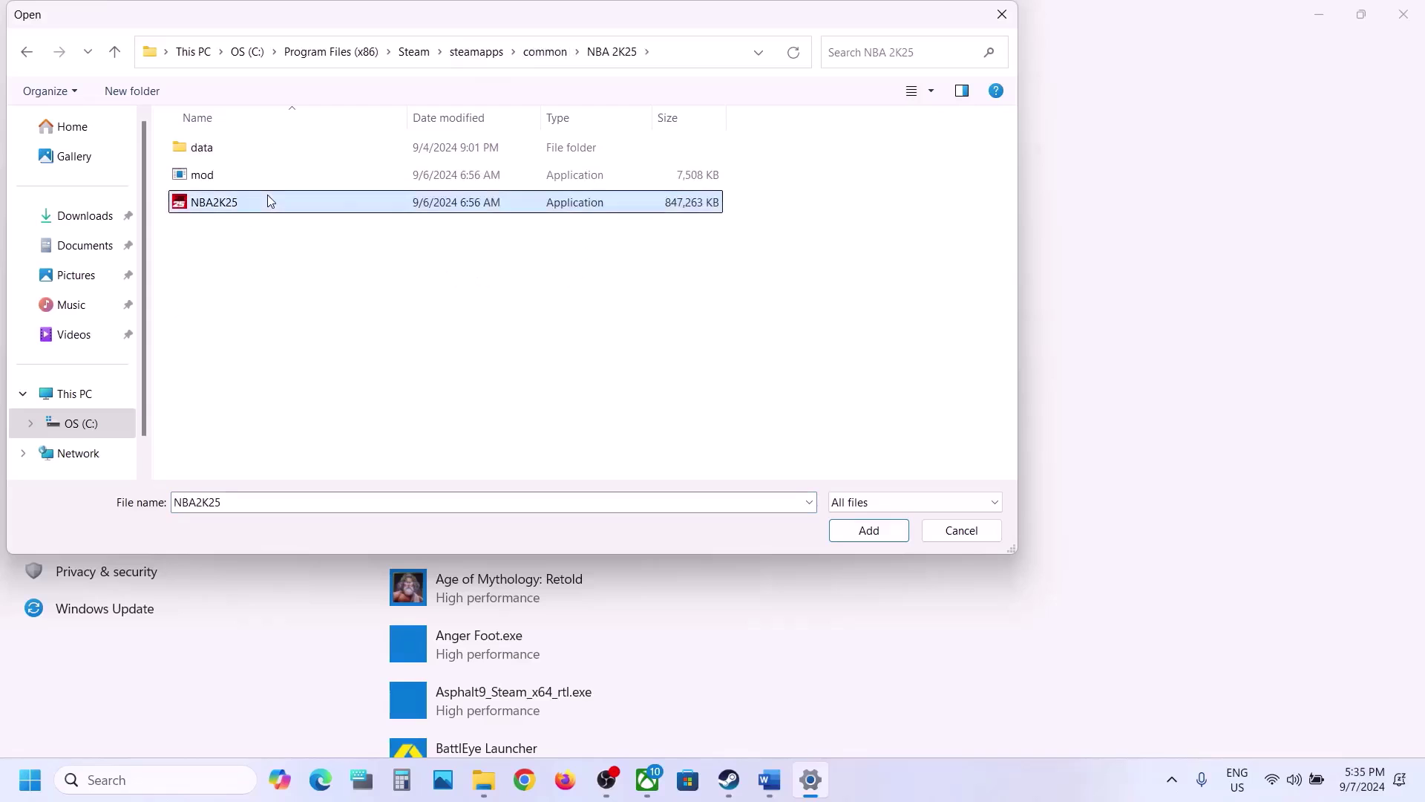
pyautogui.click(853, 532)
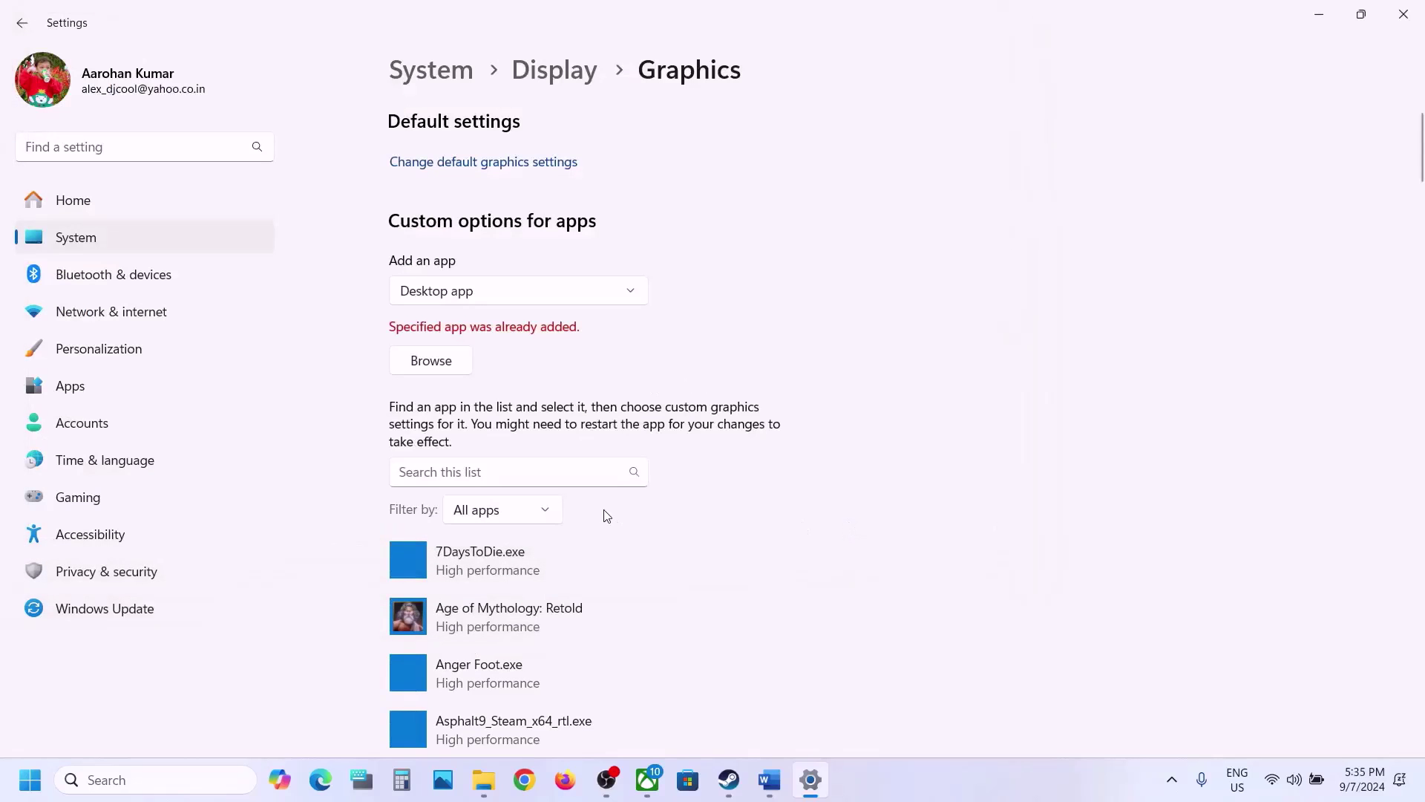
# Step: Save NBA2K25's graphics preference as High performance on the NVIDIA GeForce RTX 3050 Laptop GPU, and close Settings
pyautogui.scroll(-20, 607, 516)
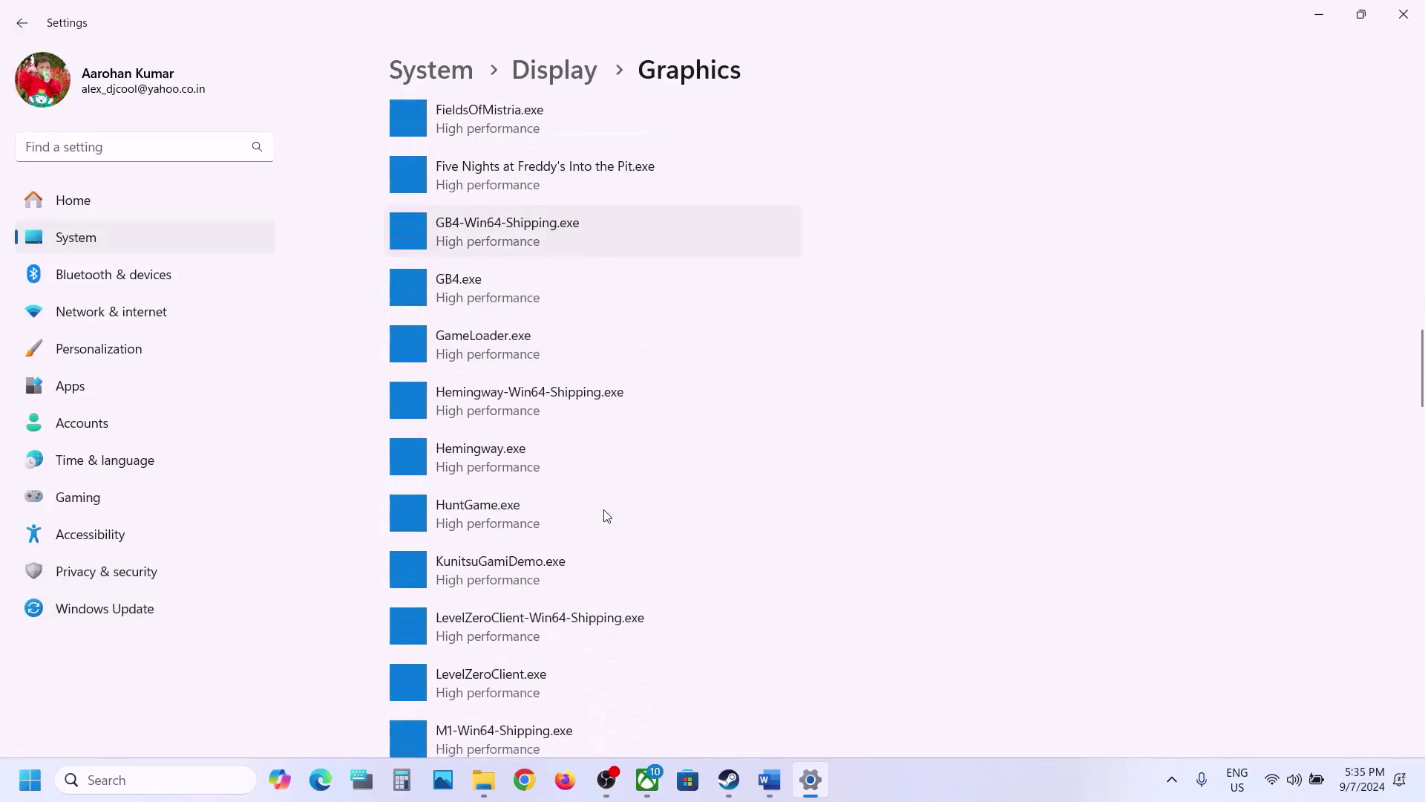
pyautogui.scroll(-2, 603, 513)
pyautogui.click(543, 512)
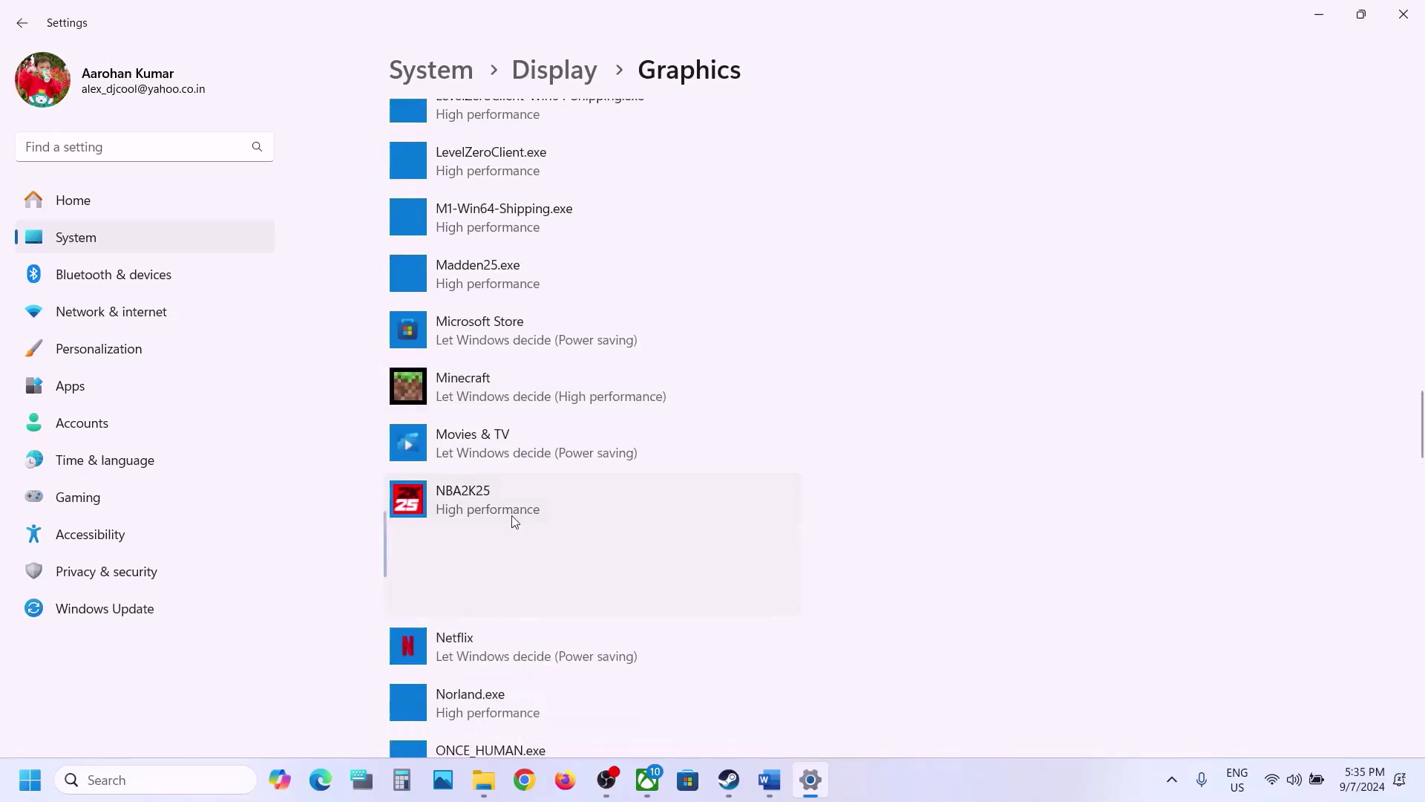
pyautogui.click(660, 594)
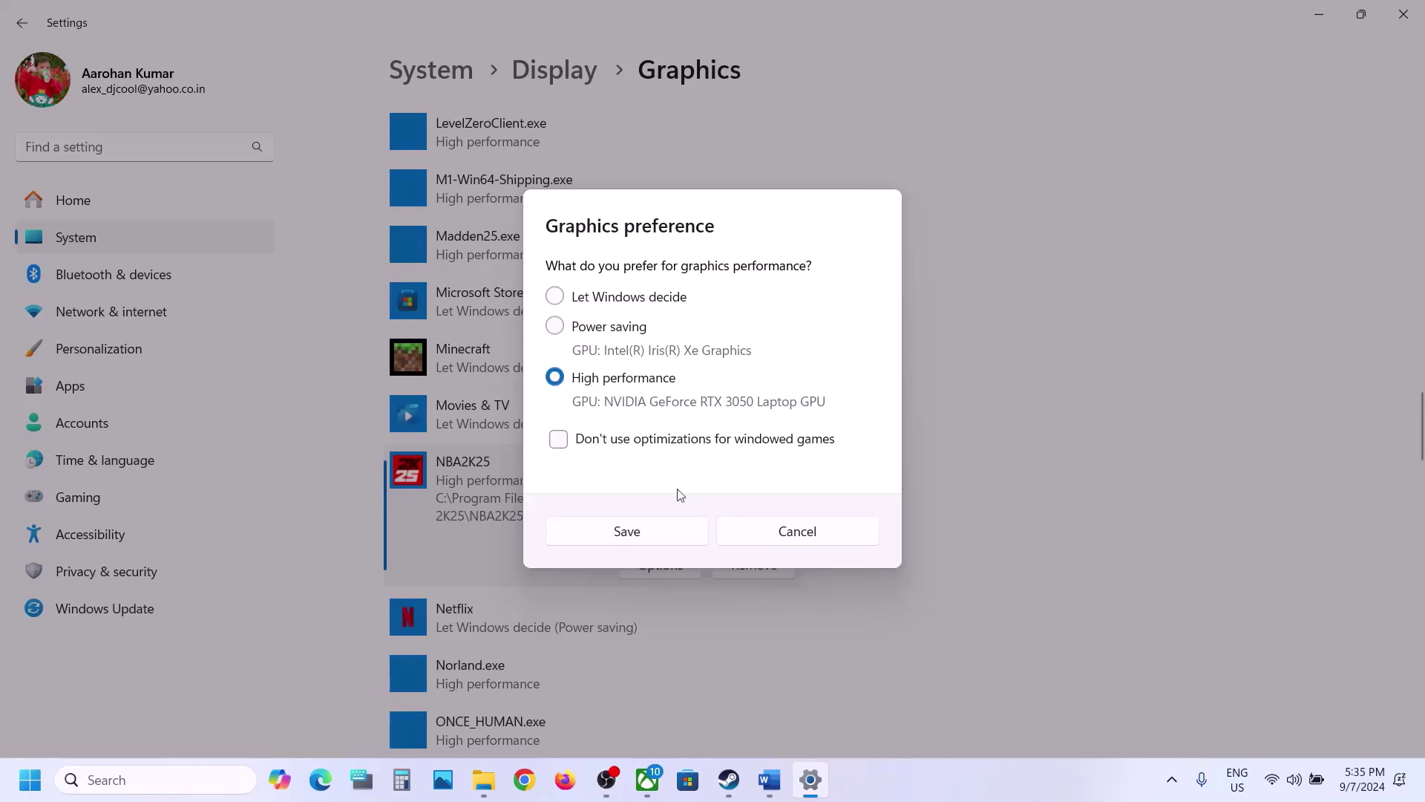
pyautogui.click(645, 531)
pyautogui.click(1404, 15)
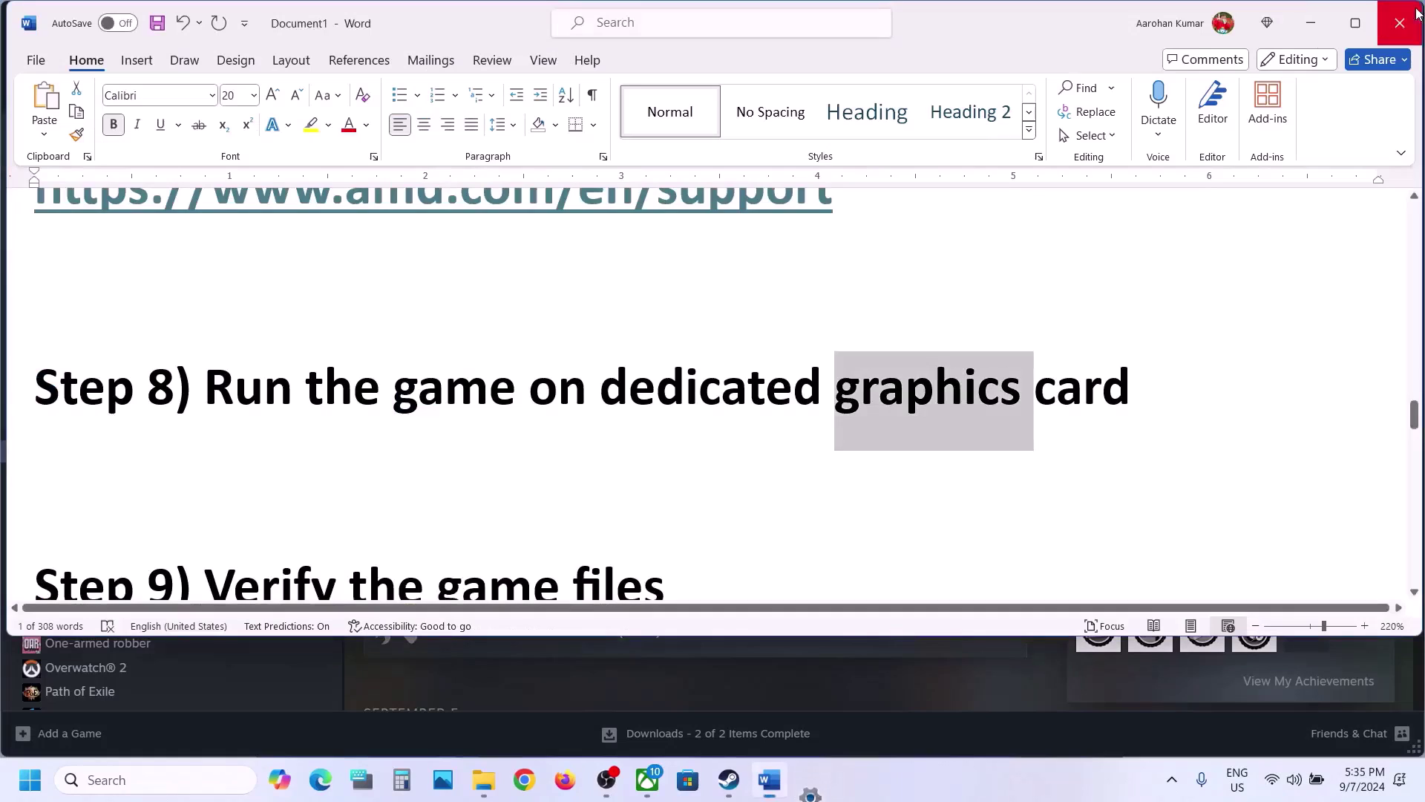
# Step: Highlight Step 9 in the Word document, and start verifying the integrity of NBA 2K25's game files in Steam
pyautogui.scroll(-3, 576, 455)
pyautogui.moveTo(287, 349); pyautogui.dragTo(663, 355)
pyautogui.click(729, 779)
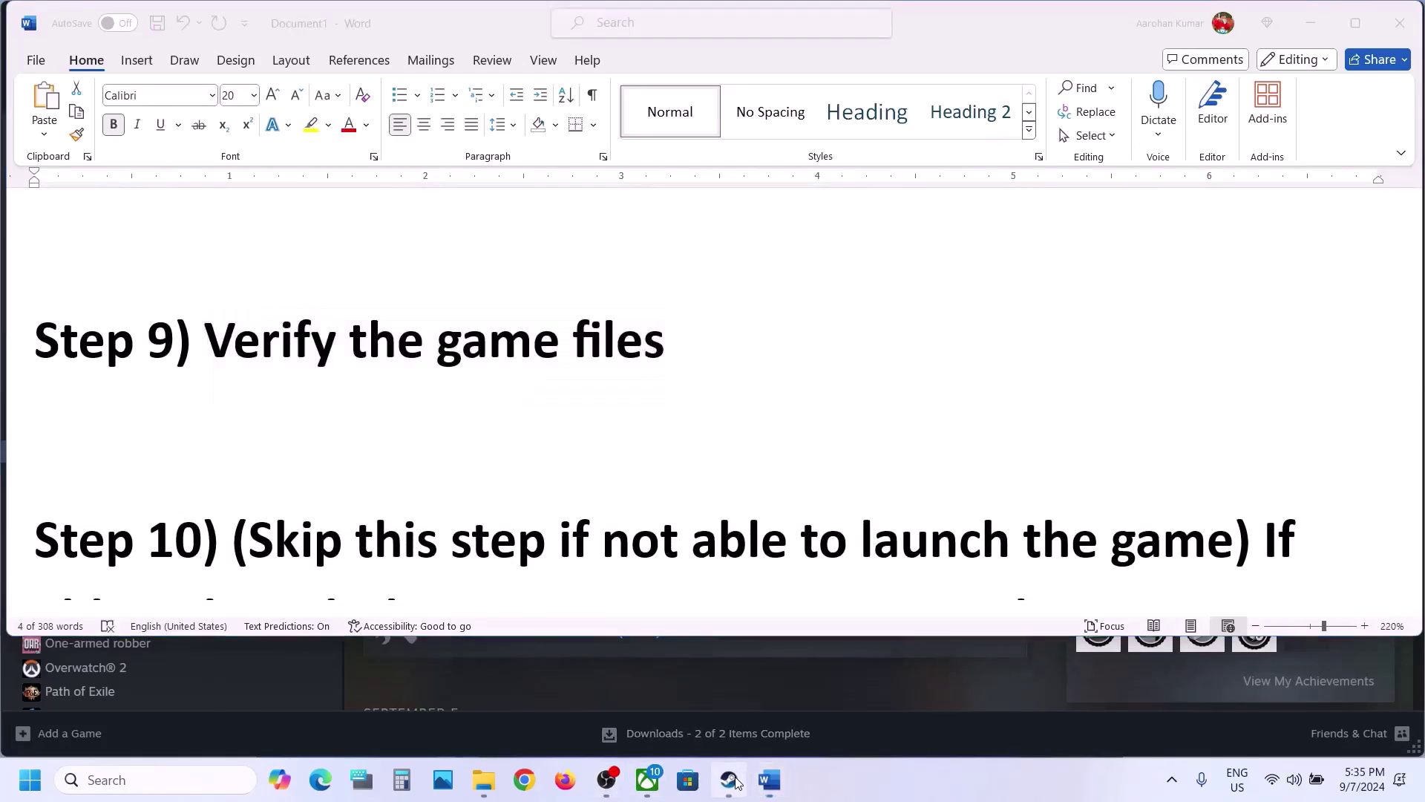
pyautogui.rightClick(152, 450)
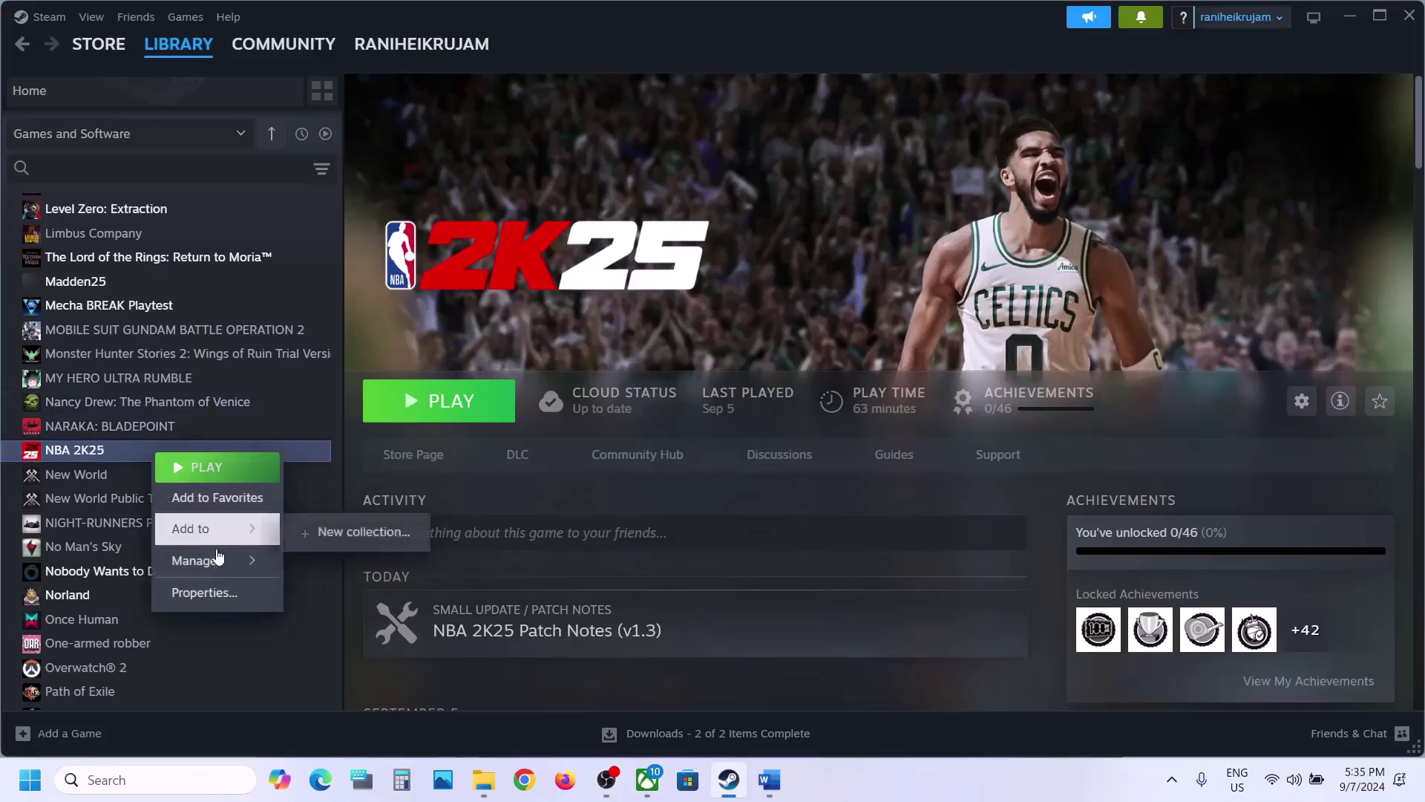
pyautogui.moveTo(195, 561)
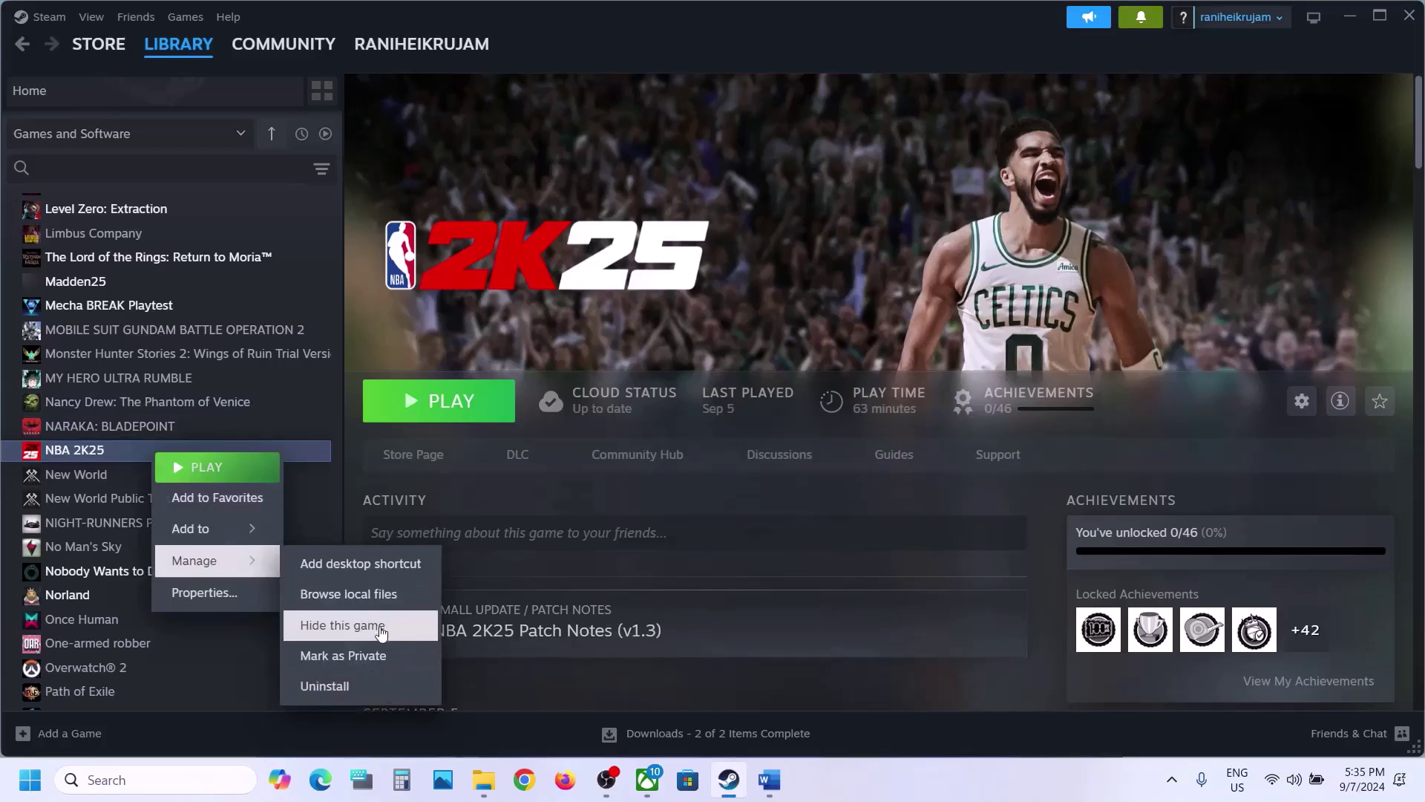
pyautogui.click(211, 593)
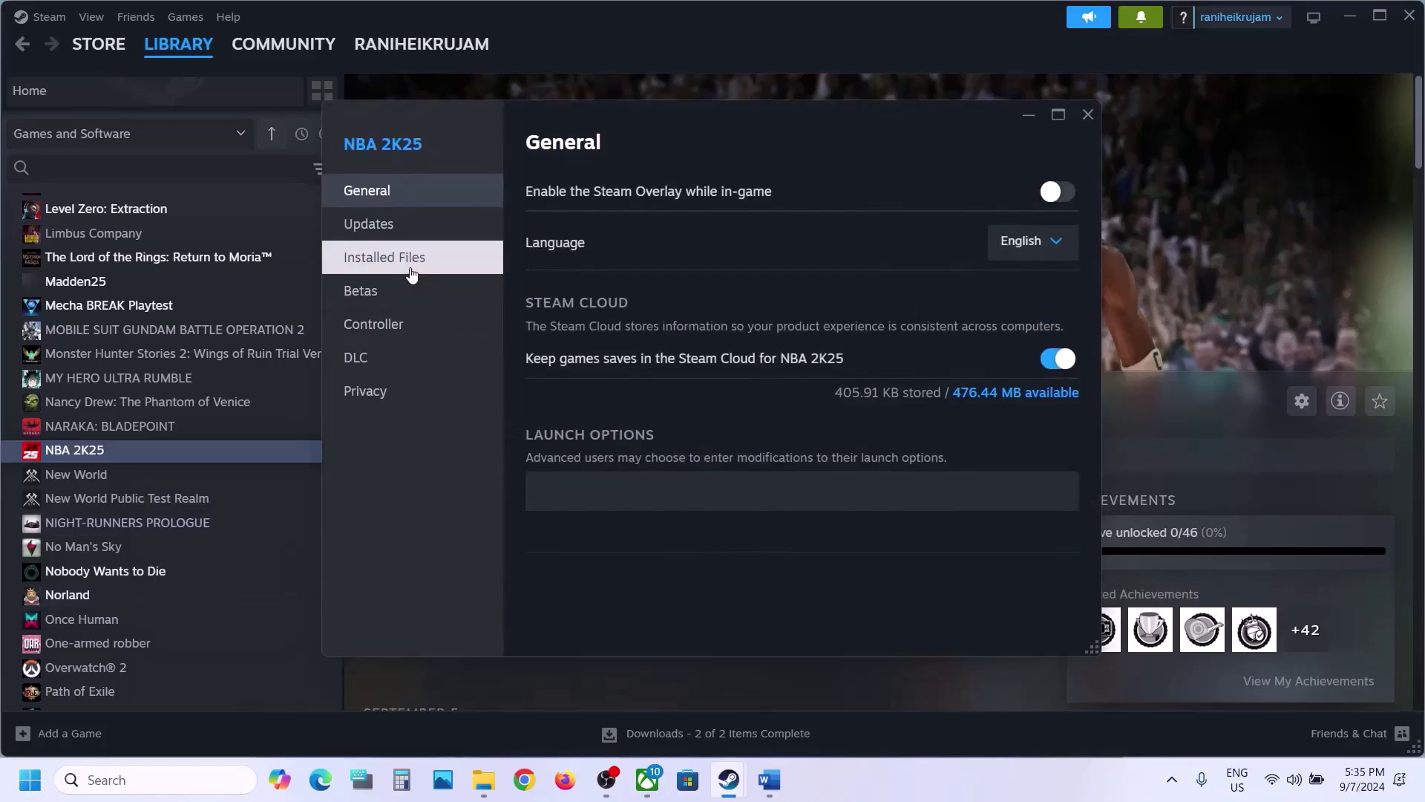
pyautogui.click(412, 274)
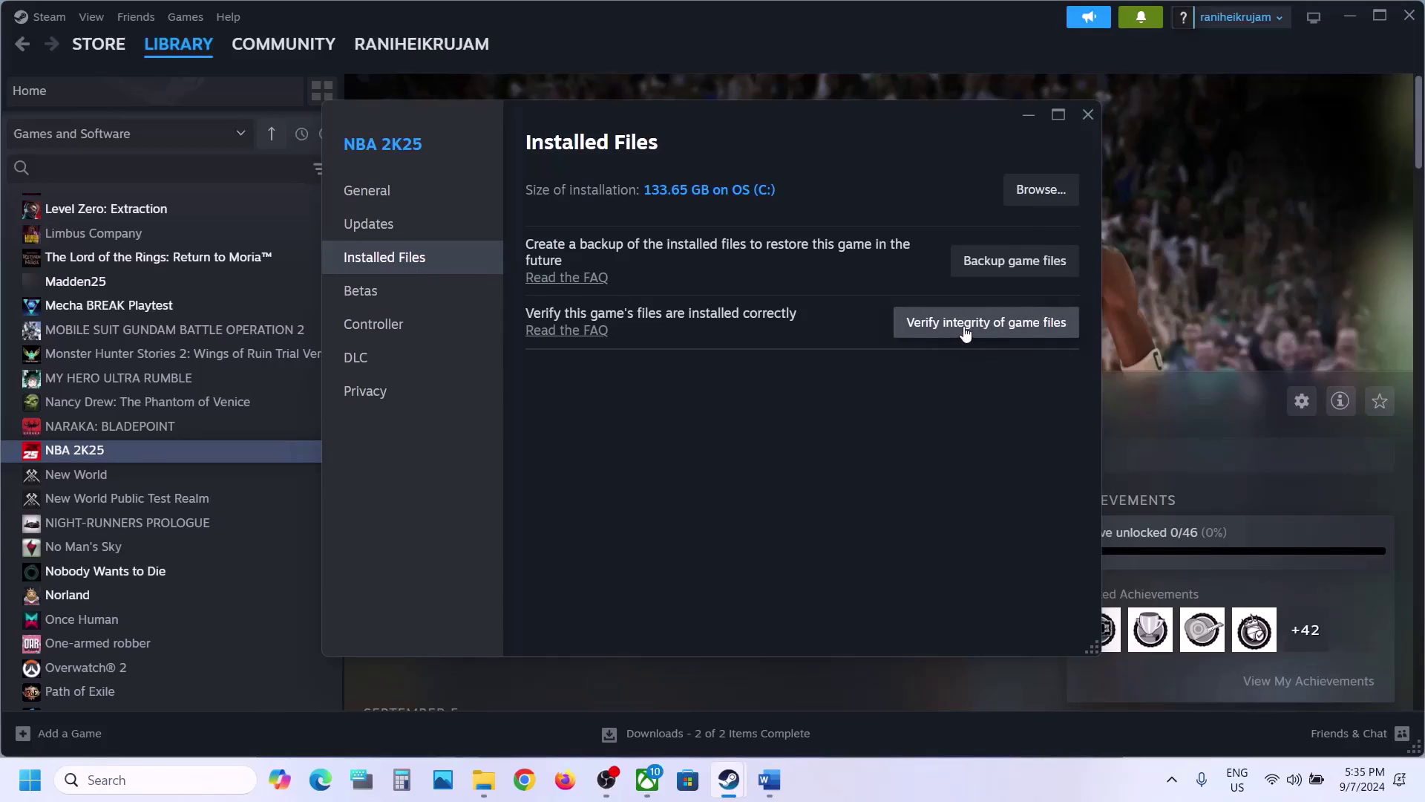
pyautogui.click(966, 333)
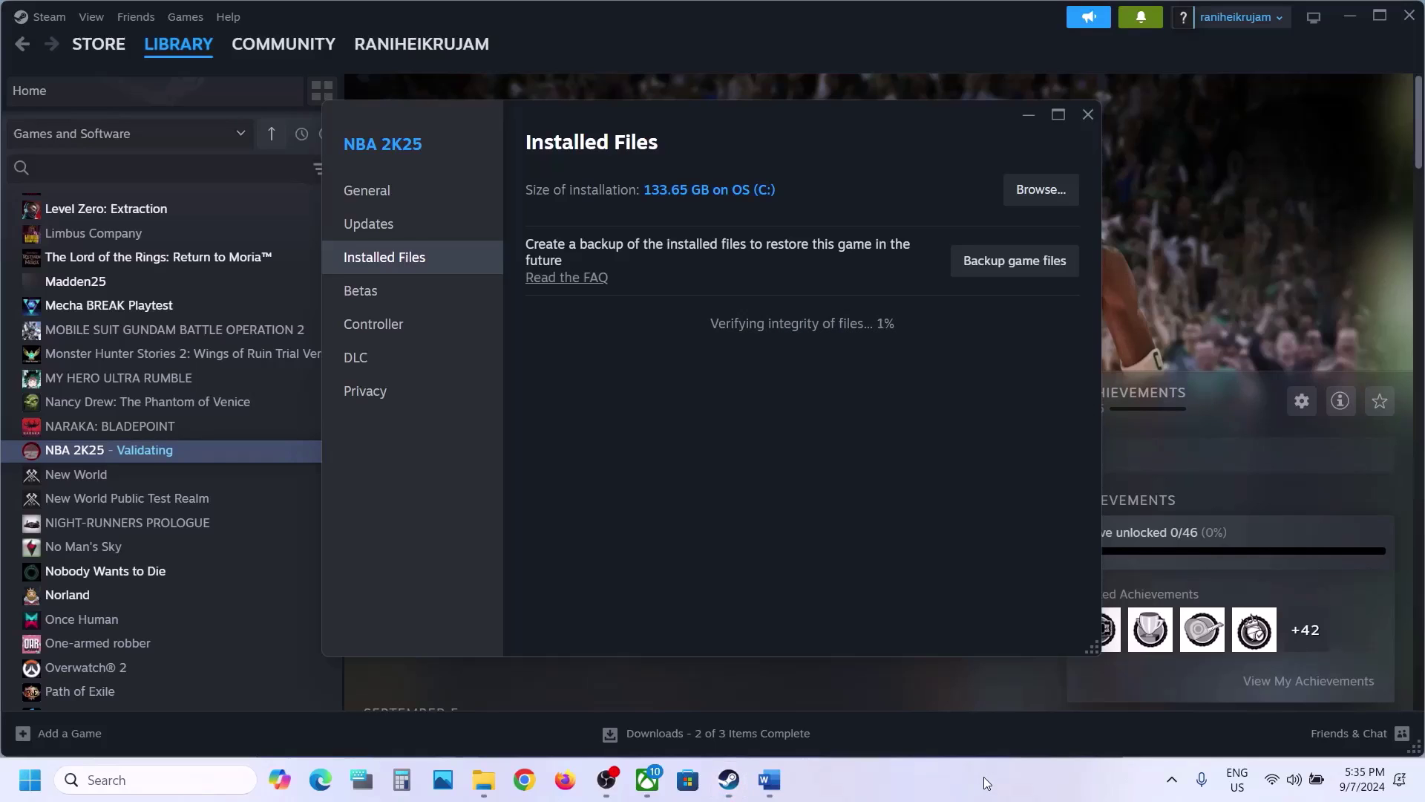
# Step: Highlight the skip note and the V Sync, windowed mode and graphics advice in Step 10 of the Word document, and minimize it
pyautogui.click(770, 781)
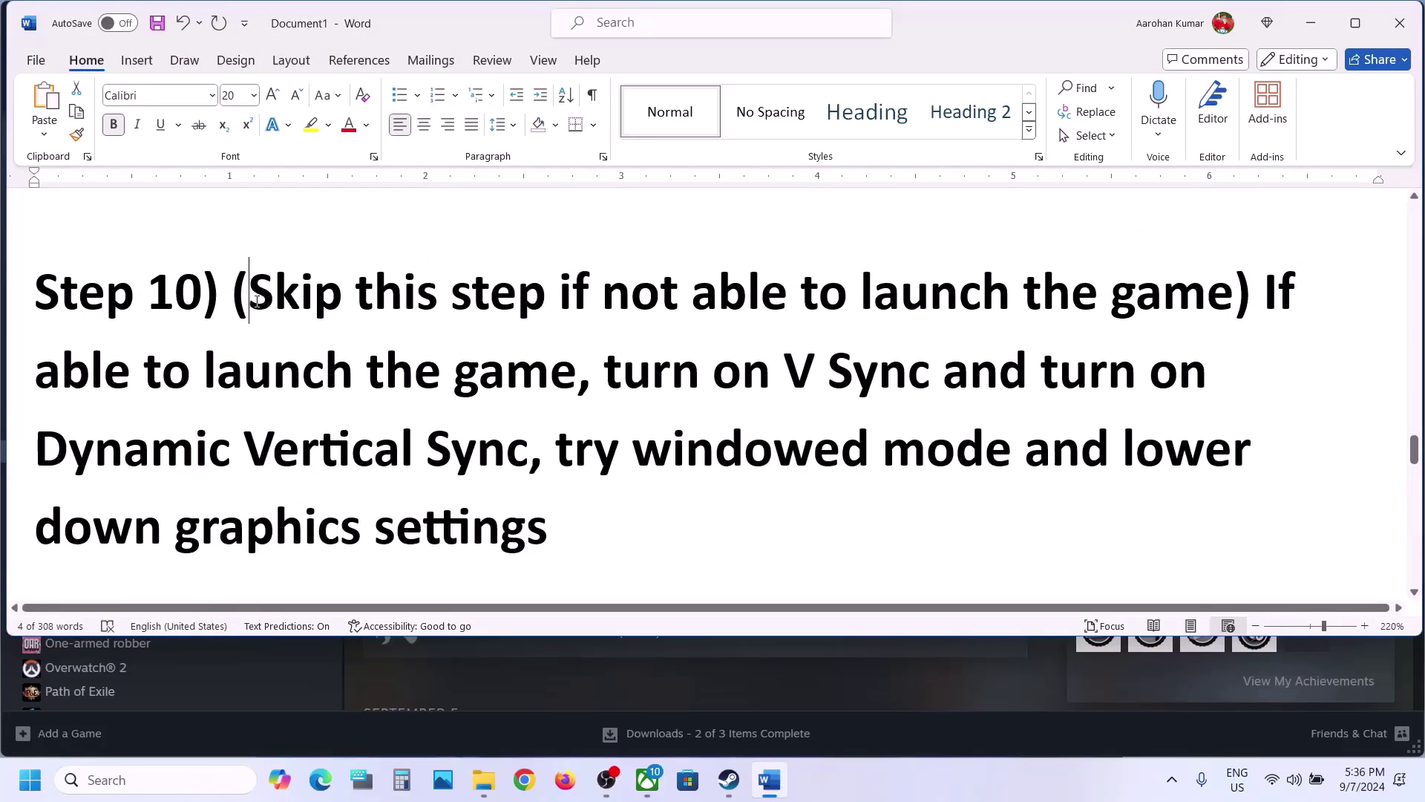
pyautogui.moveTo(446, 275); pyautogui.dragTo(1170, 272)
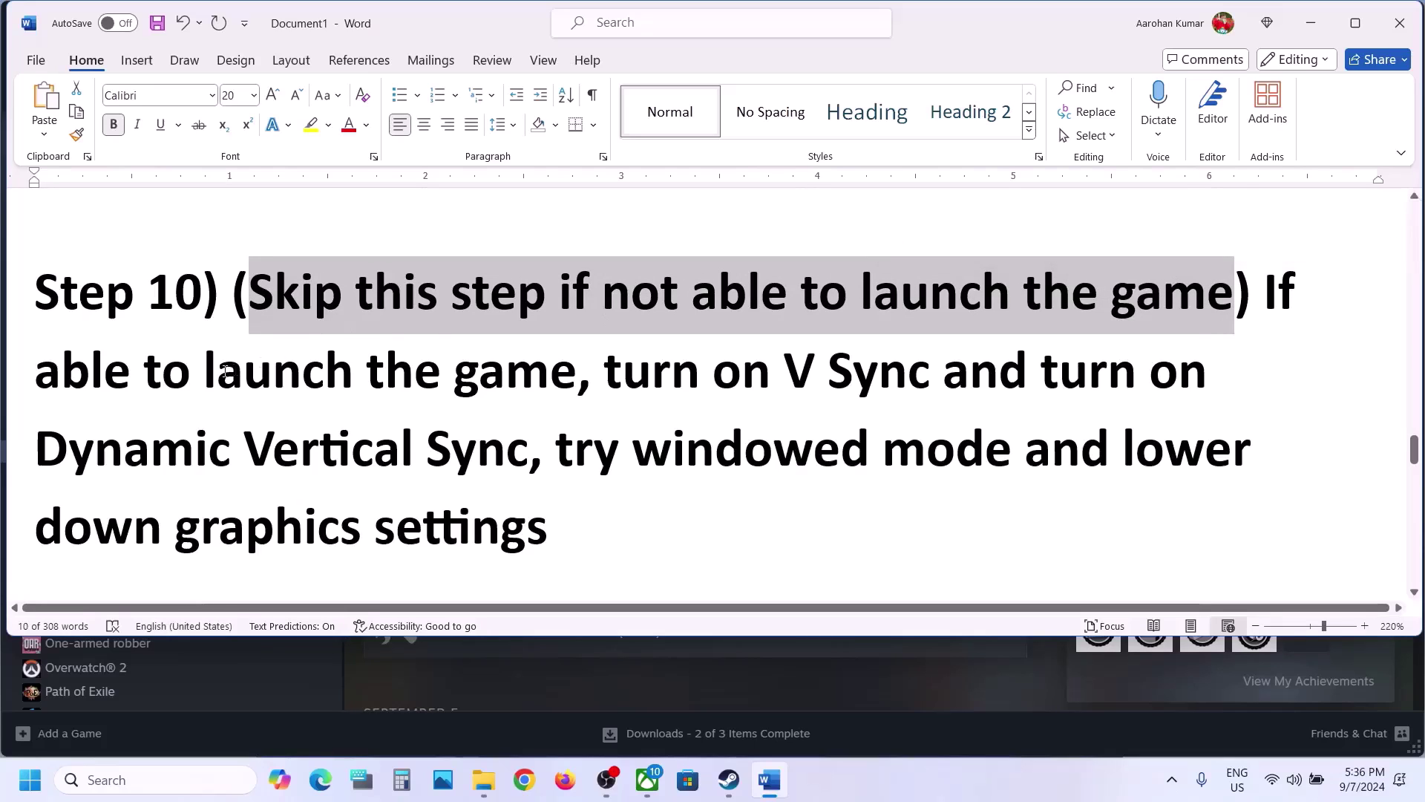
pyautogui.moveTo(224, 372); pyautogui.dragTo(586, 553)
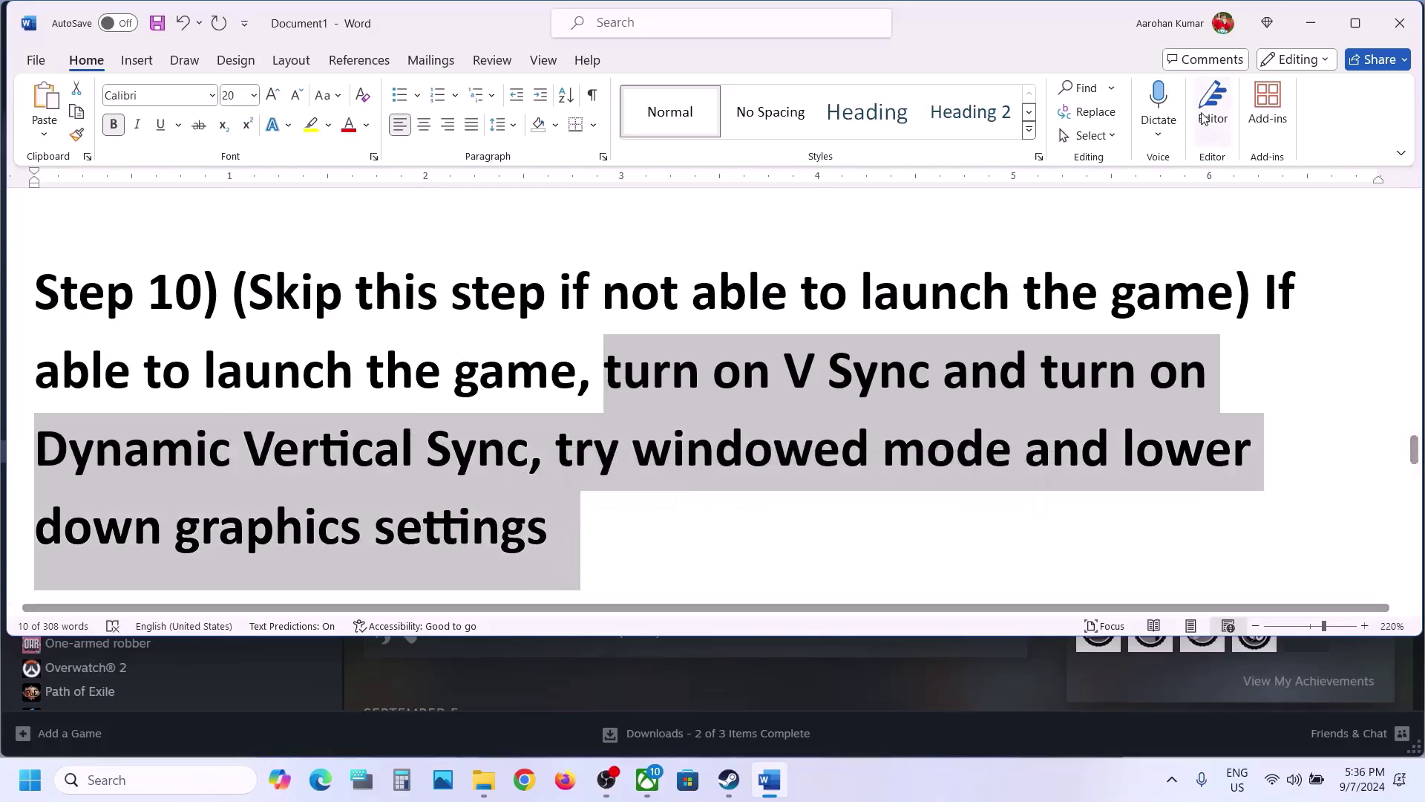
pyautogui.click(1310, 23)
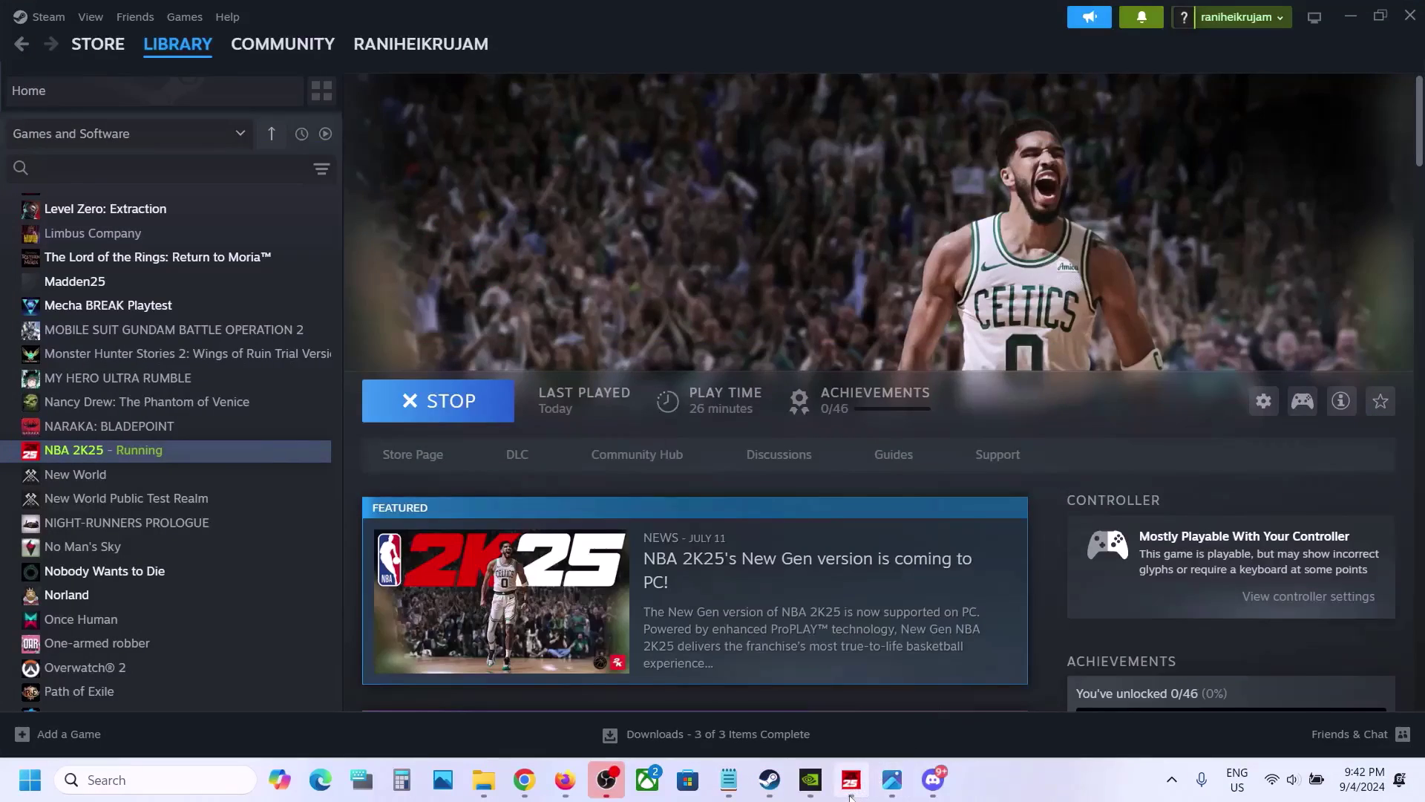
# Step: Switch to the running NBA 2K25 game and open Video Settings from its Features section
pyautogui.click(851, 795)
pyautogui.press('Left')
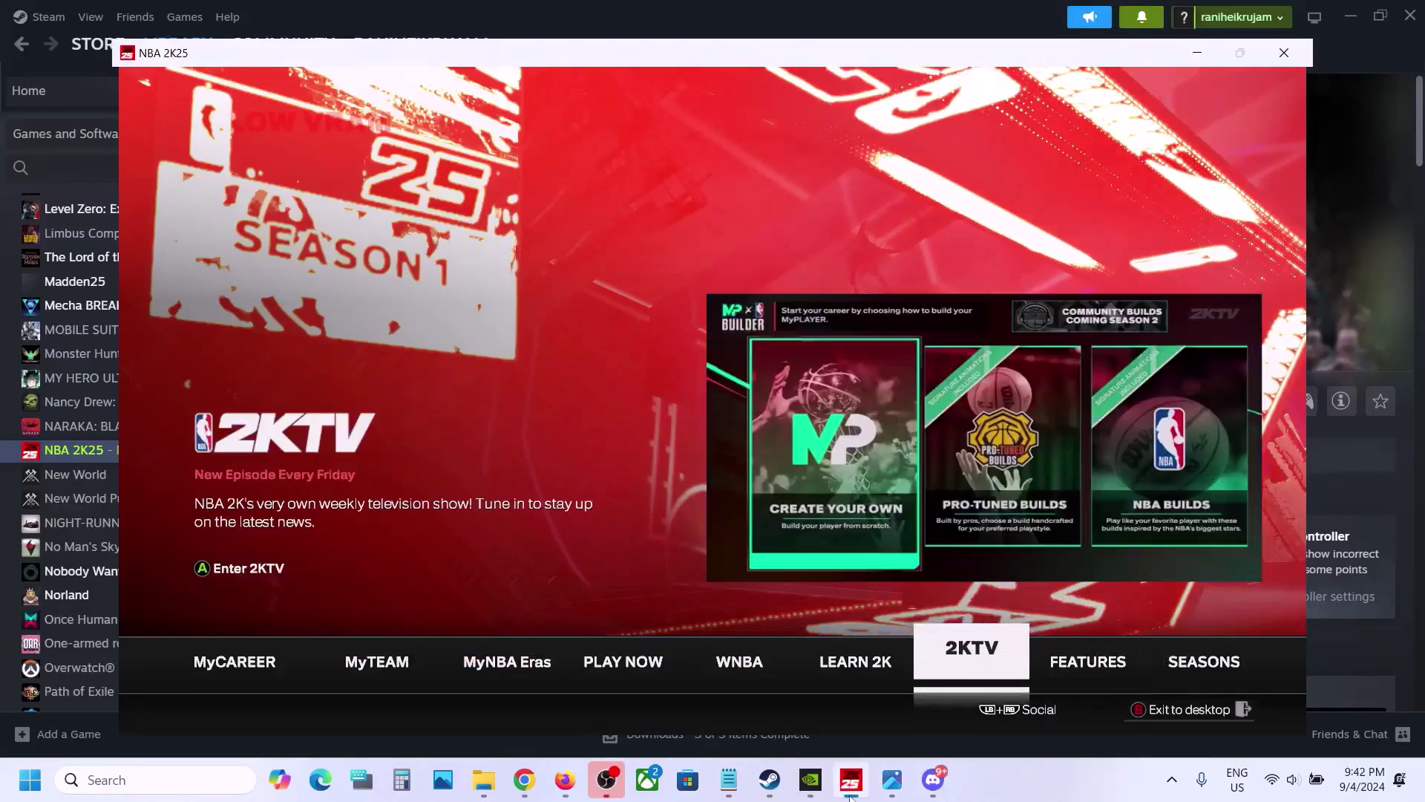
pyautogui.press('Right')
pyautogui.press('Return')
pyautogui.press('Right')
pyautogui.press('Right')
pyautogui.press('Right')
pyautogui.press('Right')
pyautogui.press('Right')
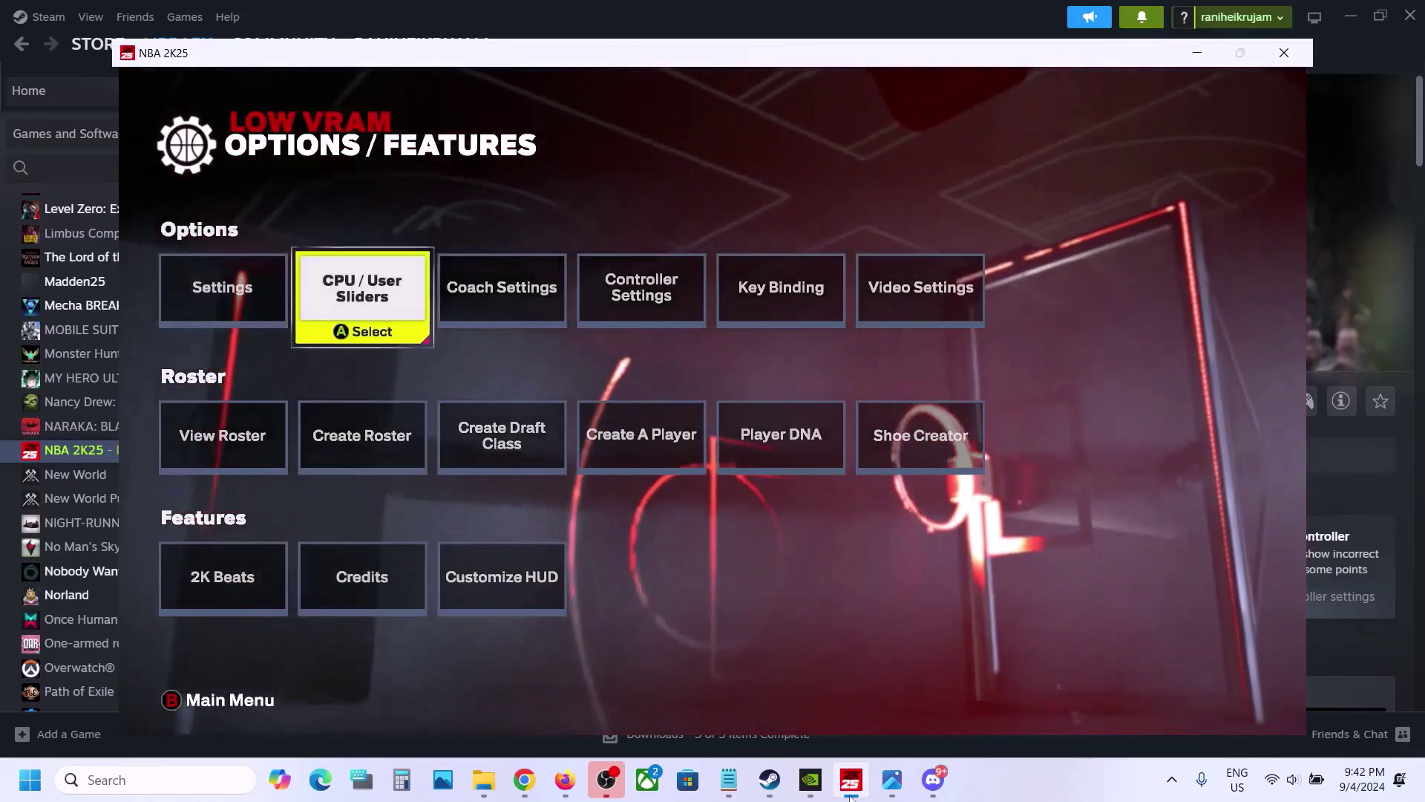
pyautogui.press('Return')
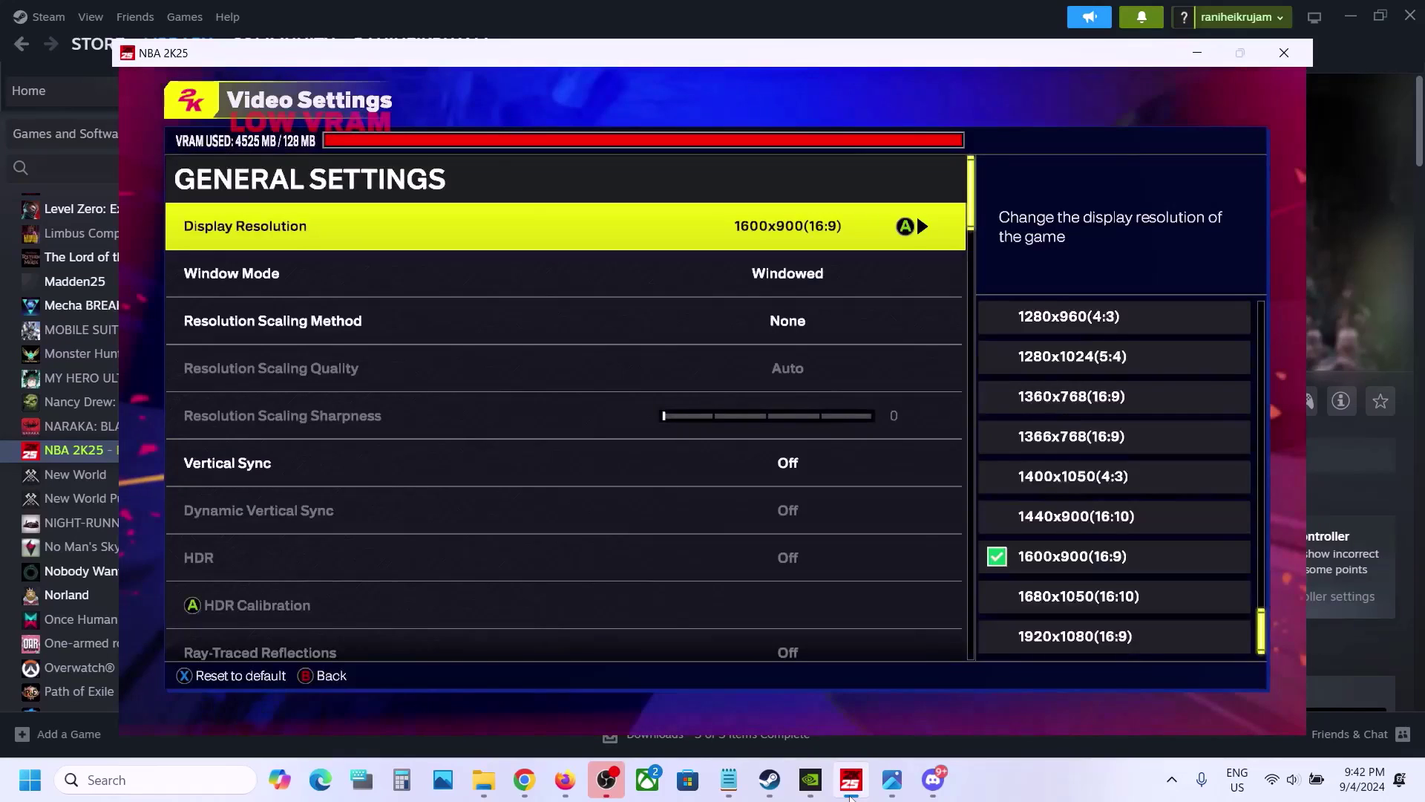
# Step: Review the Window Mode choices and leave the list with Windowed selected
pyautogui.press('Down')
pyautogui.press('Return')
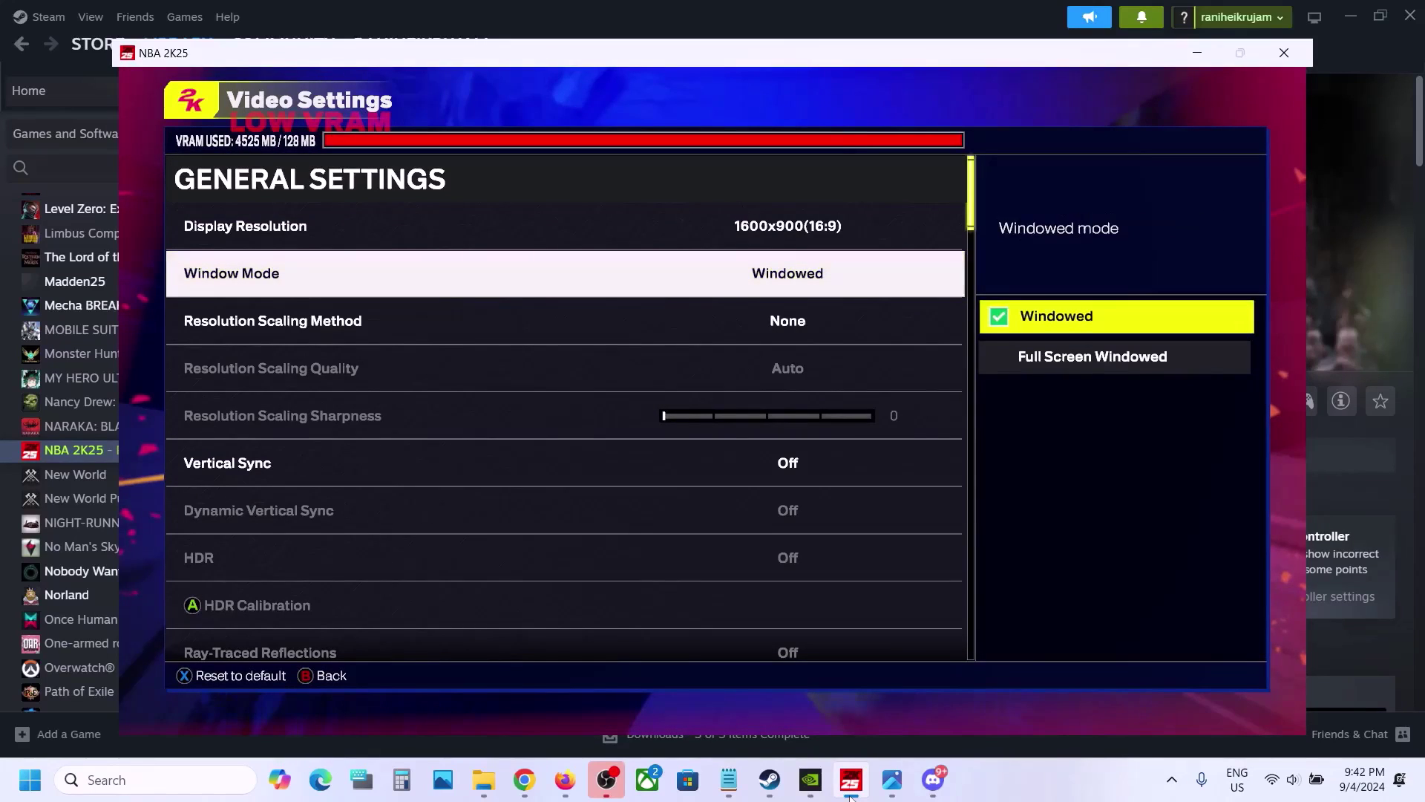
pyautogui.press('Down')
pyautogui.press('Escape')
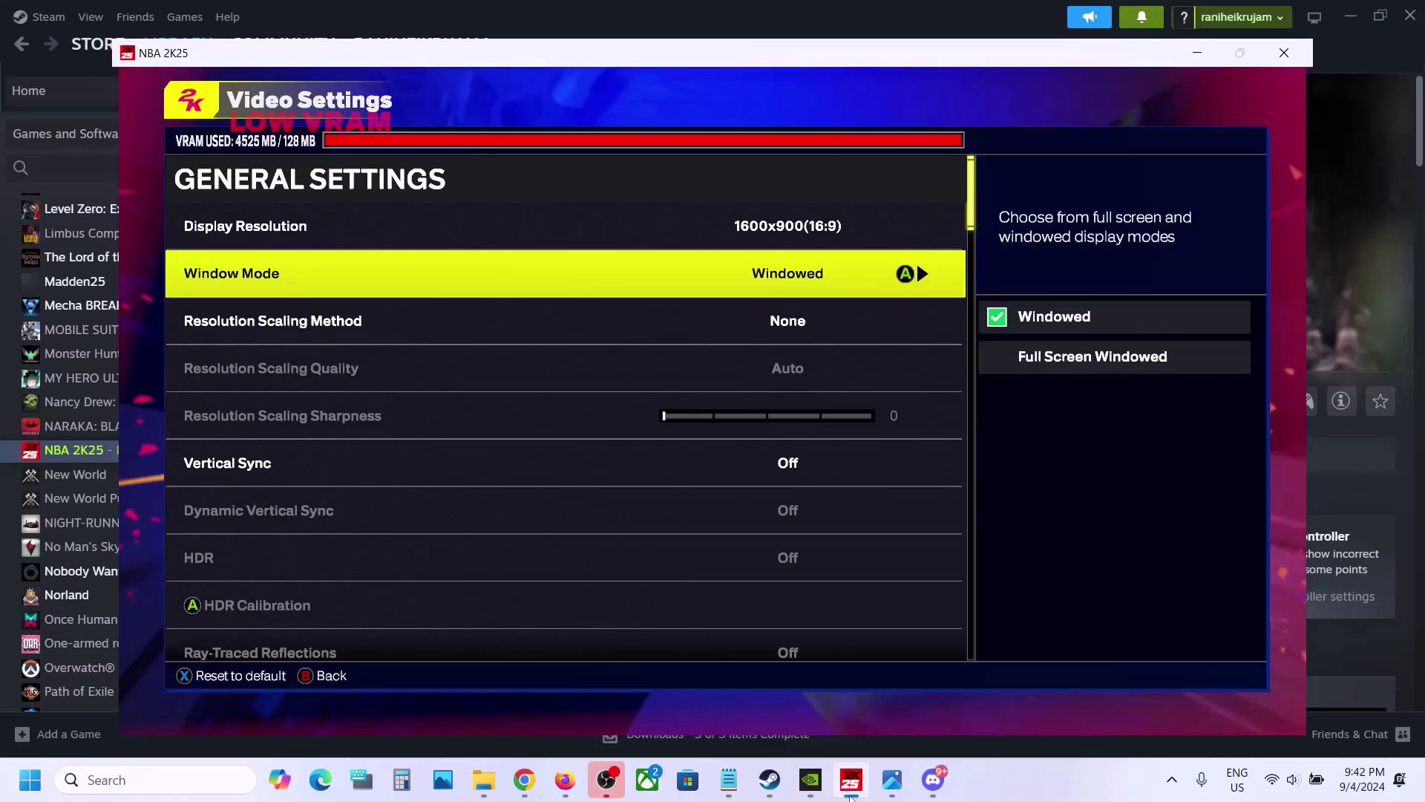
# Step: Look through the higher Display Resolution choices and keep 1600x900(16:9)
pyautogui.press('Up')
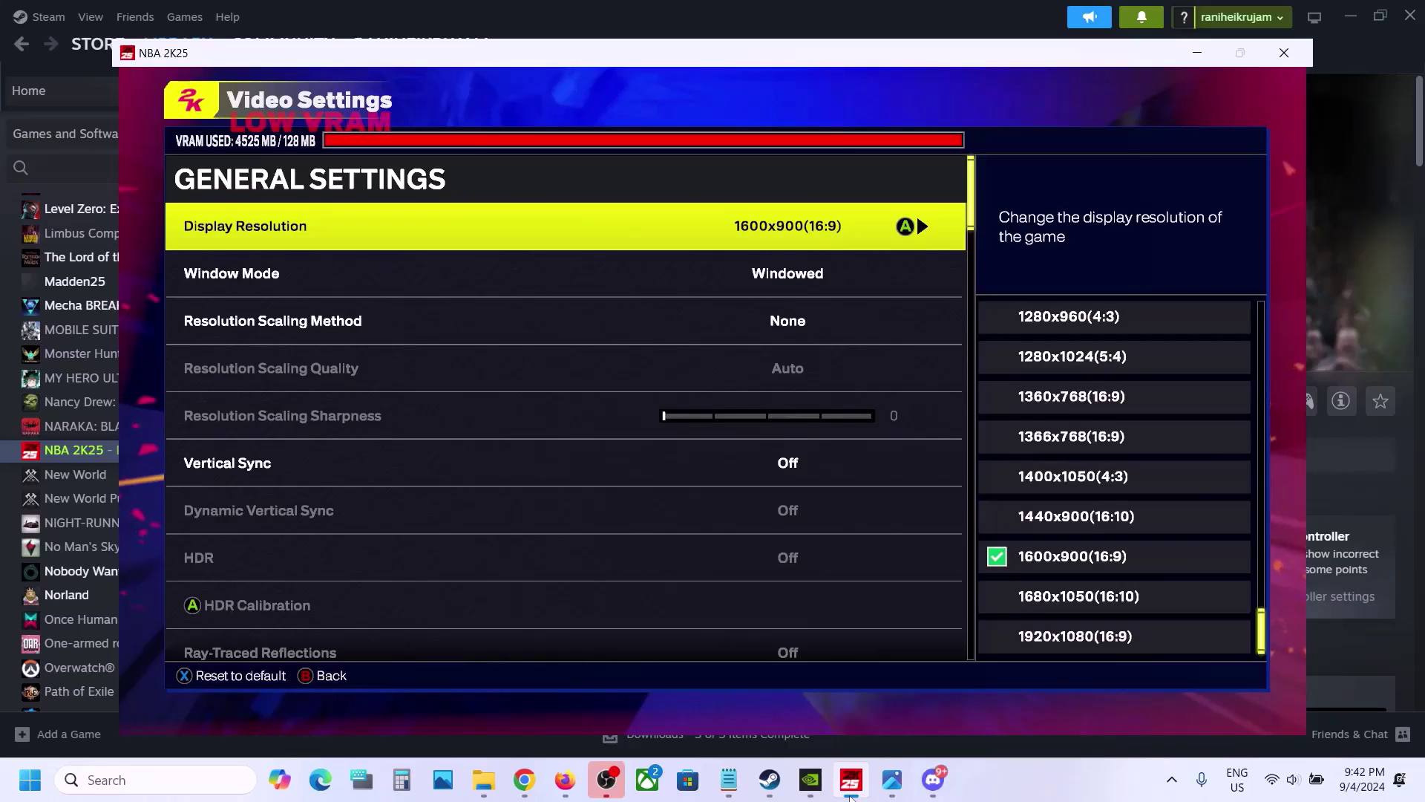
pyautogui.press('Return')
pyautogui.press('Down')
pyautogui.press('Down')
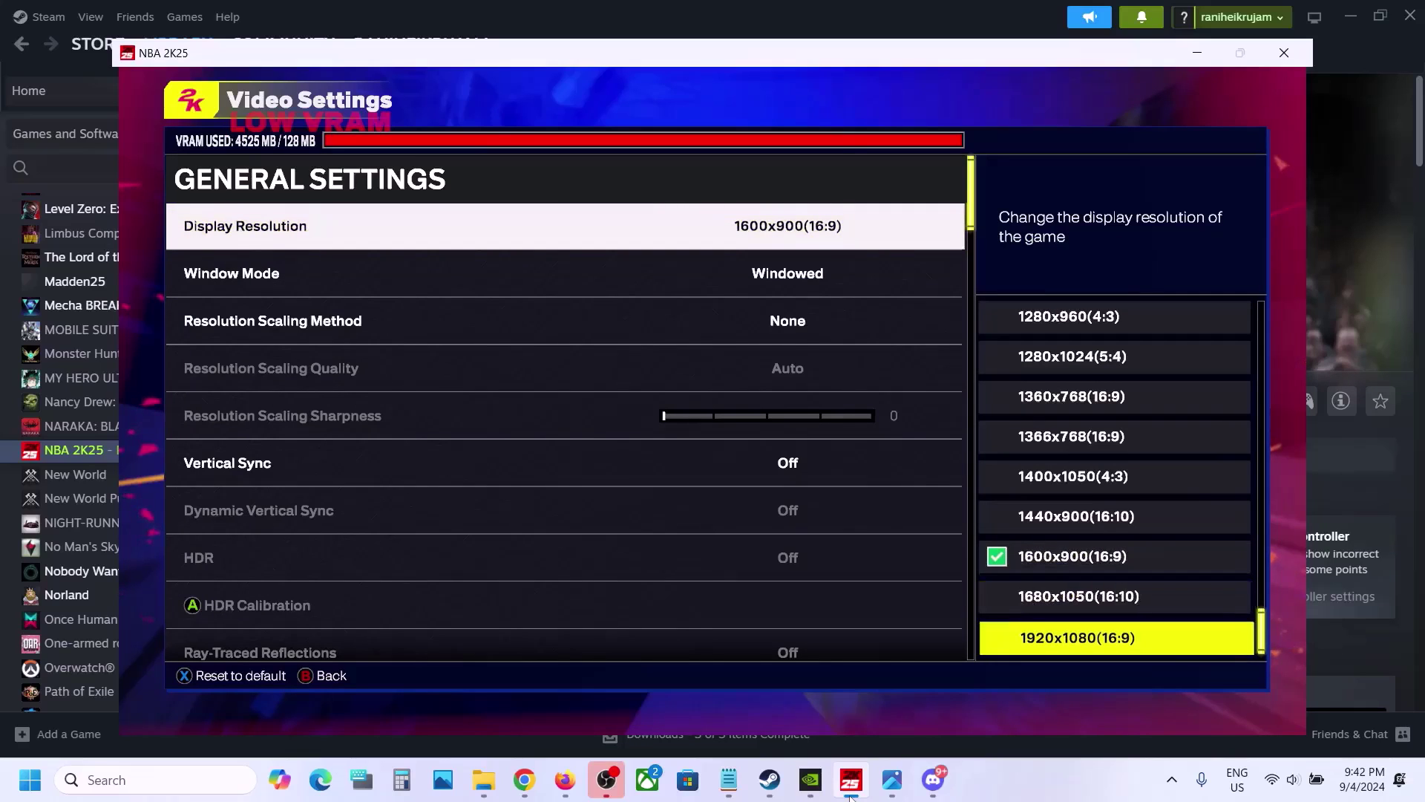
pyautogui.press('Up')
pyautogui.press('Up')
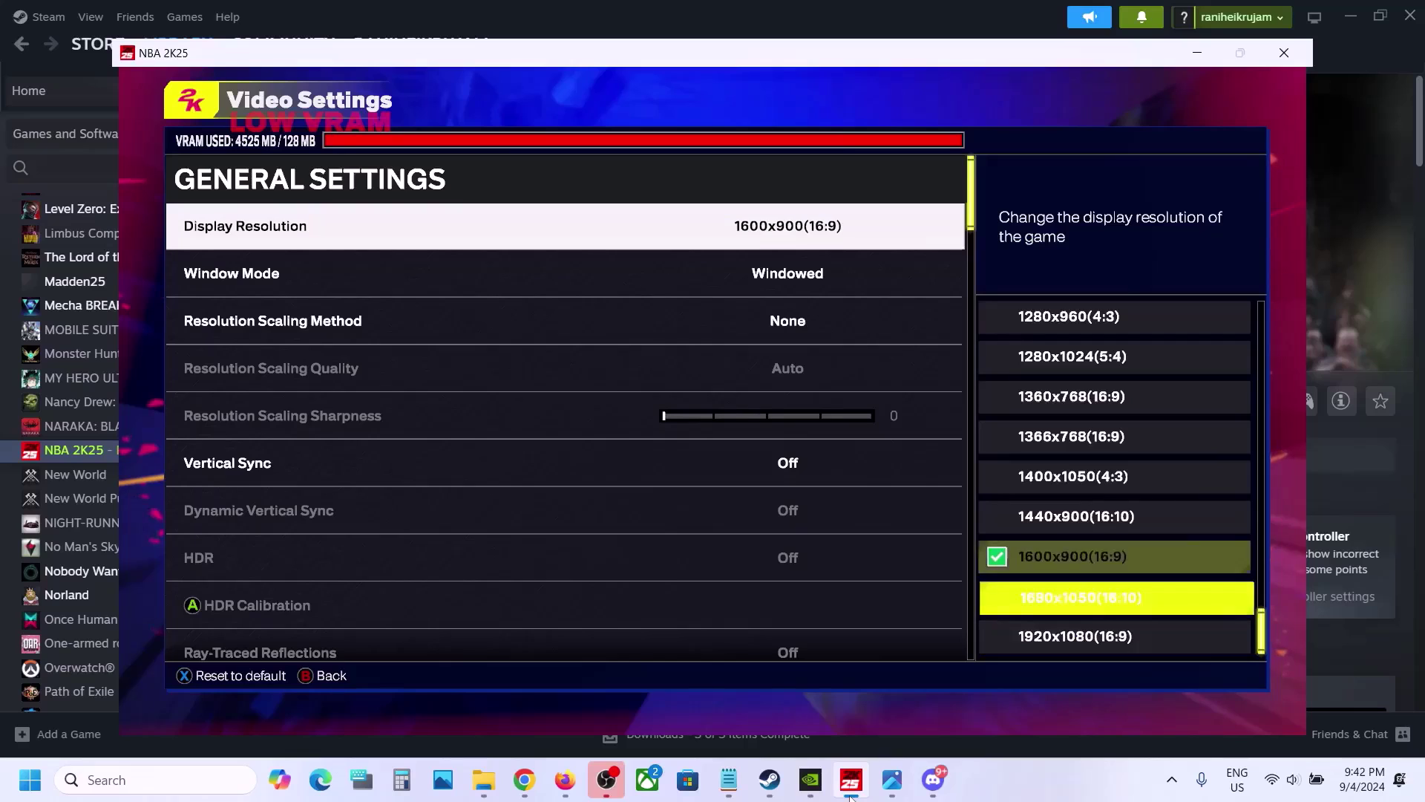
pyautogui.press('Return')
# Step: Set the Resolution Scaling Method to AMD FSR 2 and check the Resolution Scaling Quality presets
pyautogui.press('Down')
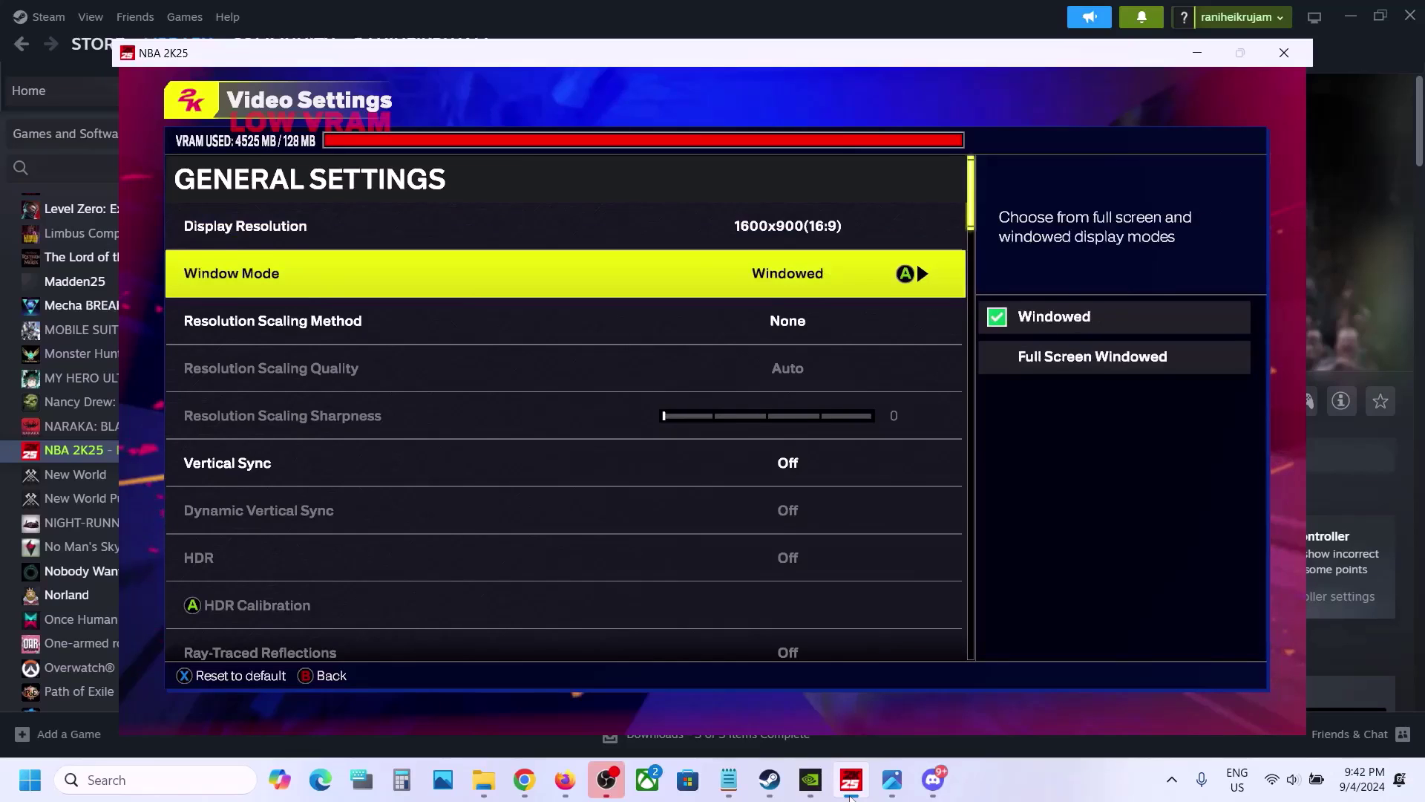
pyautogui.press('Down')
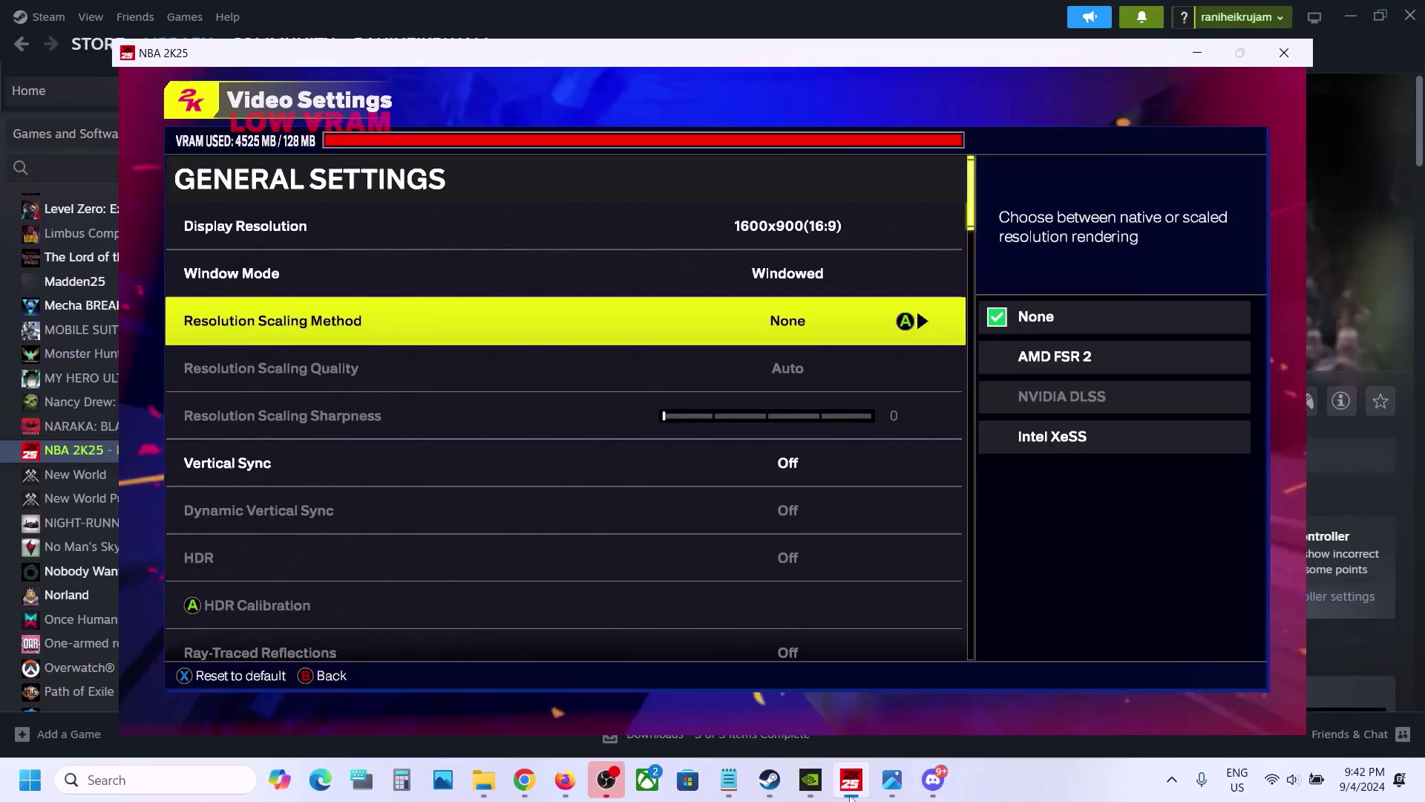
pyautogui.press('Return')
pyautogui.press('Down')
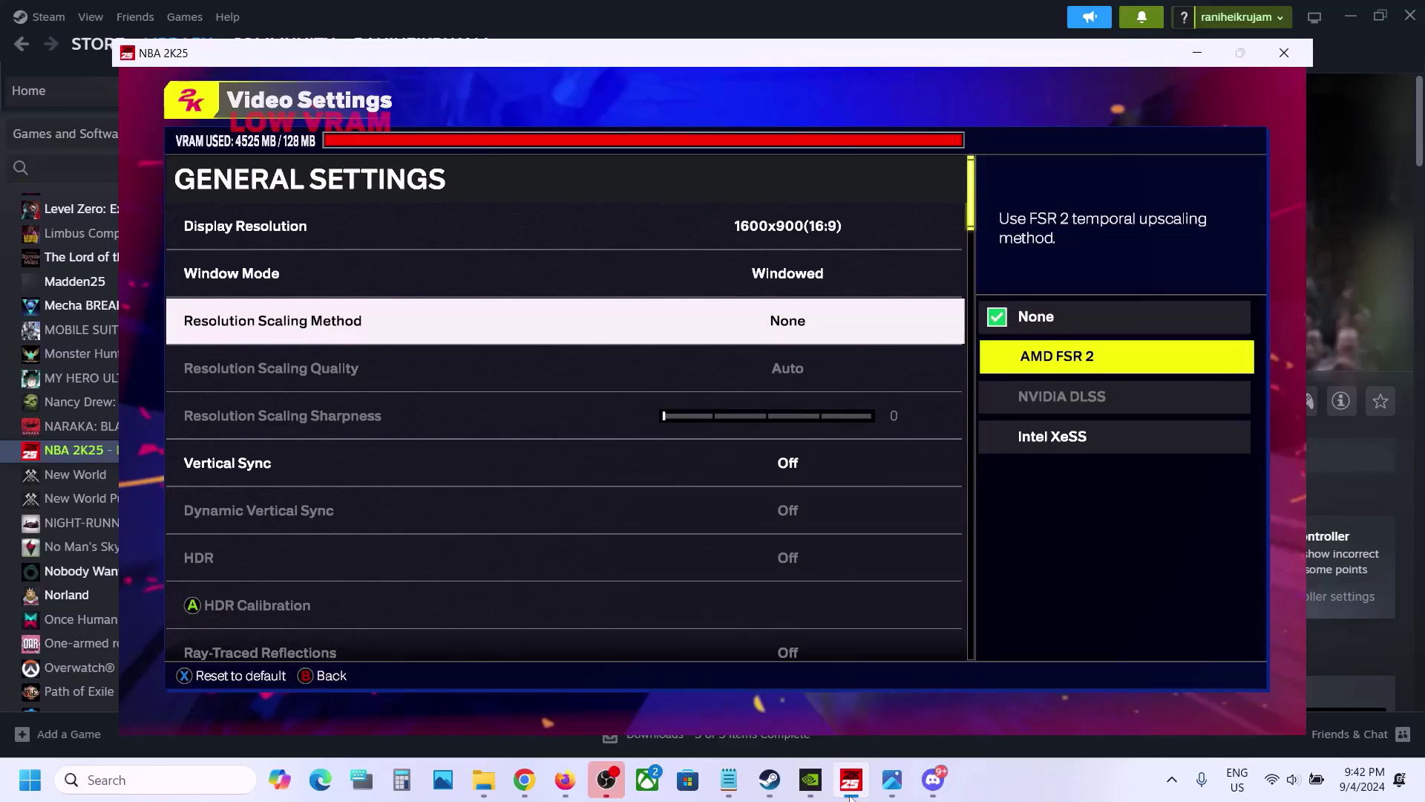
pyautogui.press('Down')
pyautogui.press('Up')
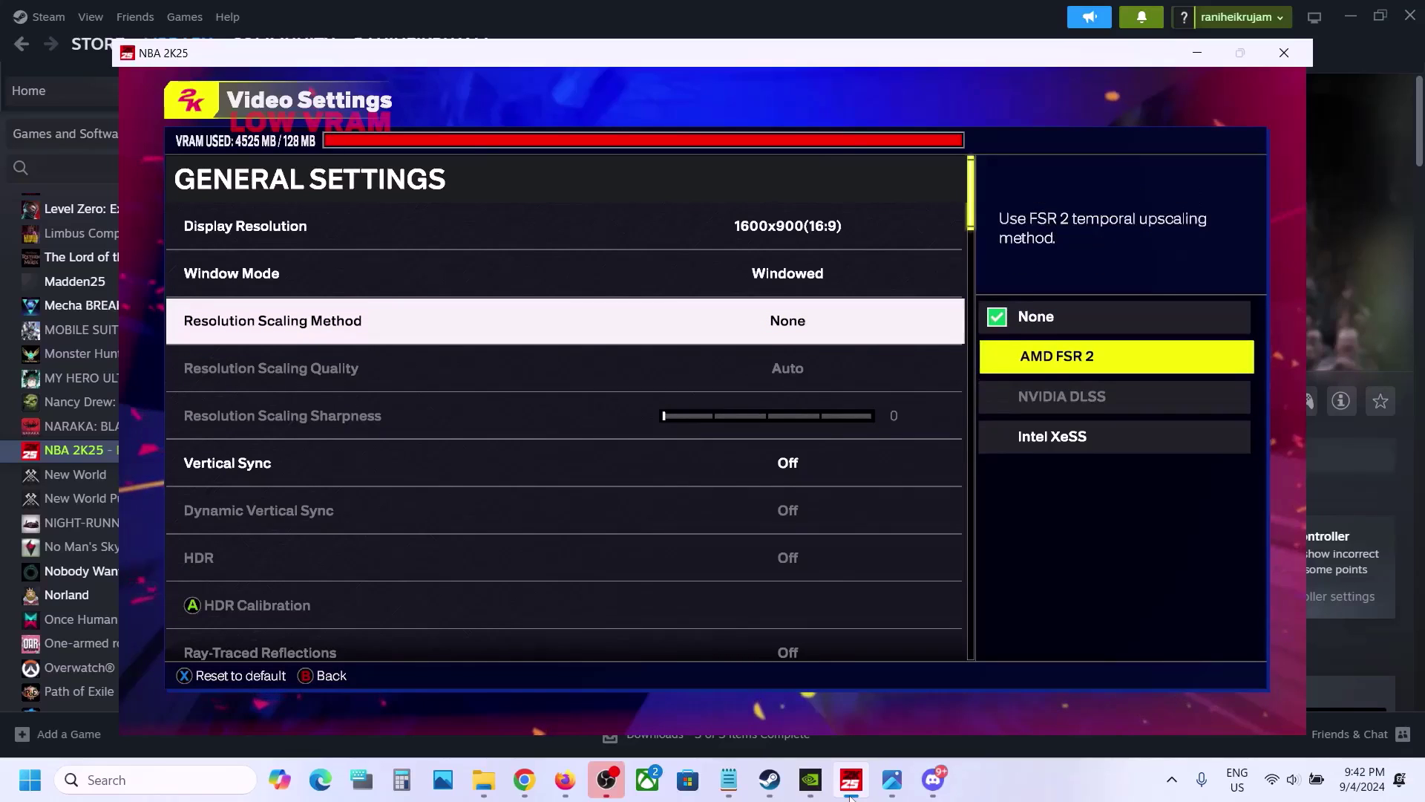
pyautogui.press('Return')
pyautogui.press('Down')
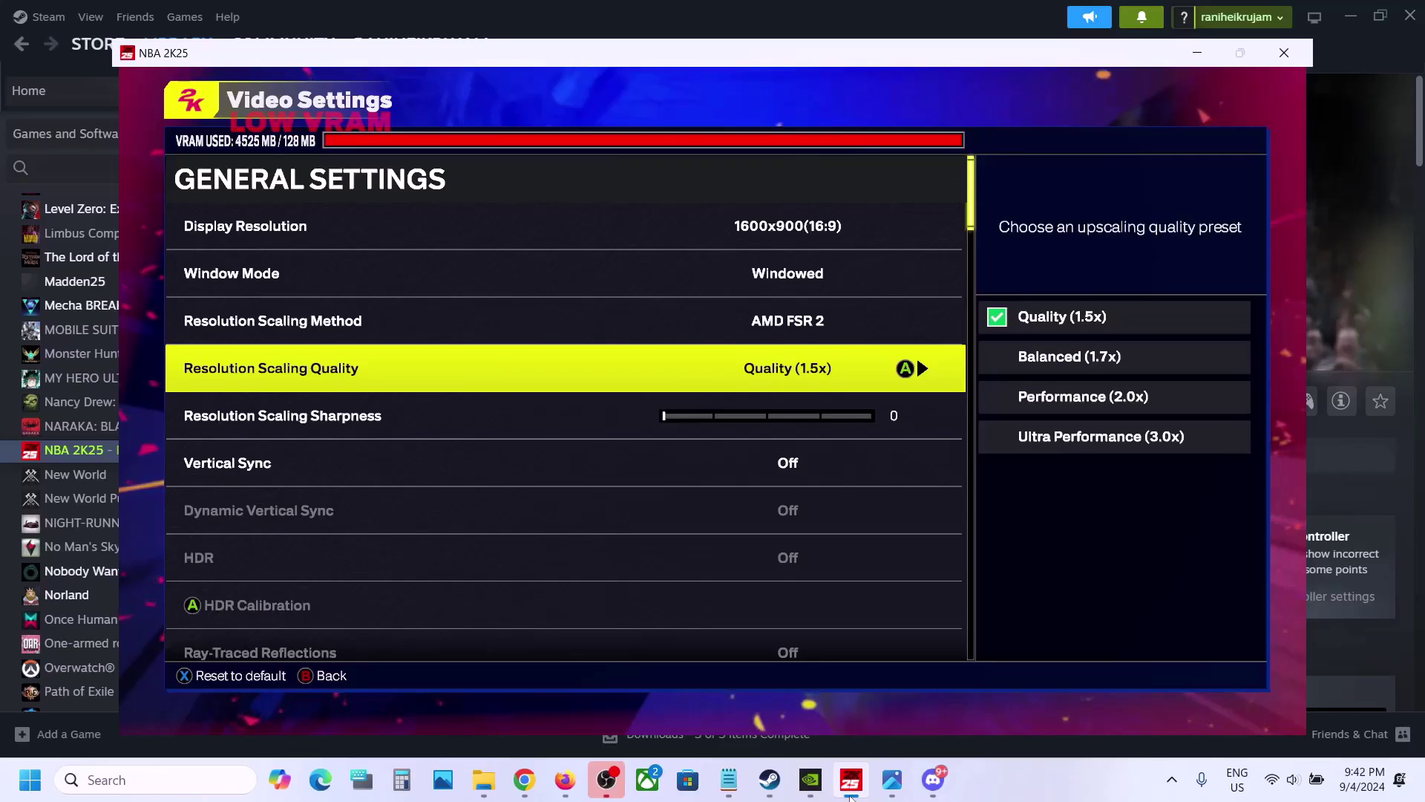
# Step: Set the Resolution Scaling Method back to None
pyautogui.press('Up')
pyautogui.press('Return')
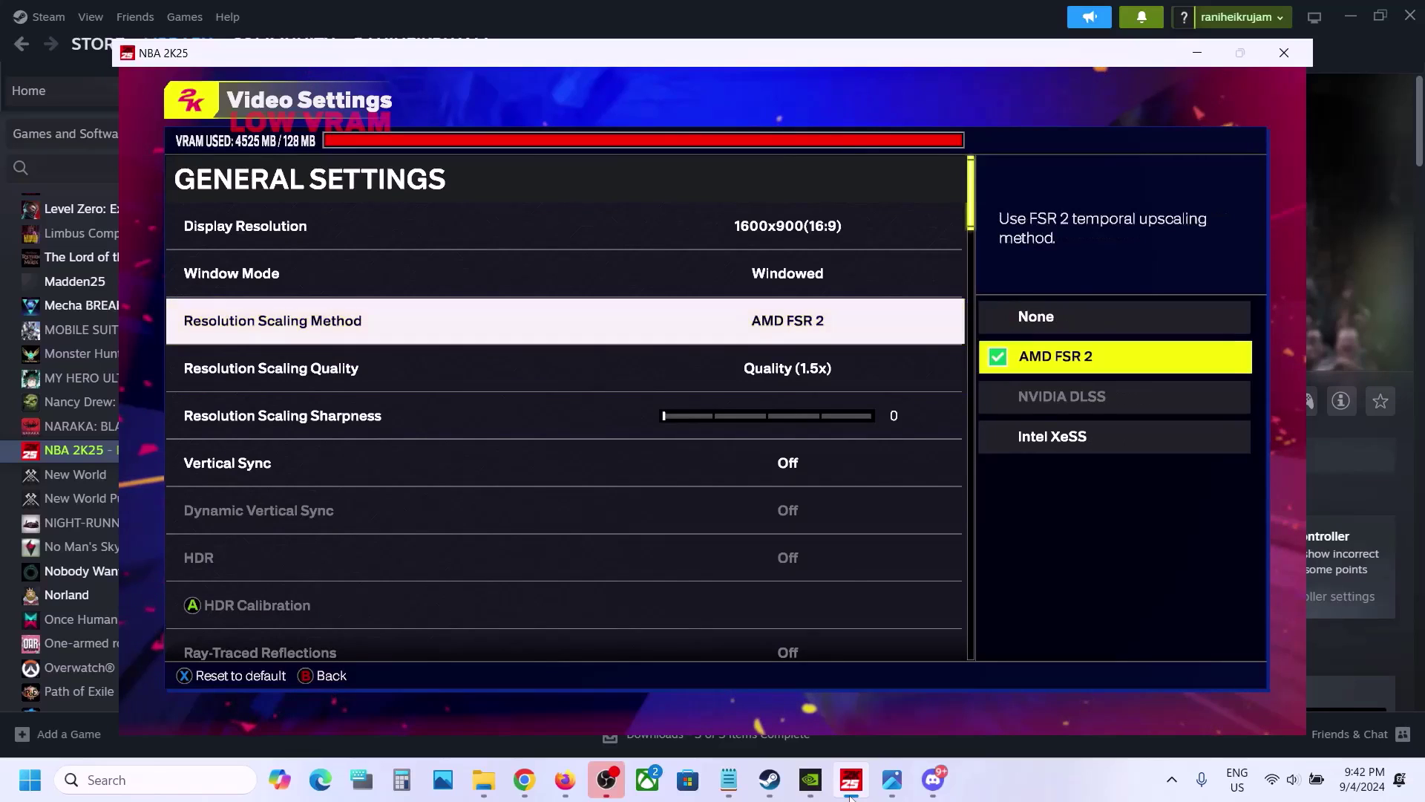
pyautogui.press('Up')
pyautogui.press('Return')
# Step: Turn Vertical Sync on and move on to the Dynamic Vertical Sync setting
pyautogui.press('Down')
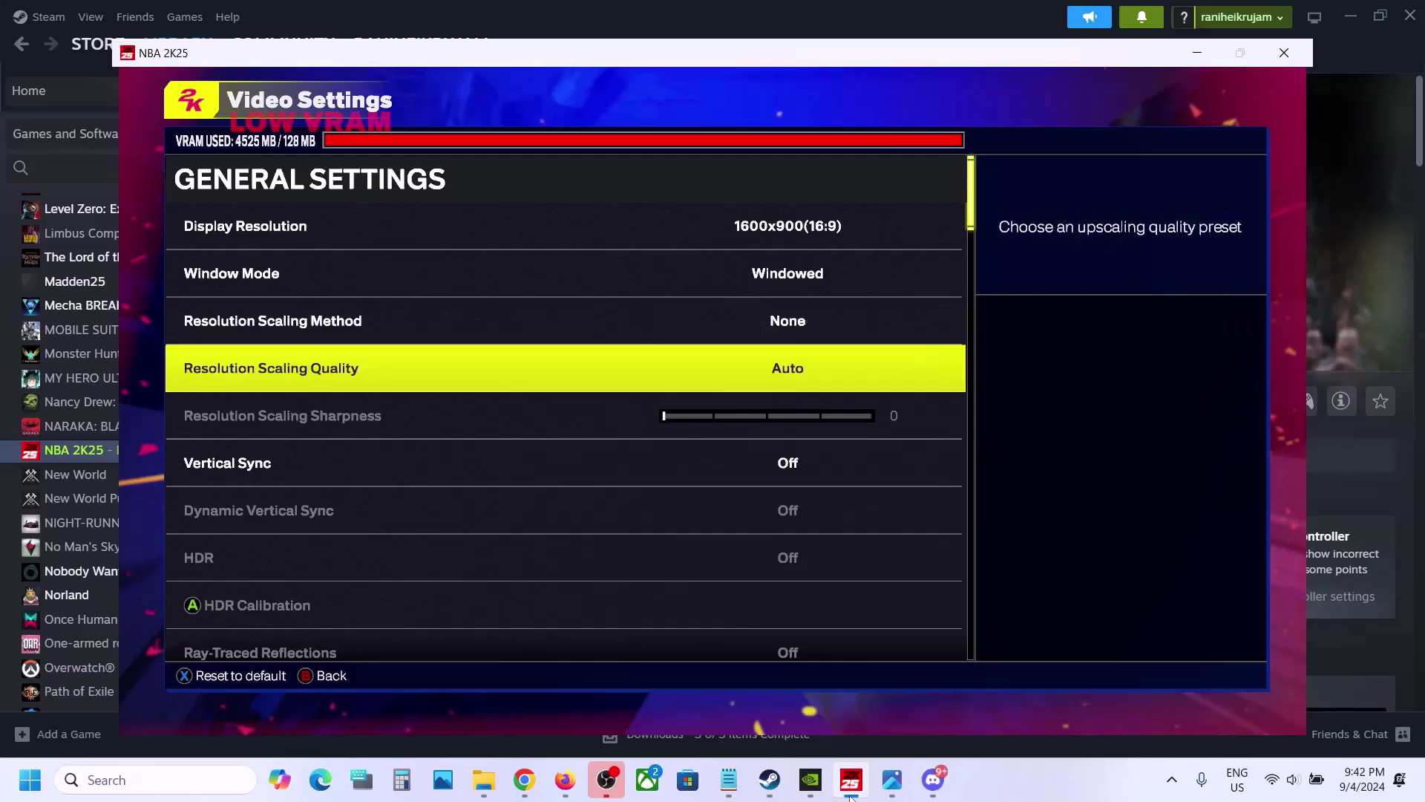
pyautogui.press('Down')
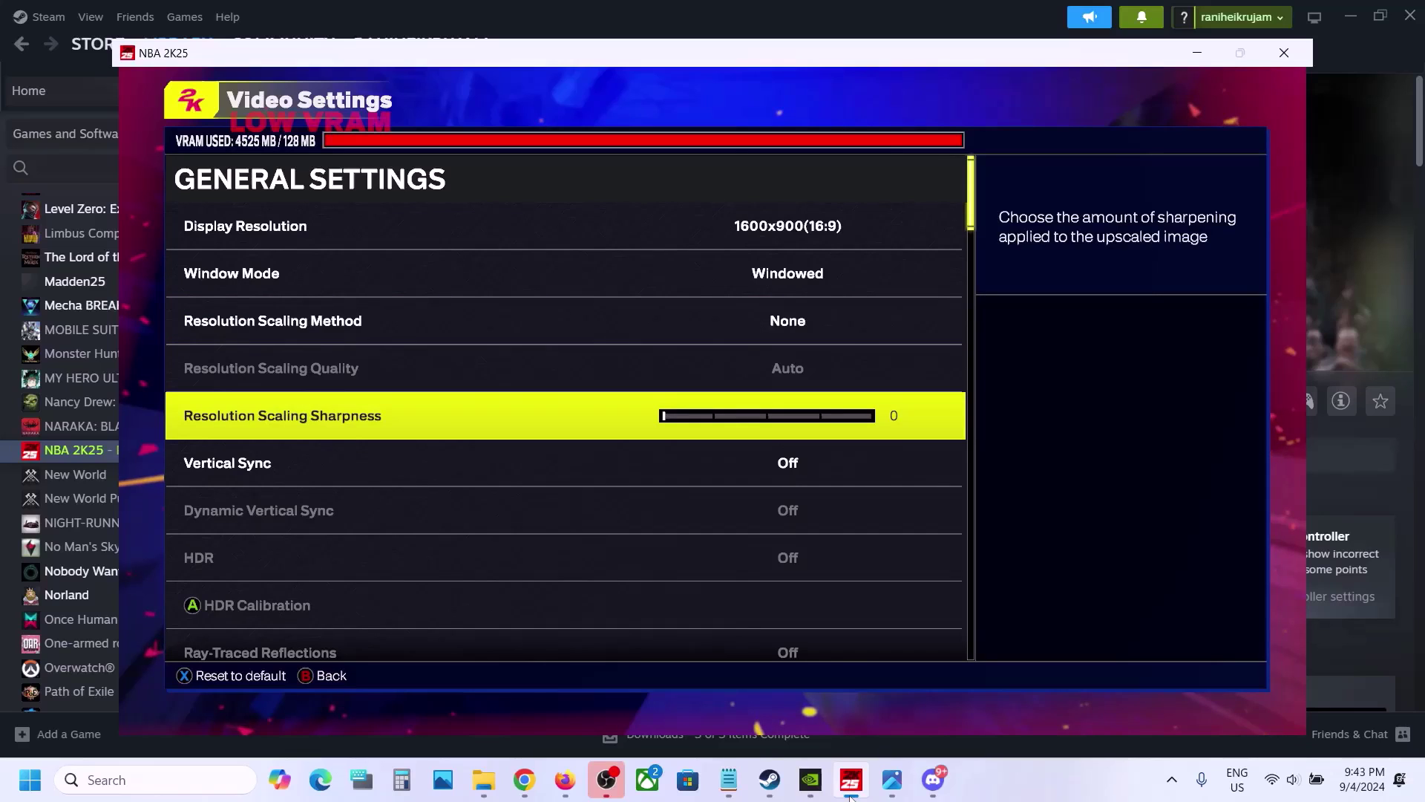
pyautogui.press('Down')
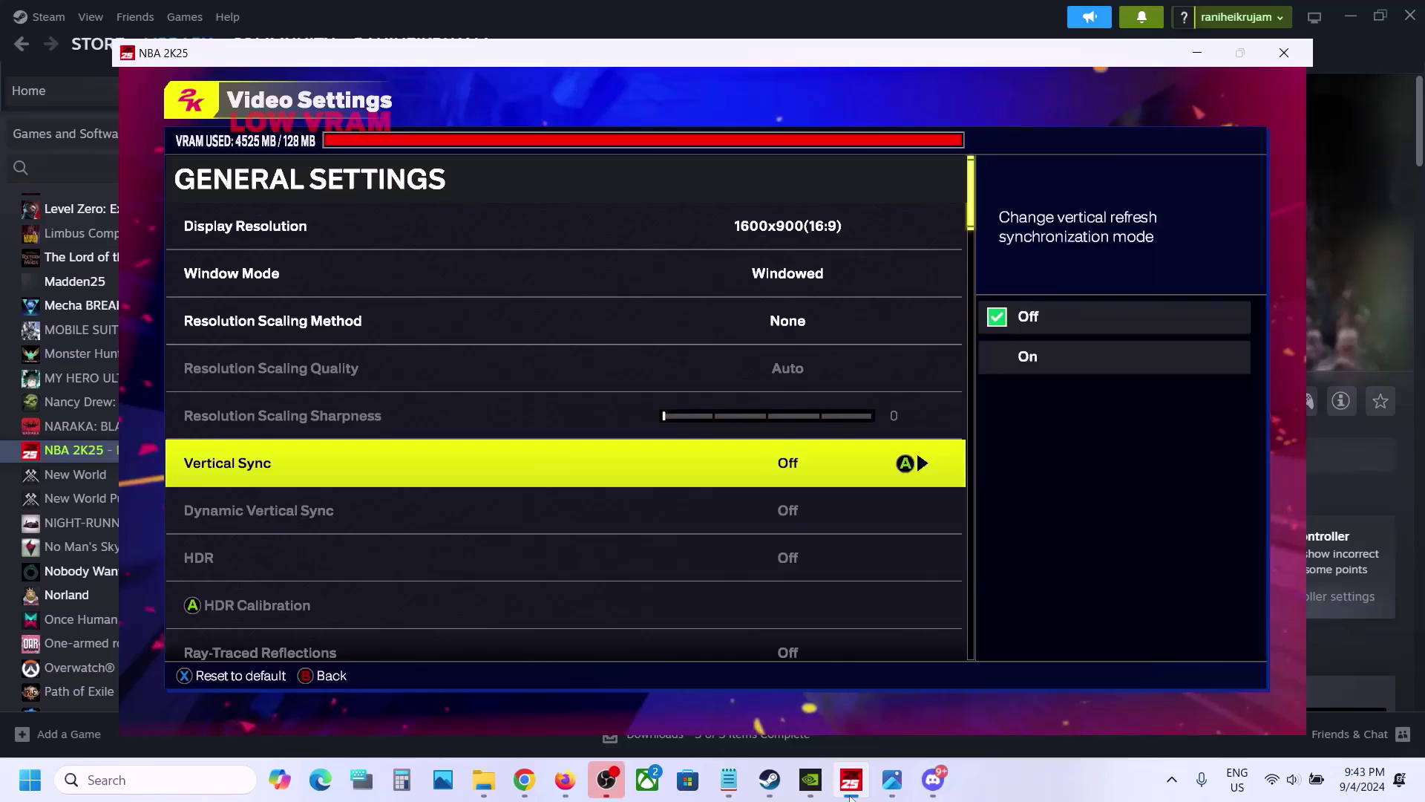
pyautogui.press('Return')
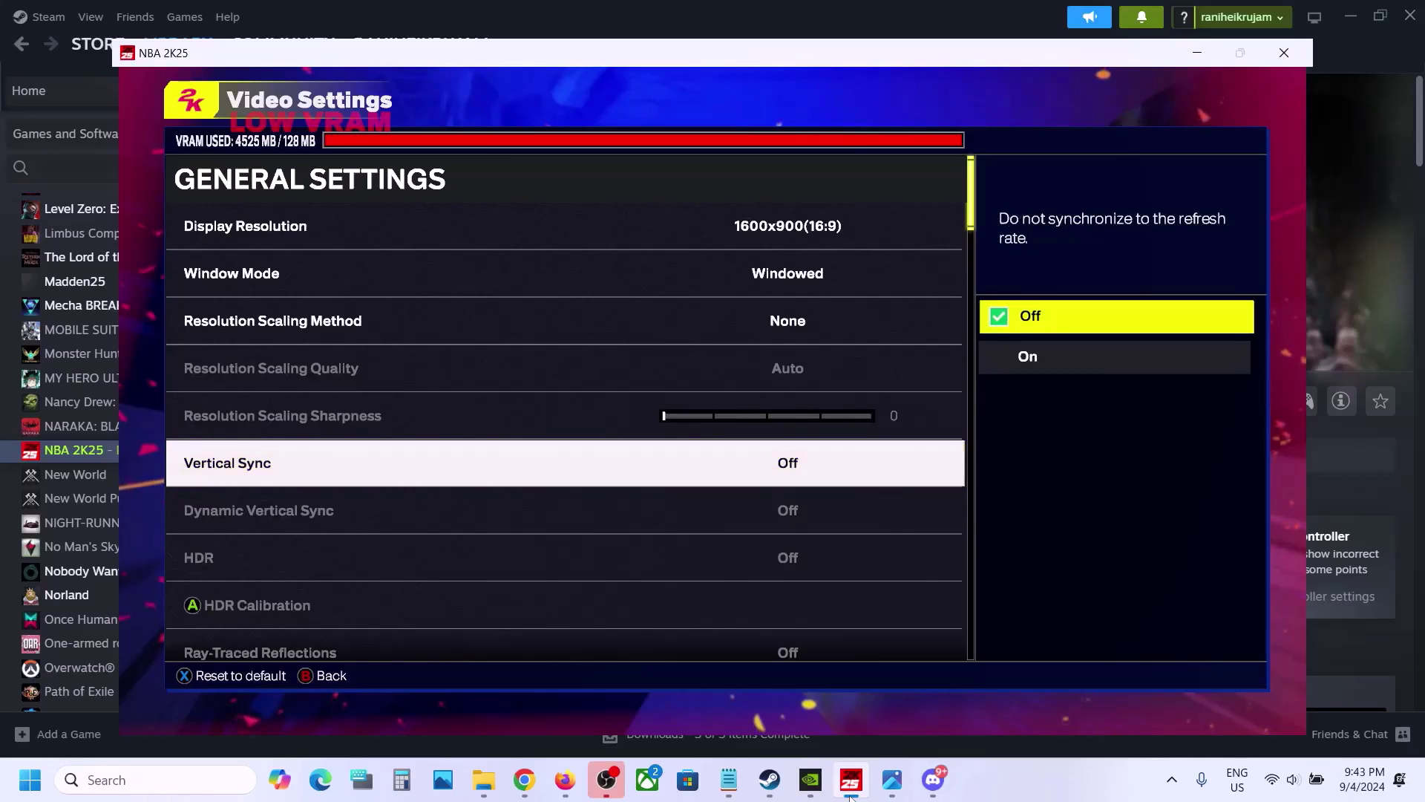
pyautogui.press('Down')
pyautogui.press('Return')
pyautogui.press('Down')
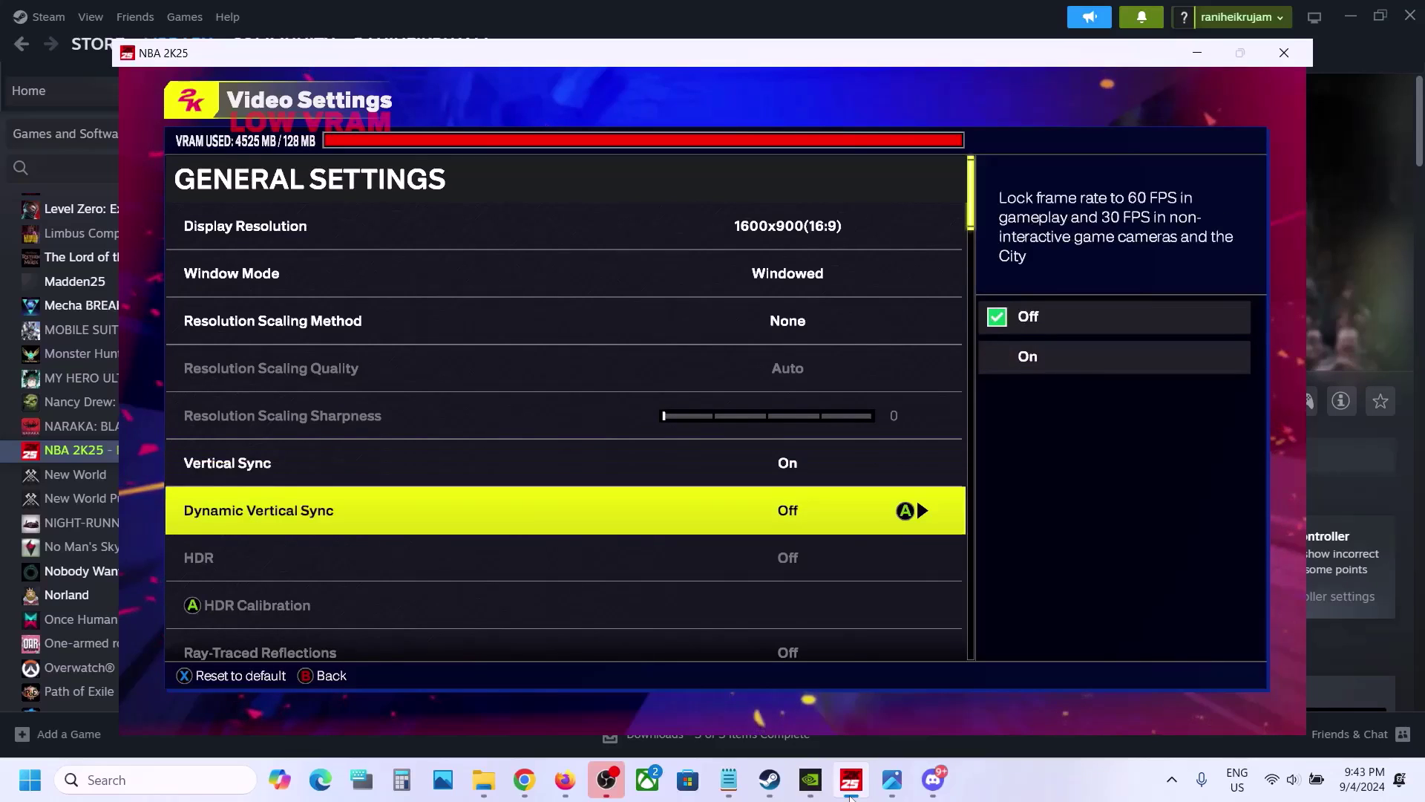